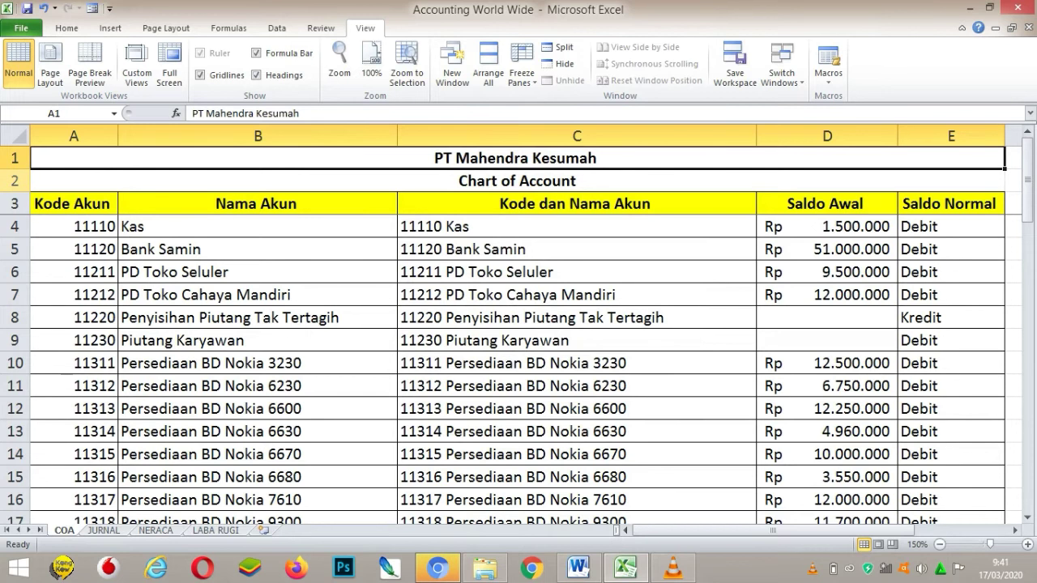
- Examine the chart of accounts' title rows, column headings and overall extent on the COA sheet
left_click_drag(15, 181, 15, 250)
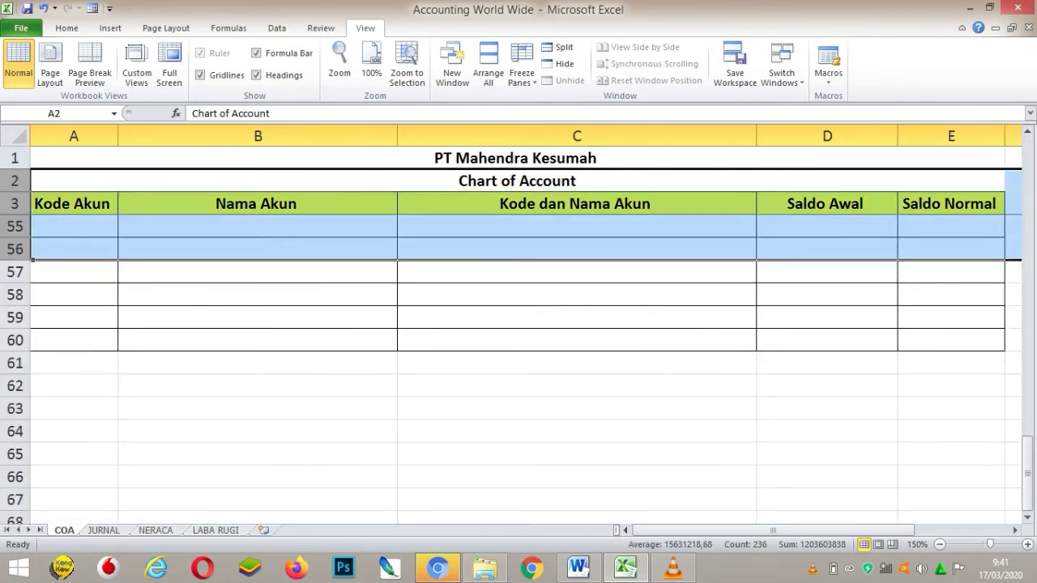
left_click_drag(1028, 478, 1028, 389)
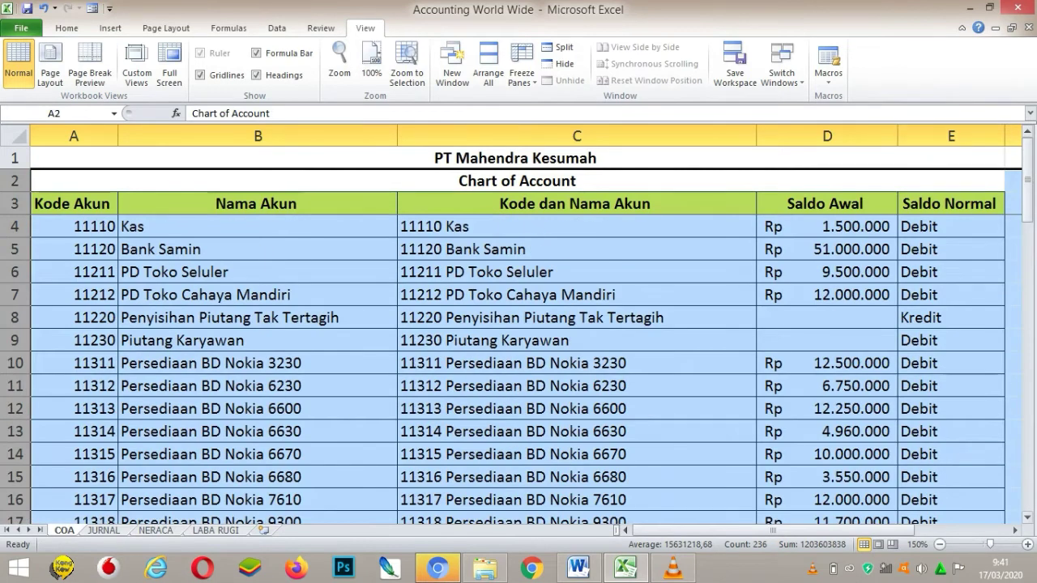
left_click(827, 203)
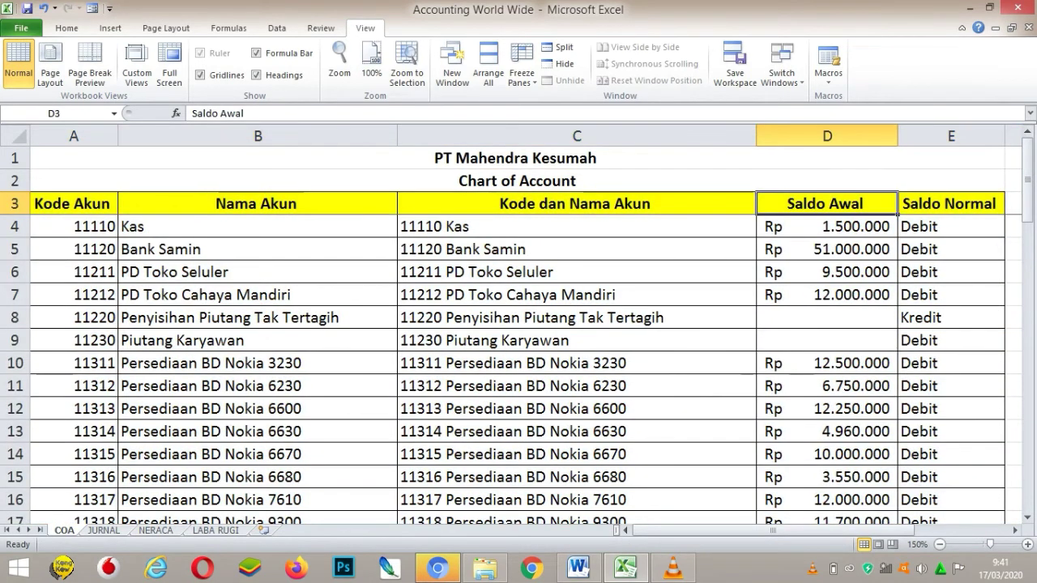
left_click(73, 204)
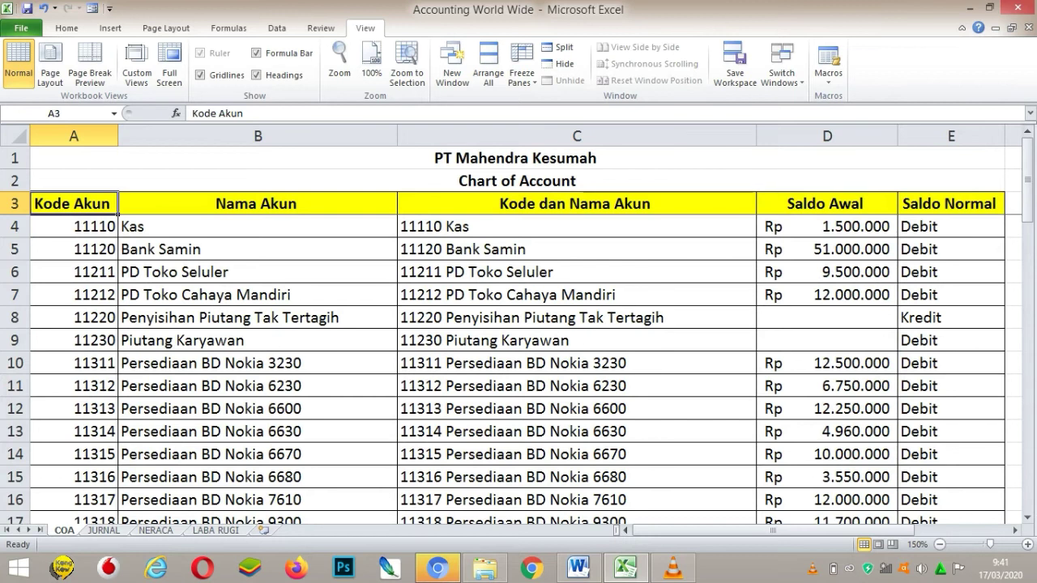
left_click(258, 203)
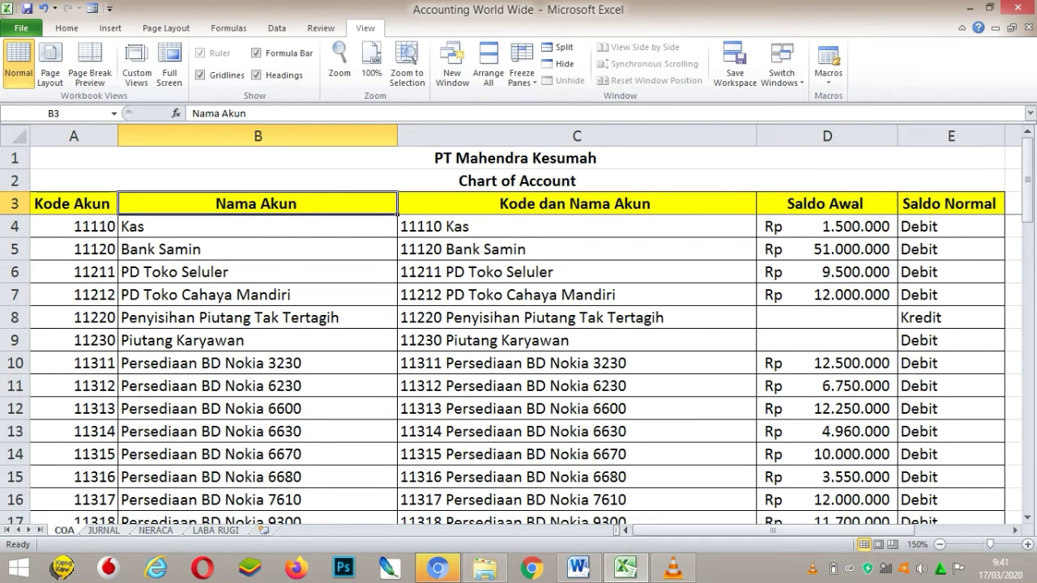
left_click(517, 181)
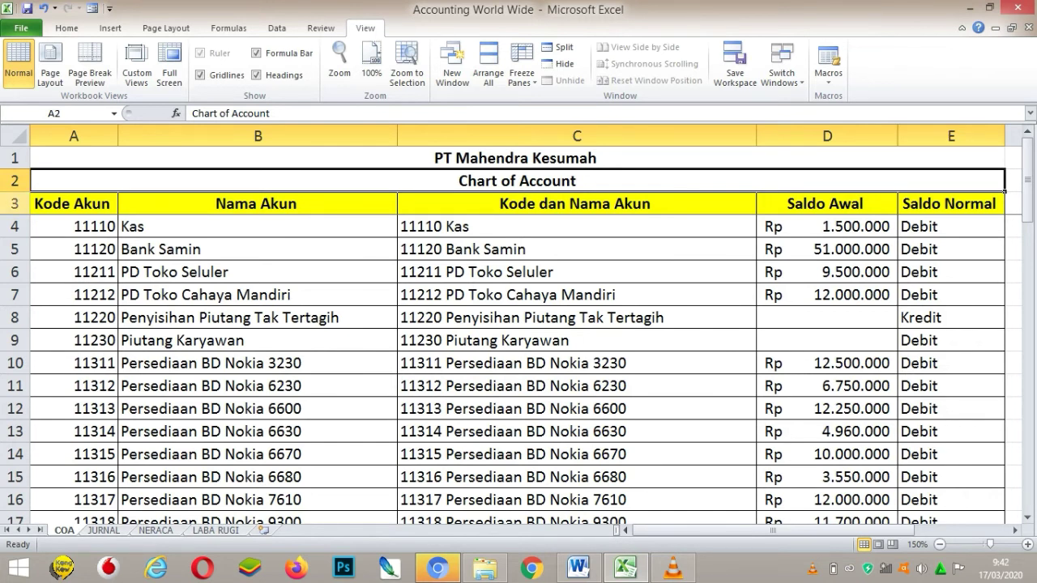
left_click(15, 203)
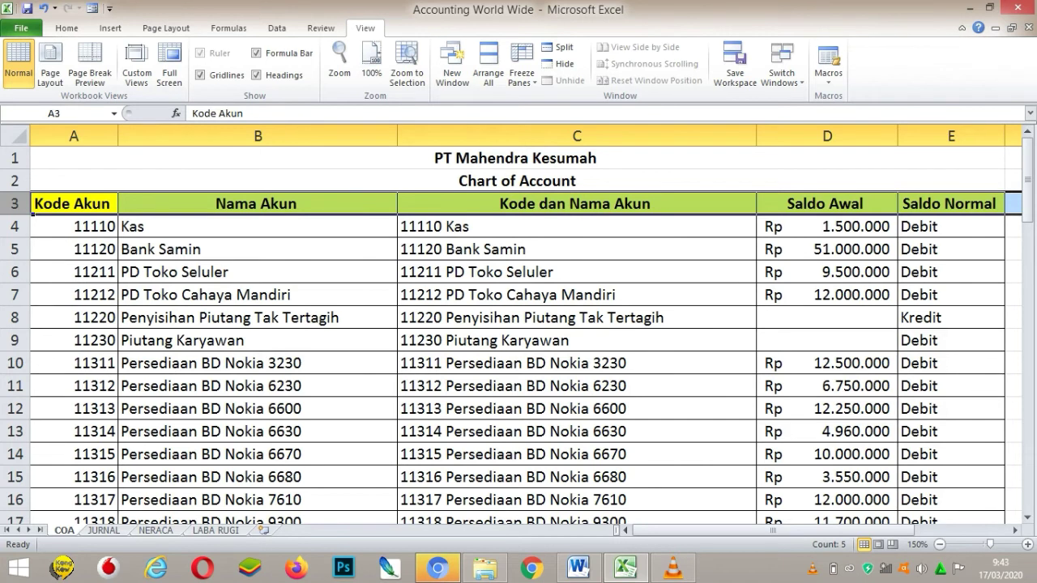
left_click(519, 181)
left_click(519, 158)
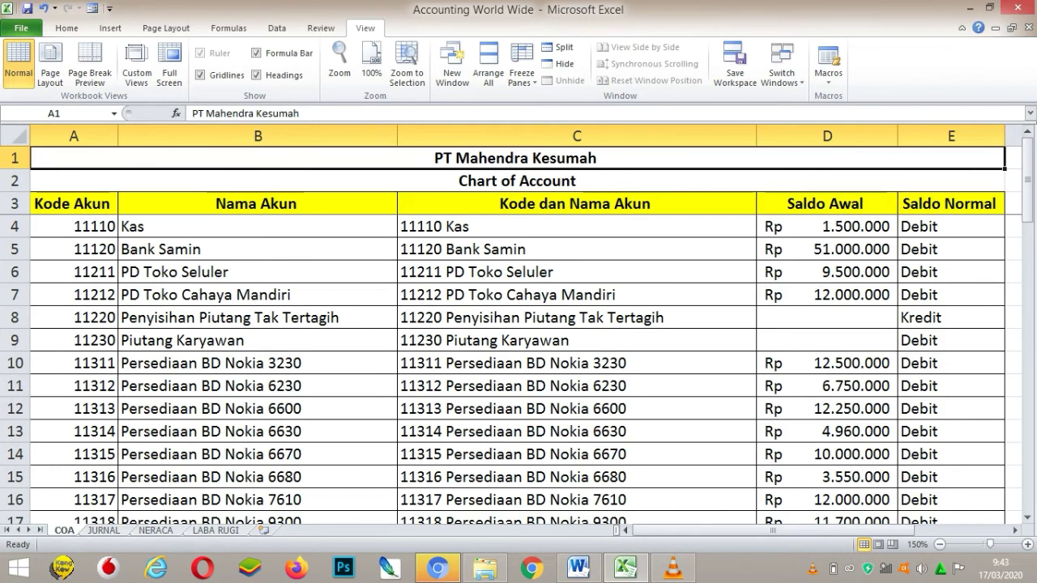
- Review the account codes in the Kode Akun column, from the first account to the sales and cost accounts
key("Down")
key("Down")
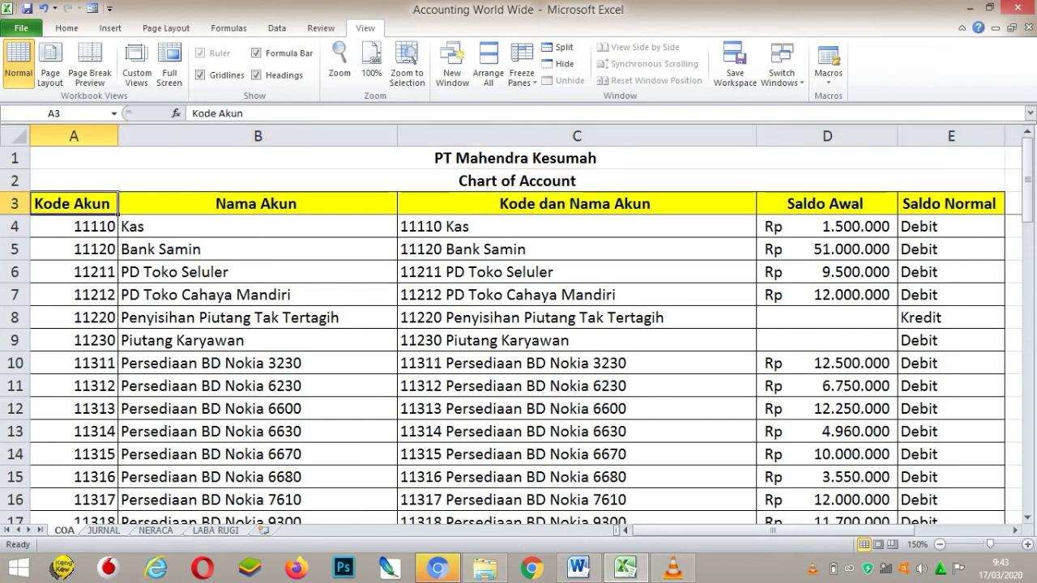
key("Down")
key("Down")
key("Down")
key("Down")
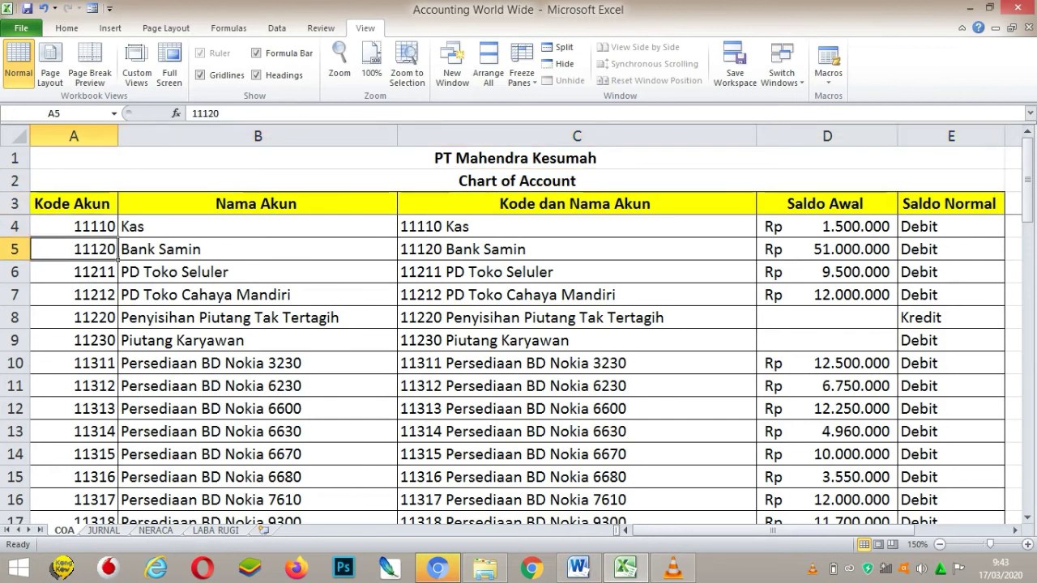
key("Down")
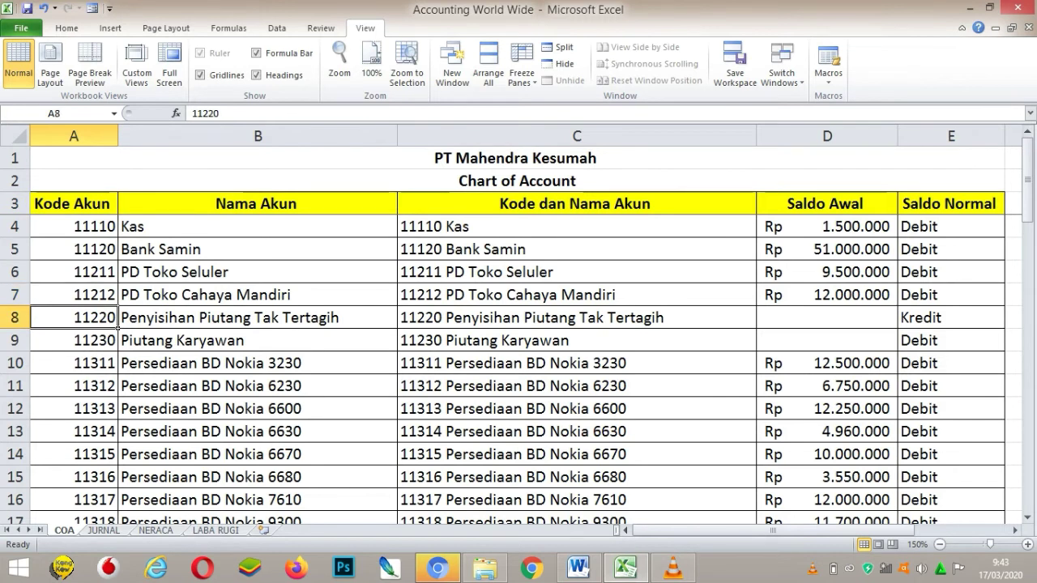
key("Down")
key("Down")
key("Down")
key("Down")
key("Down")
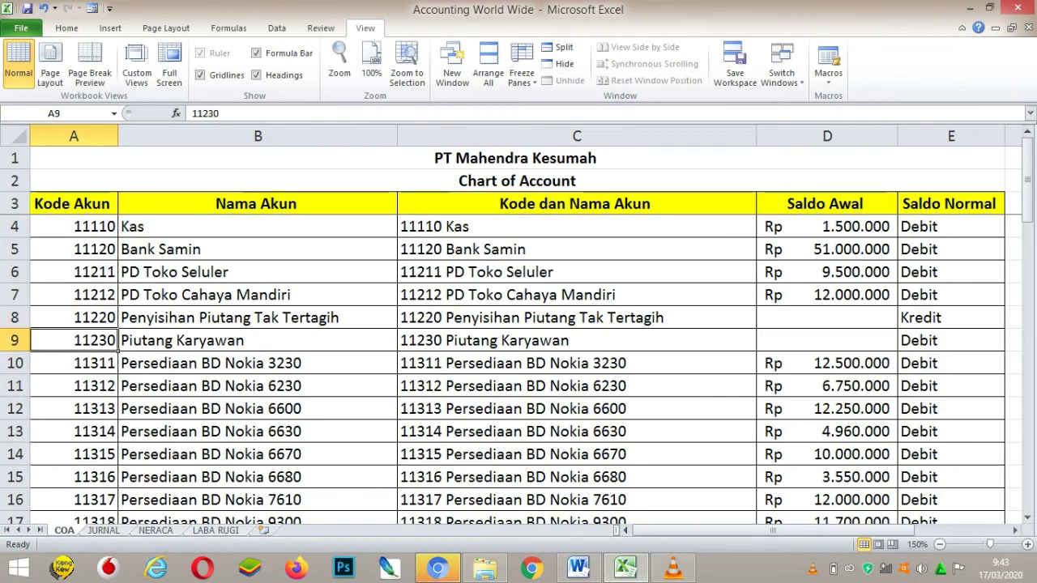
key("Down")
key("Down")
key("Down")
key("Down")
key("Down")
key("Down")
key("Down")
key("Down")
key("Down")
key("Down")
key("Down")
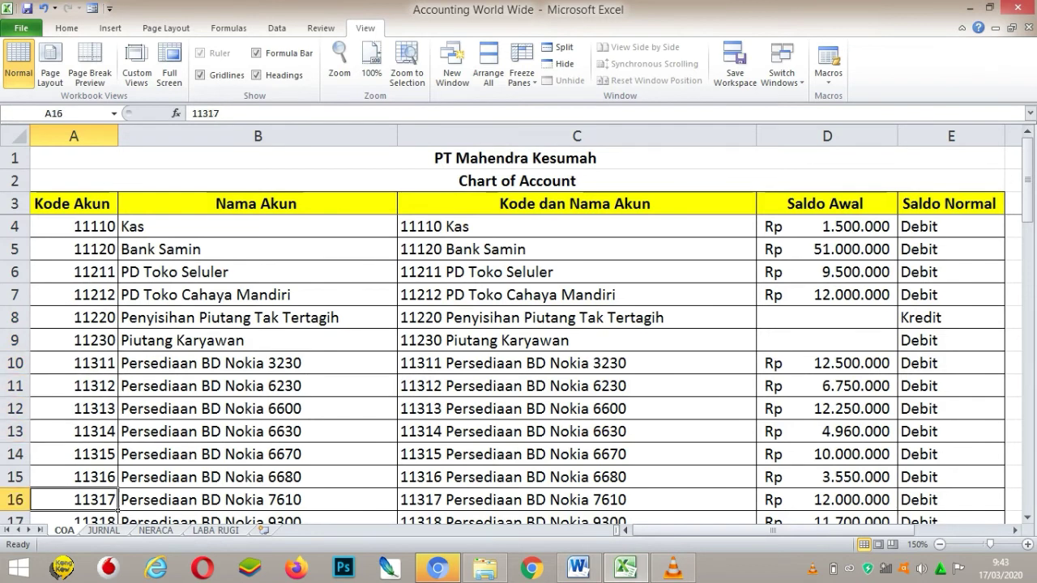
key("Down")
key("Down")
key("Down")
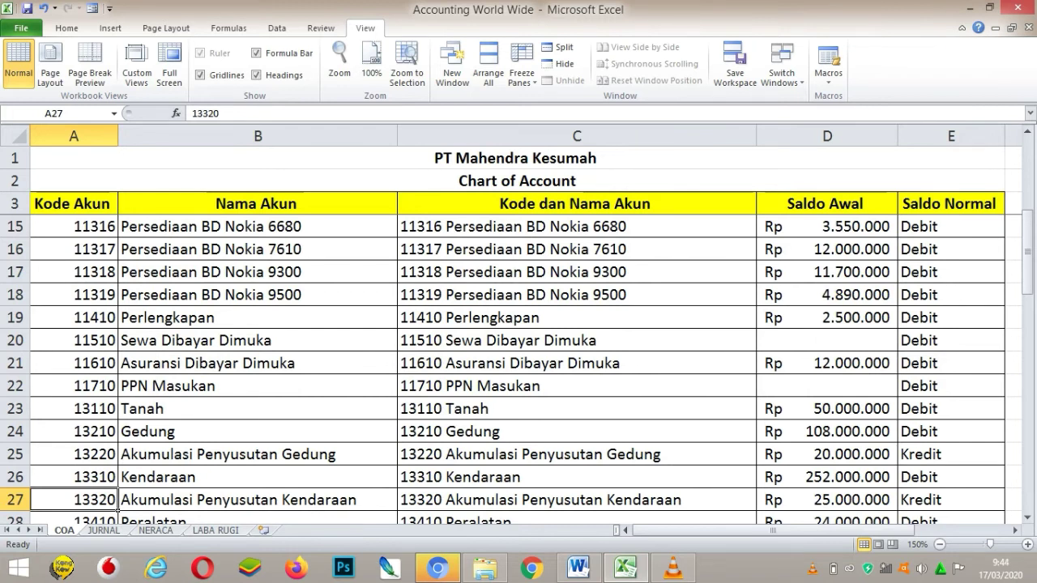
key("Down")
key("Down")
key("Down")
key("Down")
key("Down")
key("Down")
key("Down")
key("Down")
key("Down")
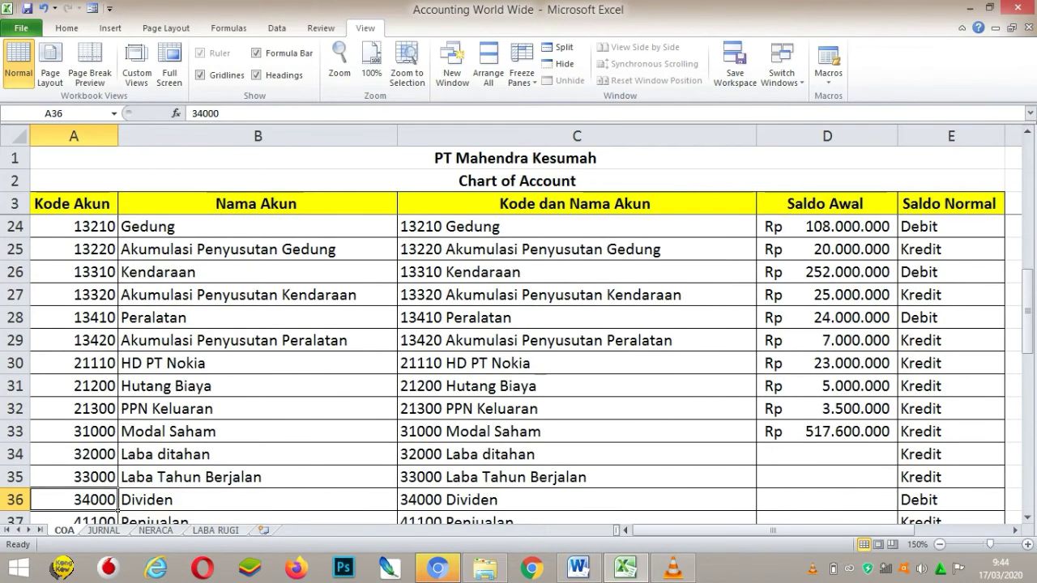
key("Down")
key("Down")
key("Down")
key("Down")
key("Down")
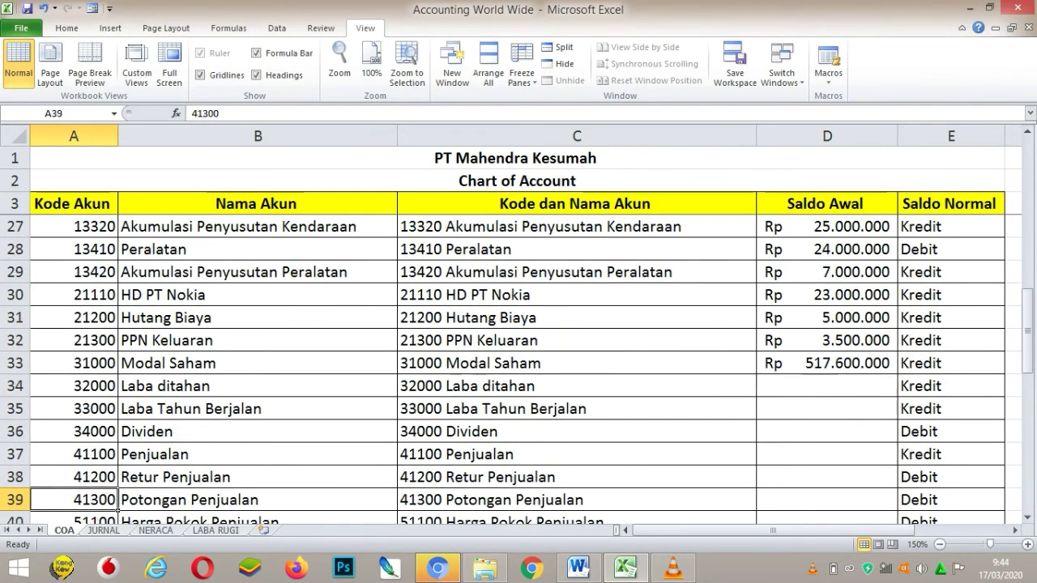
key("Up")
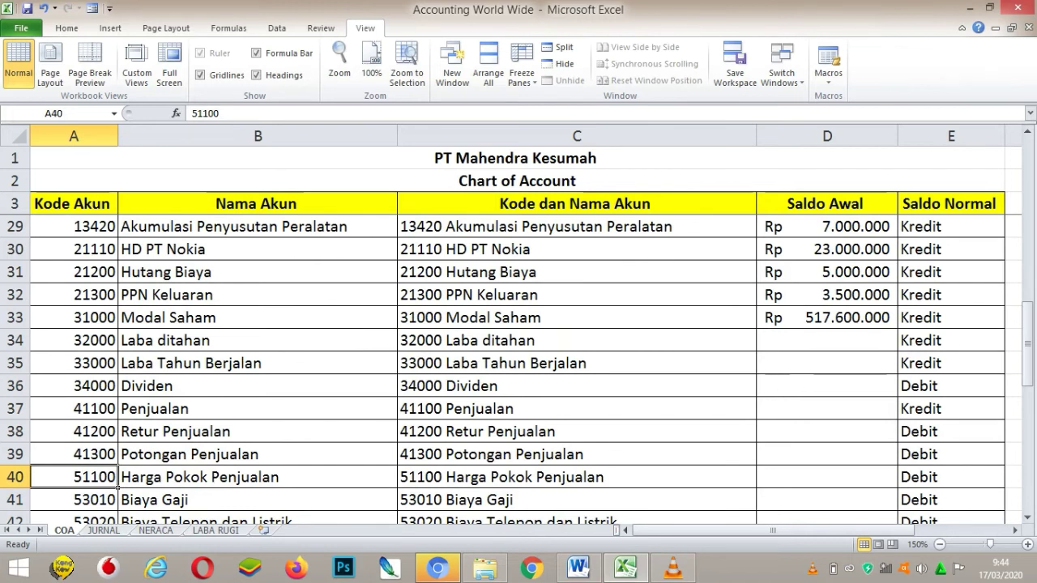
- Review the Nama Akun column from Harga Pokok Penjualan back up to the first account
left_click(257, 478)
left_click(258, 454)
key("Up")
key("Up")
key("Up")
key("Up")
key("Up")
key("Up")
key("Up")
key("Up")
key("Up")
key("Up")
key("Up")
key("Up")
key("Up")
key("Up")
key("Up")
key("Up")
key("Up")
key("Up")
key("Up")
key("Up")
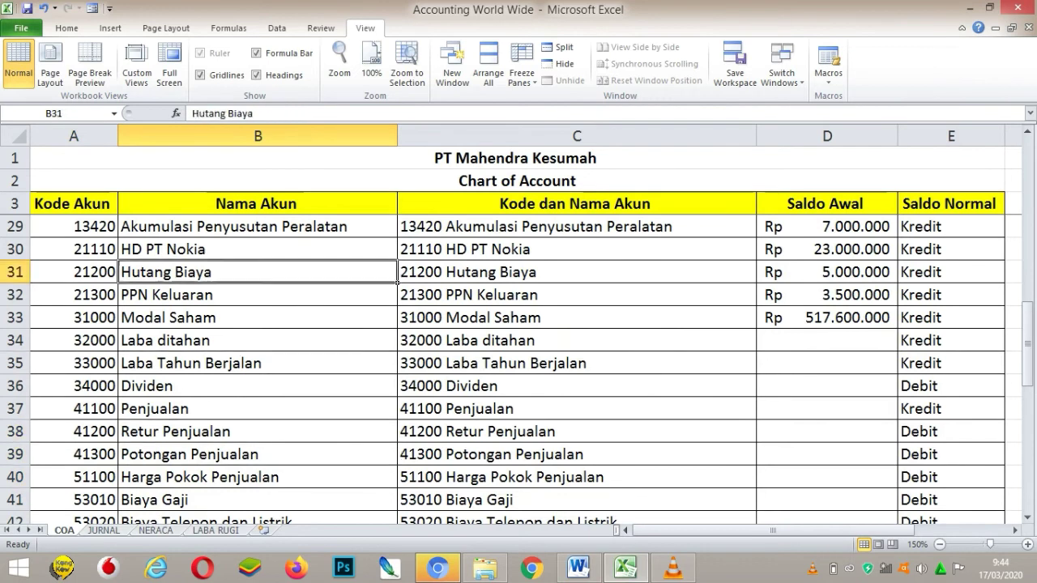
- Inspect the formula in C4 that joins the account code and account name
key("Up")
key("Up")
key("Down")
key("Right")
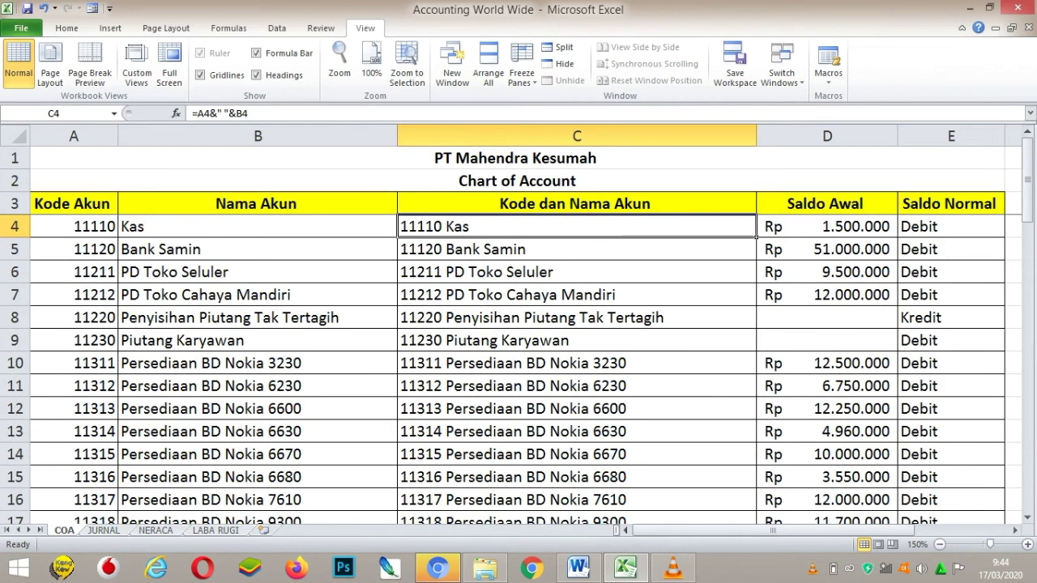
key("F2")
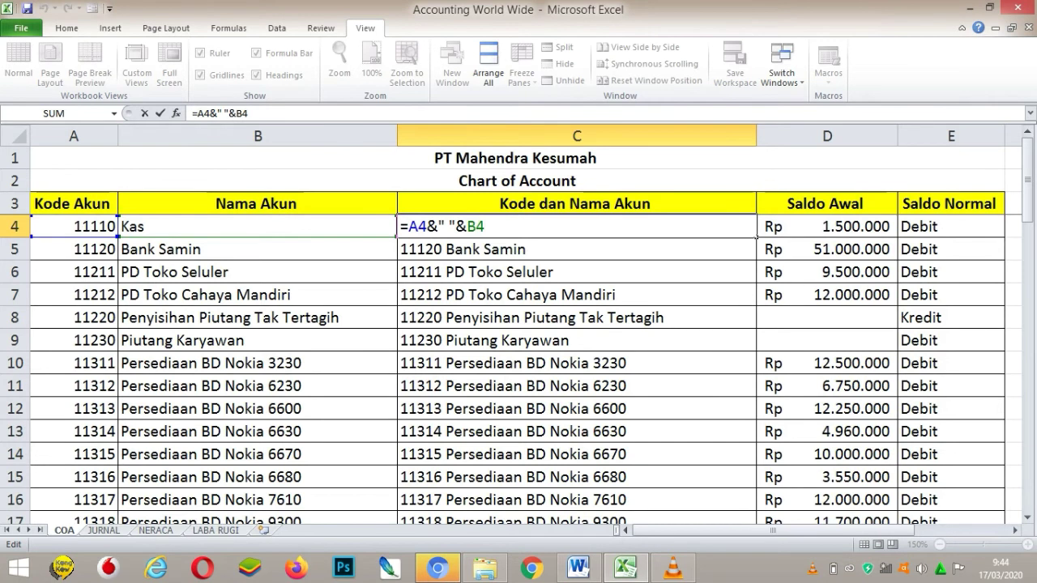
key("Return")
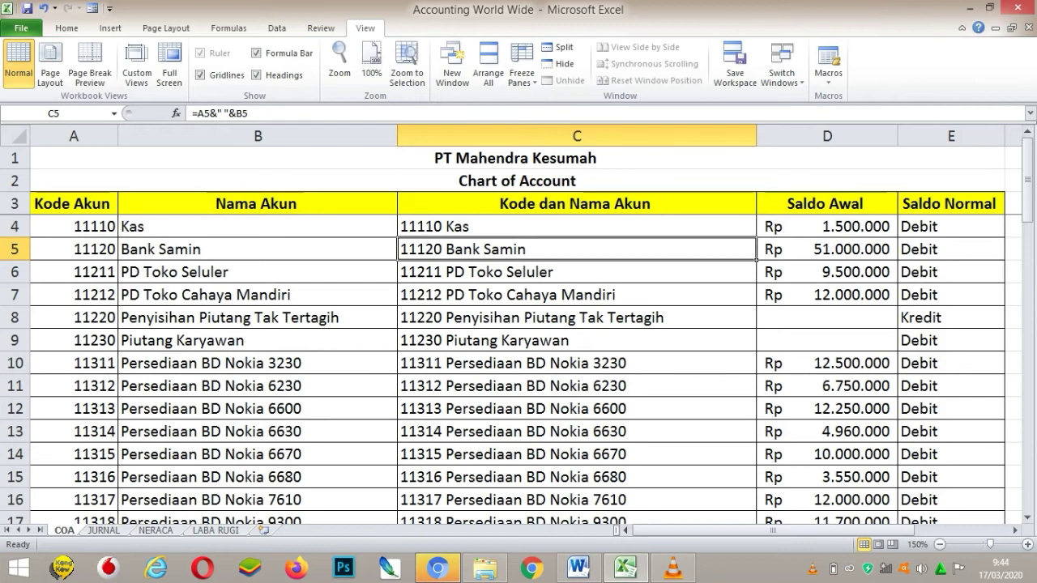
- Review the Saldo Normal entries from Kas in E4 down to HD PT Nokia in E30
left_click(952, 226)
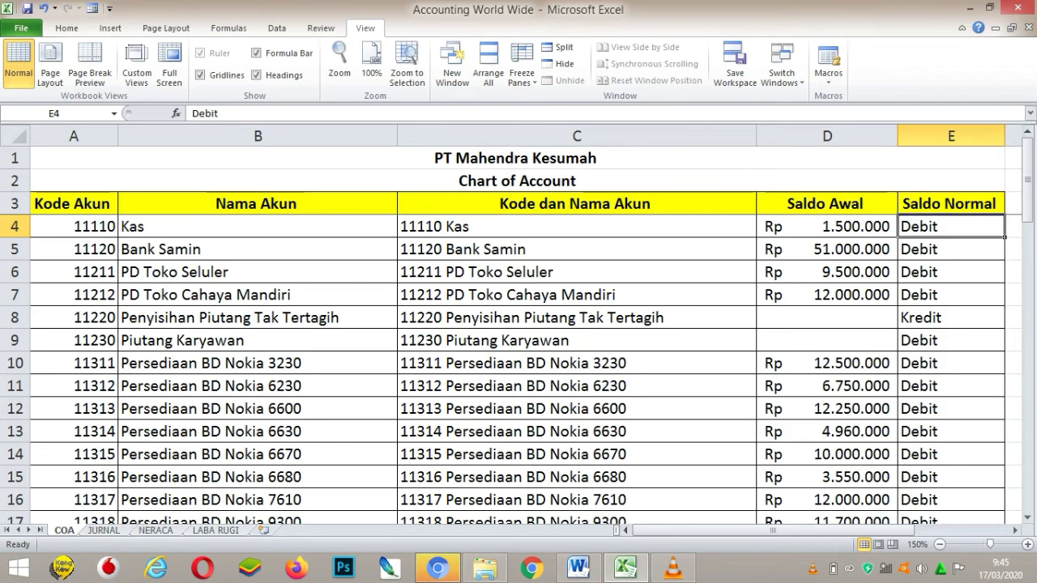
key("Down")
key("Down")
key("Down")
key("Down")
key("Down")
key("Down")
key("Down")
key("Down")
key("Down")
key("Down")
key("Down")
key("Down")
key("Down")
key("Down")
key("Down")
key("Down")
key("Down")
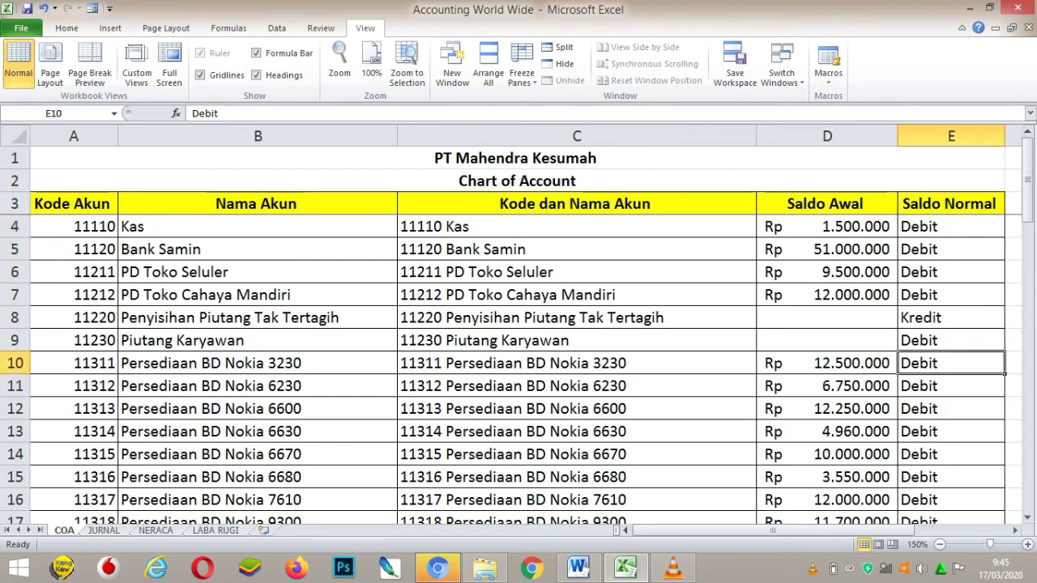
key("Down")
key("Down")
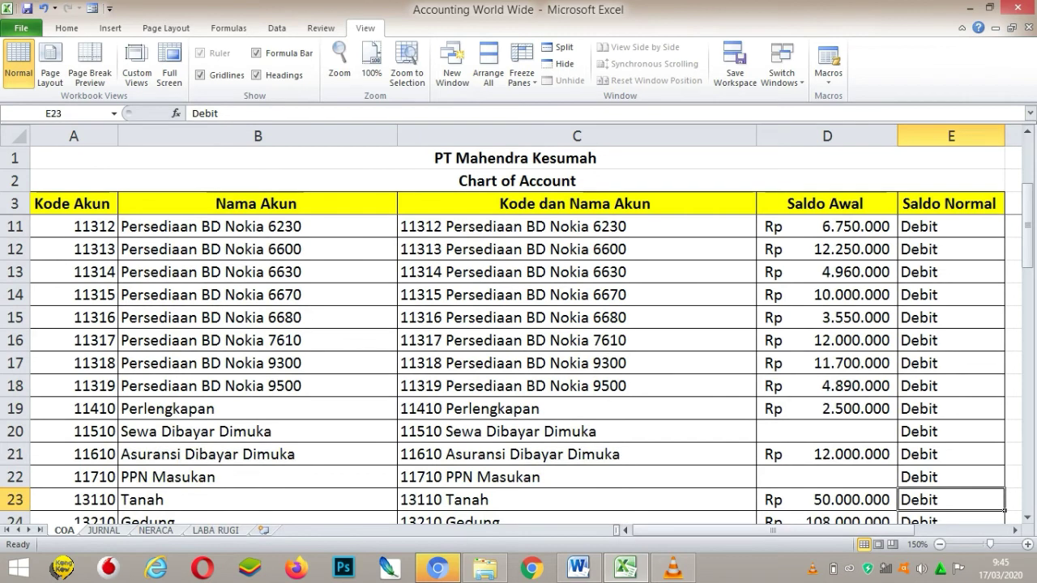
key("Down")
key("Down")
key("Down")
key("Down")
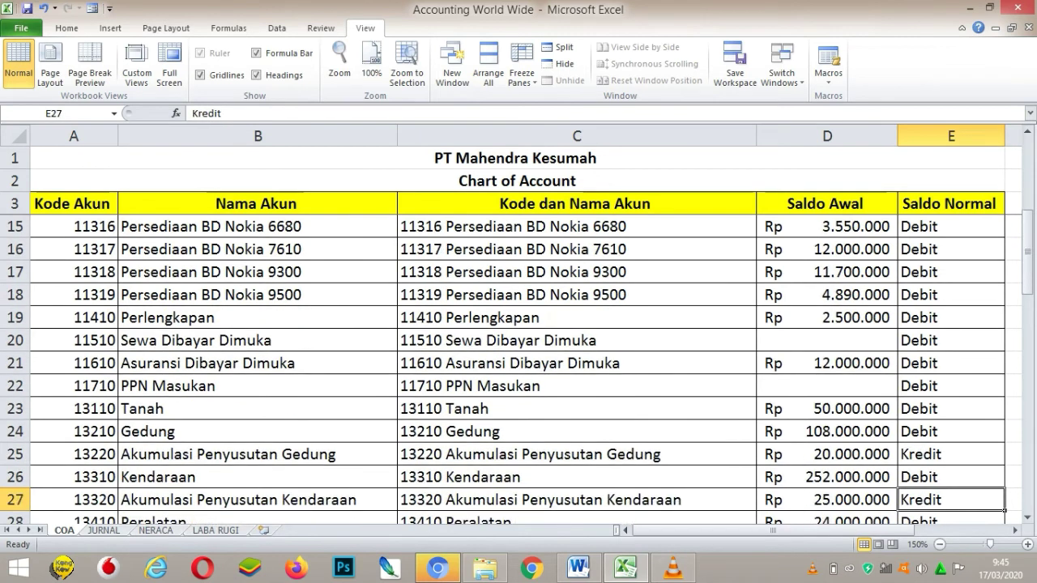
key("Down")
key("Down")
key("Down")
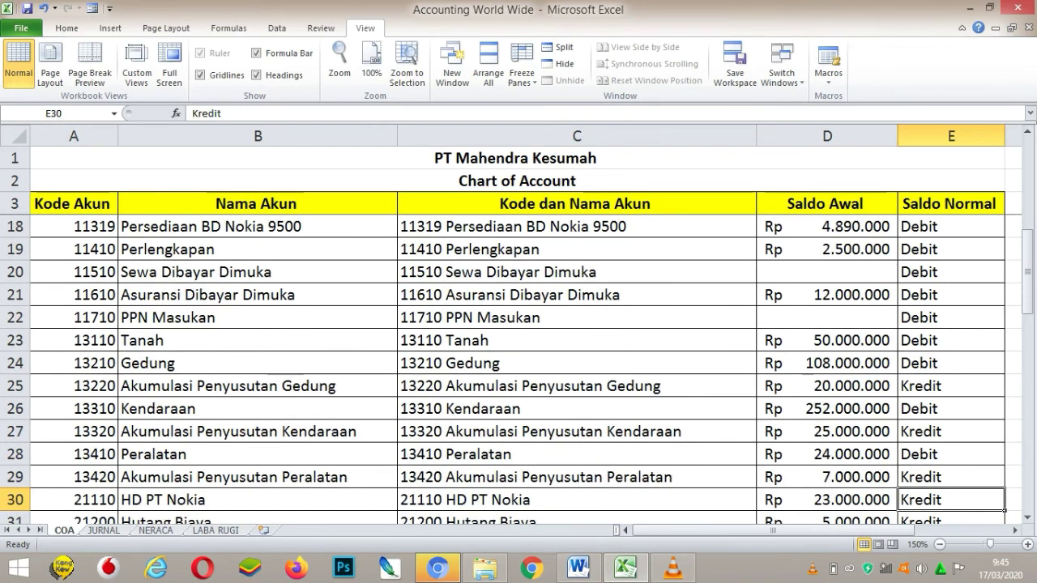
- Check the normal balance of the contra accounts Akumulasi Penyusutan Gedung and Penyisihan Piutang Tak Tertagih
key("Up")
key("Up")
key("Up")
key("Up")
key("Up")
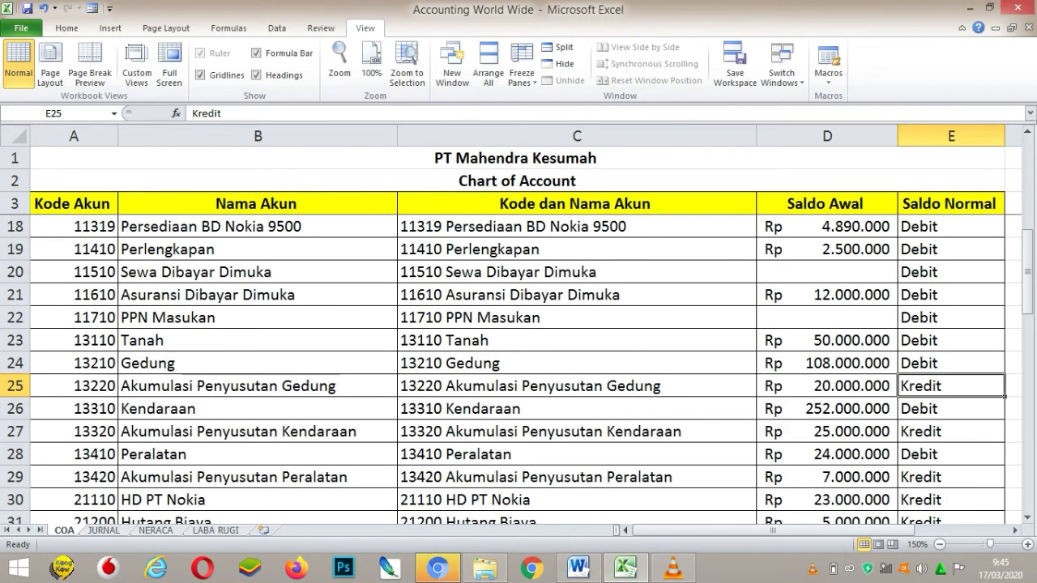
left_click_drag(1027, 273, 1027, 209)
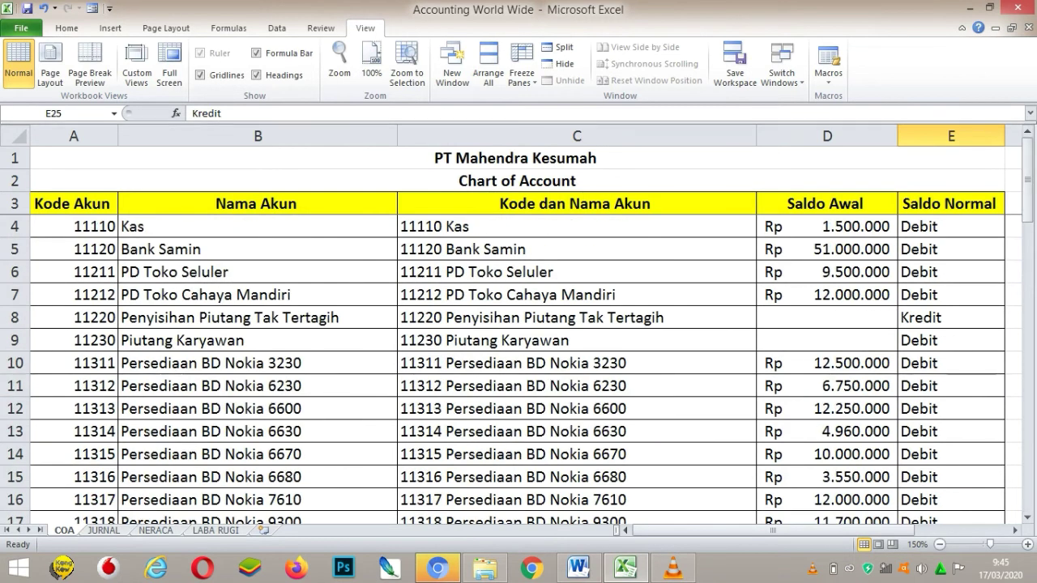
left_click(951, 317)
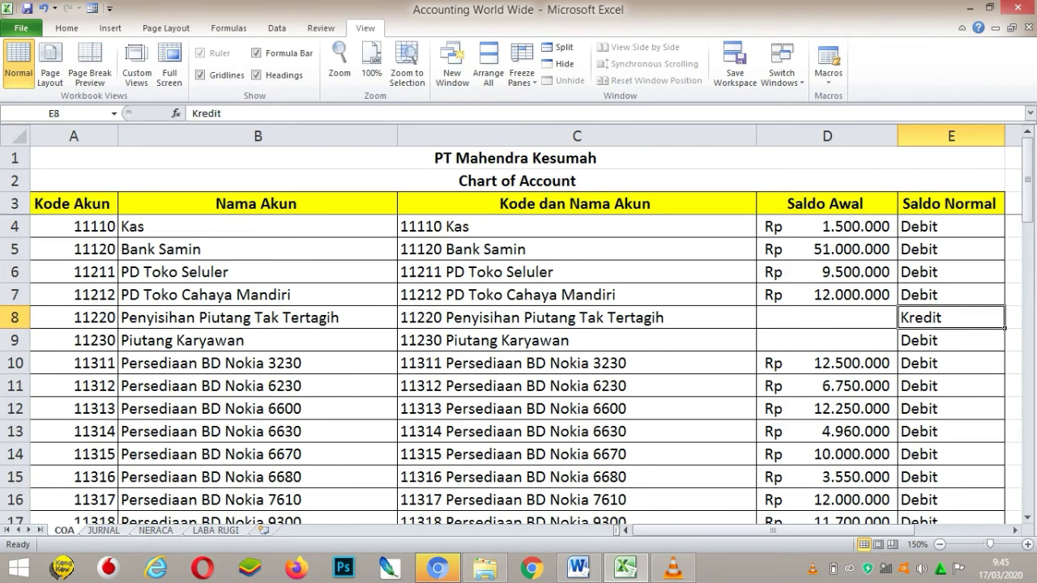
- Examine the normal balances of the liability accounts in E30:E32 and the Laba ditahan row below them
left_click_drag(1027, 209, 1028, 209)
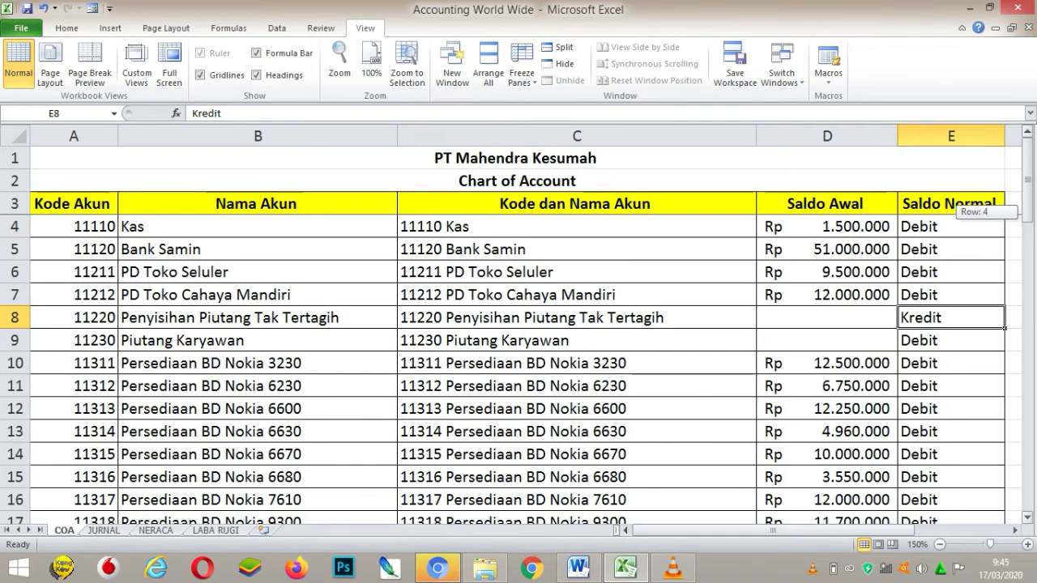
left_click_drag(1027, 206, 1027, 239)
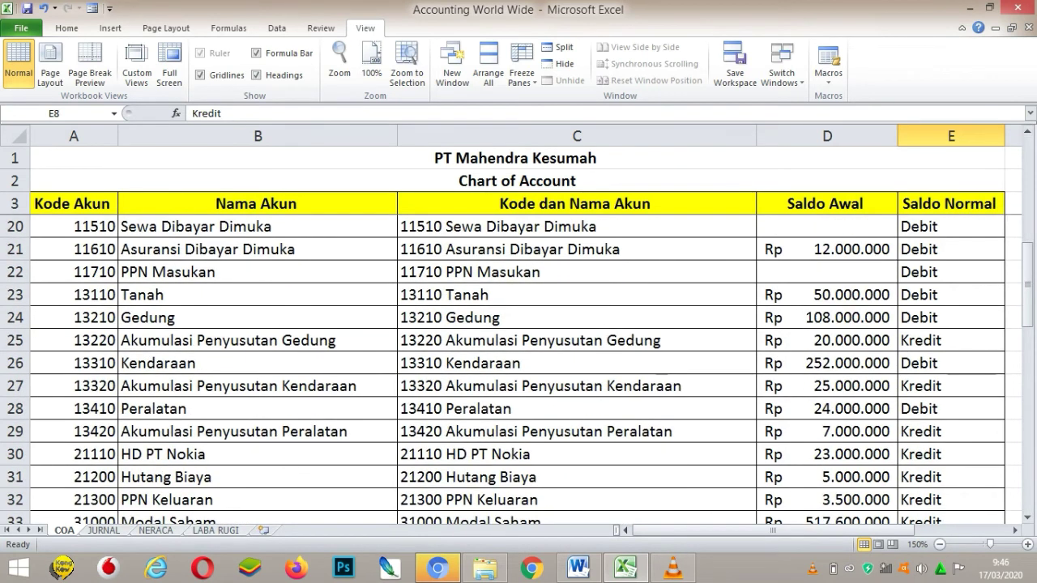
left_click(951, 454)
left_click_drag(951, 454, 951, 500)
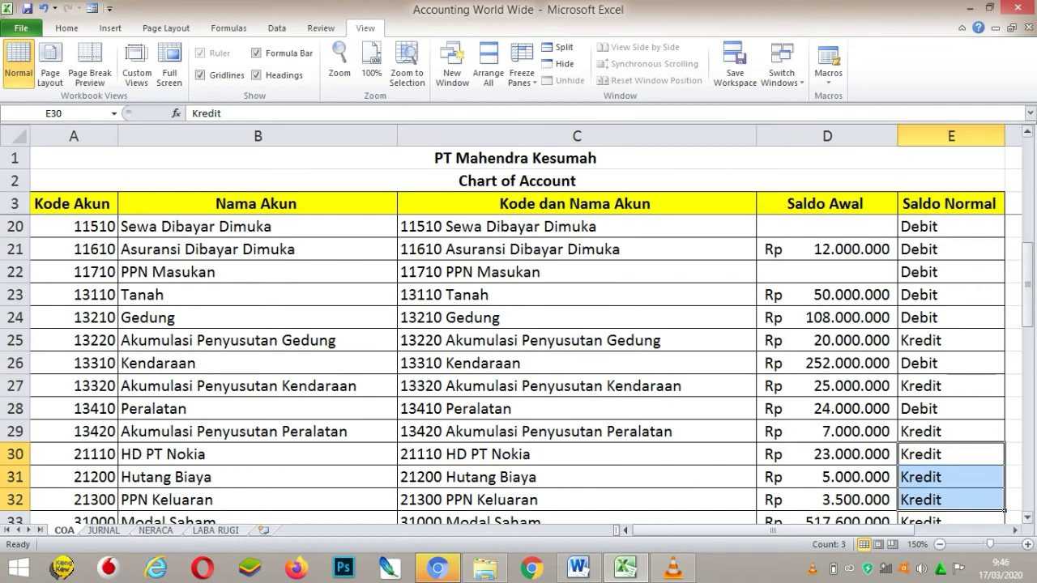
scroll(511, 370, "down", 3)
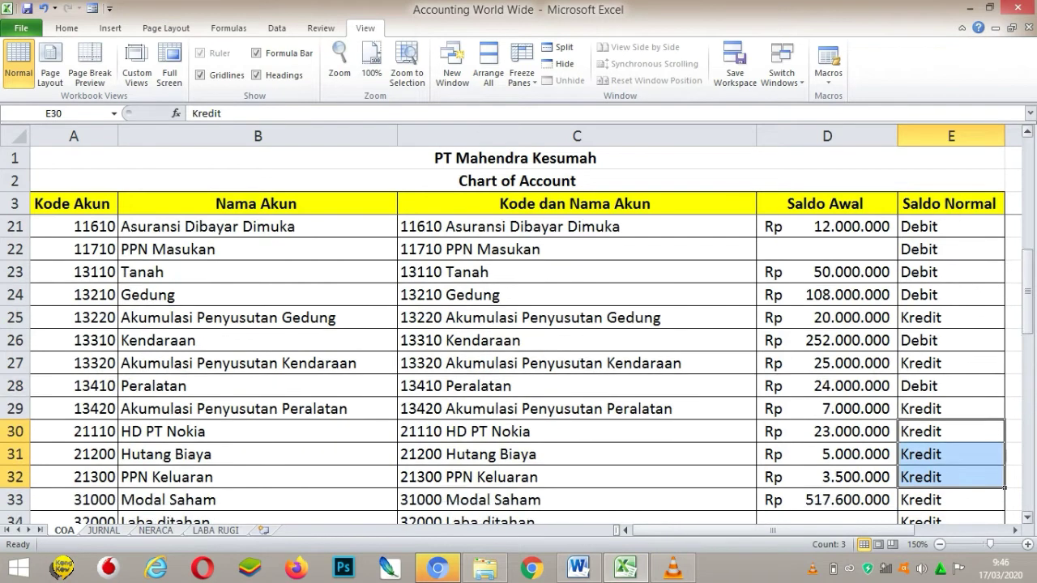
scroll(511, 370, "down", 2)
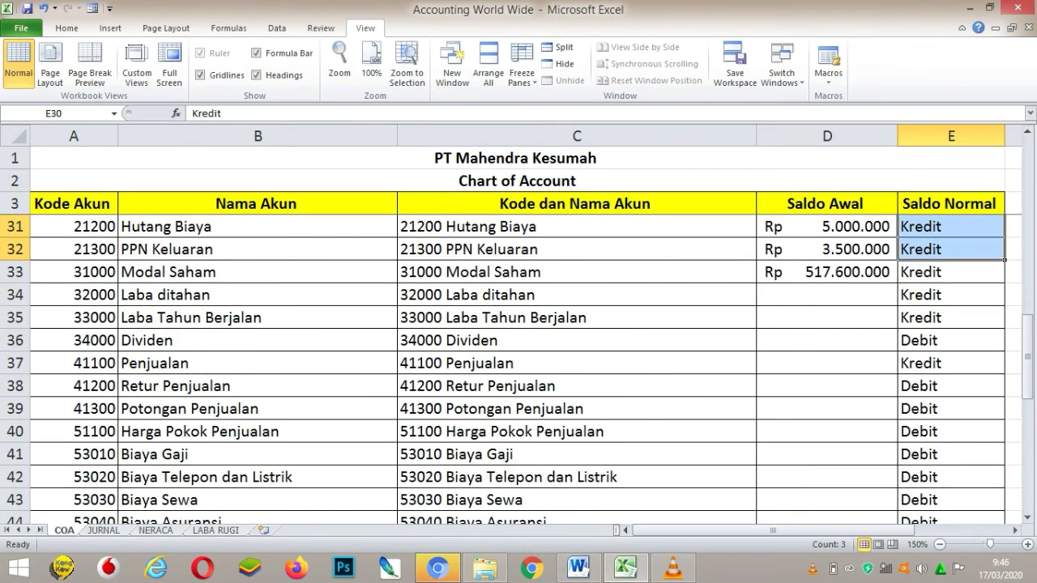
left_click(14, 294)
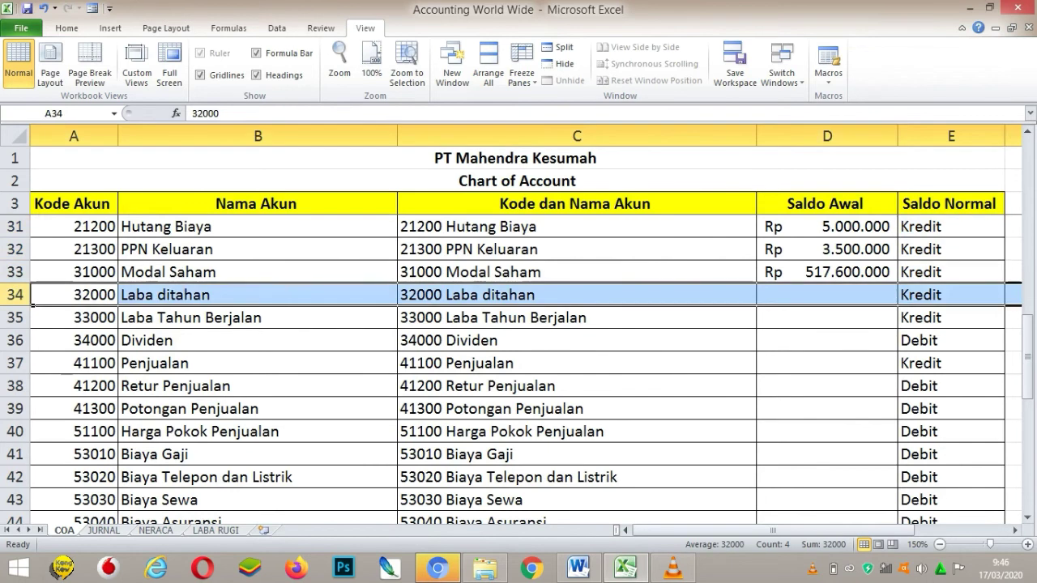
- Check the normal balances of the equity accounts Modal Saham, Laba ditahan, Laba Tahun Berjalan and Dividen
key("Up")
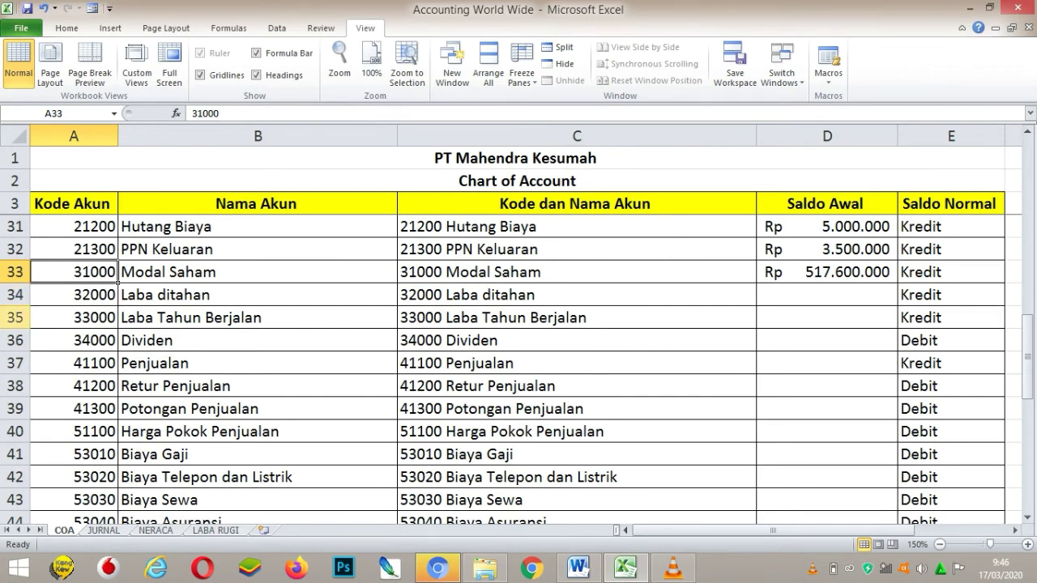
left_click(14, 317)
left_click_drag(14, 317, 15, 271)
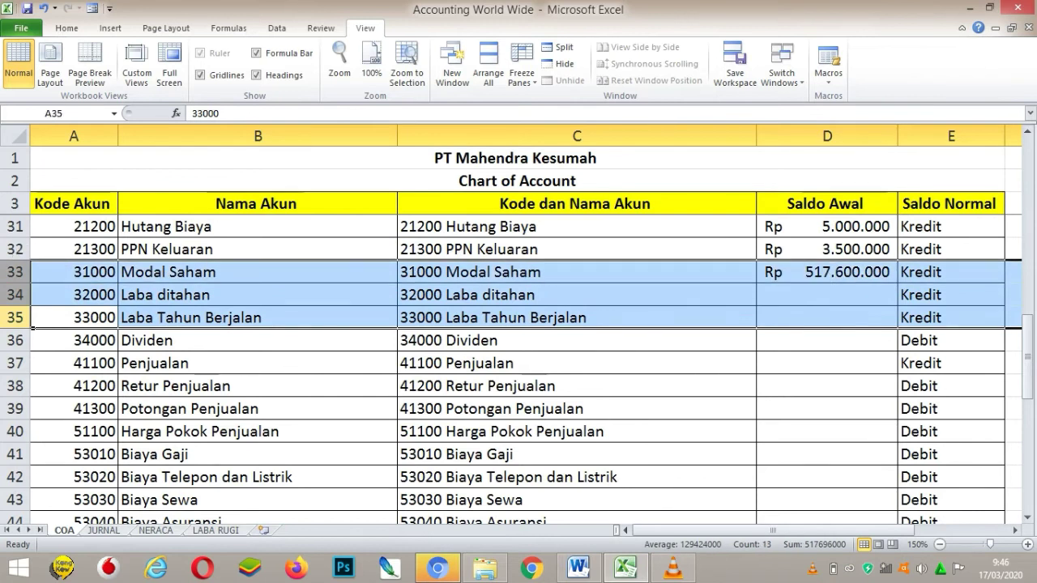
left_click(24, 347)
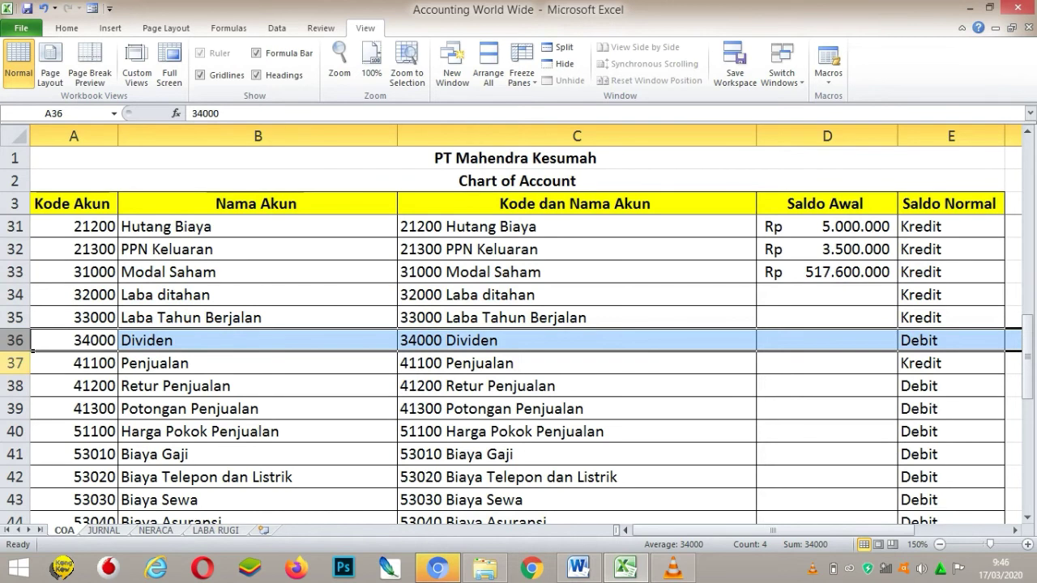
- Check the normal balances of Penjualan and its contra accounts Retur Penjualan and Potongan Penjualan
left_click(15, 362)
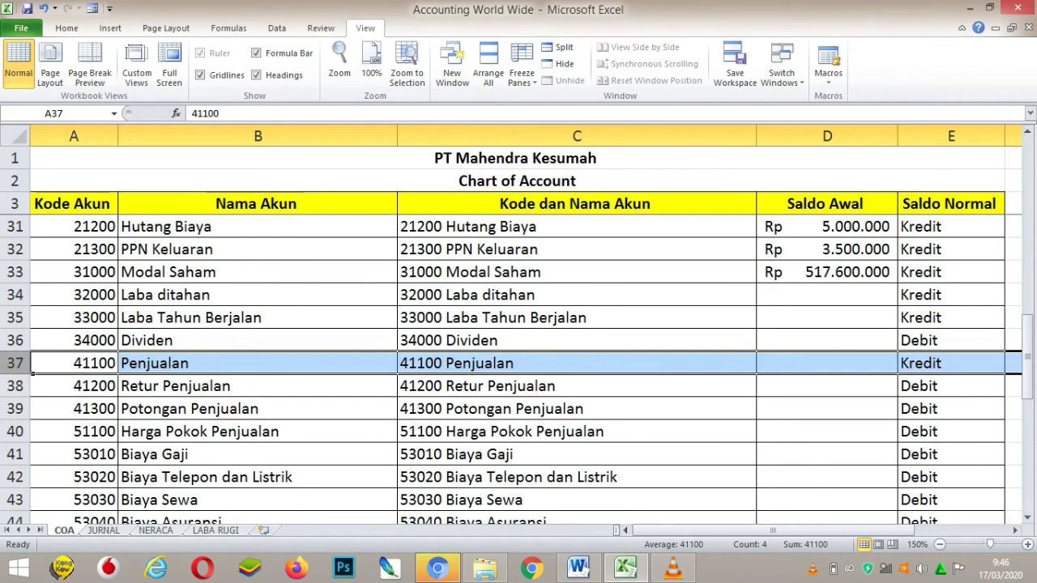
left_click(15, 386)
left_click_drag(14, 385, 18, 415)
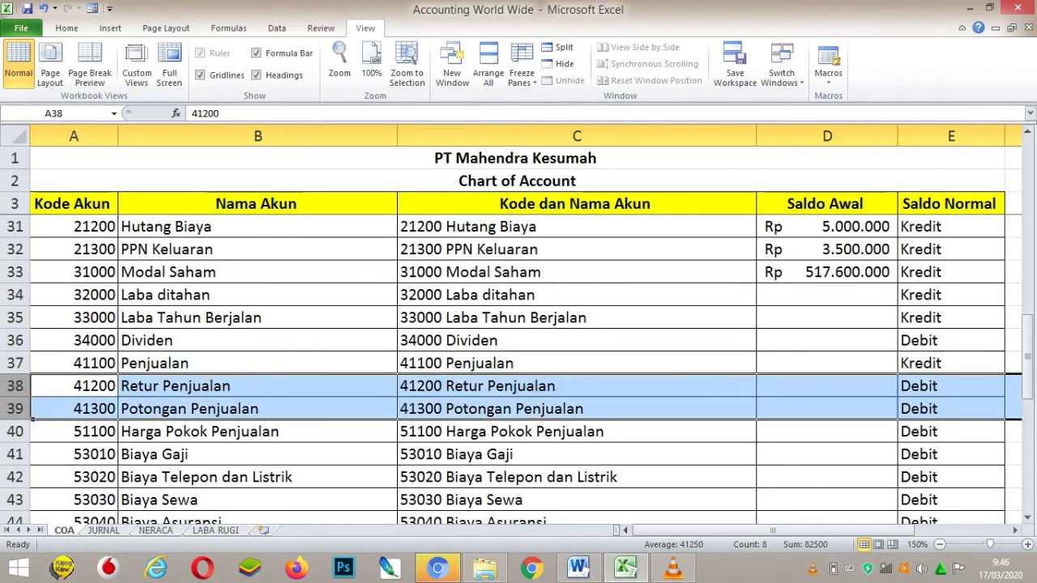
- Review the normal balances of the accounts from Harga Pokok Penjualan to Biaya Lain-Lain and the Pendapatan accounts below them
scroll(518, 372, "down", 3)
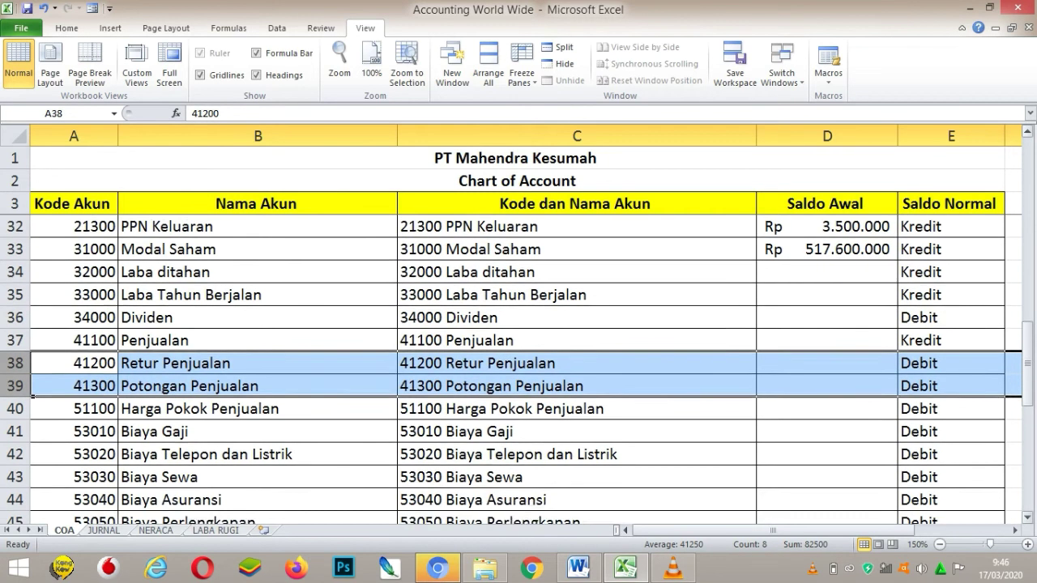
scroll(519, 373, "down", 4)
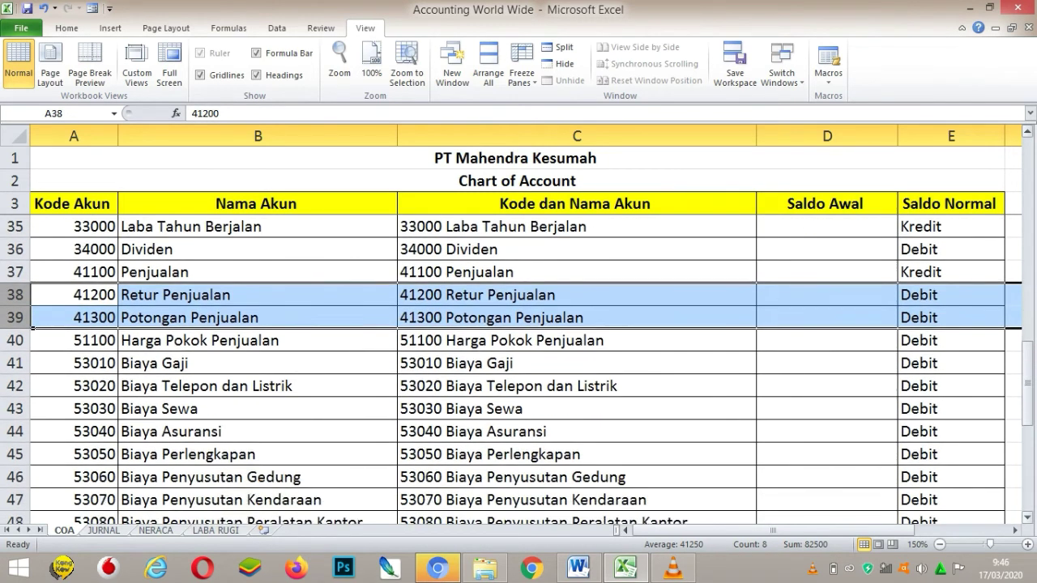
scroll(518, 372, "down", 1)
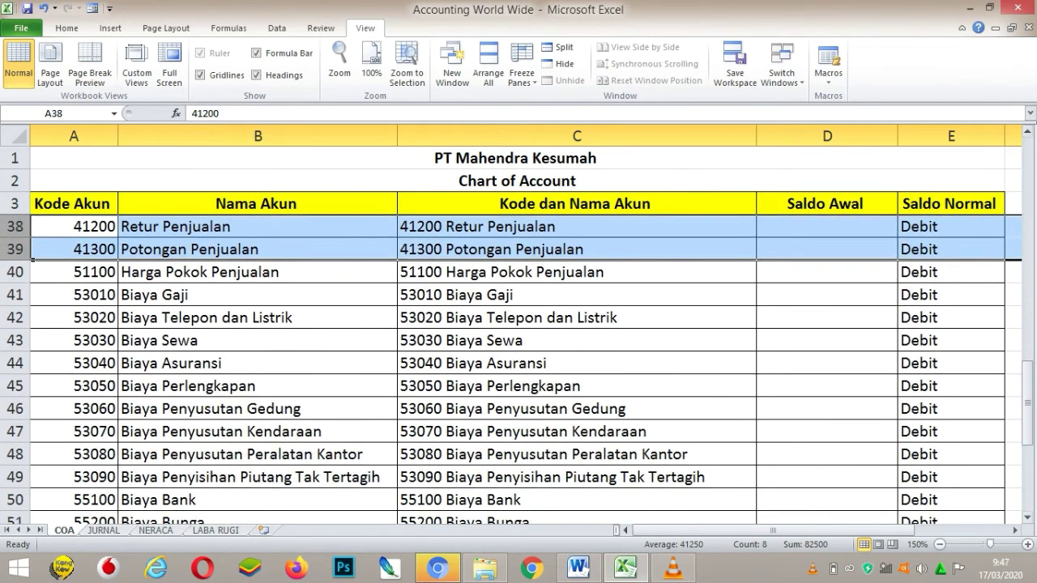
left_click_drag(16, 273, 16, 491)
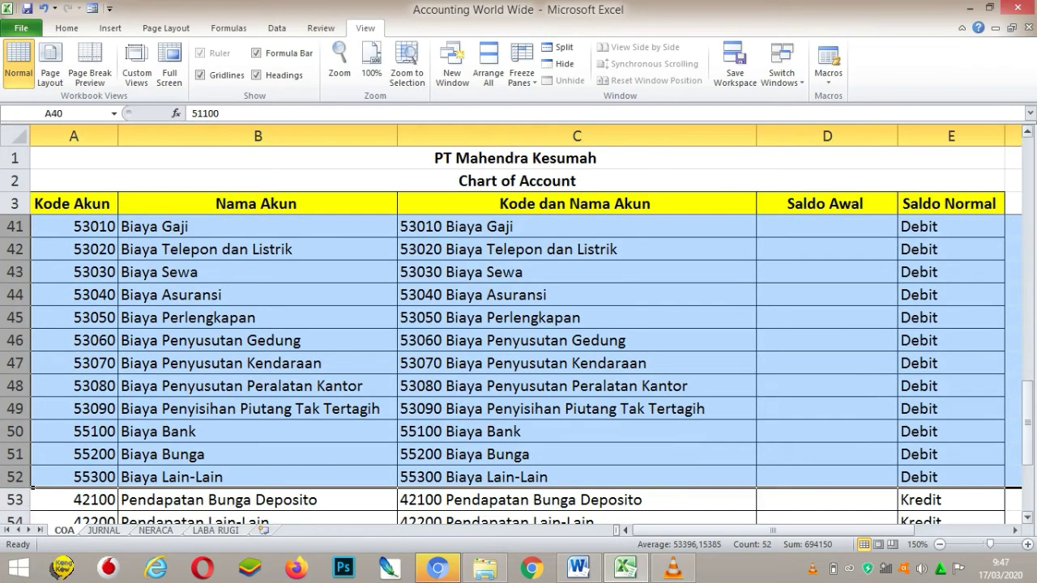
left_click_drag(1027, 409, 1027, 412)
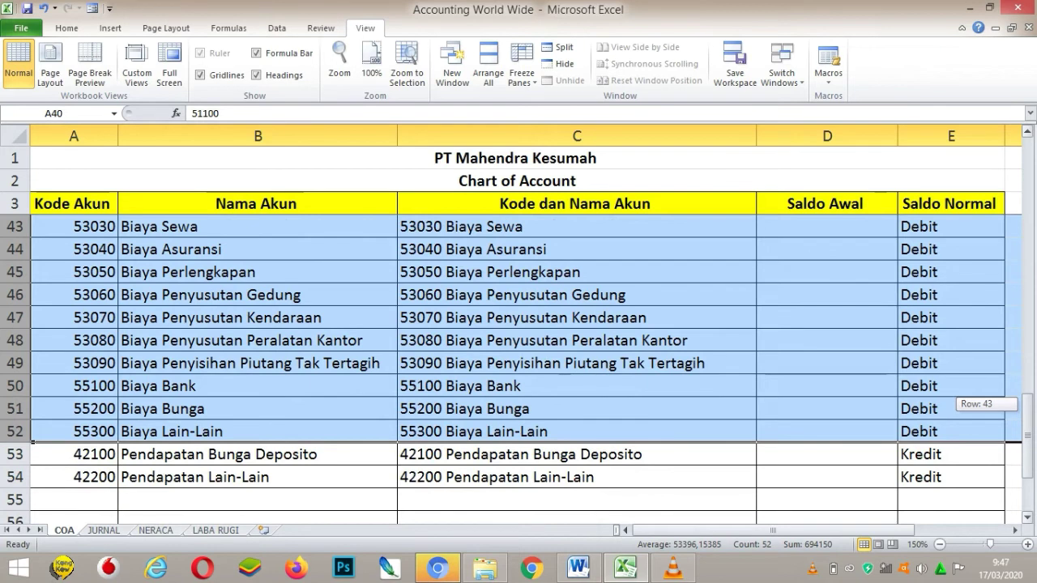
- Return to the start of the chart of accounts and compare the COA sheet with the JURNAL sheet, ending on JURNAL
left_click_drag(1027, 412, 1028, 178)
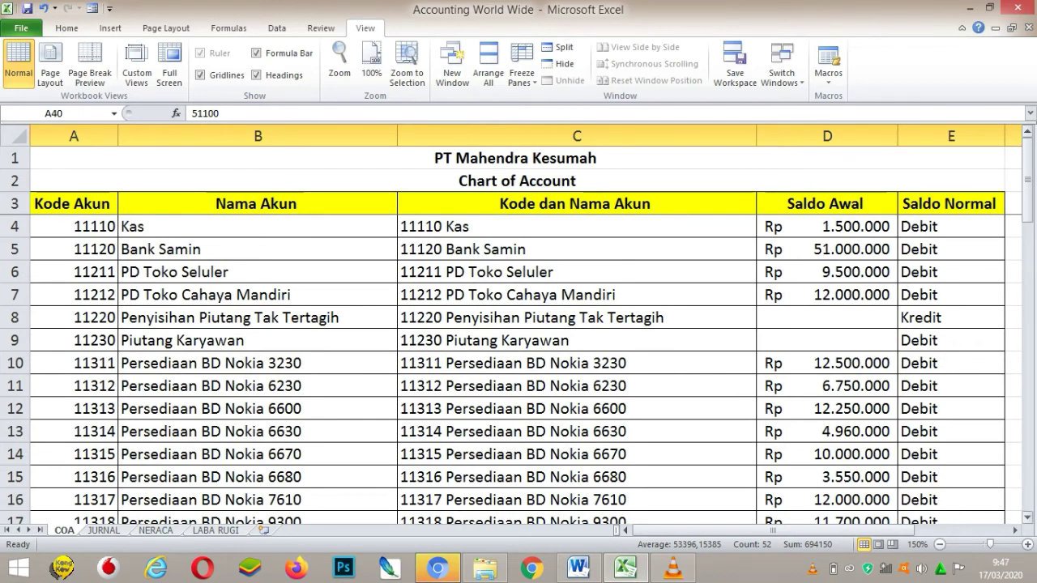
left_click(258, 363)
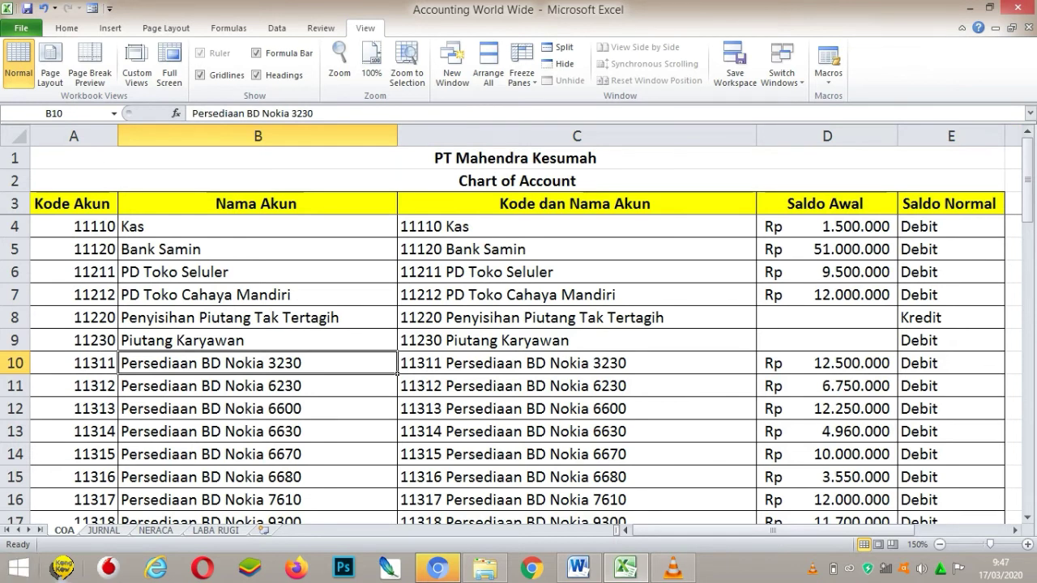
key("ctrl+Page_Down")
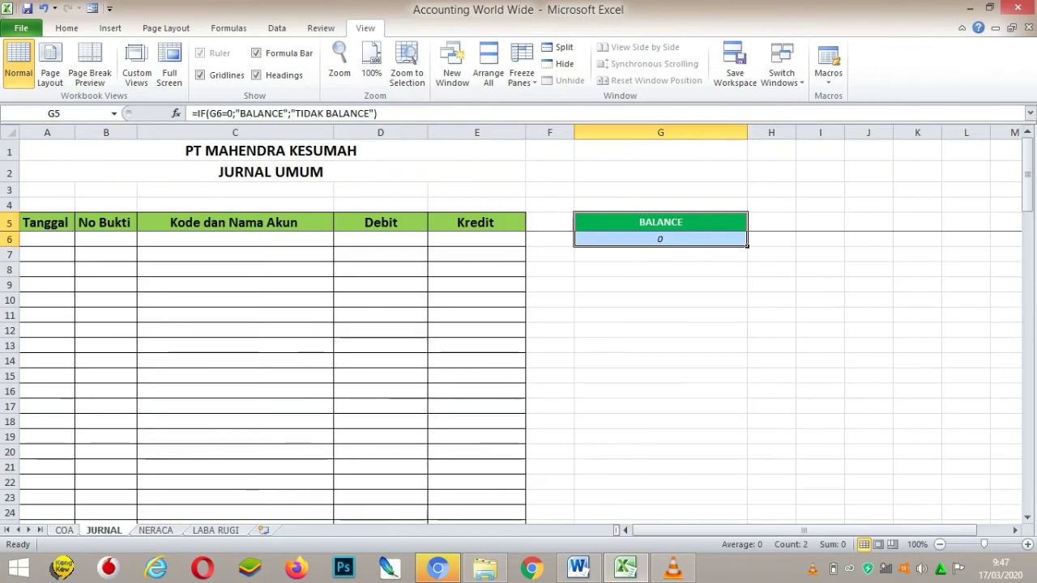
left_click(235, 330)
left_click(235, 315)
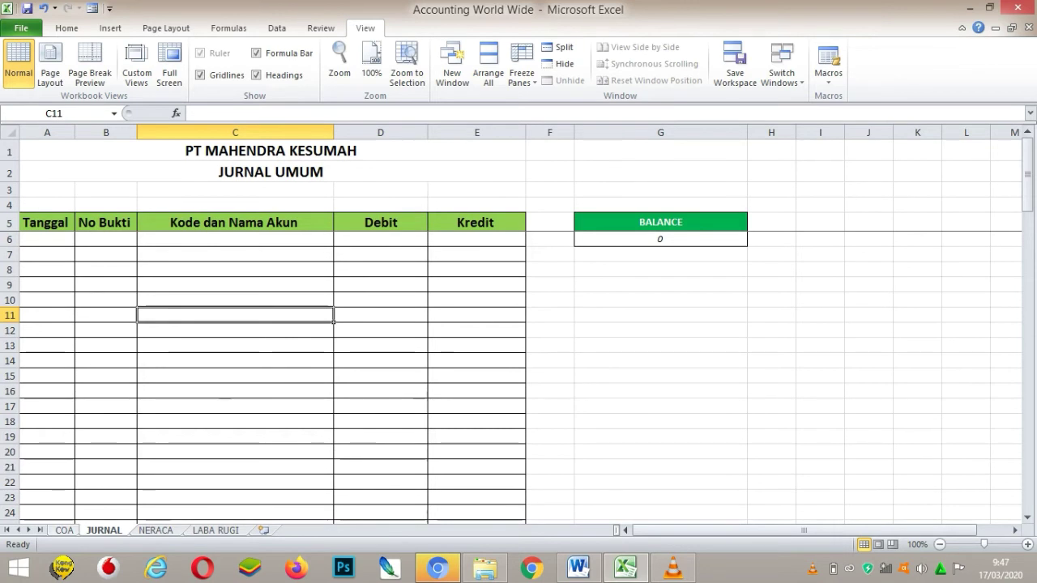
key("ctrl+Page_Up")
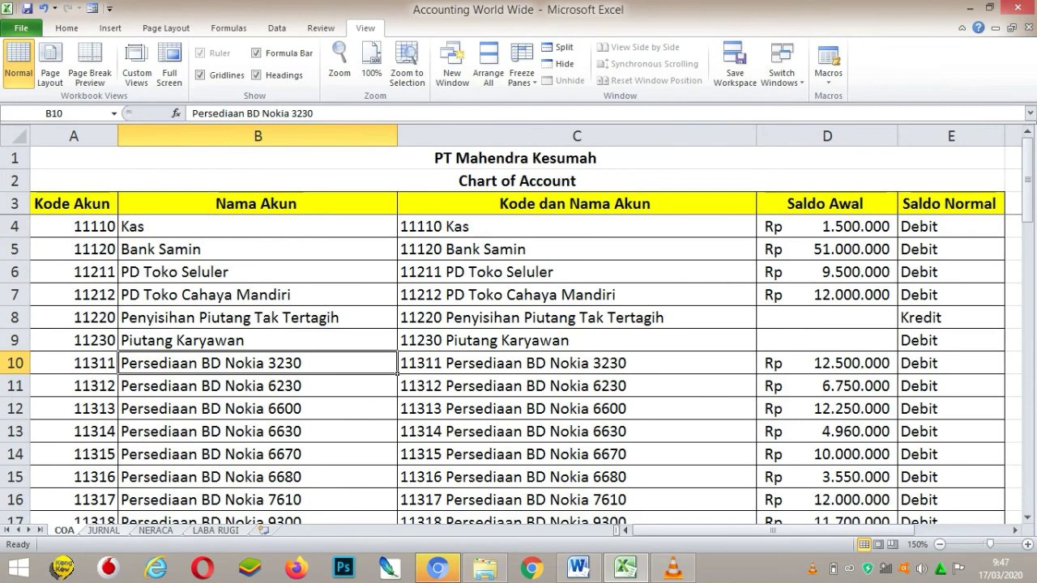
key("ctrl+Page_Down")
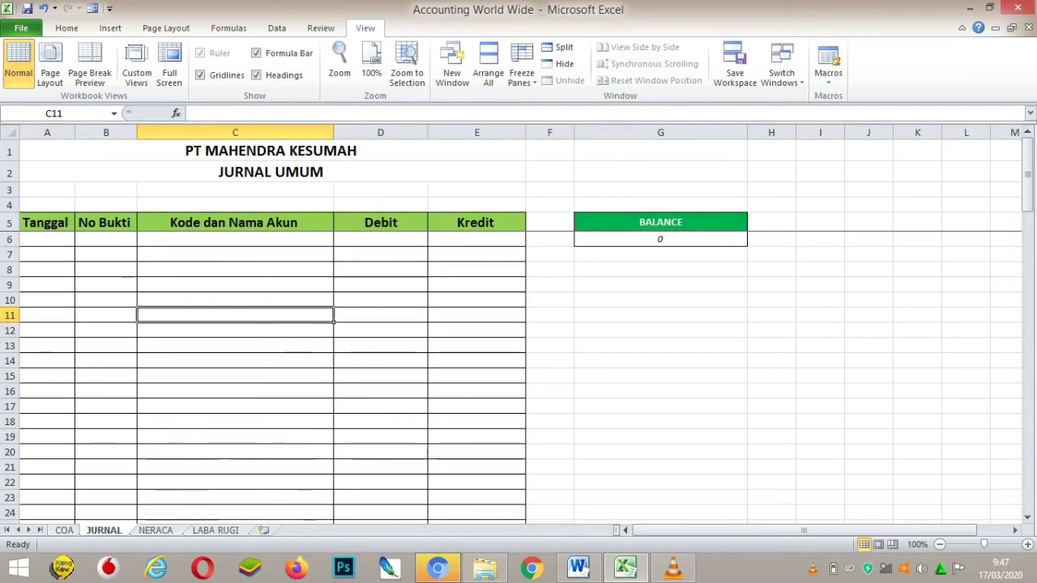
left_click(235, 269)
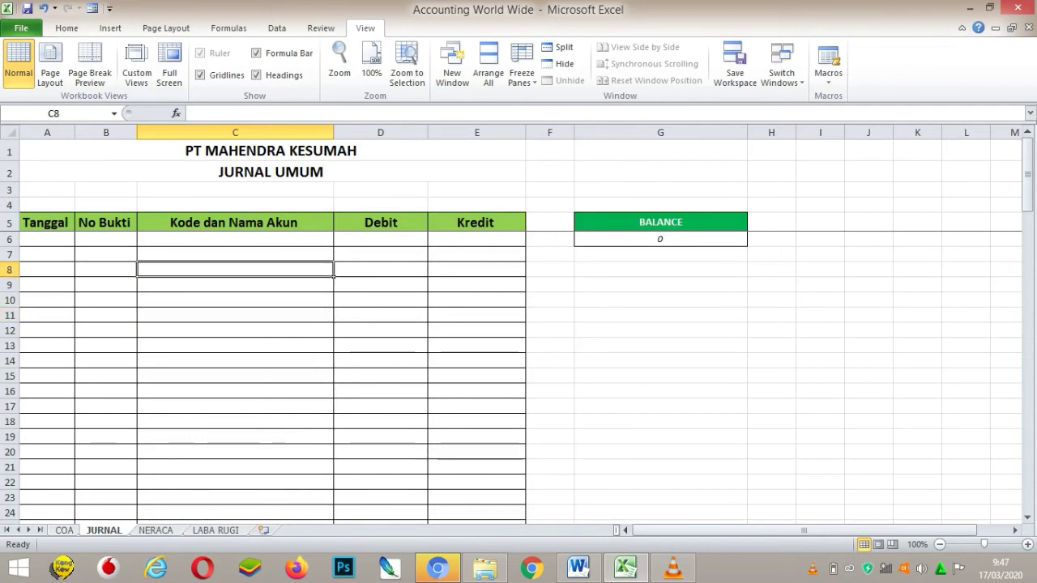
- Examine the journal's company name, its JURNAL UMUM title and the column headers from Tanggal to Kredit in row 5
left_click(272, 151)
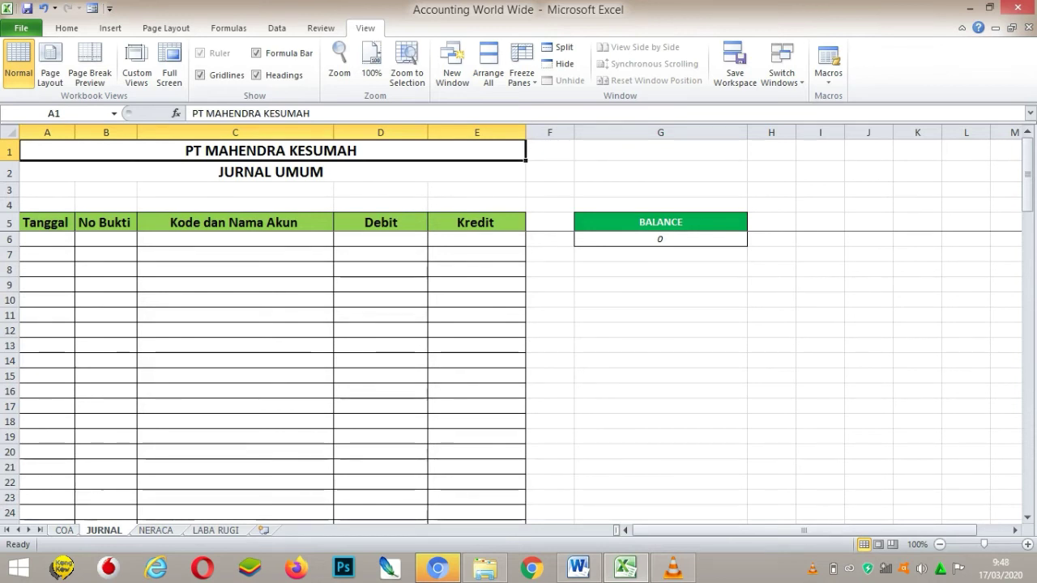
left_click(272, 172)
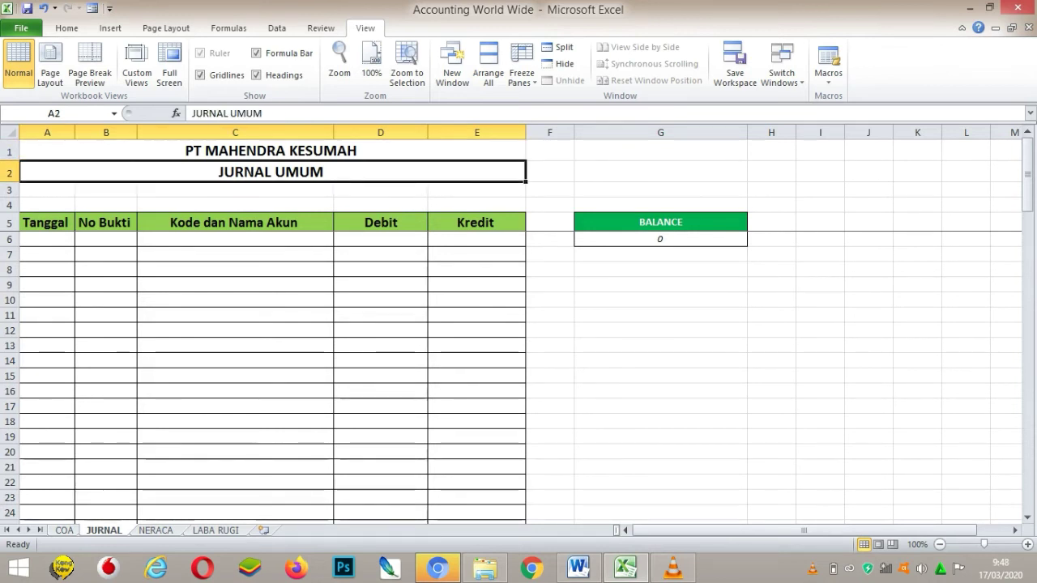
left_click(9, 222)
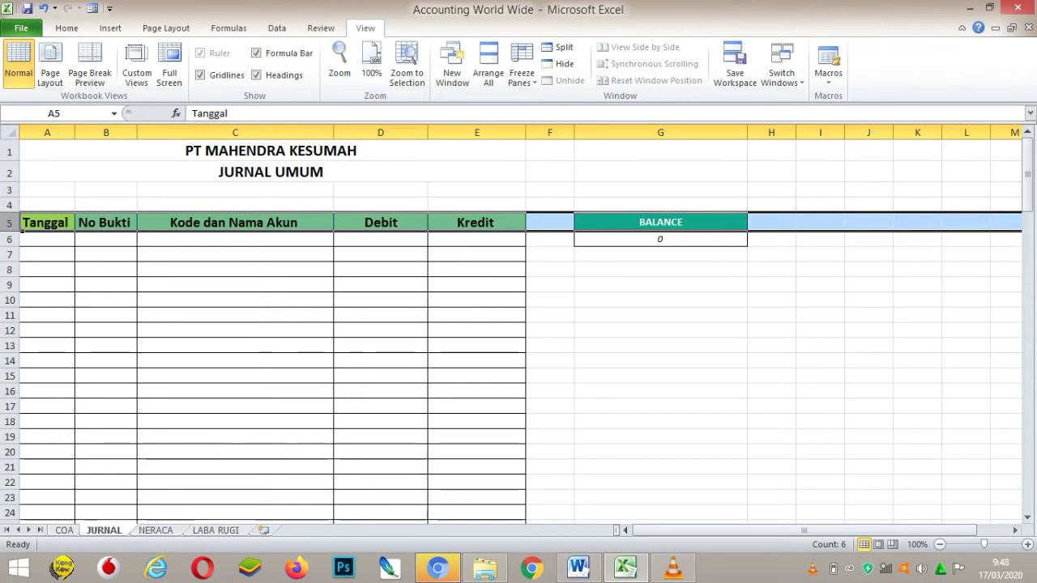
left_click_drag(477, 221, 36, 223)
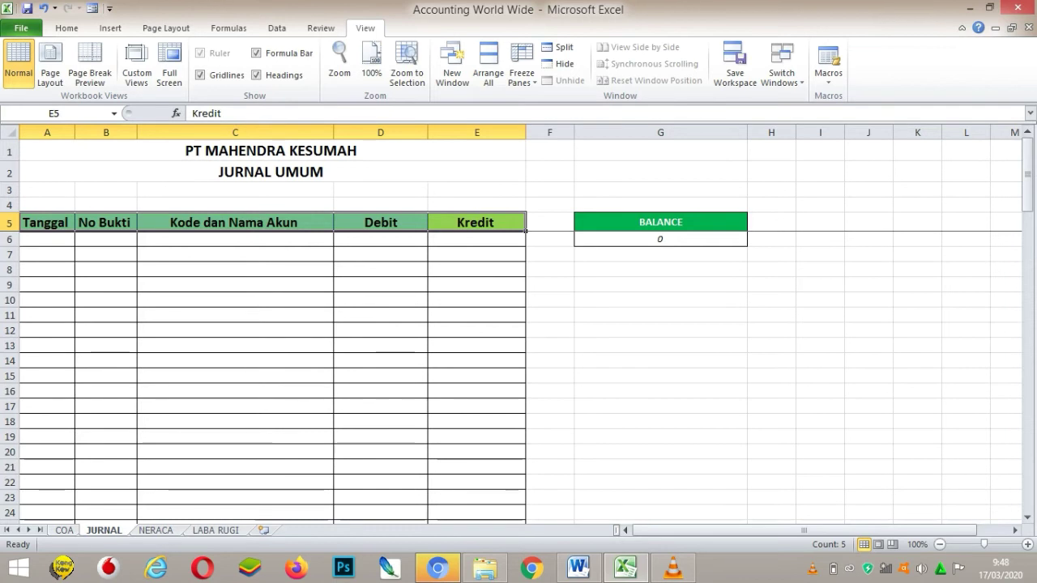
- Examine the journal's entry area from row 6 downward, going through the first cells of the Tanggal column
left_click(47, 239)
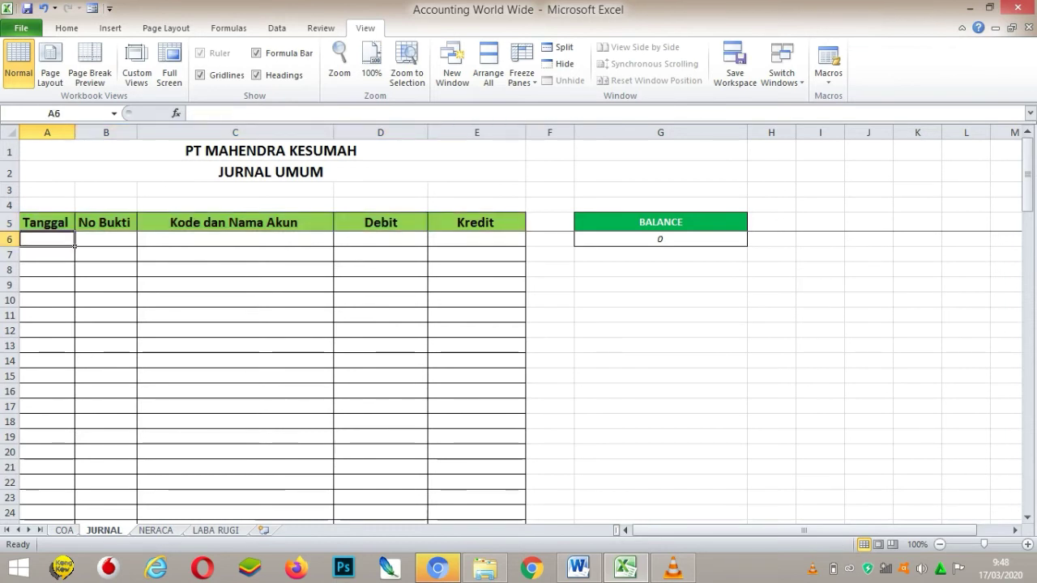
left_click(16, 240)
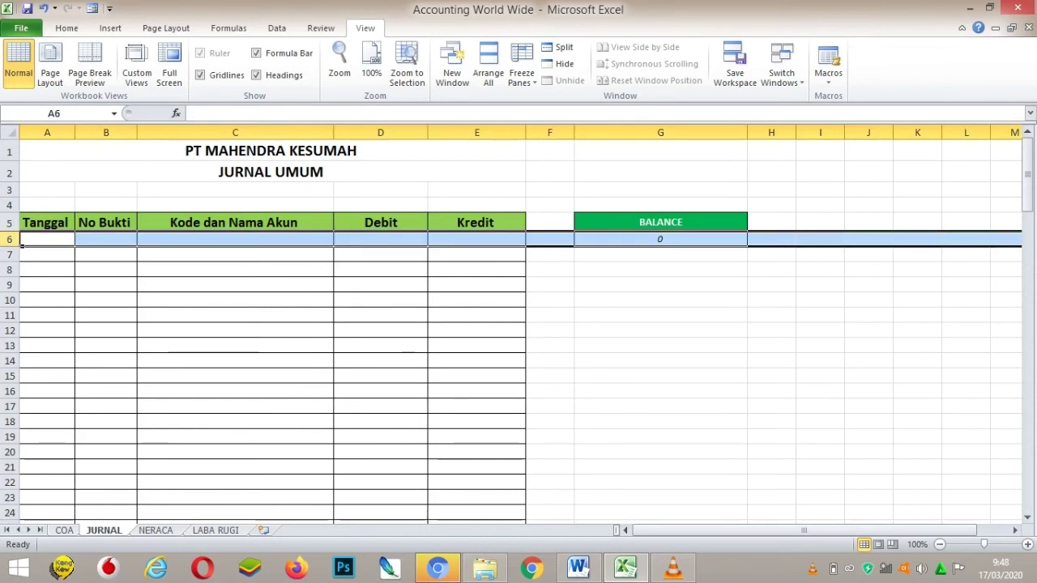
left_click(381, 329)
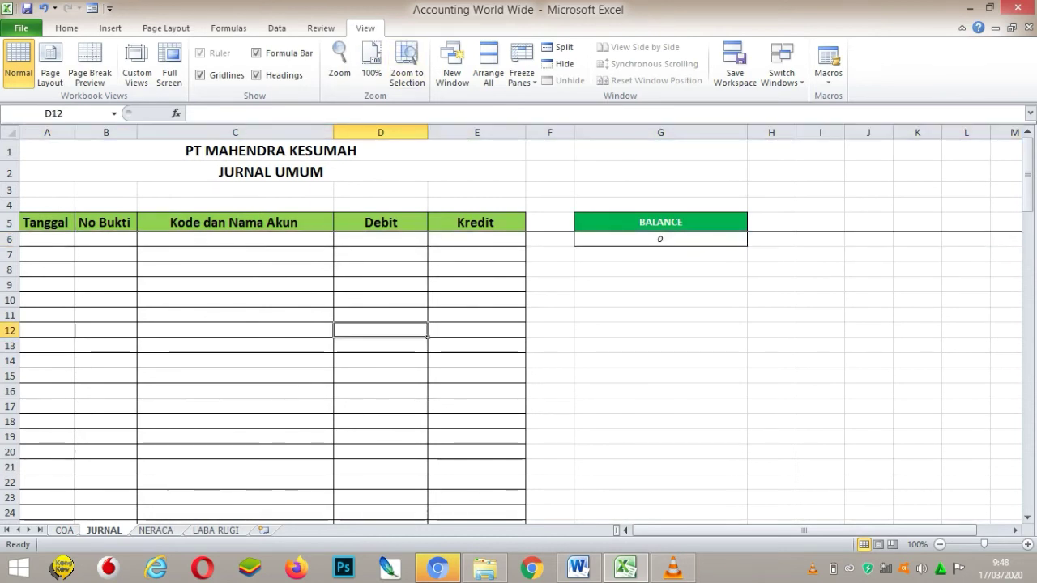
left_click(47, 239)
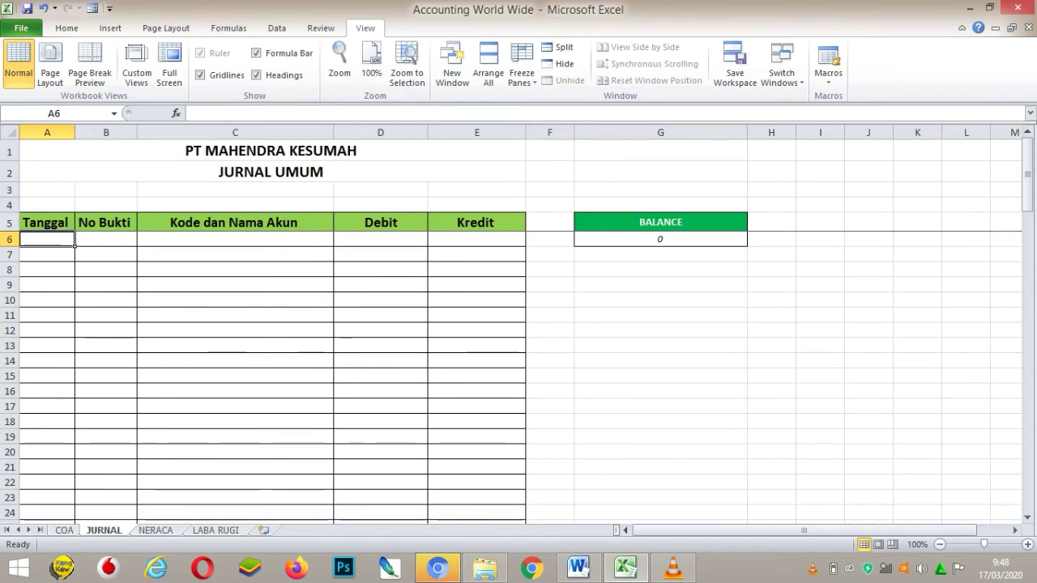
left_click(47, 254)
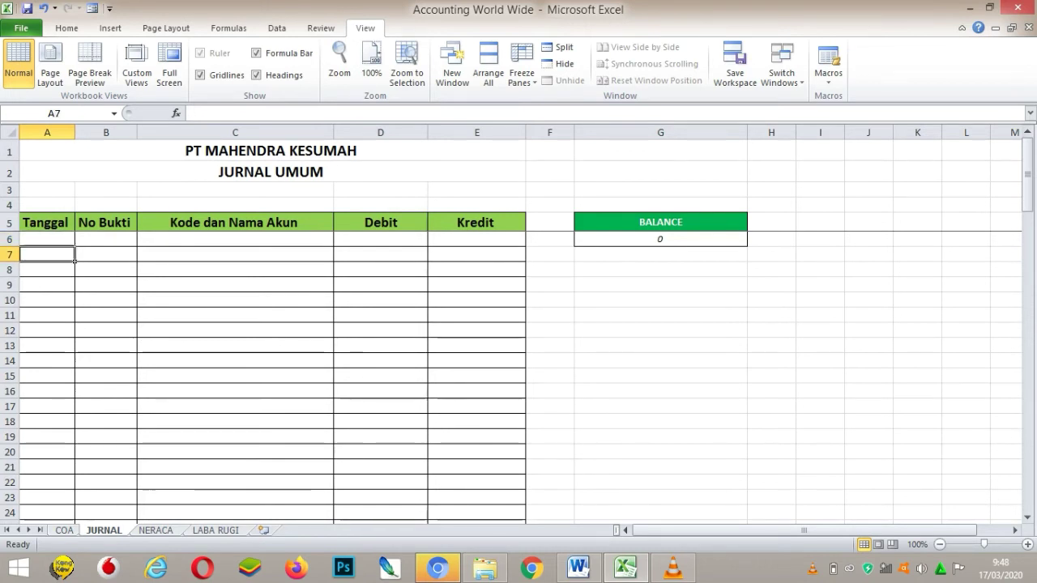
left_click(47, 269)
left_click(47, 285)
left_click(47, 360)
- Go from the row 5 headers down the Tanggal column to A38 to check how the frozen header rows behave
left_click(9, 222)
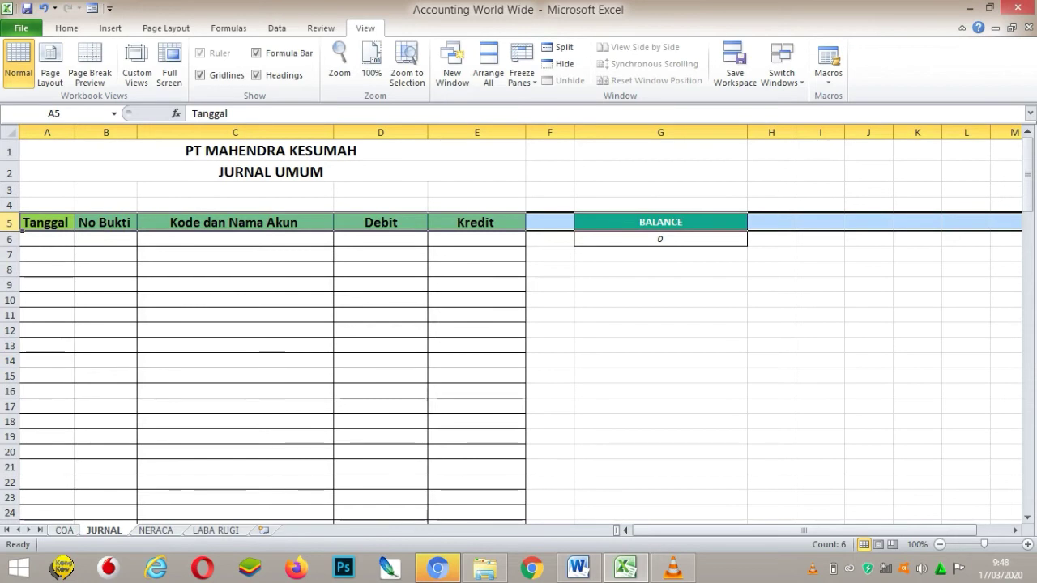
key("Down")
key("Down")
key("Down")
key("Down")
key("Down")
key("Down")
key("Down")
key("Down")
key("Down")
key("Down")
key("Down")
key("Down")
key("Down")
key("Down")
key("Down")
key("Down")
key("Down")
key("Down")
key("Down")
key("Down")
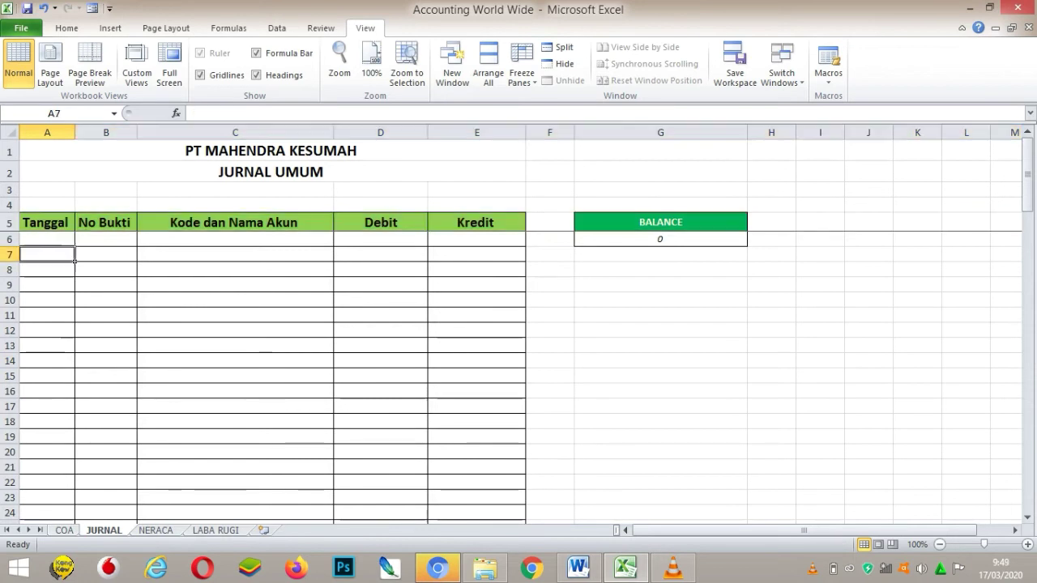
key("Down")
key("Down")
key("Down")
key("Down")
key("Down")
key("Down")
key("Down")
key("Down")
key("Down")
key("Down")
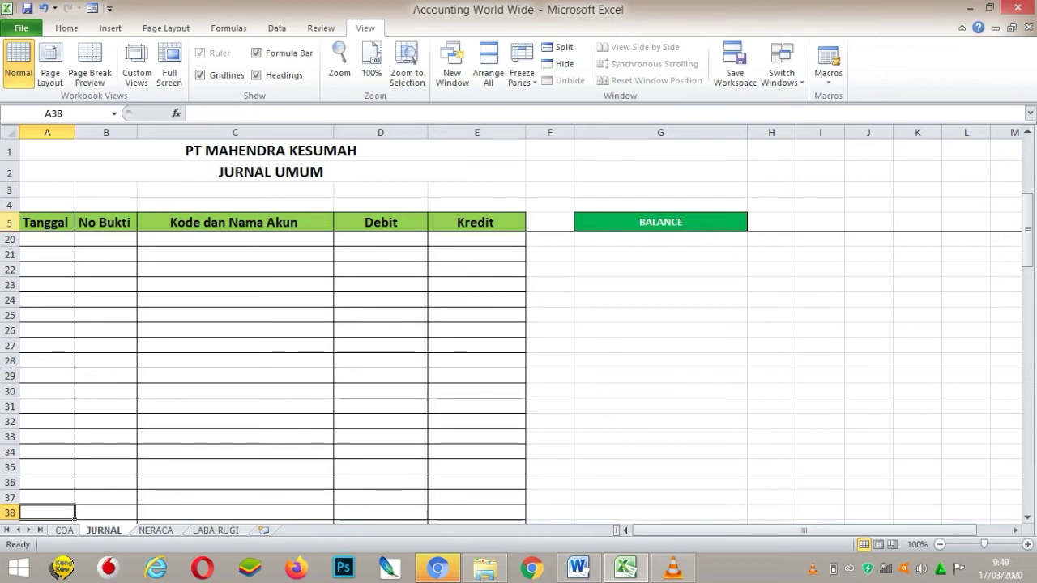
- Recheck the row 5 headers, go back up the Tanggal column to A1, and move down again to A9
left_click(10, 222)
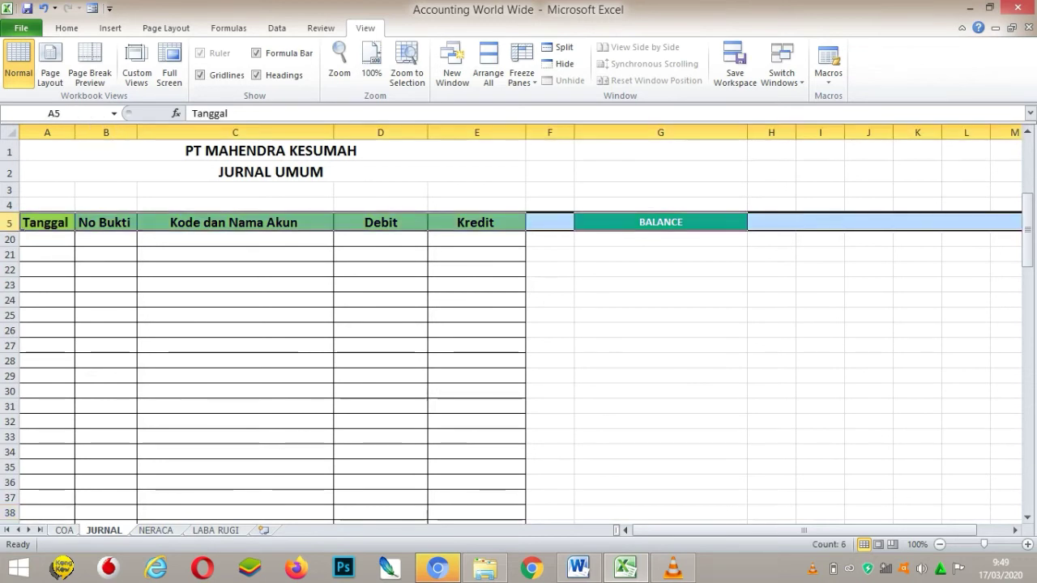
left_click(46, 254)
key("Up")
key("Up")
key("Up")
key("Up")
key("Up")
key("Up")
key("Up")
key("Up")
key("Up")
key("Up")
key("Up")
key("Up")
key("Up")
key("Up")
key("Up")
key("Up")
key("Up")
key("Up")
key("Up")
key("Up")
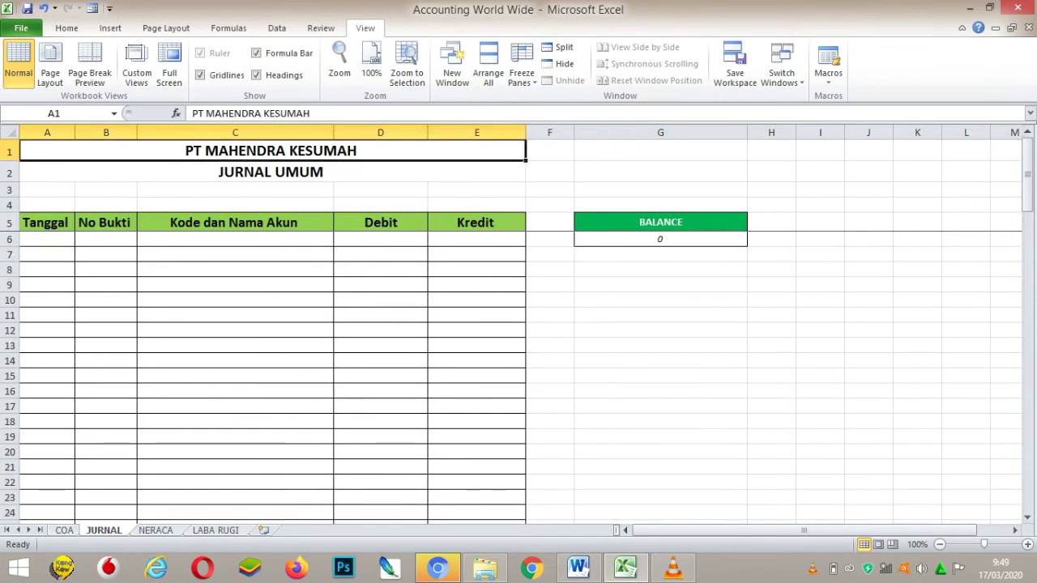
key("Down")
key("Down")
key("Down")
key("Down")
key("Down")
key("Down")
key("Down")
key("Down")
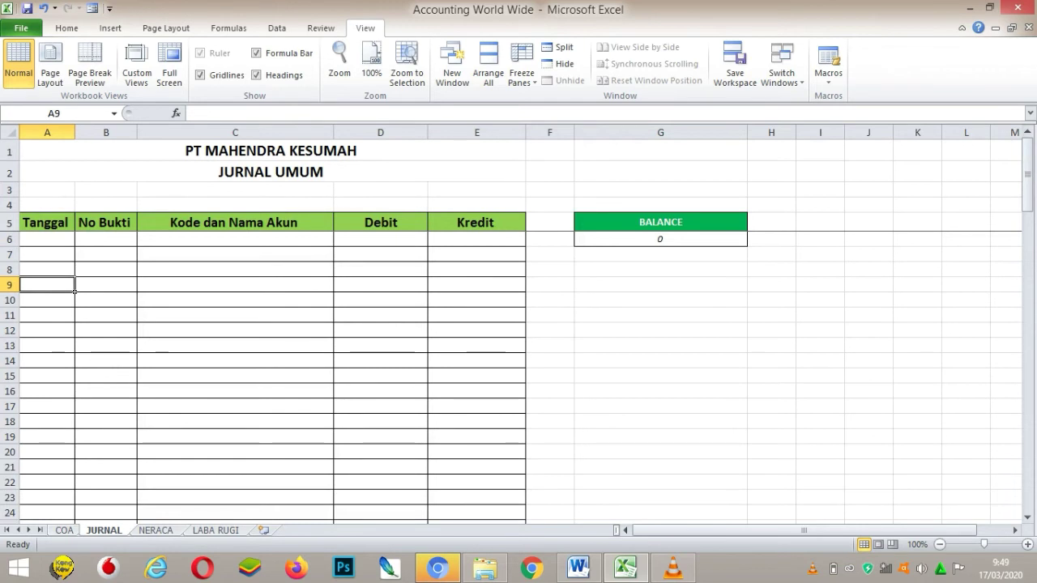
- Unfreeze the journal's panes and freeze them again with row 6 selected, locking header rows 1 to 5
left_click(105, 255)
left_click(235, 254)
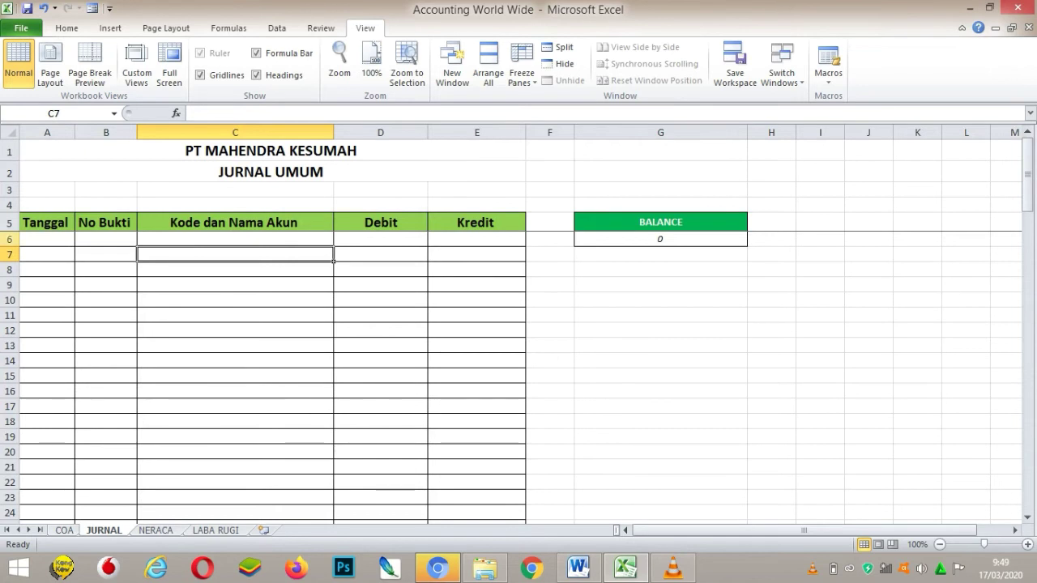
left_click(10, 239)
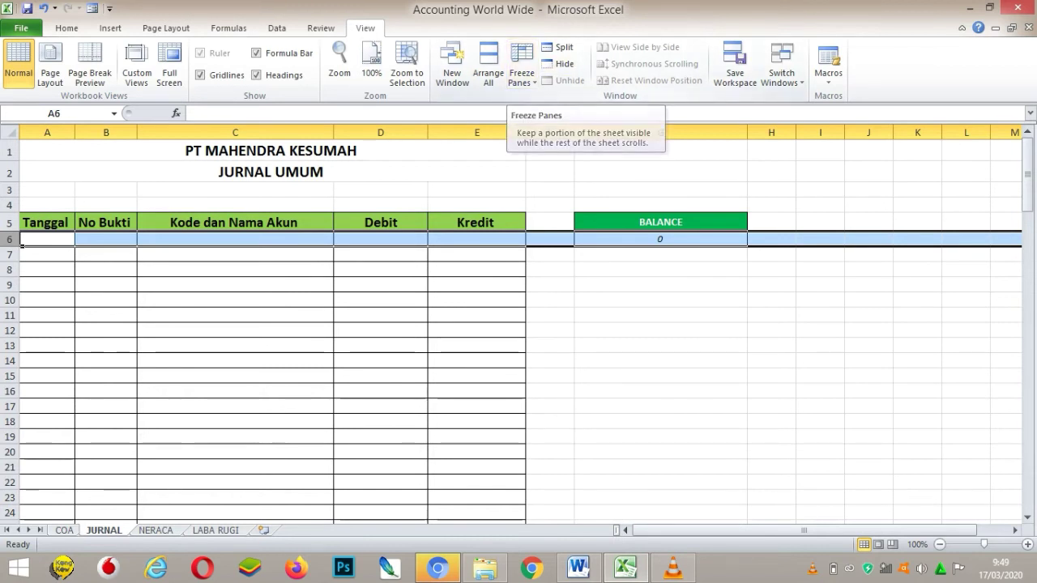
left_click(522, 69)
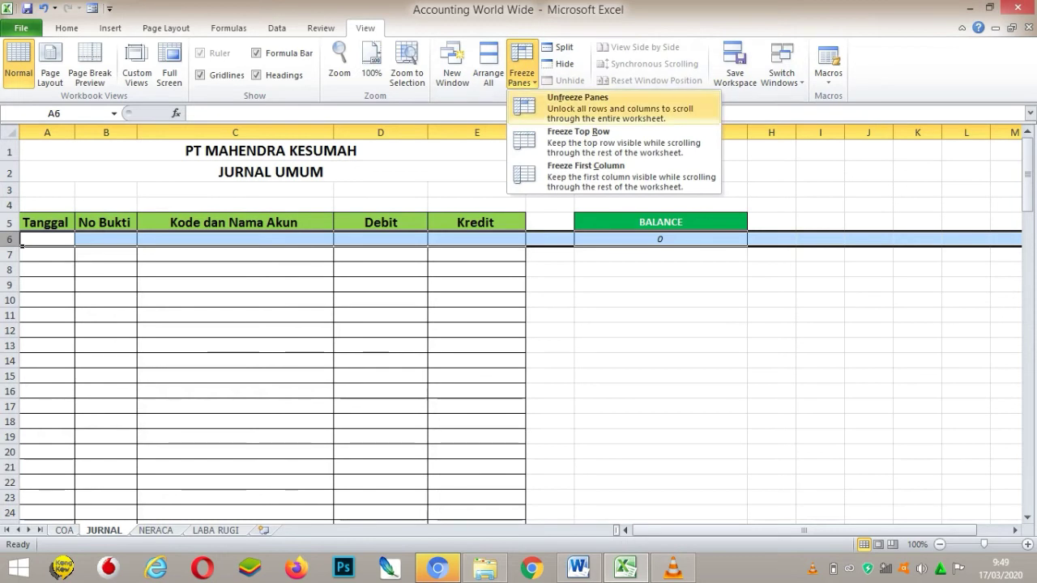
left_click(578, 138)
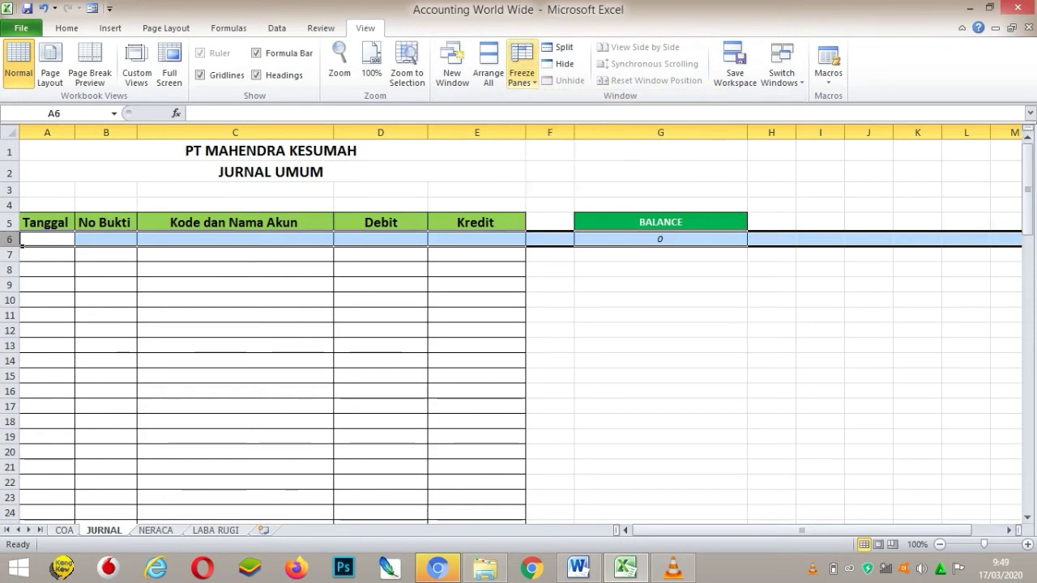
left_click(522, 69)
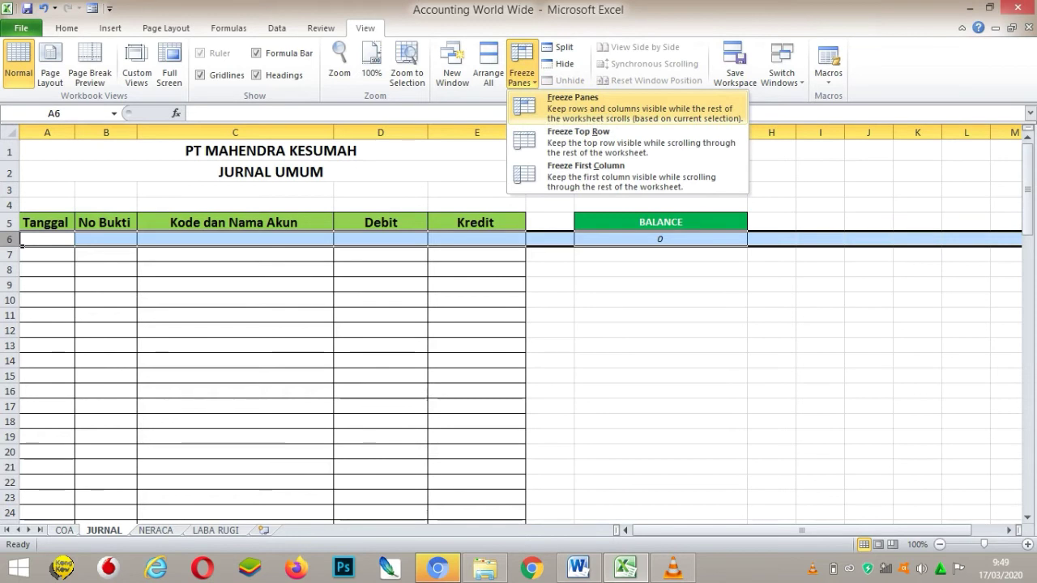
left_click(572, 105)
left_click(380, 269)
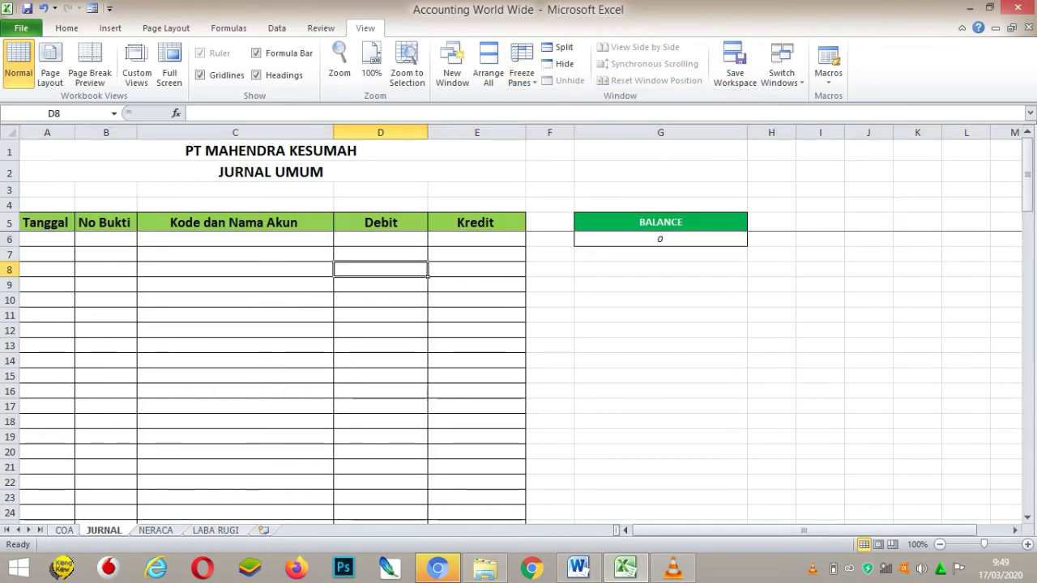
- Check the refrozen header rows by going down the Tanggal column from A7 and back up to A1
left_click(47, 254)
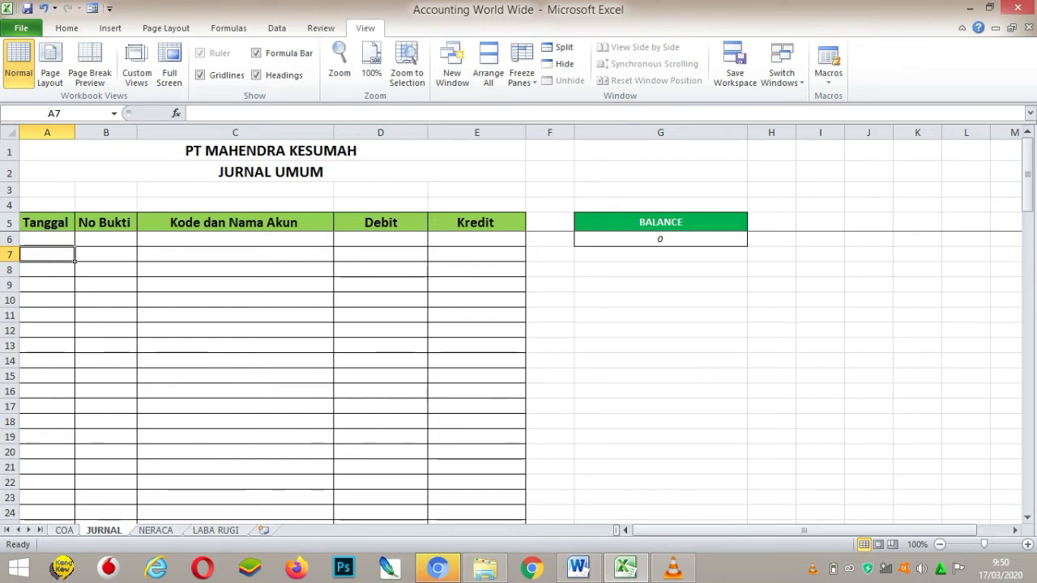
key("Down")
key("Down")
key("Down")
key("Down")
key("Down")
key("Down")
key("Down")
key("Down")
key("Down")
key("Down")
key("Down")
key("Down")
key("Down")
key("Down")
key("Down")
key("Down")
key("Down")
key("Down")
key("Down")
key("Down")
key("Down")
key("Down")
key("Down")
key("Down")
key("Down")
key("Down")
key("Down")
key("Down")
key("Down")
key("Down")
key("Down")
key("Down")
key("Down")
key("Down")
key("Down")
key("Down")
key("Up")
key("Up")
key("Up")
key("Up")
key("Up")
key("Up")
key("Up")
key("Up")
key("Up")
key("Up")
key("Up")
key("Up")
key("Up")
key("Up")
key("Up")
key("Up")
key("Up")
key("Up")
key("Up")
key("Up")
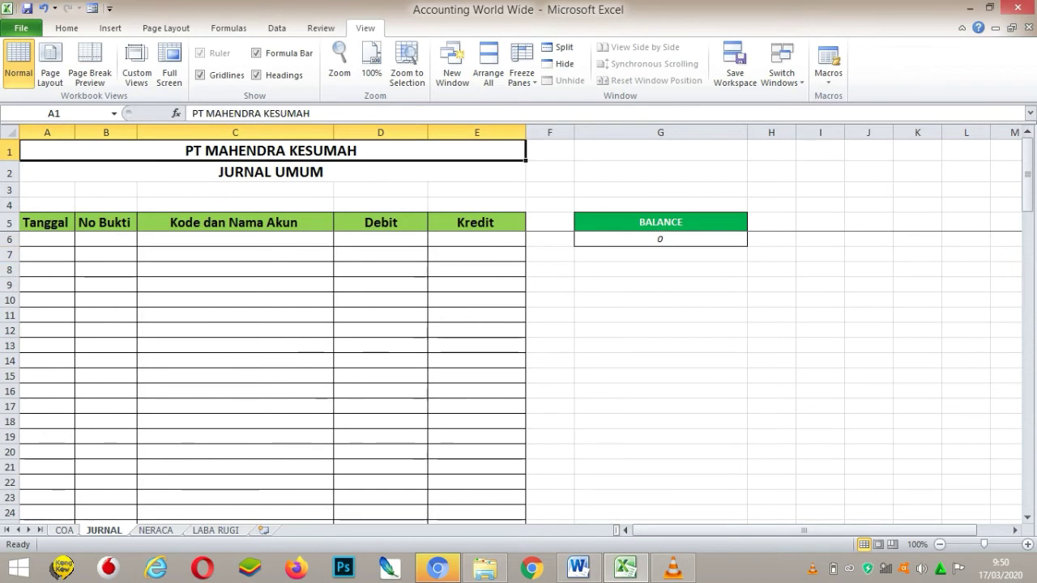
- Recheck the frozen headers by going from A8 down the Tanggal column past row 36 and back to A1
left_click(106, 239)
left_click(46, 254)
left_click(47, 268)
key("Down")
key("Down")
key("Down")
key("Down")
key("Down")
key("Down")
key("Down")
key("Down")
key("Down")
key("Down")
key("Down")
key("Down")
key("Down")
key("Down")
key("Down")
key("Down")
key("Down")
key("Down")
key("Down")
key("Down")
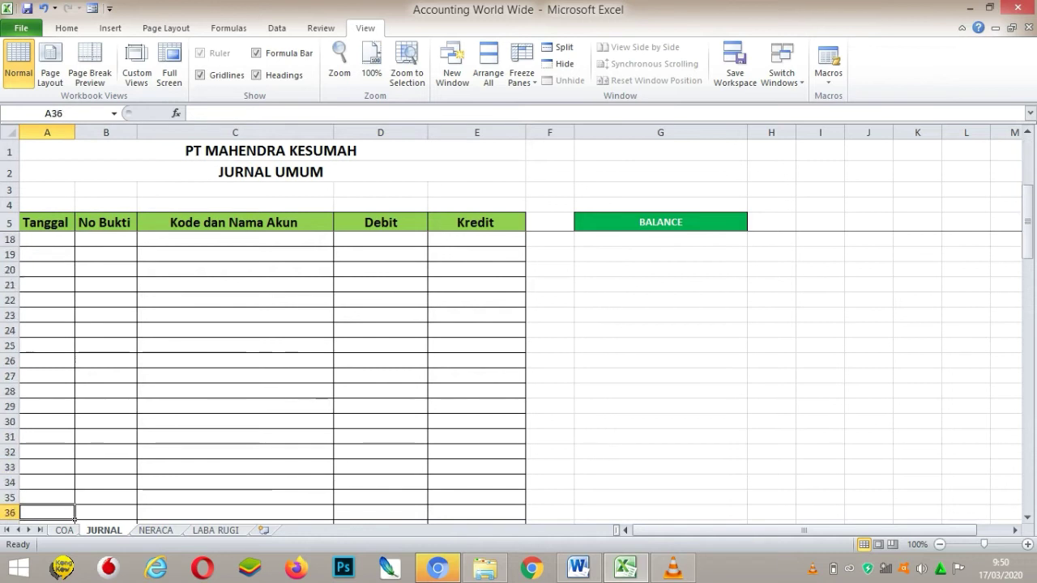
key("Up")
key("Up")
key("Up")
key("Up")
key("Up")
key("Up")
key("Up")
key("Up")
key("Up")
key("Up")
key("Up")
key("Up")
key("Up")
key("Up")
key("Up")
key("Up")
key("Up")
key("Up")
key("Up")
key("Up")
key("Up")
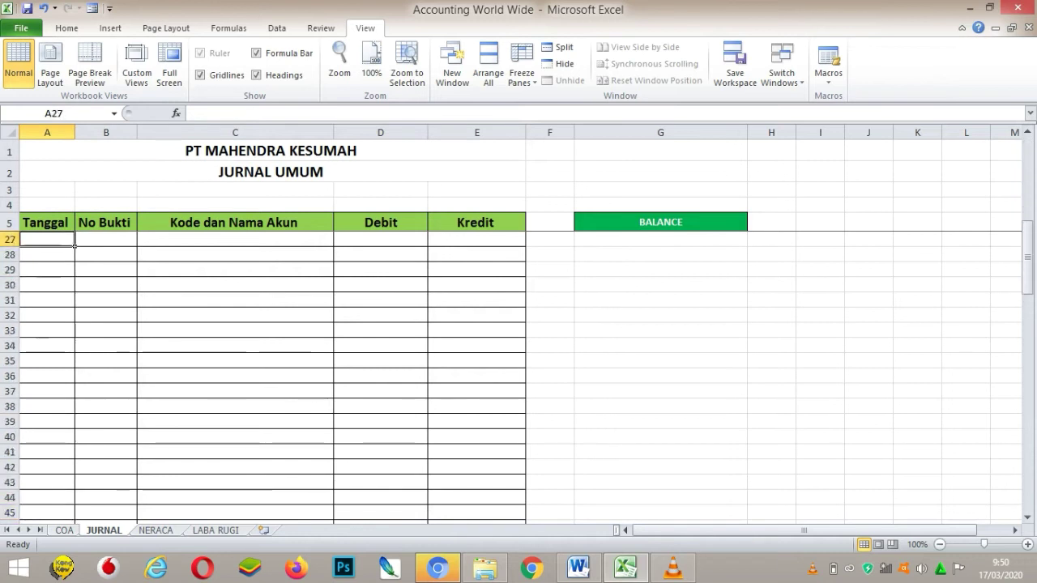
key("Up")
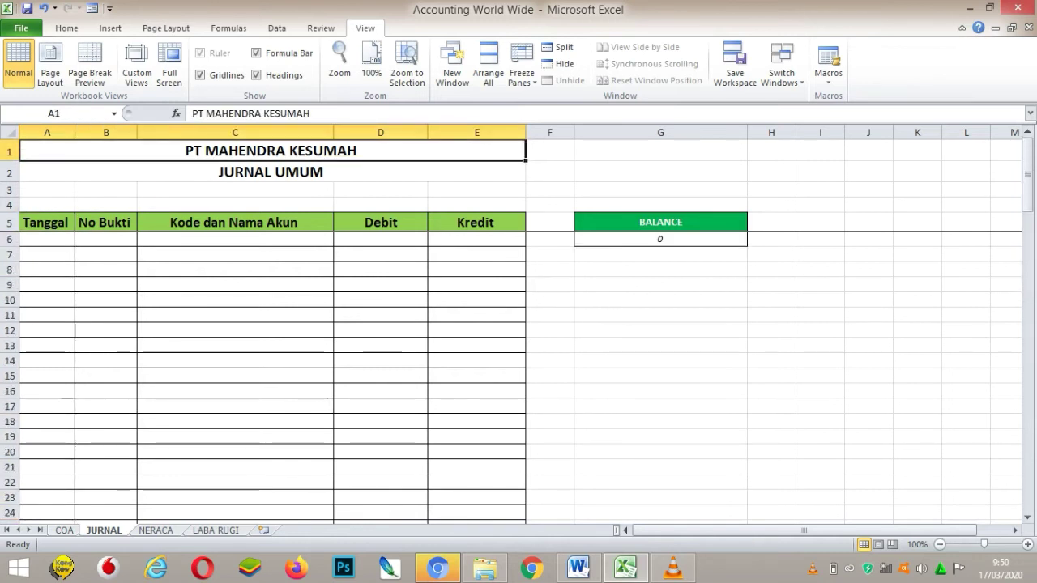
- Format the Tanggal cells A6:A100 as dates with the 14/03/01 type
key("Down")
key("Down")
key("Down")
key("Down")
key("Down")
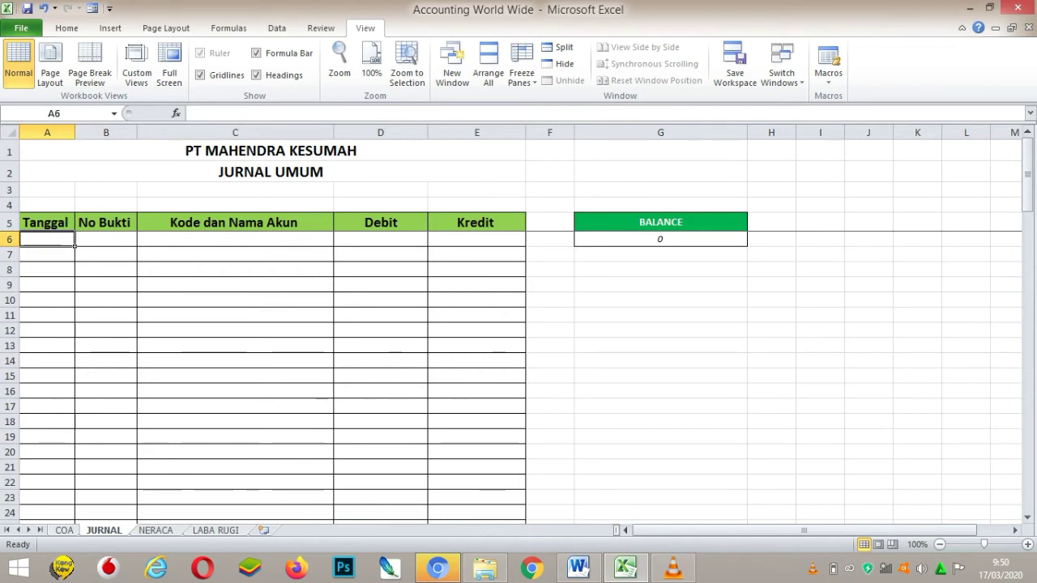
left_click(47, 222)
left_click_drag(47, 222, 75, 486)
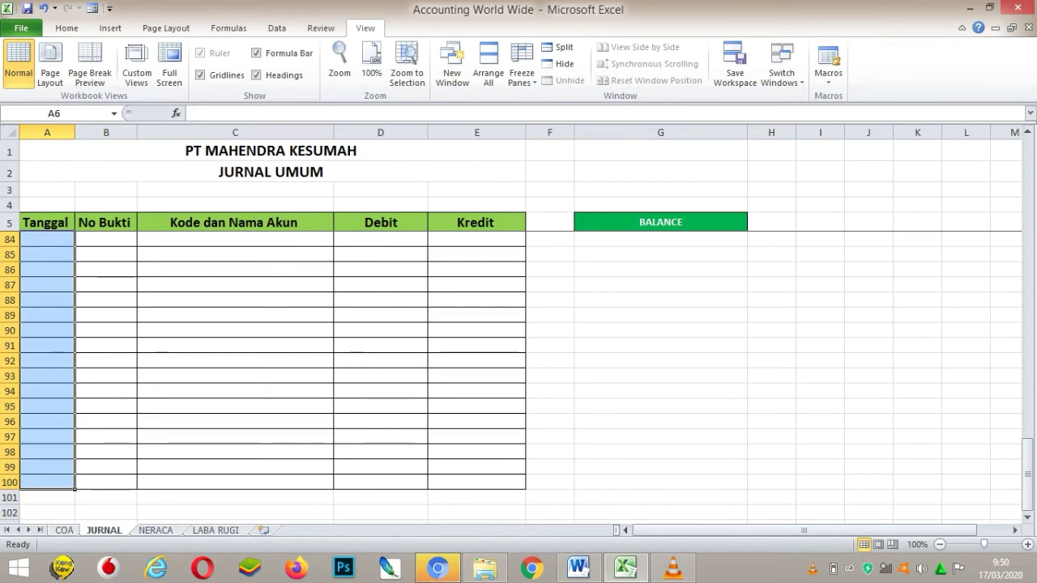
left_click(67, 27)
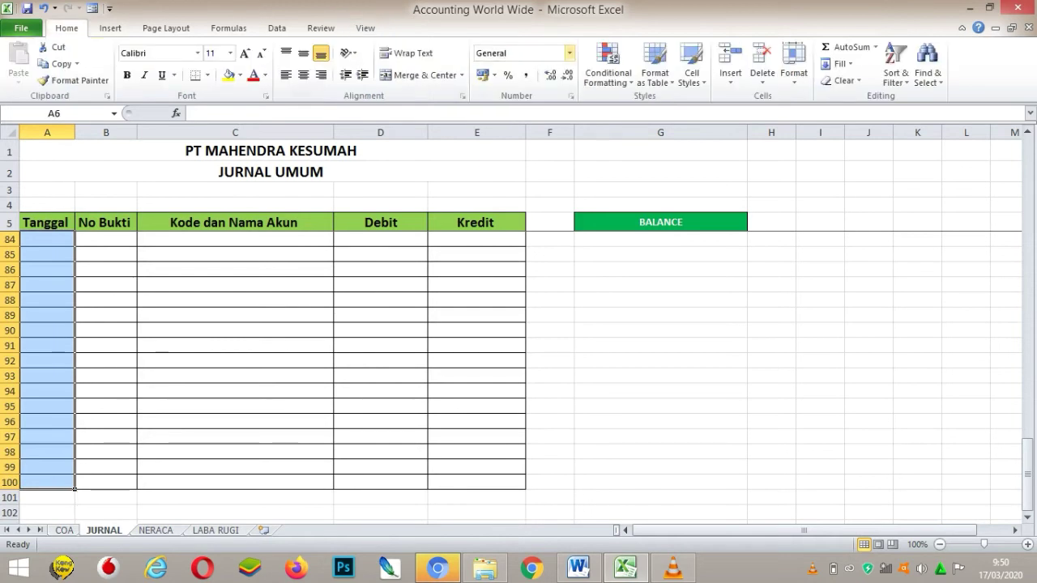
left_click(569, 52)
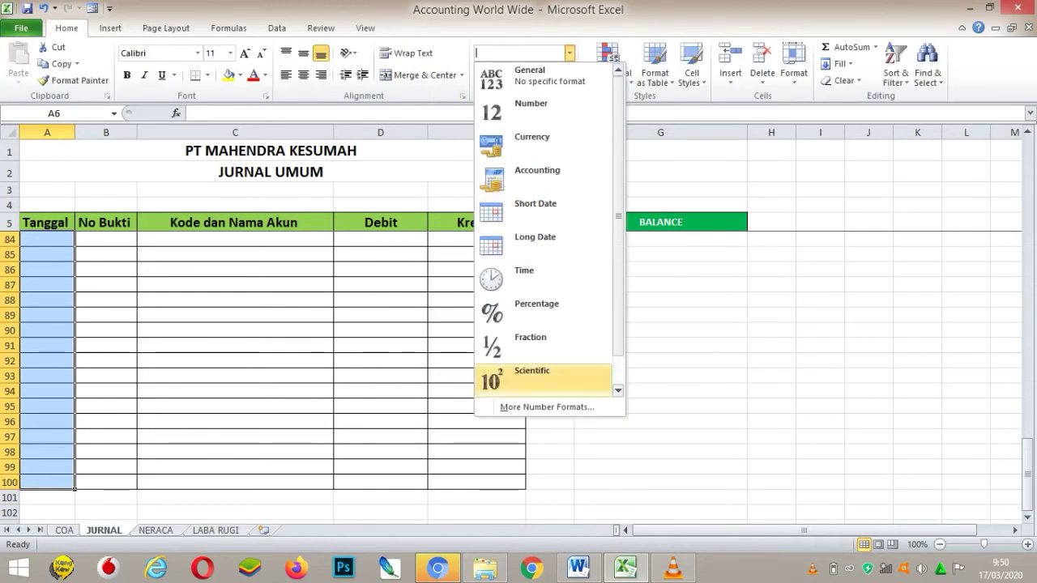
key("Escape")
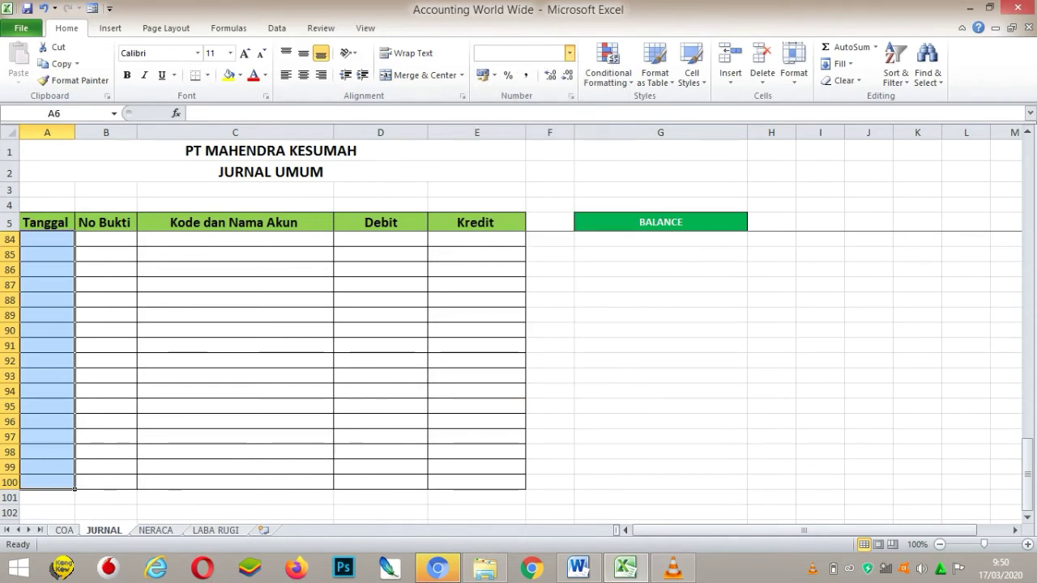
key("ctrl+1")
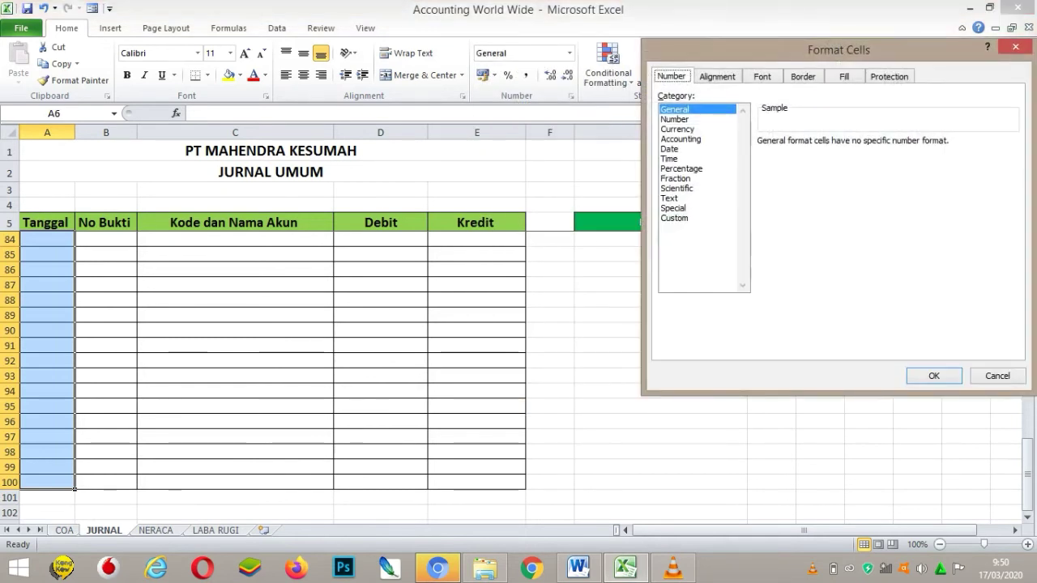
left_click(669, 148)
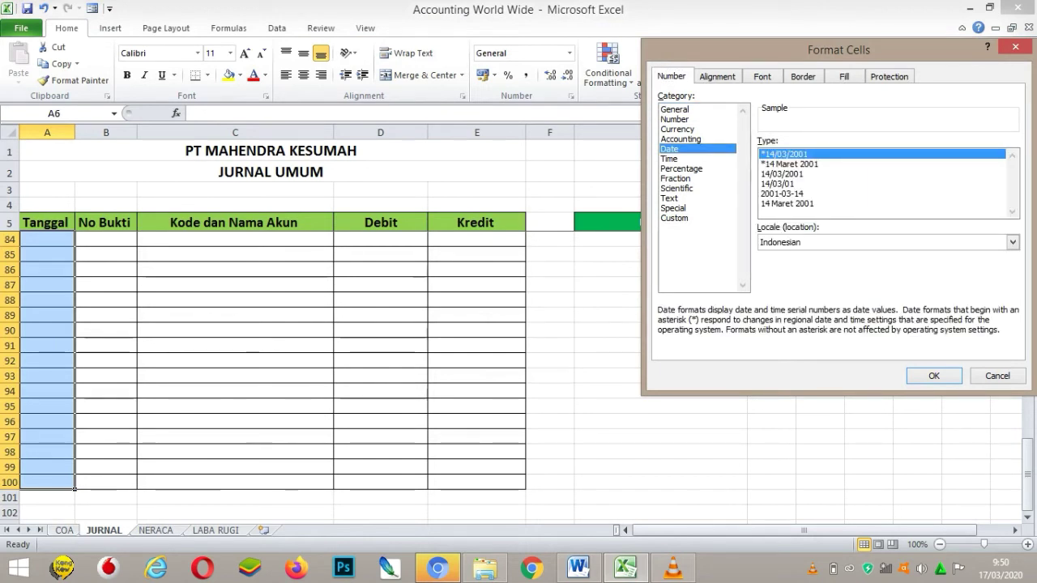
left_click(777, 183)
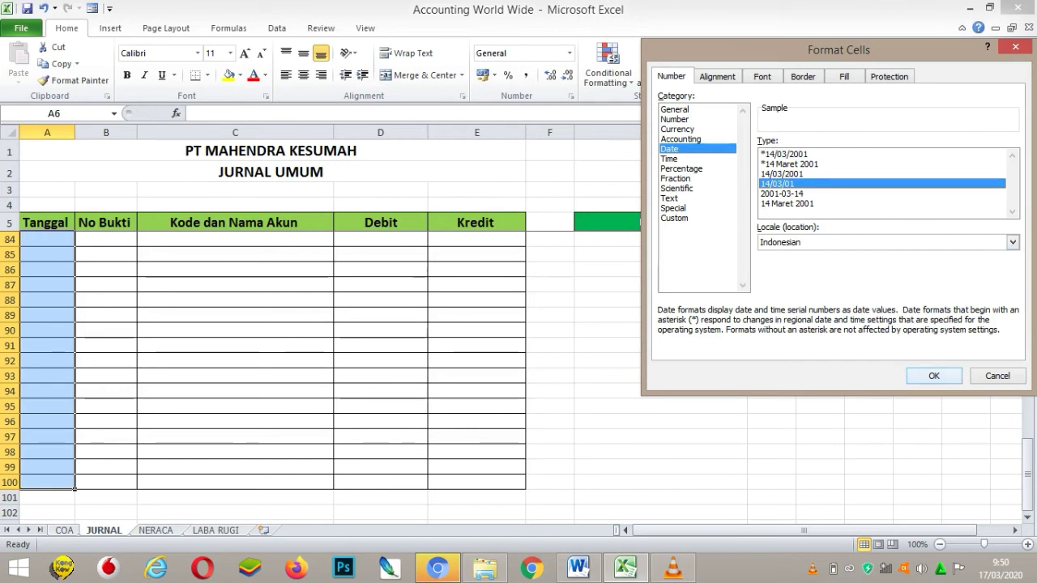
key("Return")
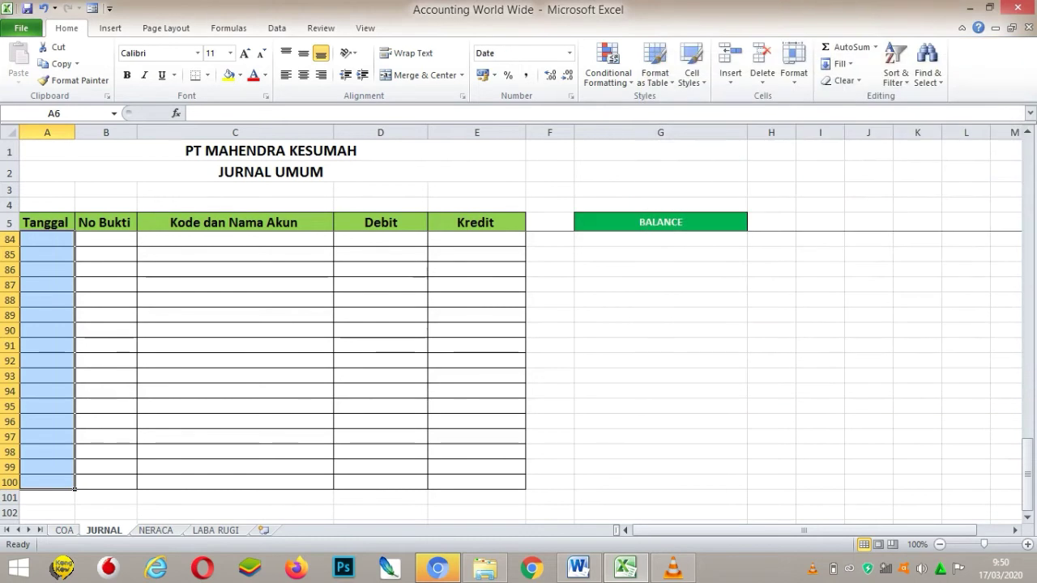
- Go back up the No Bukti column from row 84 to its first entry cell, B6
left_click(106, 255)
key("Up")
key("Up")
key("Up")
key("Up")
key("Up")
key("Up")
key("Up")
key("Up")
key("Up")
key("Up")
key("Up")
key("Up")
key("Up")
key("Up")
key("Up")
key("Up")
key("Up")
key("Up")
key("Up")
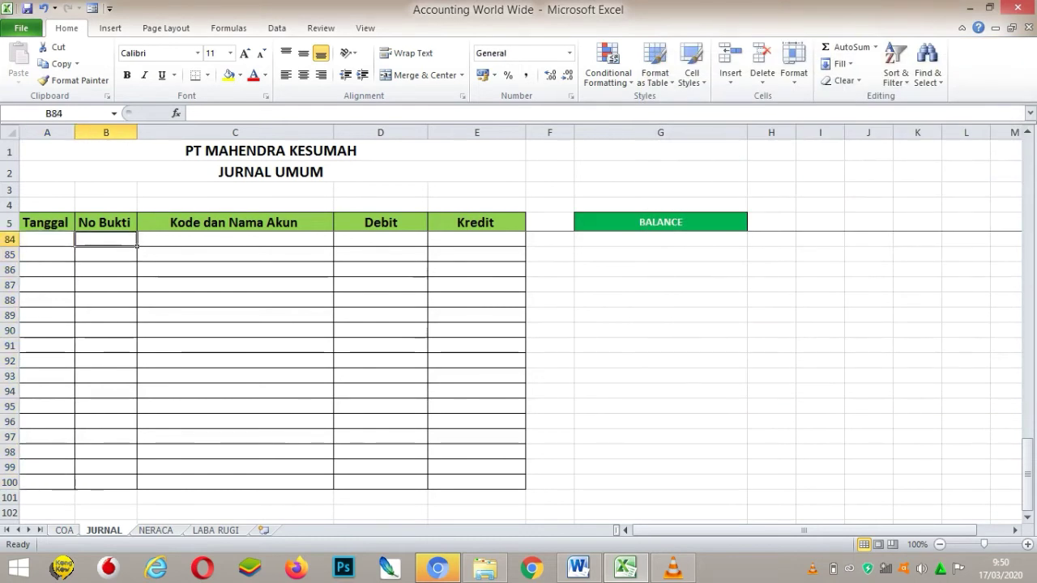
key("Up")
key("Up")
key("Up")
key("Up")
key("Up")
key("Up")
key("Up")
key("Up")
key("Up")
key("Up")
key("Up")
key("Up")
key("Up")
key("Up")
key("Up")
key("Up")
key("Up")
key("Up")
key("Up")
key("Up")
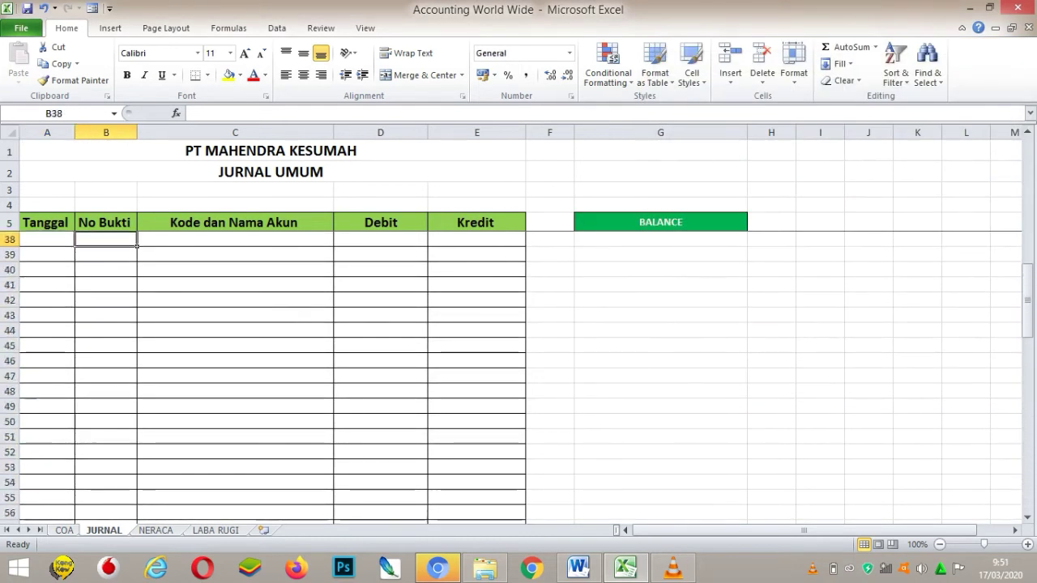
key("Up")
key("Up")
key("Up")
key("Up")
key("Up")
key("Up")
key("Up")
key("Up")
key("Up")
key("Up")
key("Up")
key("Up")
key("Down")
key("Down")
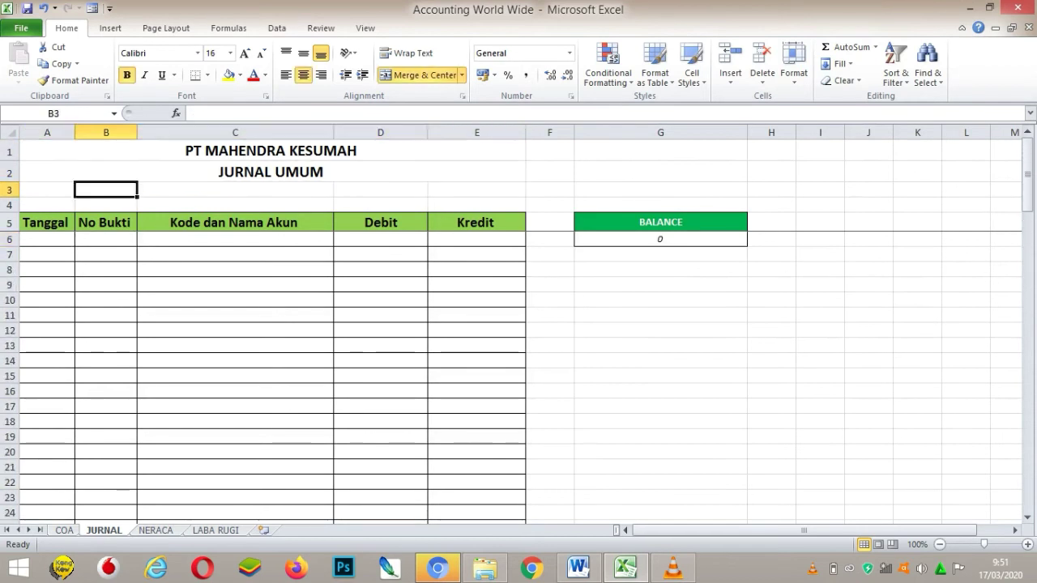
key("Down")
key("Down")
key("Down")
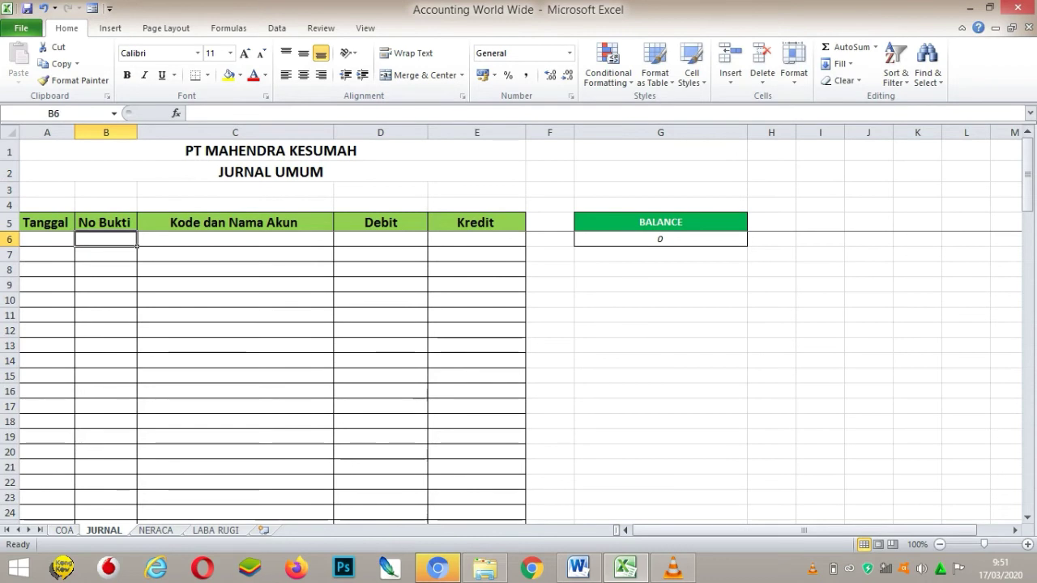
- Set the data validation of the Kode dan Nama Akun cells C6:C100 to allow List values
key("Right")
key("shift+Down")
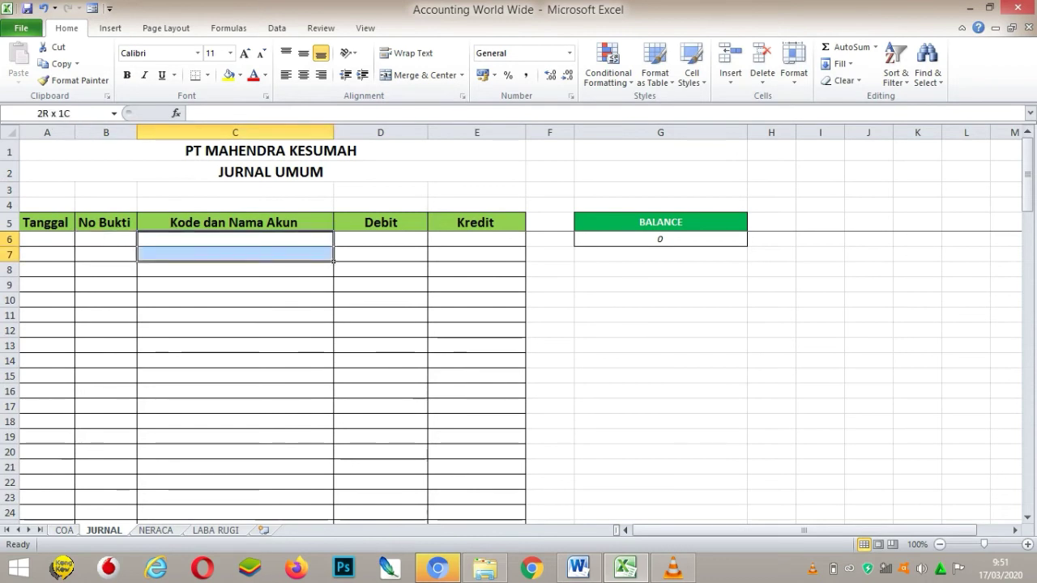
key("shift+Down")
key("shift+Down")
key("shift+Down")
key("shift+Down")
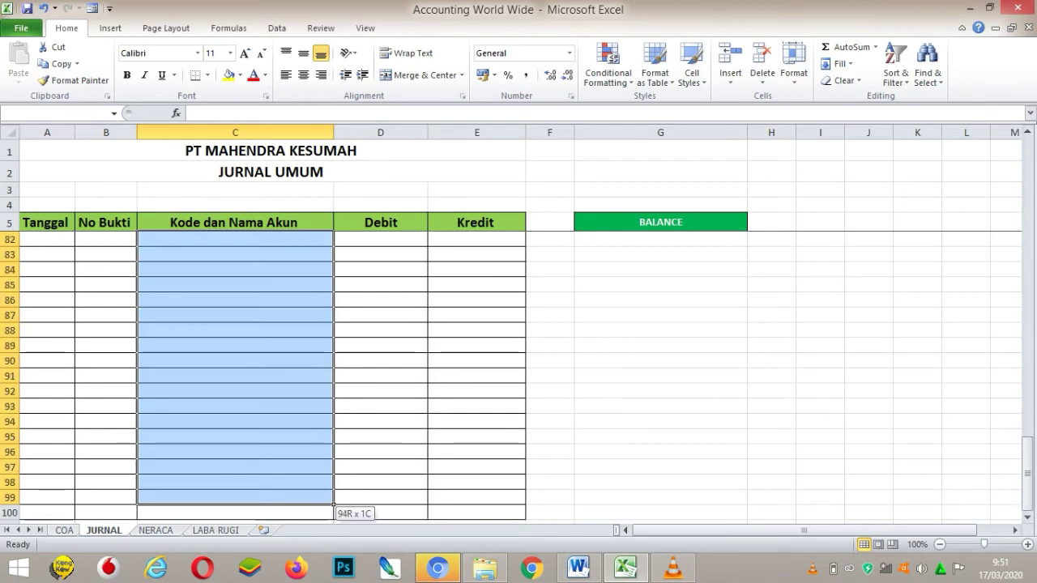
key("shift+Down")
left_click_drag(333, 489, 333, 490)
left_click_drag(1027, 474, 1027, 180)
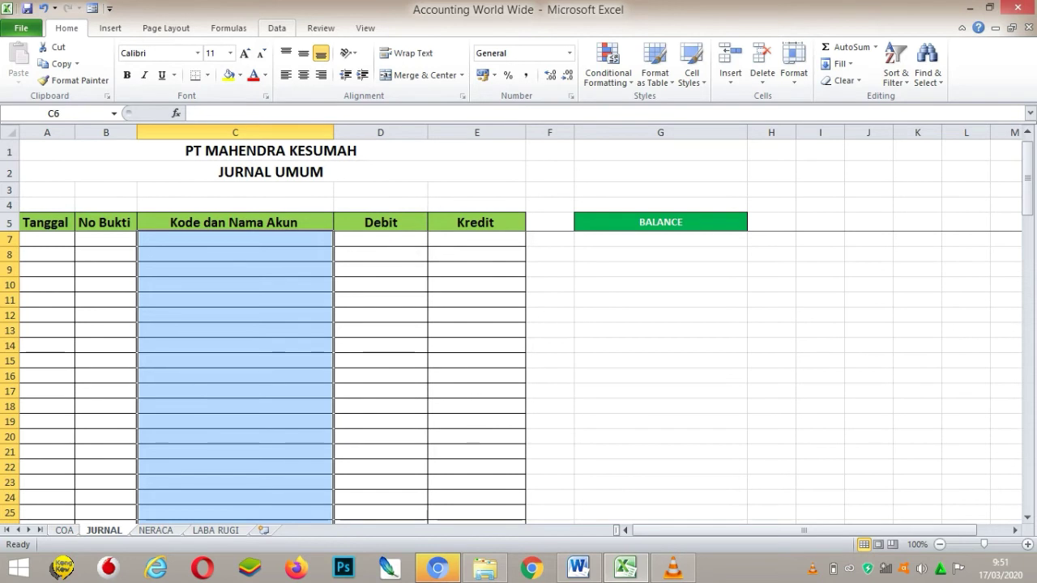
left_click(276, 28)
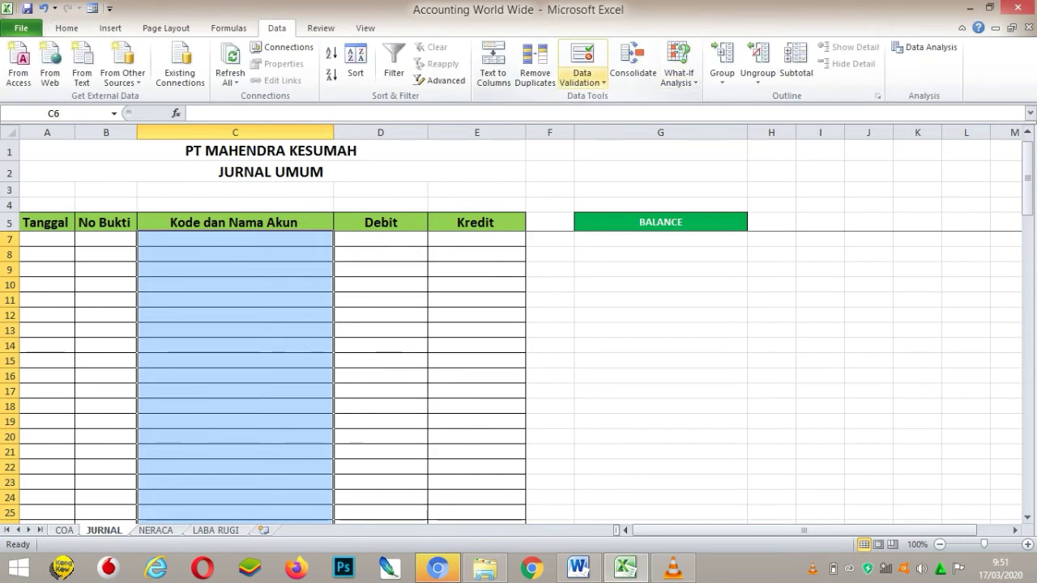
left_click(582, 75)
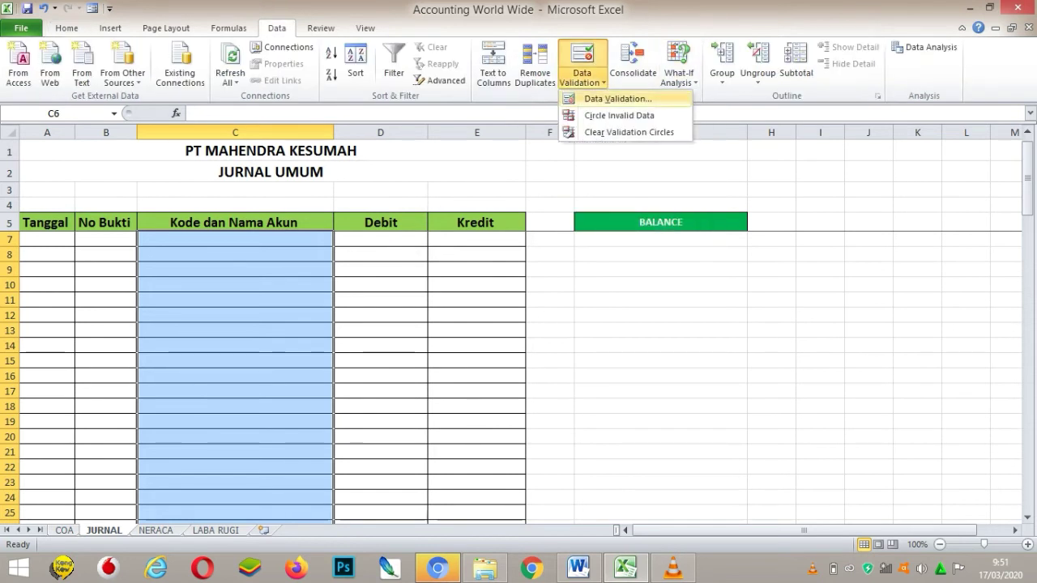
left_click(617, 98)
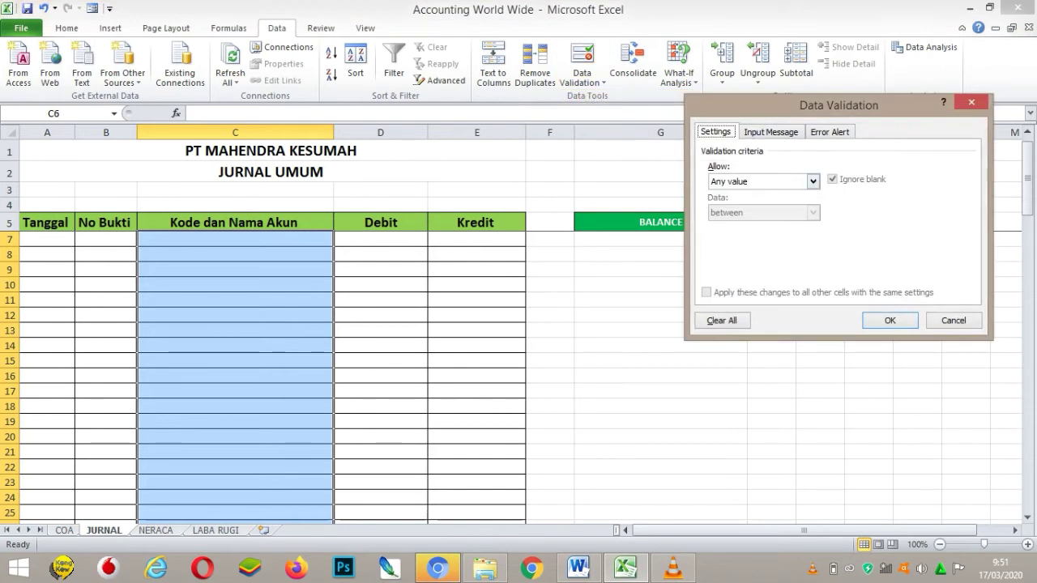
left_click(813, 181)
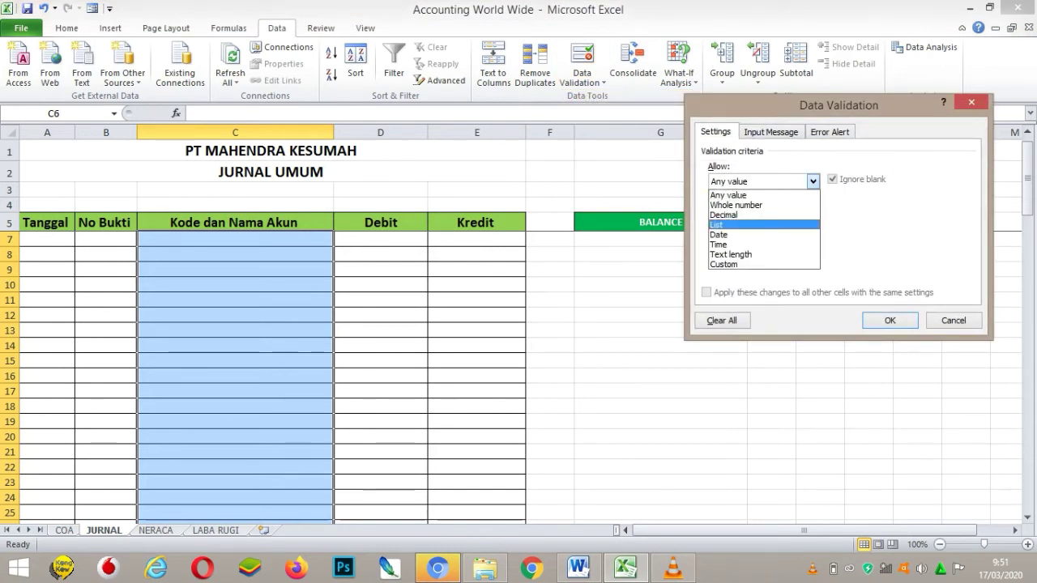
left_click(718, 225)
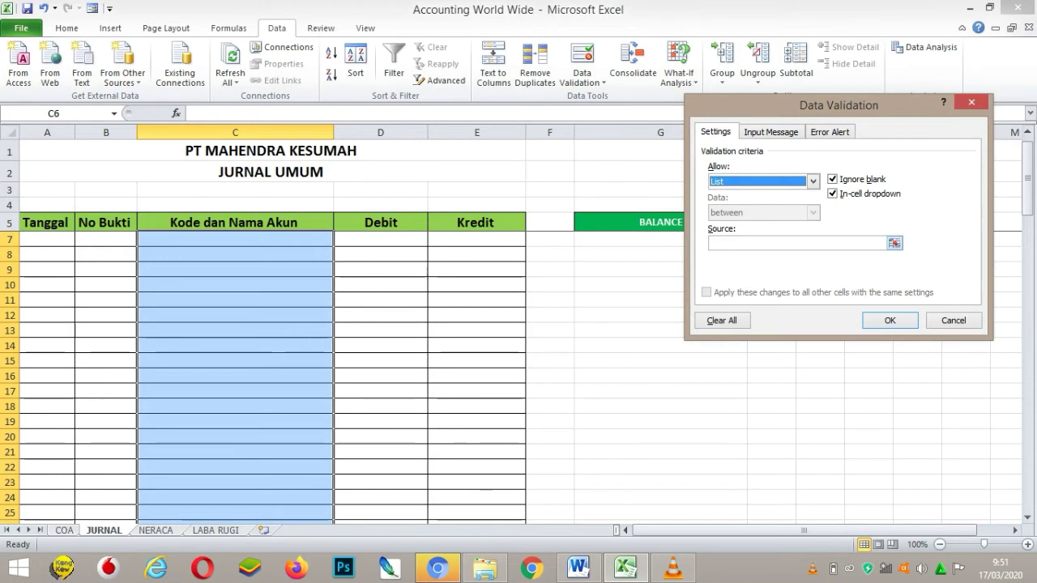
- Use COA!$C$4:$C$54, the chart of accounts' Kode dan Nama Akun entries, as the list source and apply the validation
left_click(893, 243)
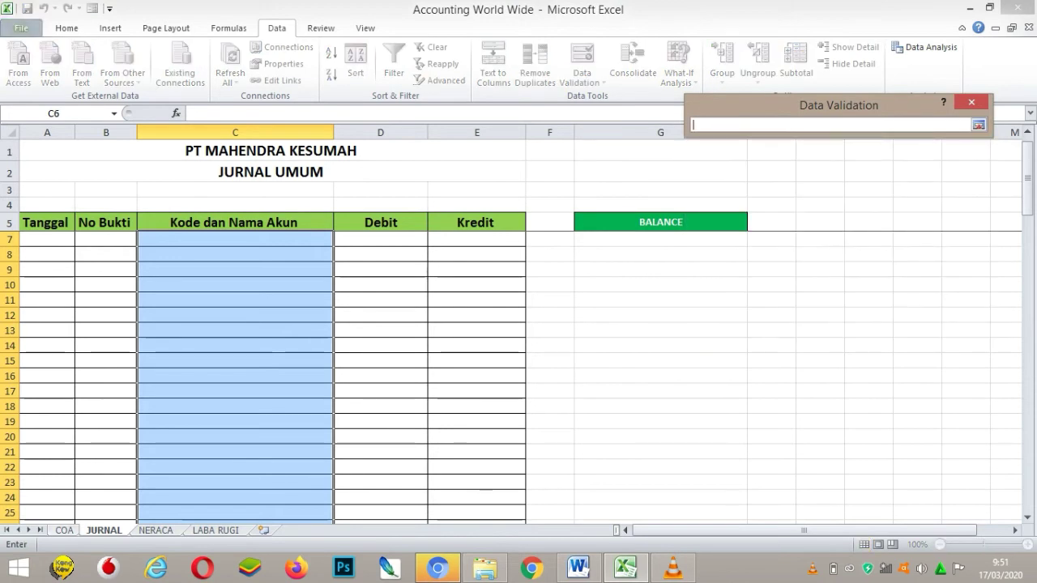
key("ctrl+Page_Up")
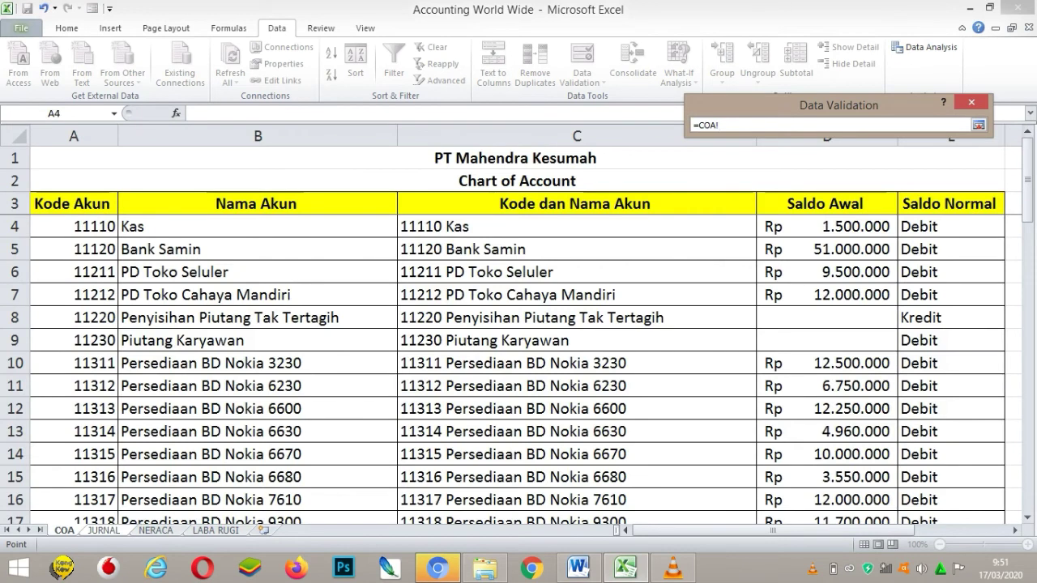
left_click_drag(746, 228, 758, 467)
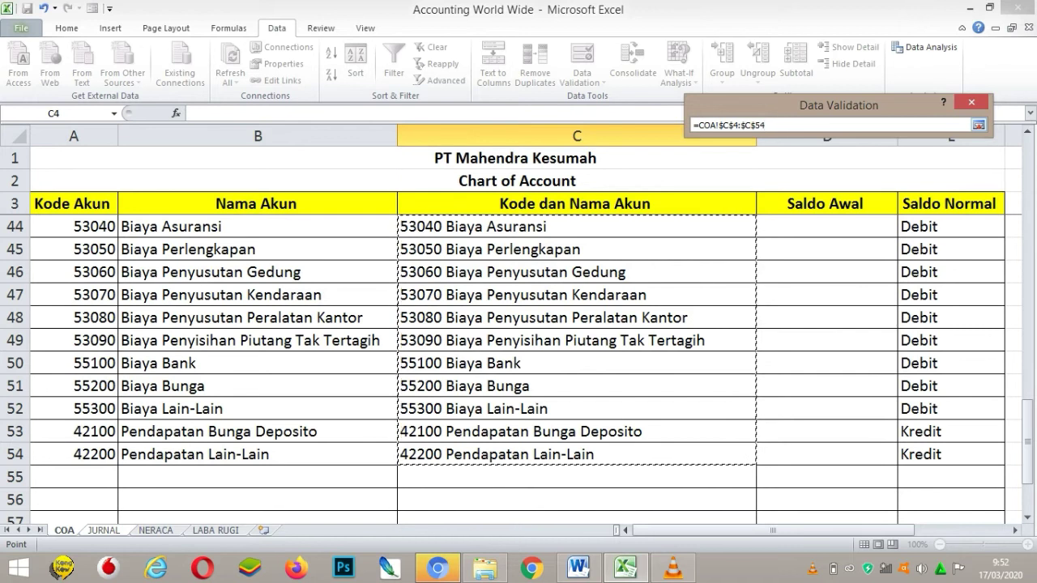
key("Return")
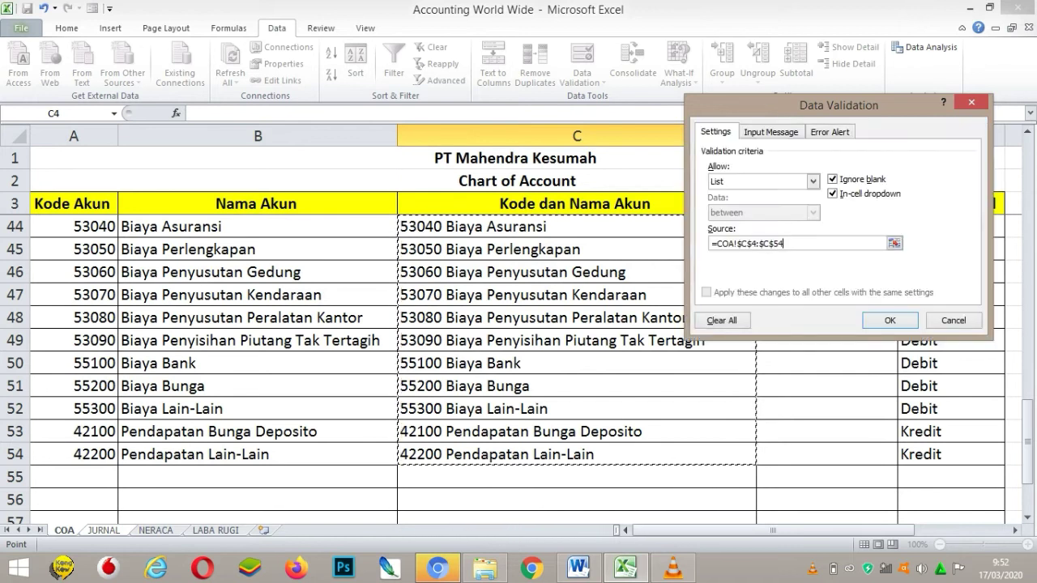
key("Return")
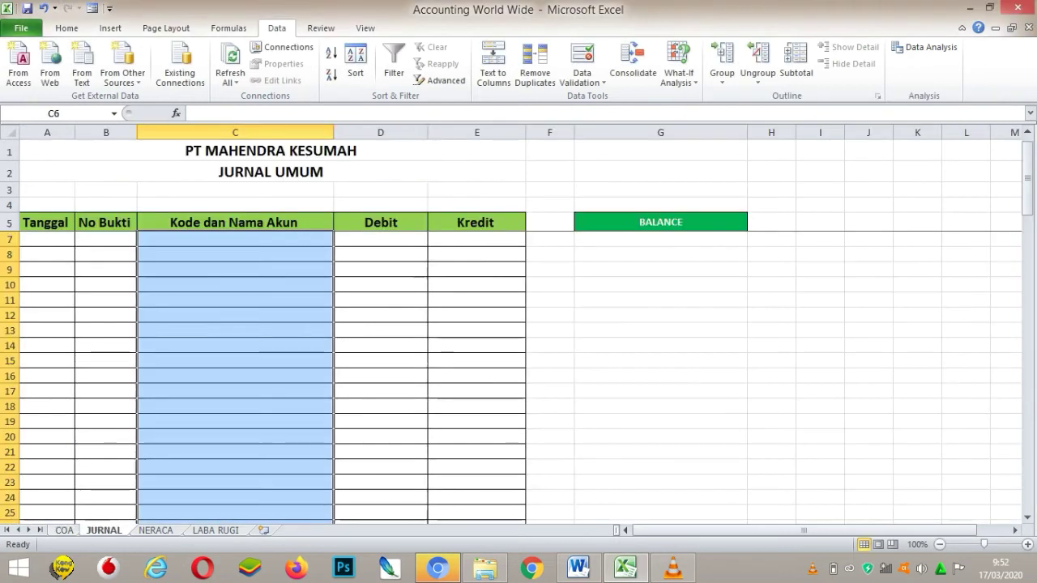
- Check the account dropdown in C7 and close it without choosing an account
left_click(235, 254)
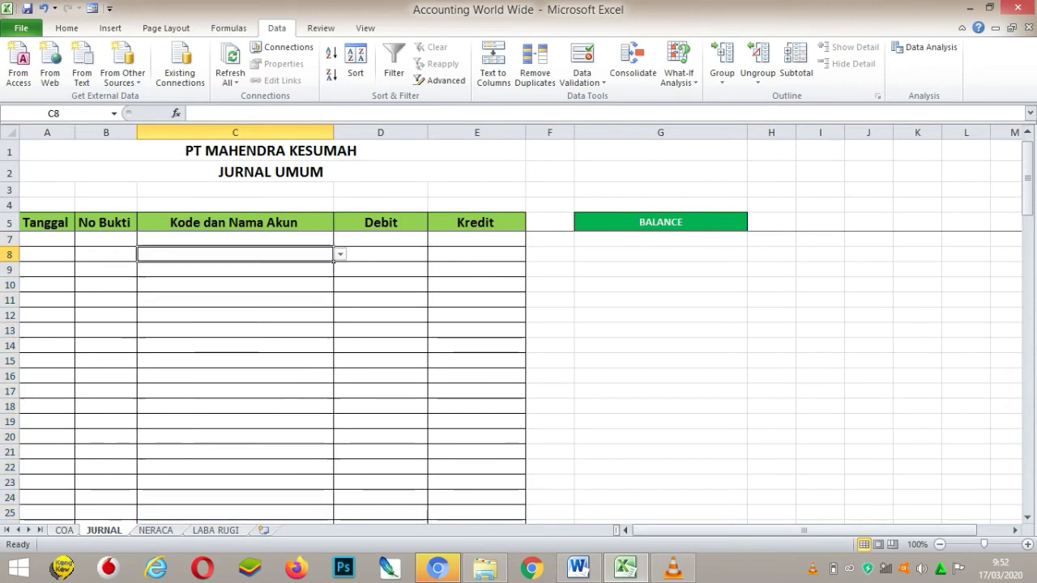
left_click(235, 239)
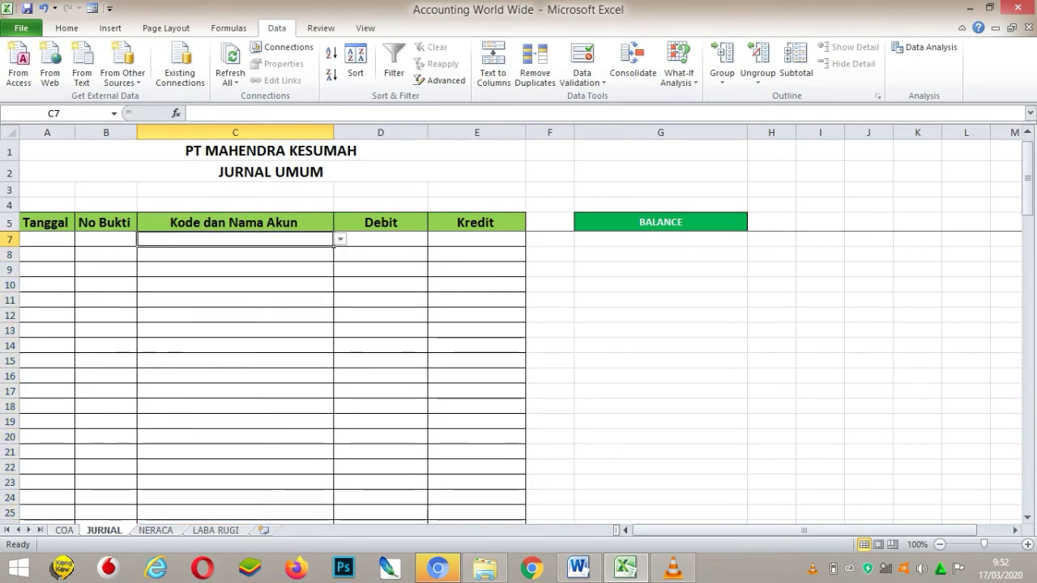
left_click(340, 239)
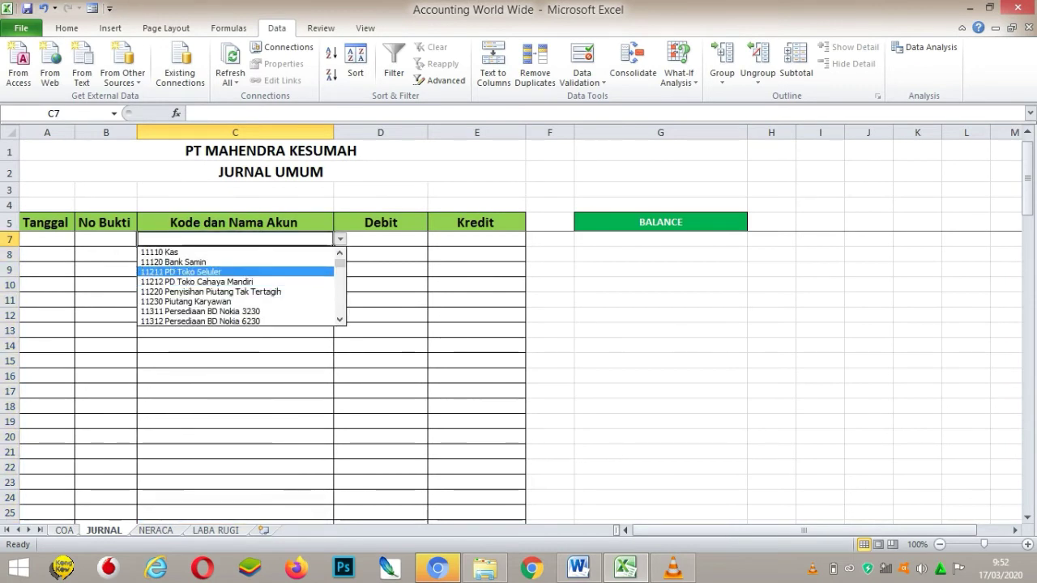
key("Escape")
- Enter the formula =D7 in Kredit cell E8 so it mirrors the debit one row above
left_click(381, 239)
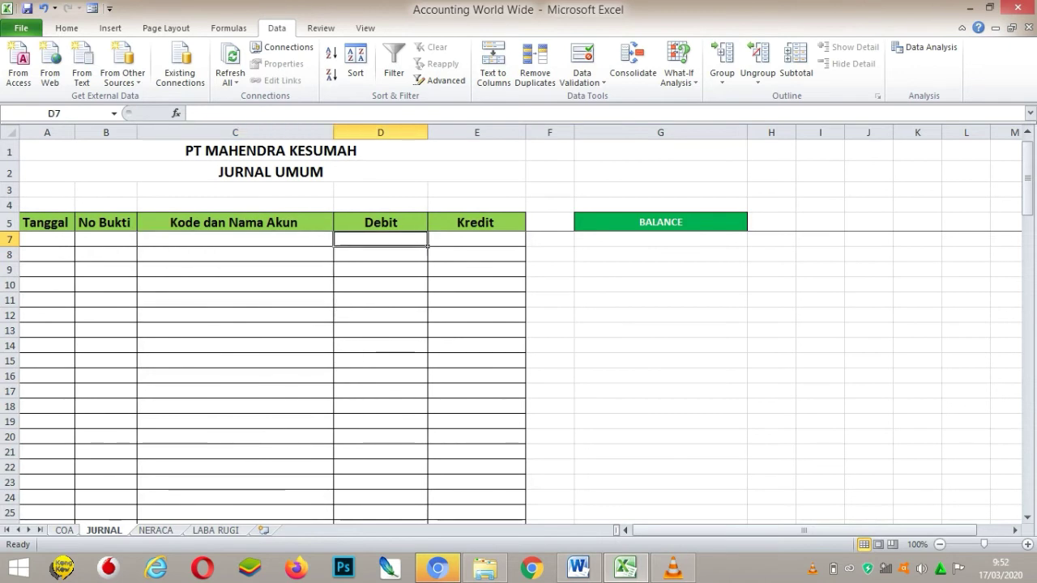
left_click(476, 254)
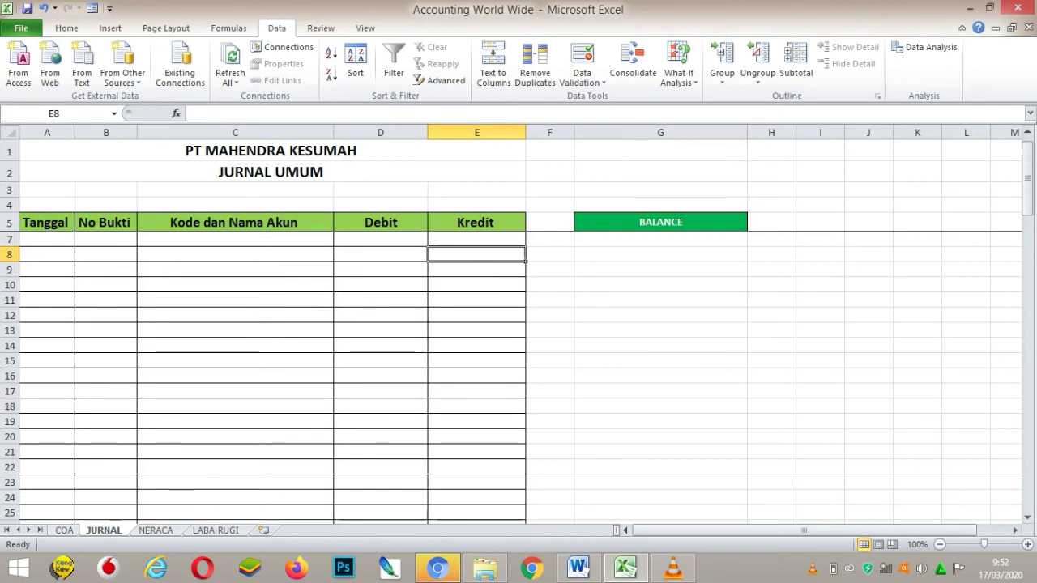
type("=")
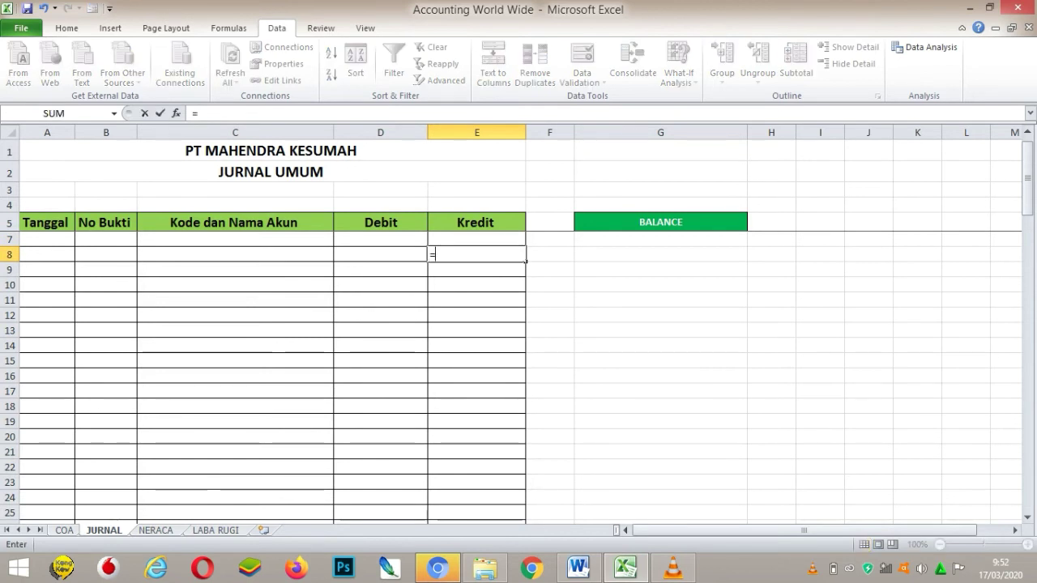
left_click(381, 238)
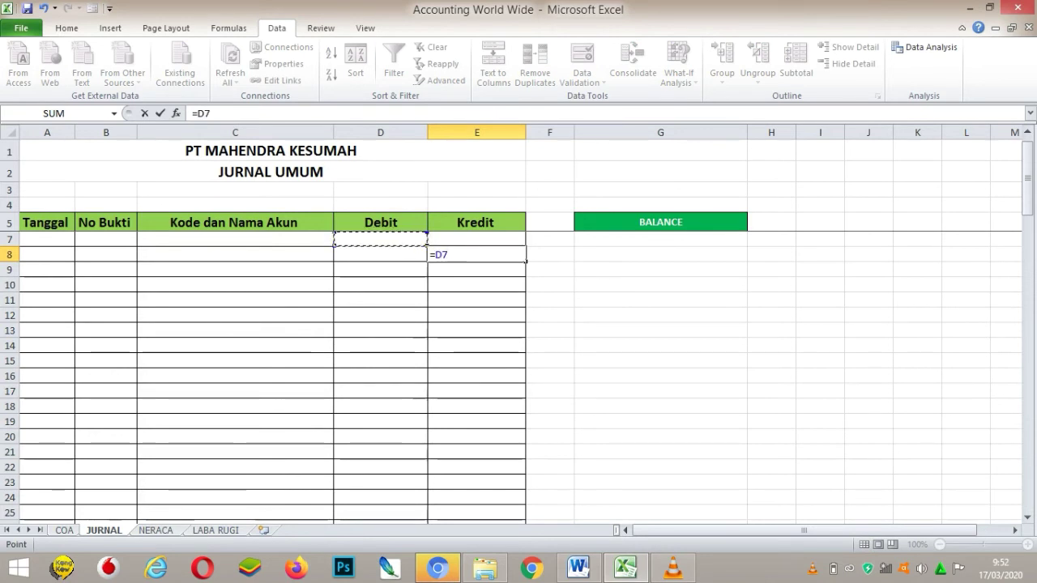
key("Down")
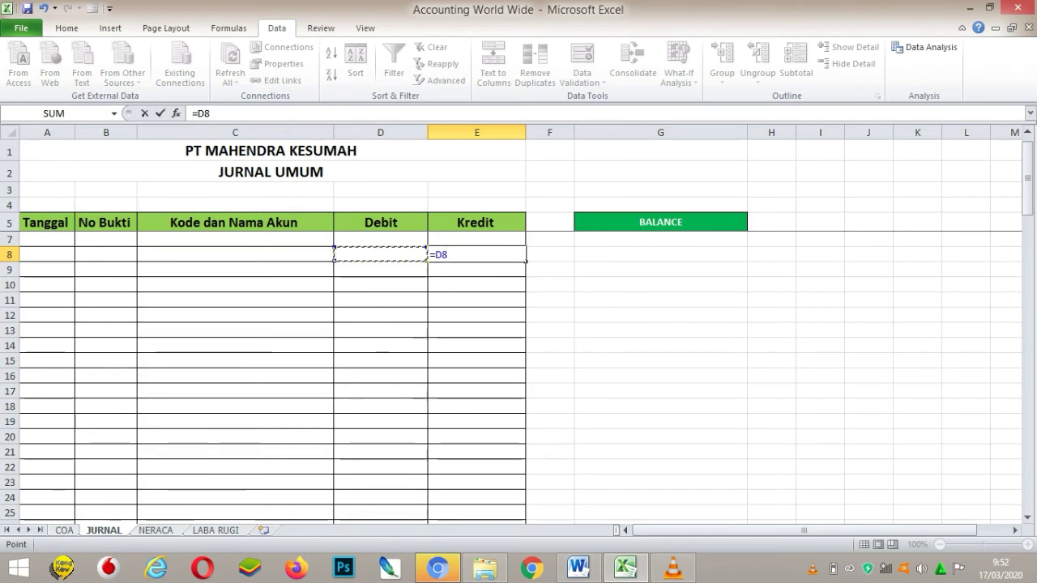
key("Up")
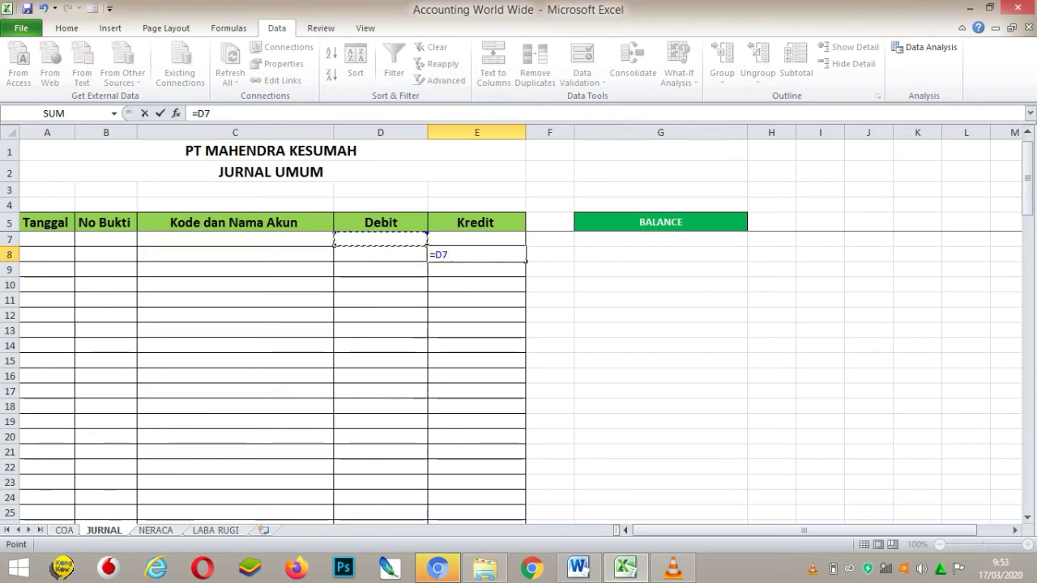
key("Return")
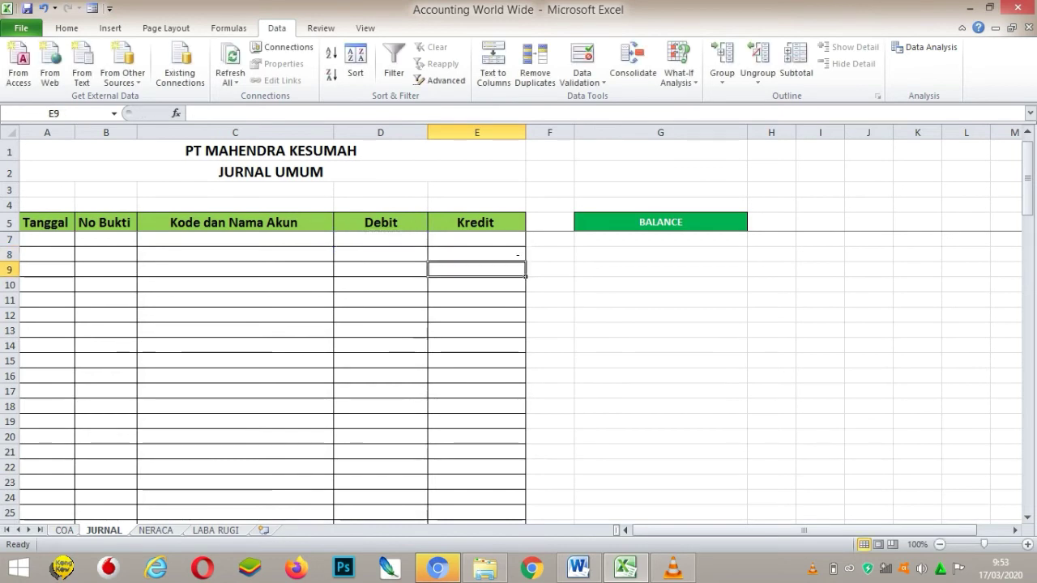
- Enter 20000 as the Debit amount in D7
left_click(380, 239)
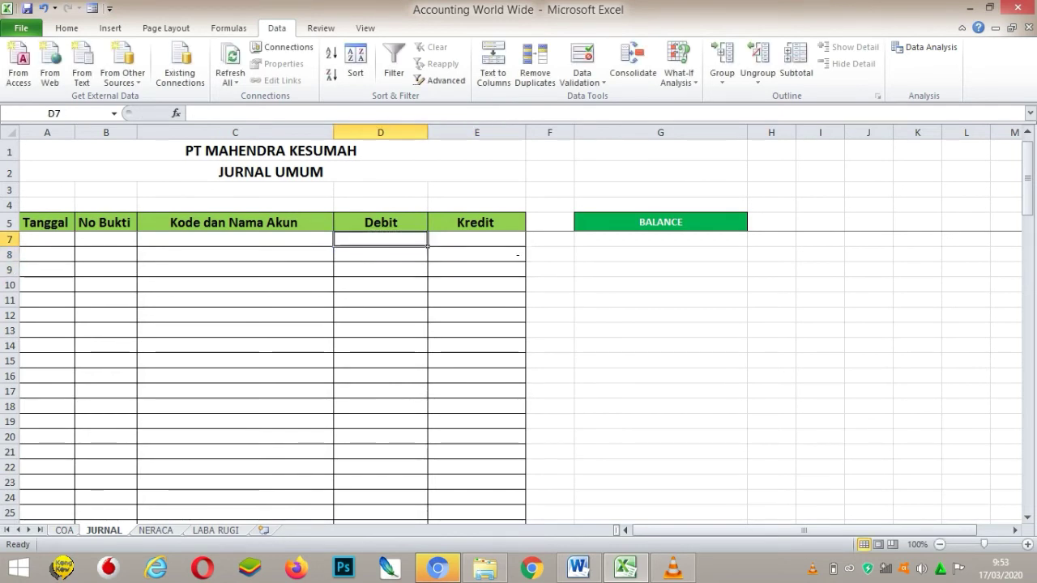
type("20000")
key("Return")
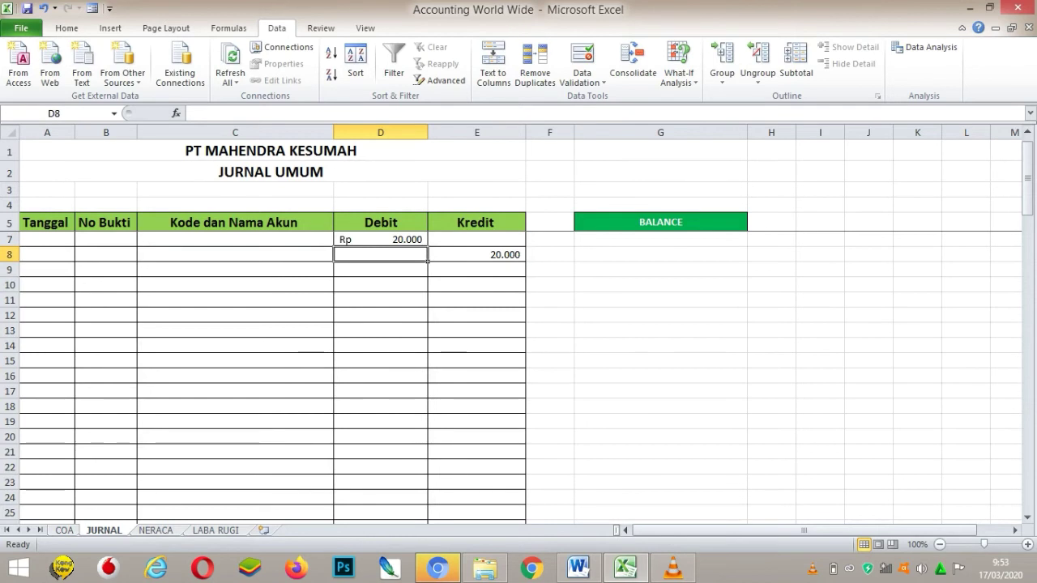
- Enter 21000 as a second Debit amount in D8
left_click(380, 270)
left_click(425, 257)
type("20000")
key("BackSpace")
key("BackSpace")
key("BackSpace")
key("BackSpace")
type("13")
key("BackSpace")
type("000")
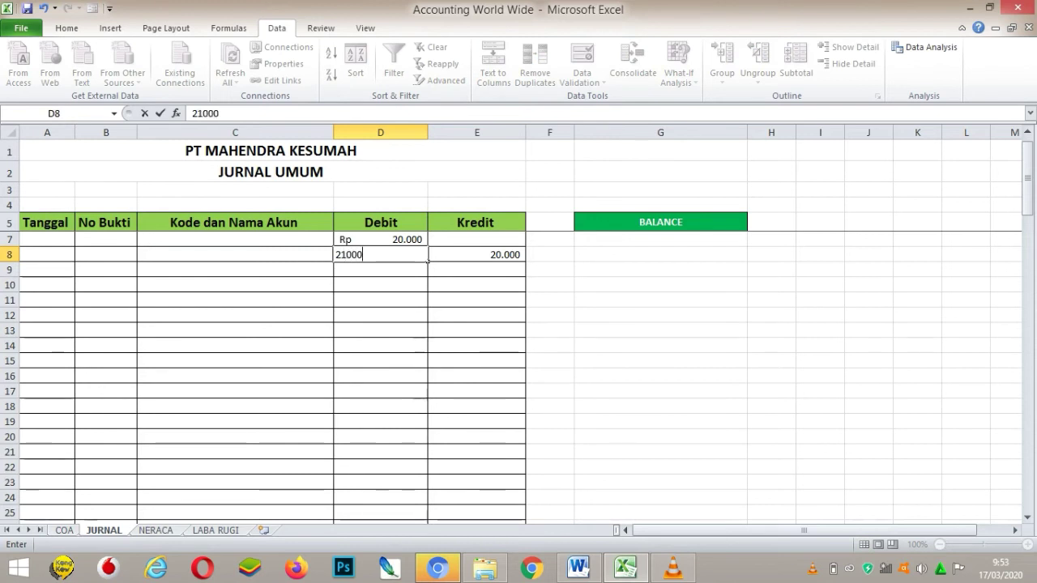
key("Return")
- Enter the formula =D8 in Kredit cell E9 to match the second debit amount
key("Right")
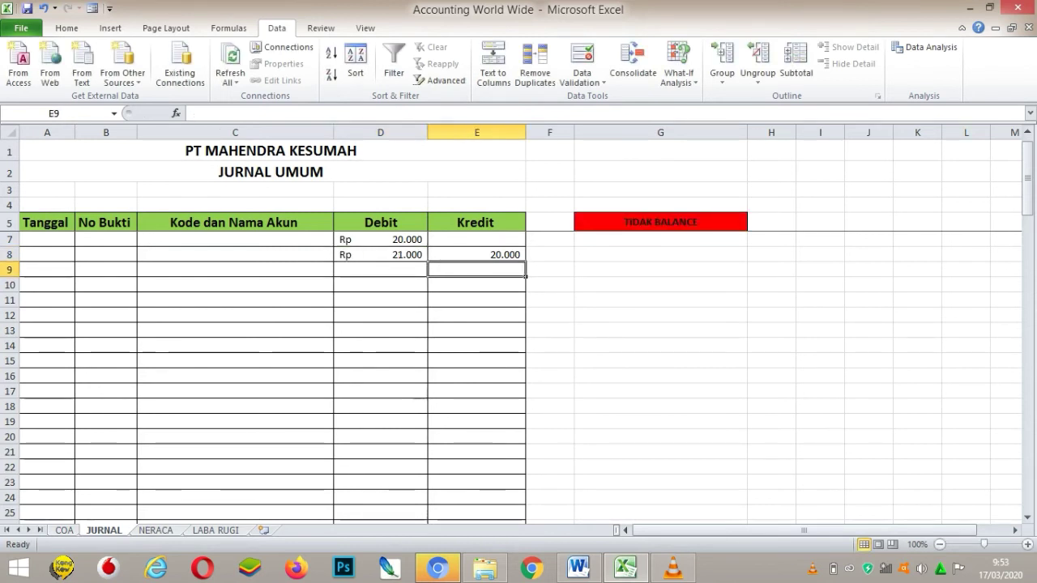
type("=D8")
key("Return")
left_click(476, 269)
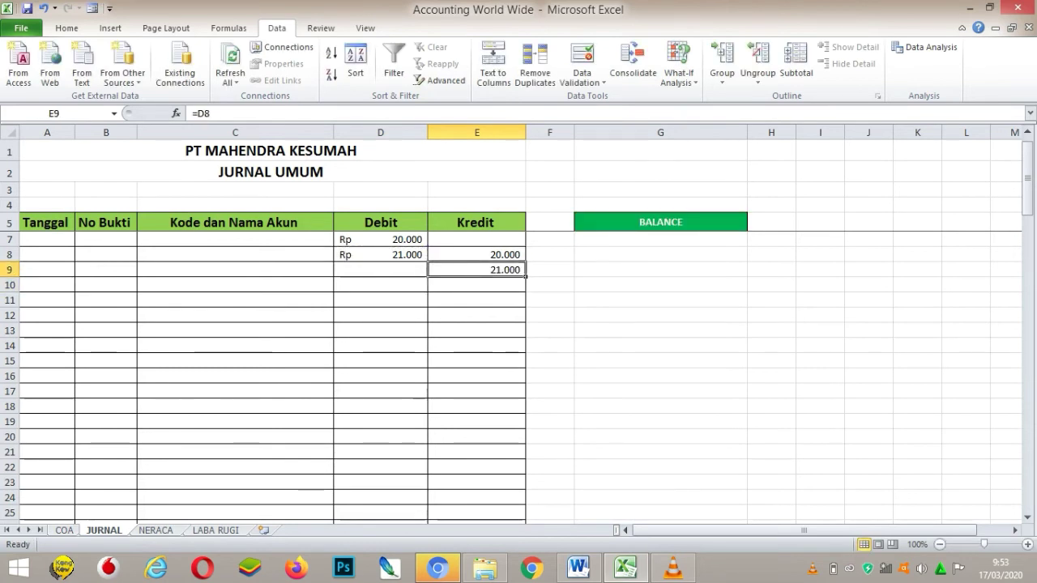
- Clear the second trial entry from Kredit cell E9 and Debit cell D8
key("Delete")
left_click(381, 255)
key("Delete")
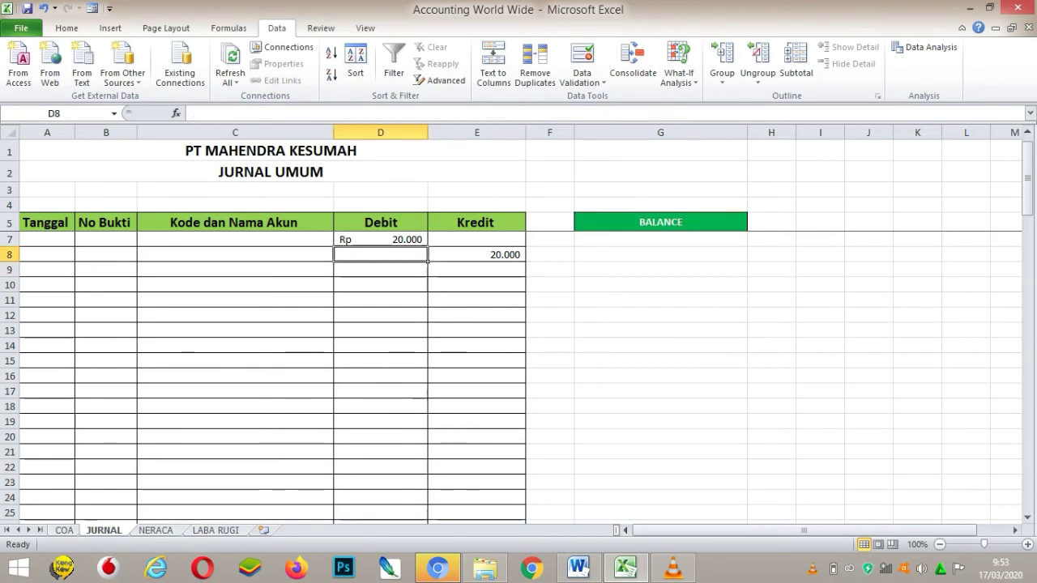
- Choose 11110 Kas from the account list in Kode dan Nama Akun cell C7
left_click(235, 239)
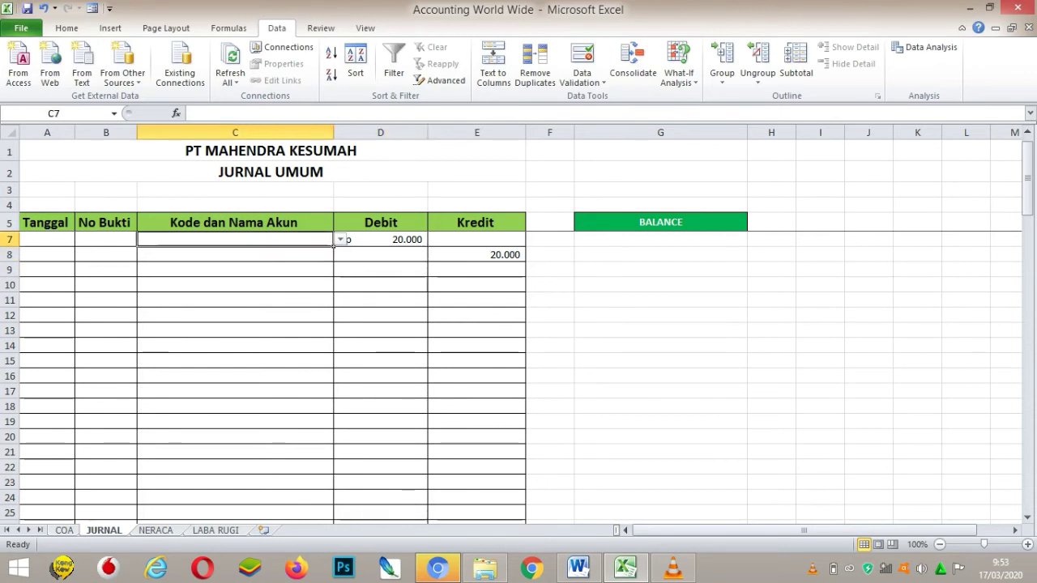
key("alt+Down")
key("Down")
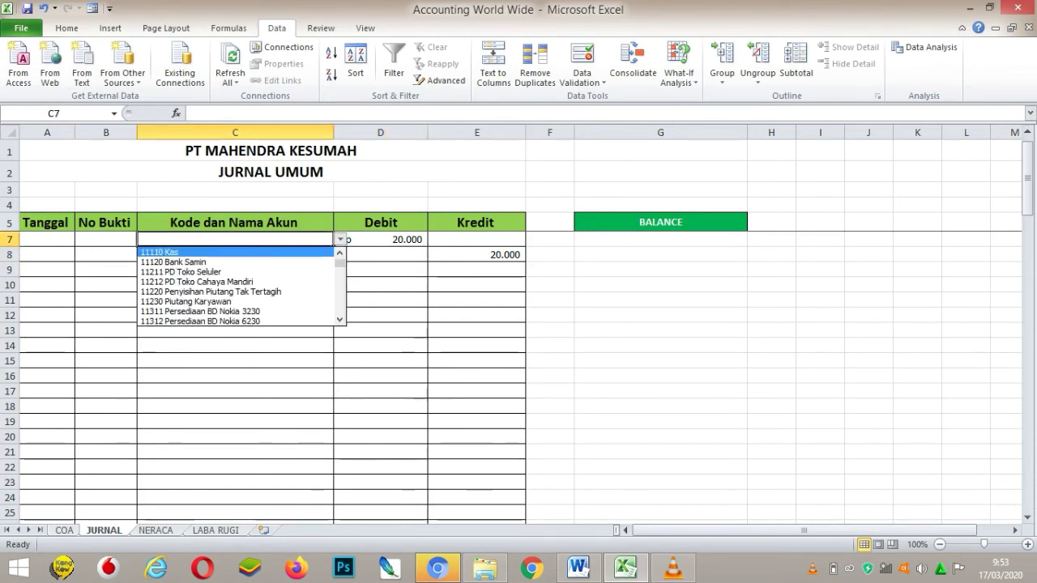
key("Return")
- Choose 11230 Piutang Karyawan from the account list in cell C8
left_click(235, 255)
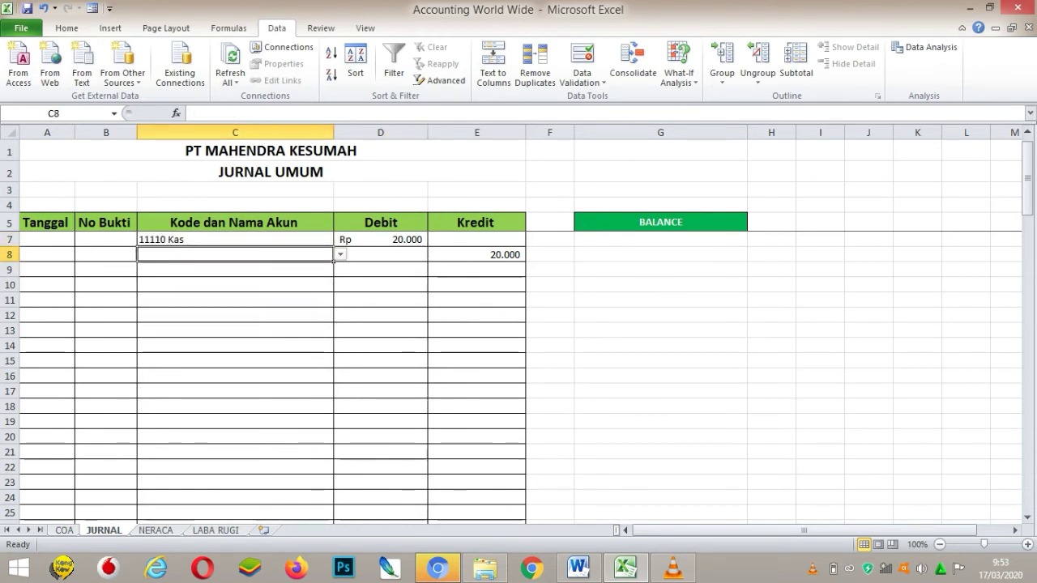
key("alt+Down")
key("Down")
key("Down")
key("Down")
key("Down")
key("Down")
key("Down")
key("Down")
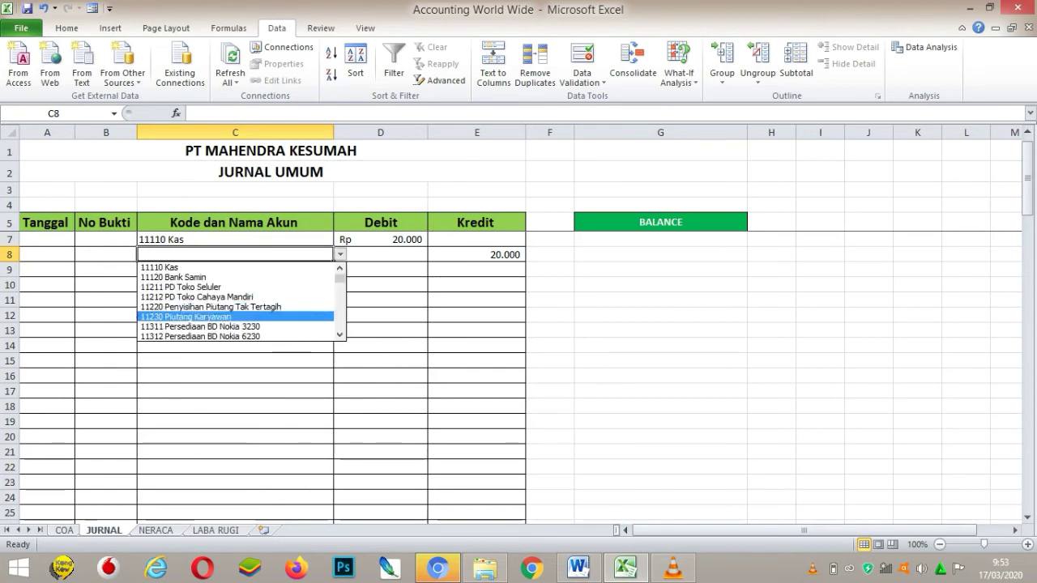
key("Up")
key("Return")
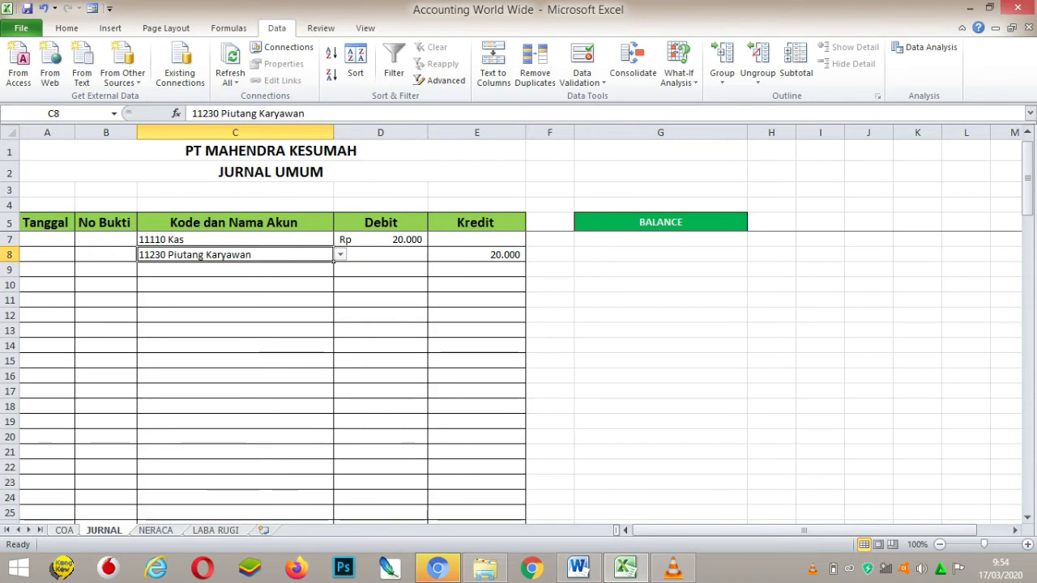
- Re-enter the formula =D7 in Kredit cell E8 so it matches the Kas debit amount
left_click(477, 254)
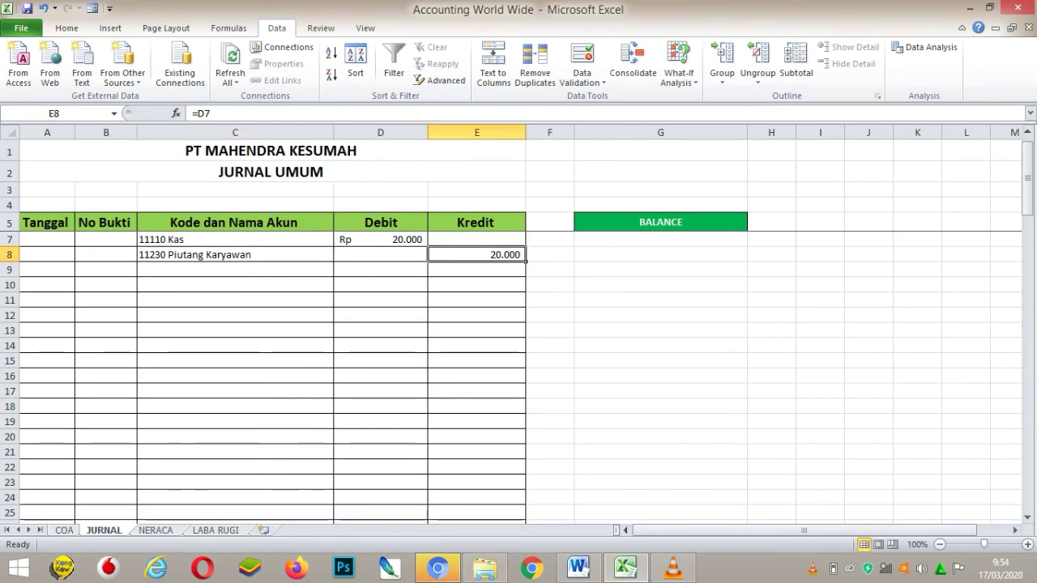
type("=")
key("Up")
key("Left")
key("Return")
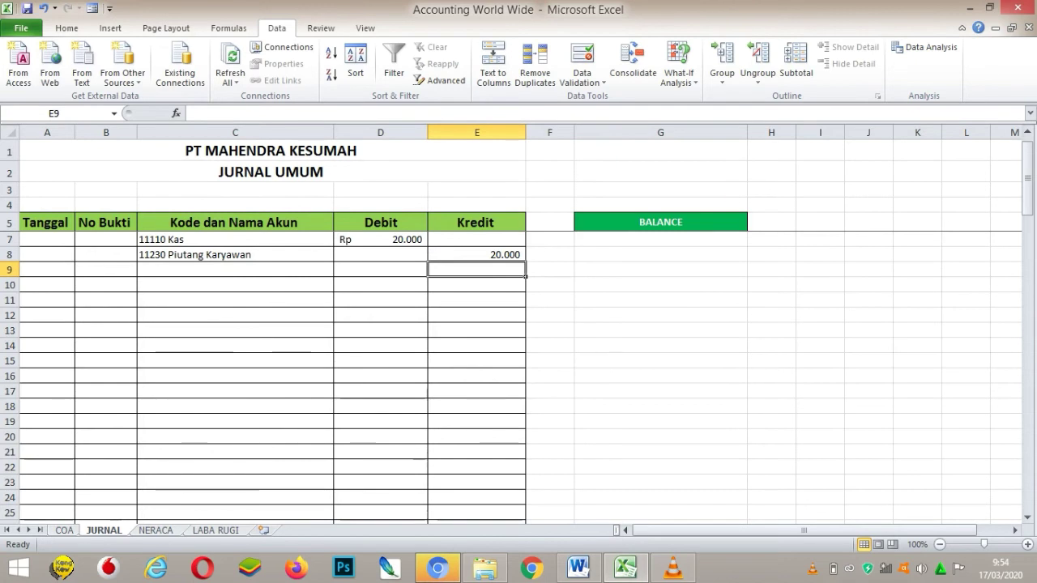
left_click(381, 240)
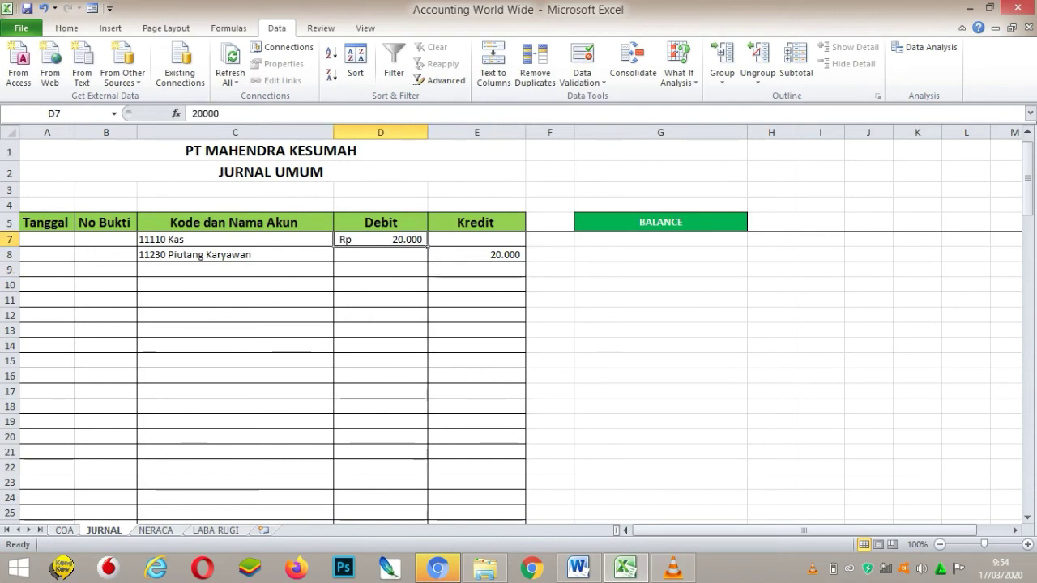
key("Delete")
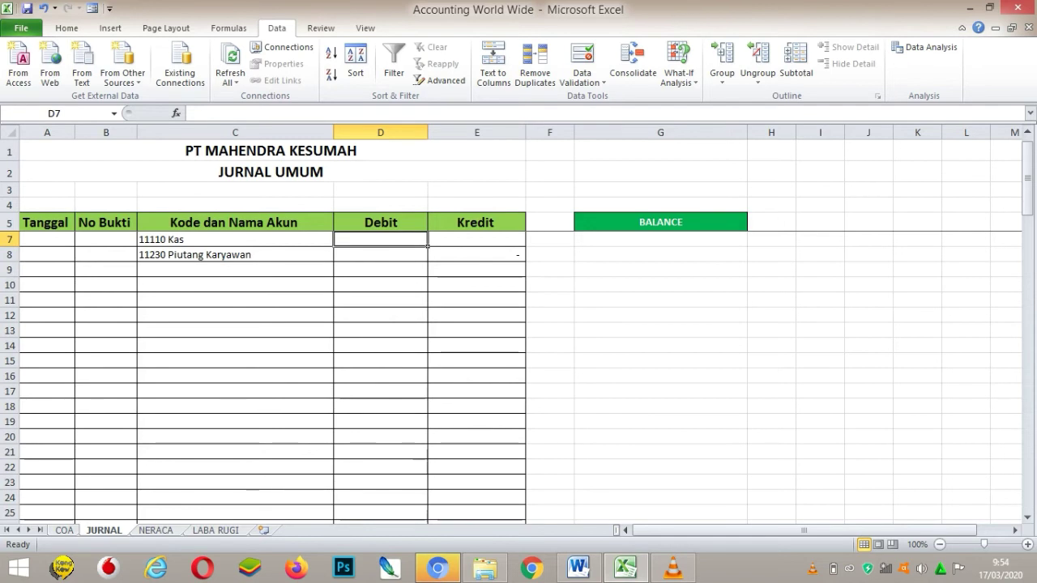
key("ctrl+z")
left_click_drag(477, 255, 380, 239)
key("Delete")
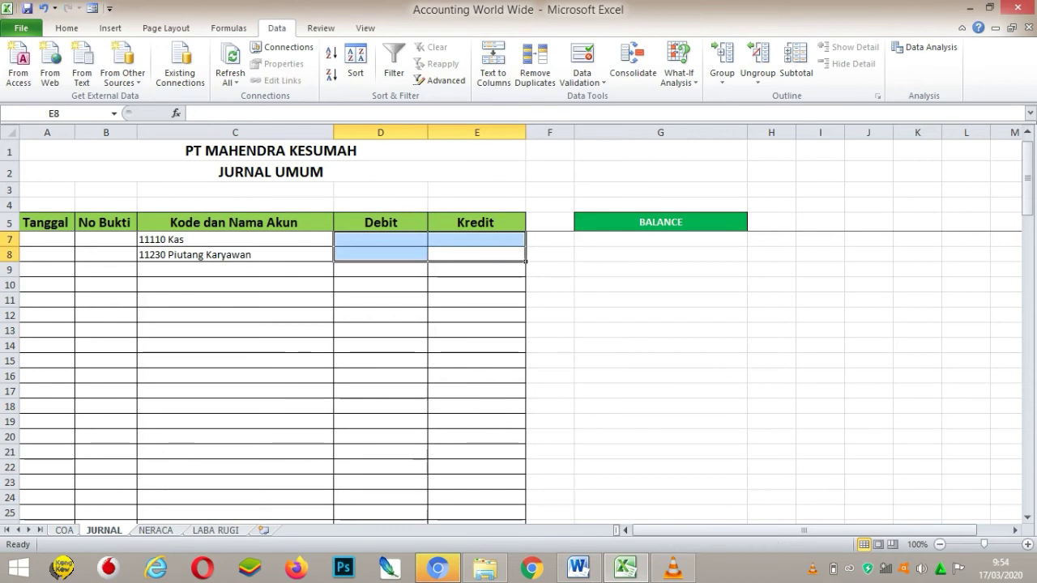
left_click(476, 254)
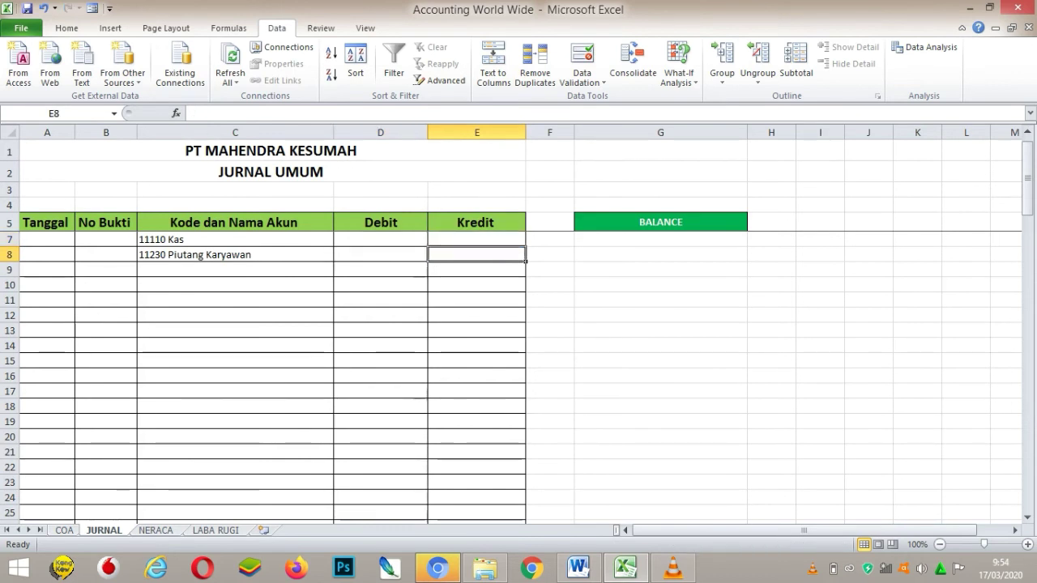
key("ctrl+z")
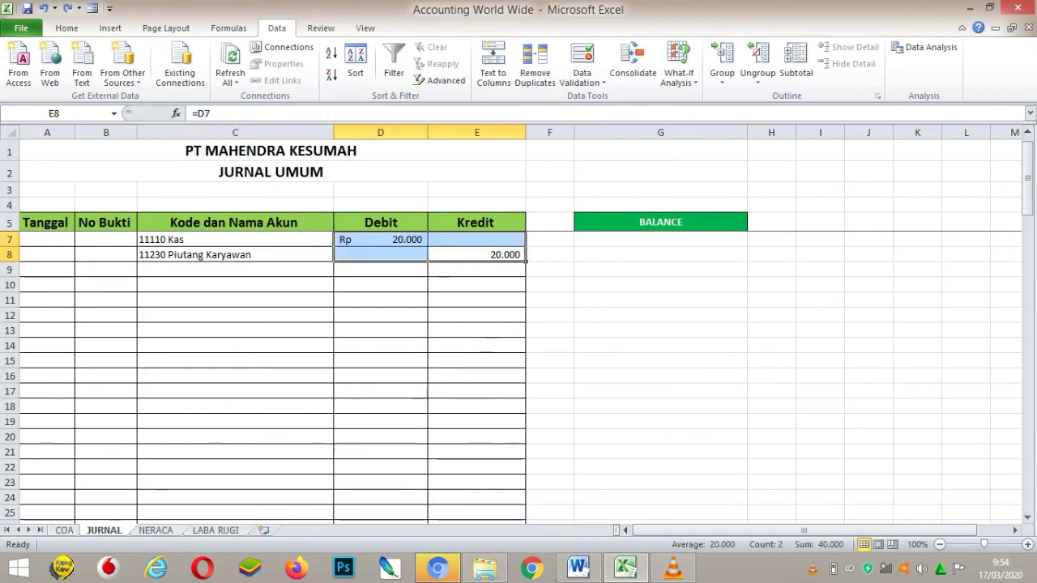
- Clear the Debit amount in D7 and check the formula kept in Kredit cell E8
left_click(381, 240)
key("Delete")
left_click(476, 254)
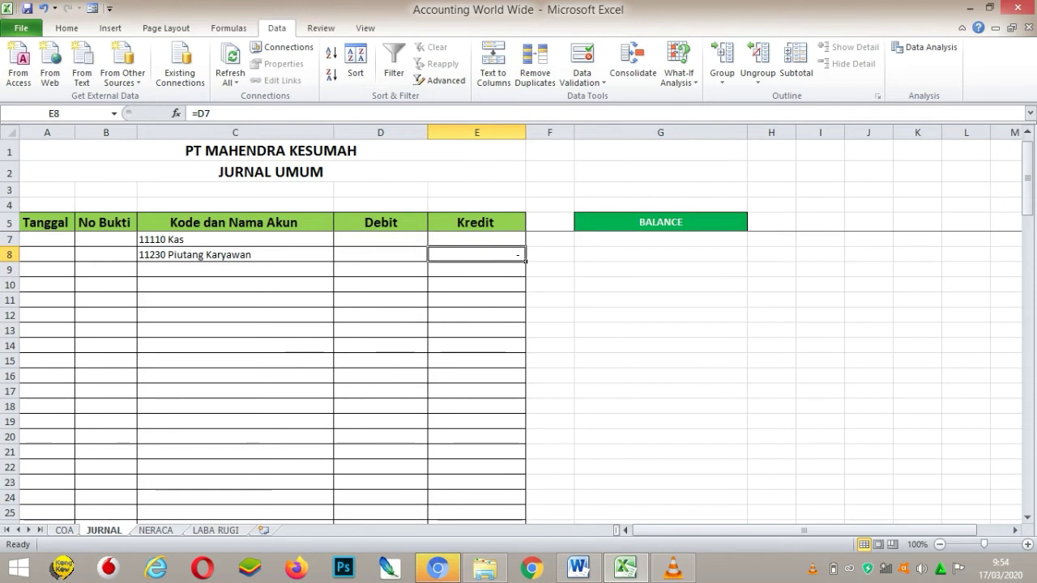
key("F2")
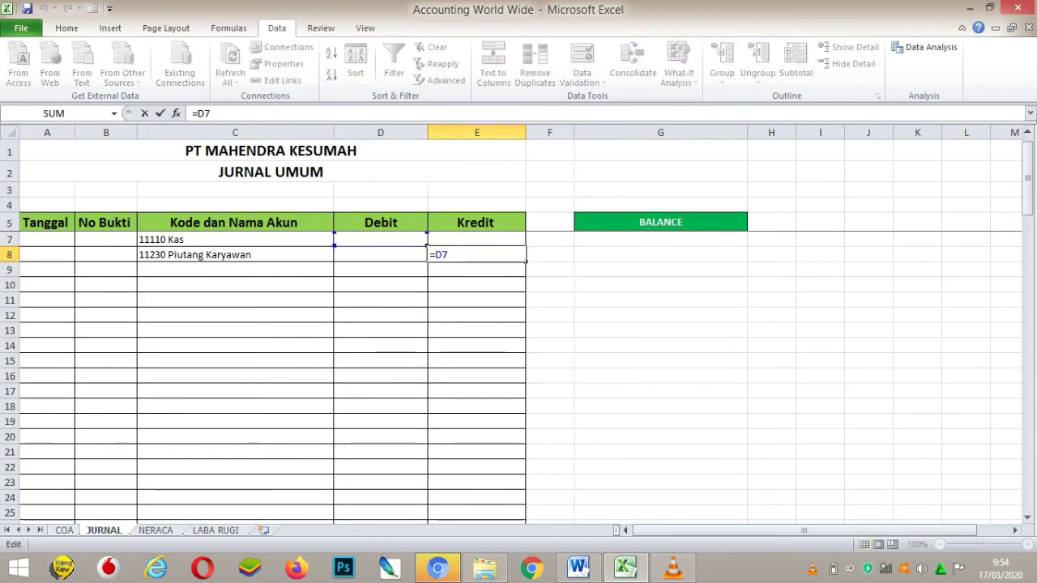
key("Return")
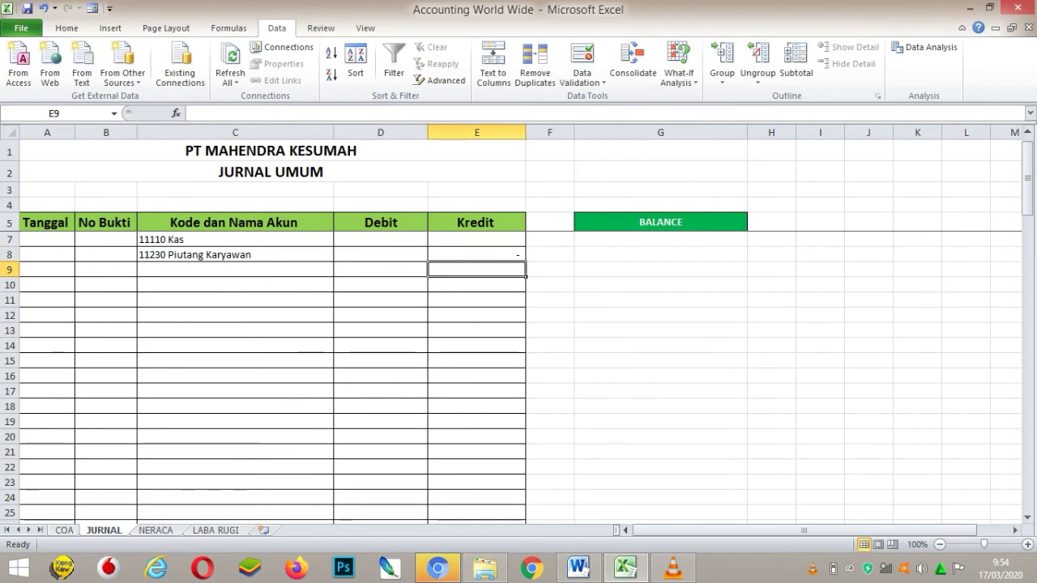
- Fill the formula in Kredit cell E8 down the column to E100
left_click(381, 239)
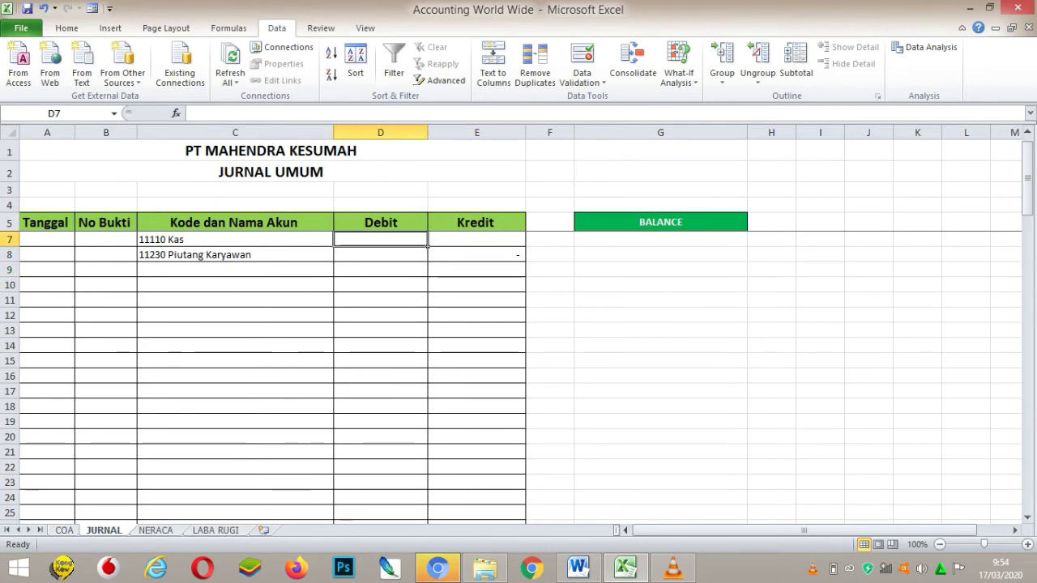
left_click(476, 254)
left_click_drag(525, 261, 525, 509)
left_click_drag(486, 502, 486, 468)
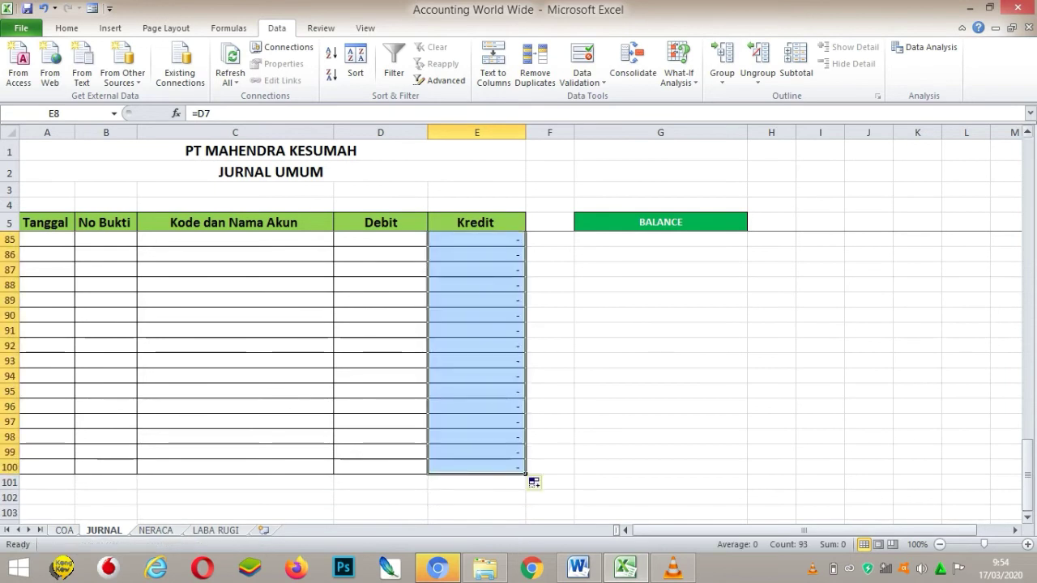
- Enter 20000 as the Kas Debit amount in D7 to test the filled Kredit formulas
left_click_drag(1027, 466, 1027, 174)
left_click(380, 254)
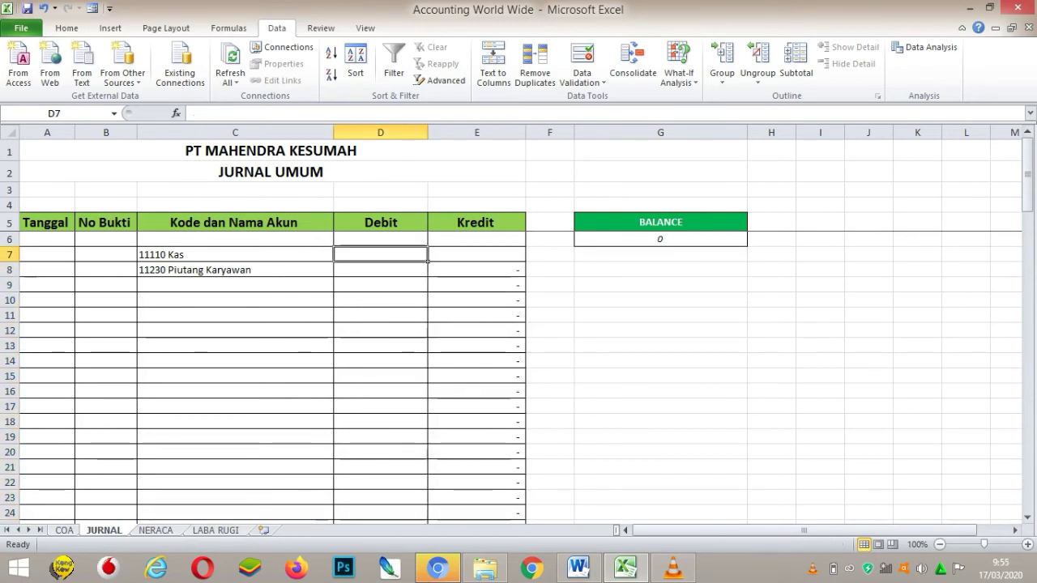
type("20000")
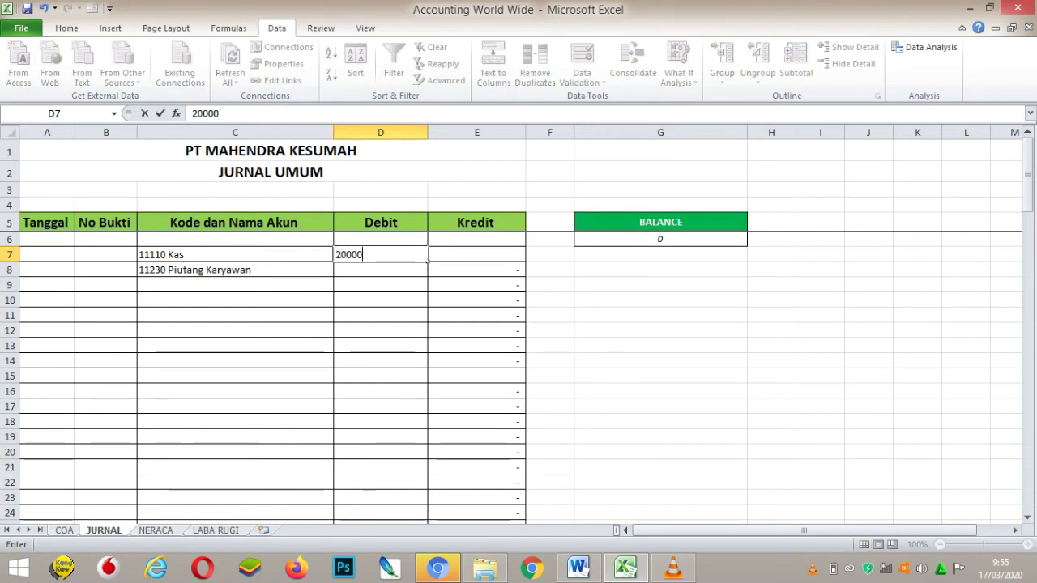
key("Return")
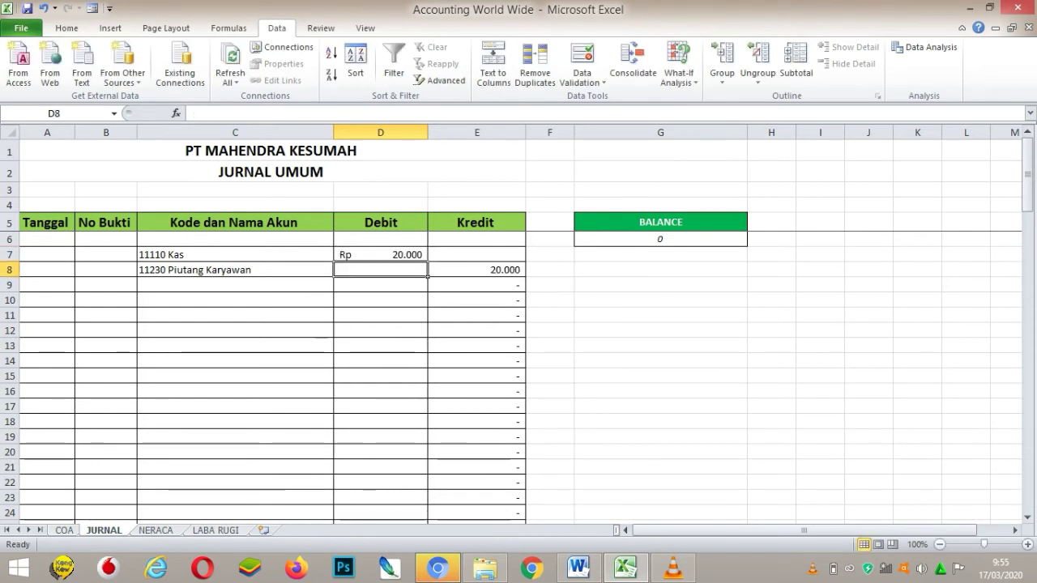
- Choose 11120 Bank Samin from the account list in cell C10 for a second journal entry
left_click(235, 300)
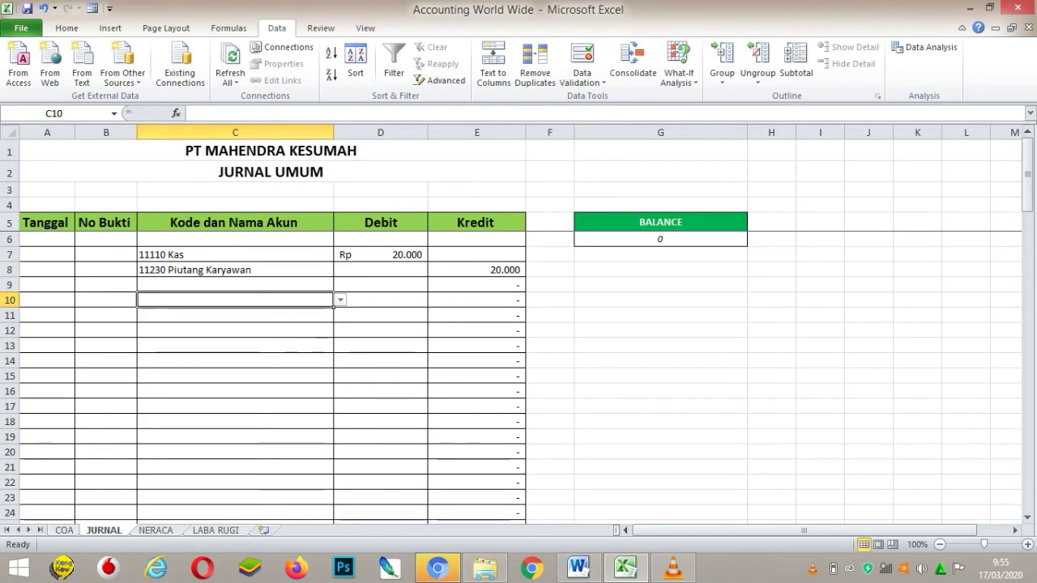
left_click(341, 299)
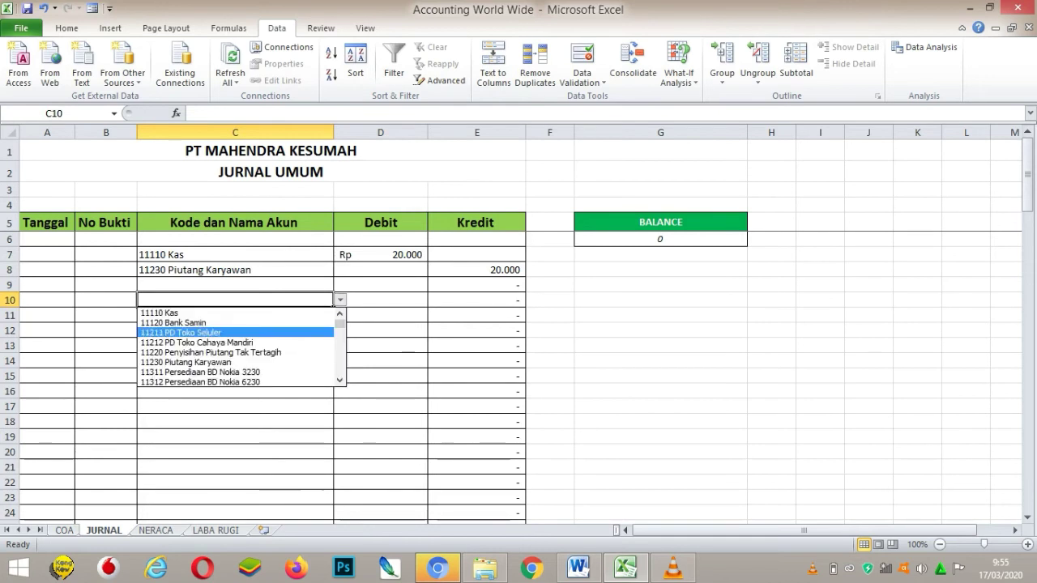
key("Up")
key("Return")
key("Return")
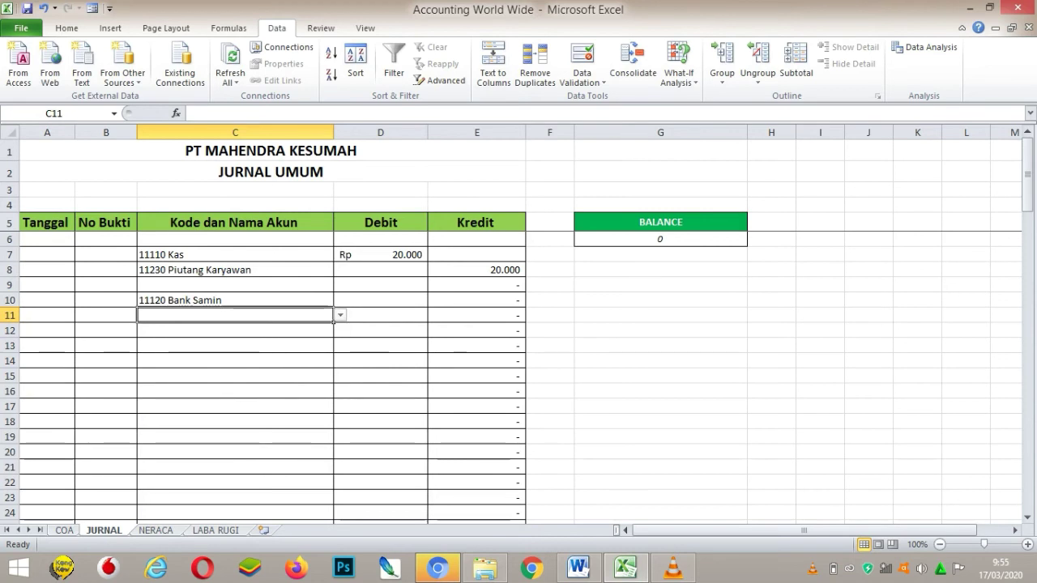
- Choose 11610 Asuransi Dibayar Dimuka from the account list in cell C11
key("alt+Down")
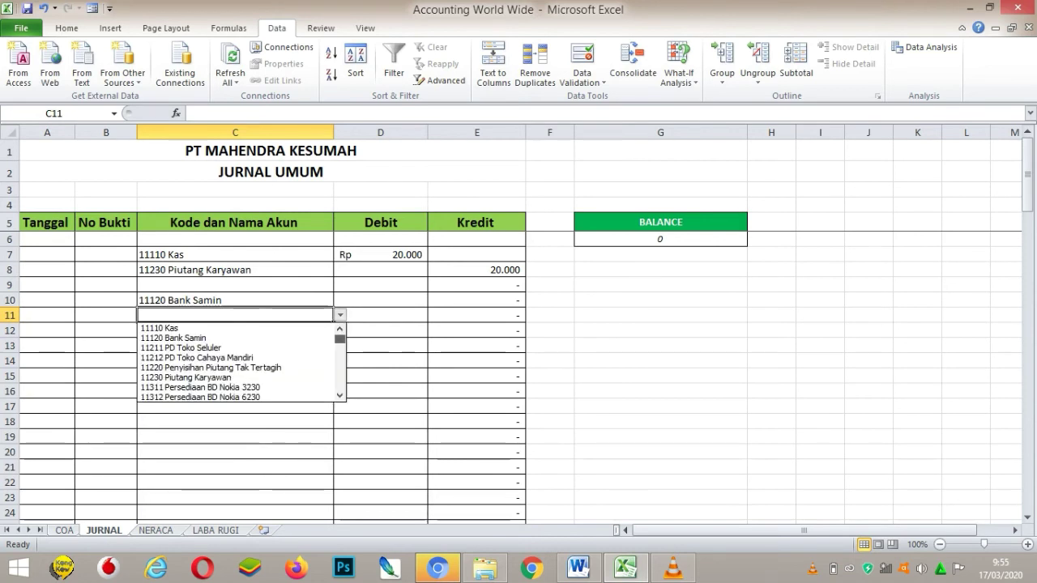
scroll(239, 363, "down", 2)
scroll(239, 362, "down", 2)
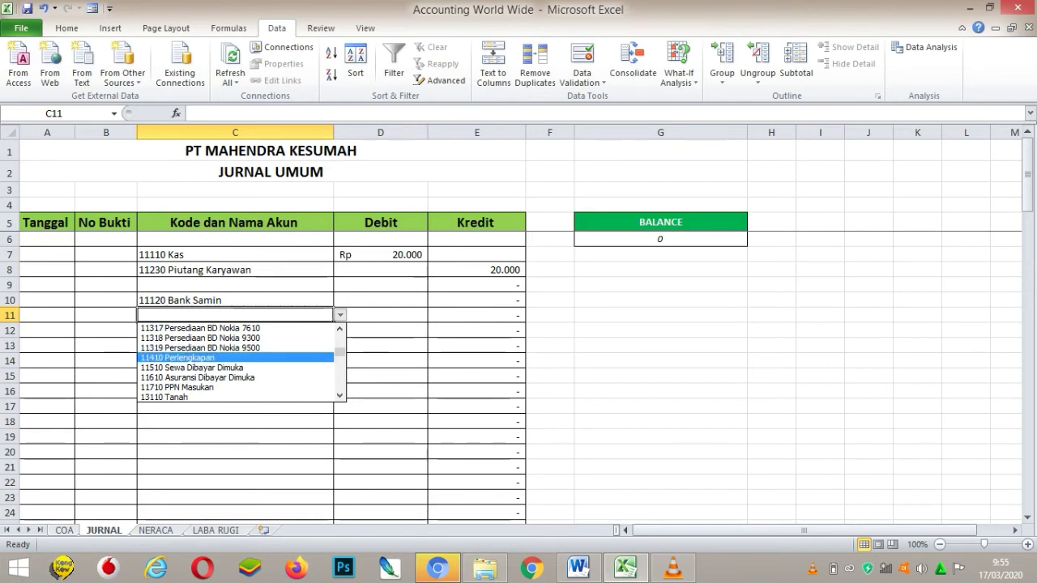
key("Down")
key("Down")
key("Down")
key("Up")
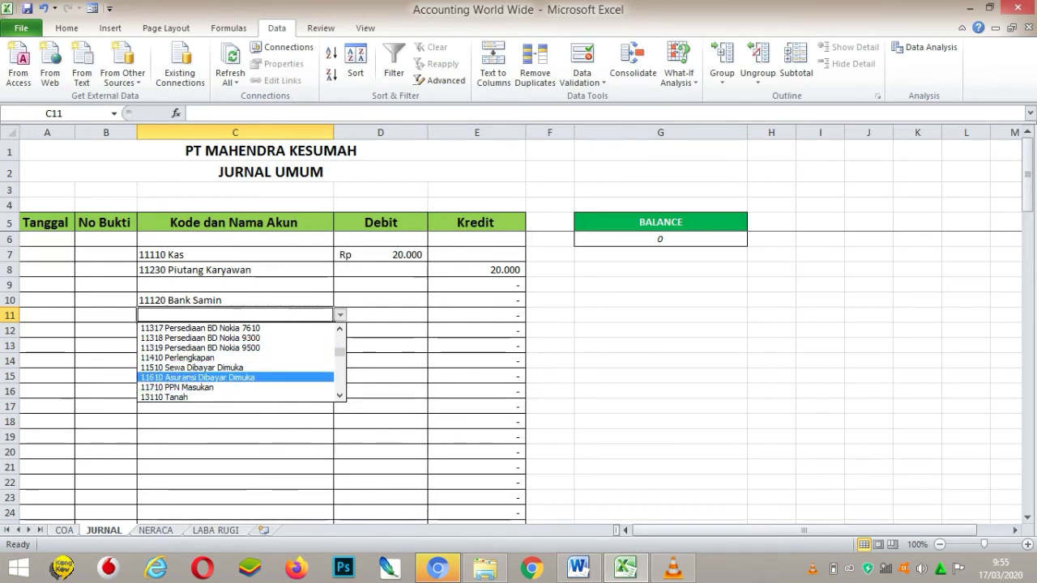
scroll(239, 362, "down", 2)
key("Return")
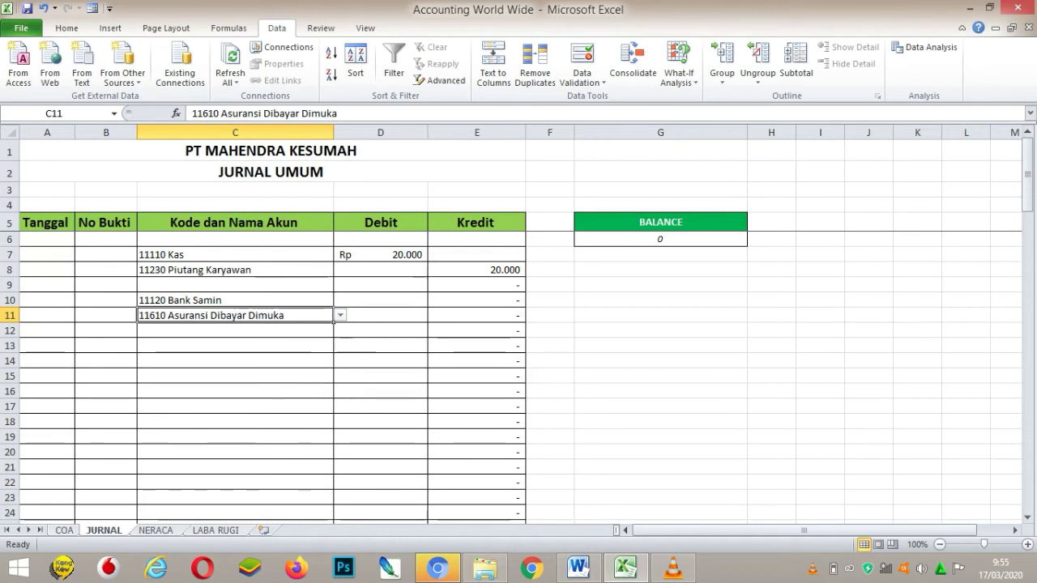
- Change the account in cell C11 to 13320 Akumulasi Penyusutan Kendaraan
key("alt+Down")
key("Down")
key("Down")
key("Down")
key("Down")
key("Down")
key("Down")
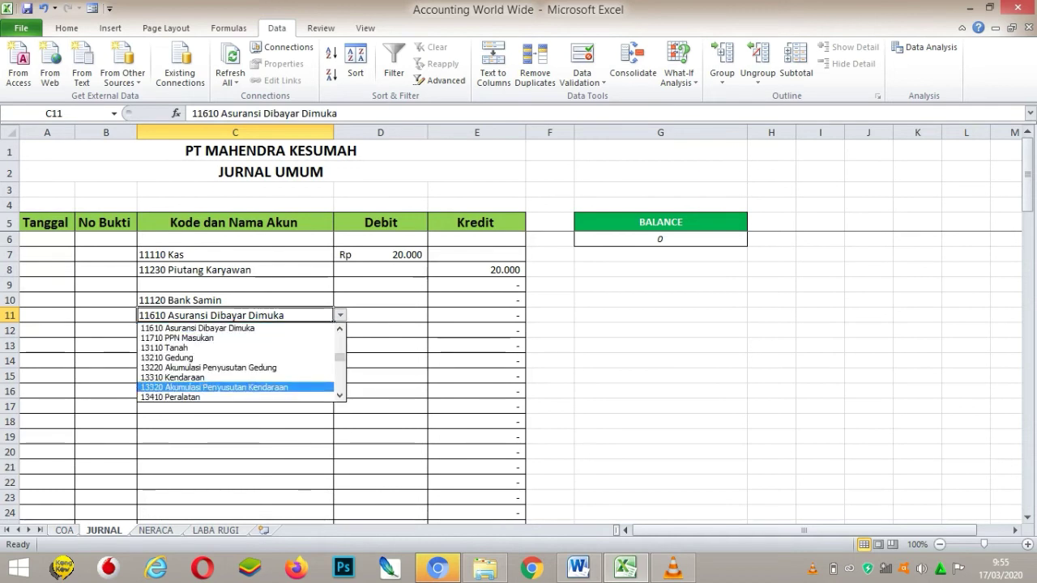
scroll(239, 362, "down", 3)
key("Return")
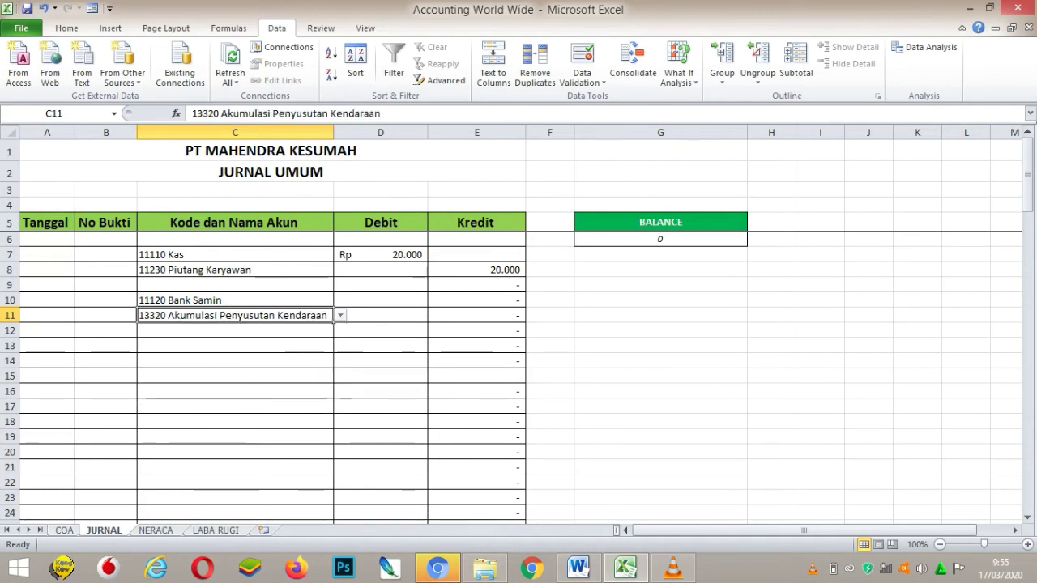
- Set the account in cell C11 to 21110 HD PT Nokia
key("alt+Down")
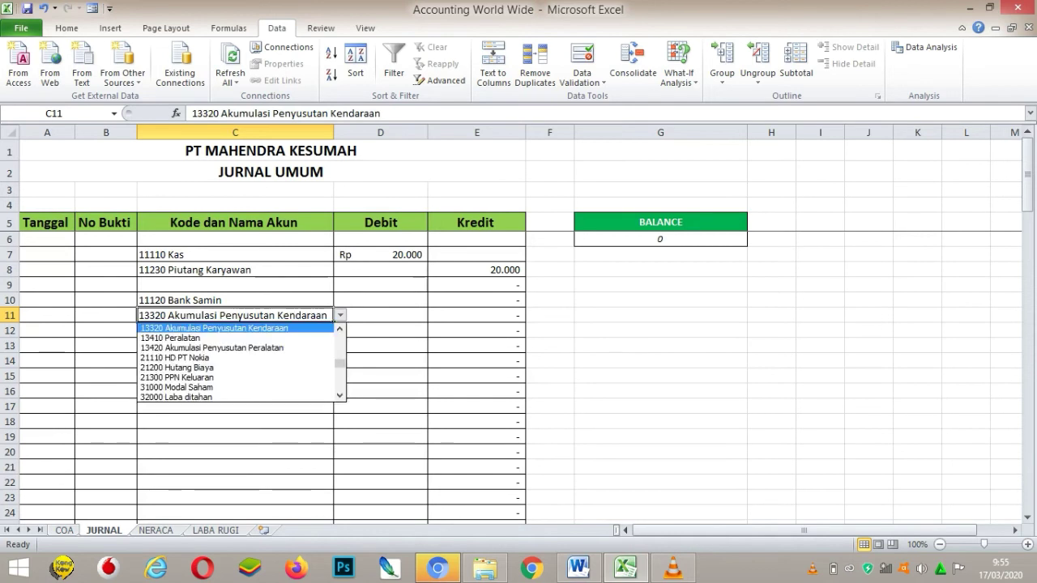
key("Down")
key("Down")
key("Down")
key("Return")
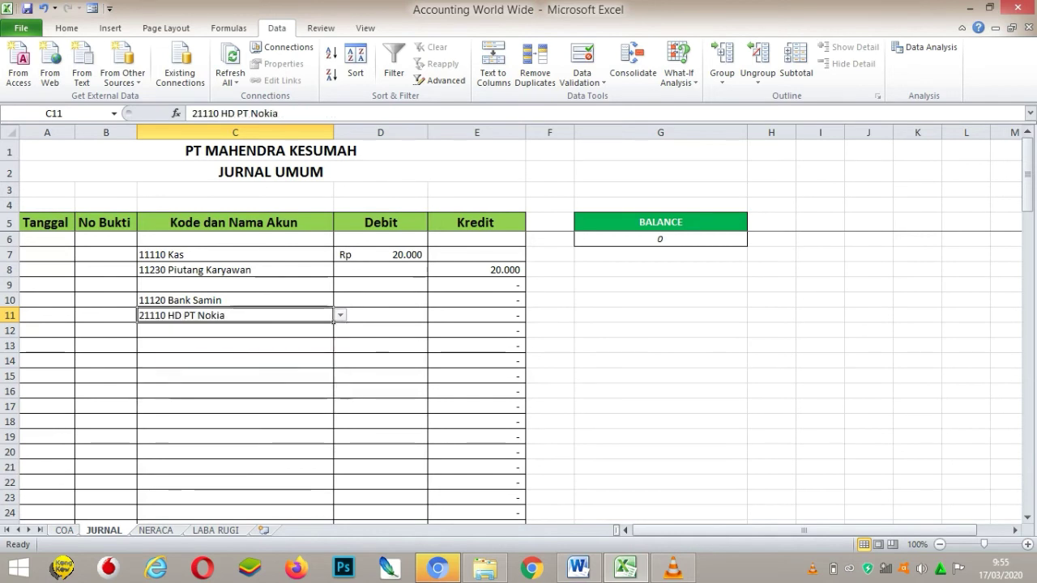
- Enter 30000 as the Debit amount for Bank Samin in D10
left_click(380, 300)
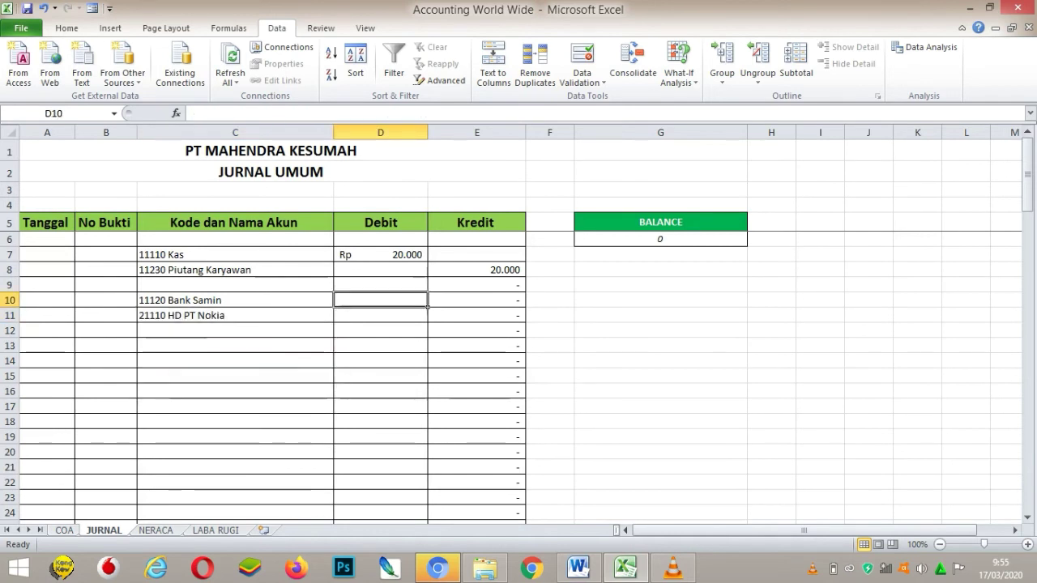
type("30.000")
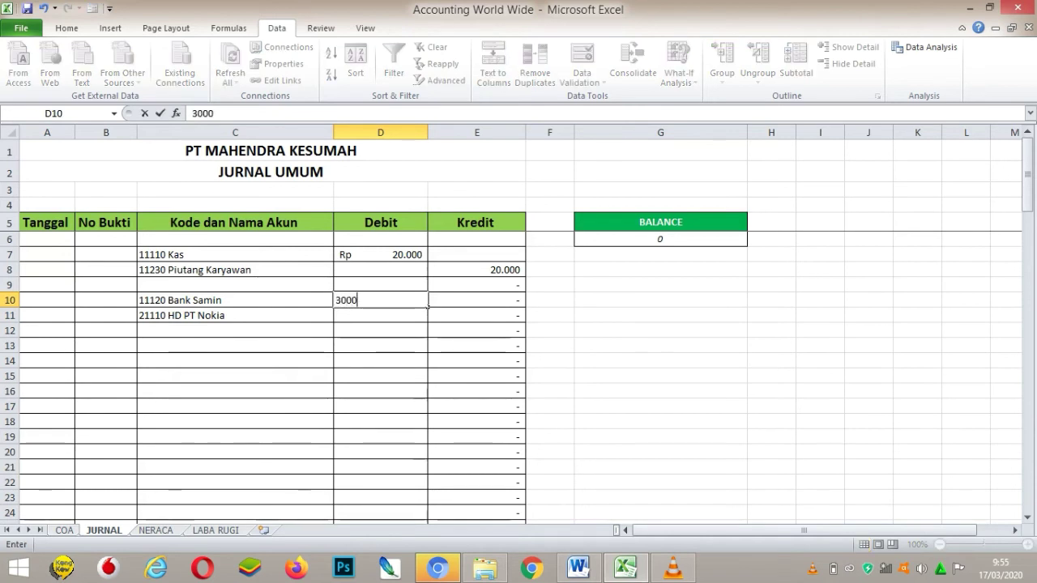
key("Return")
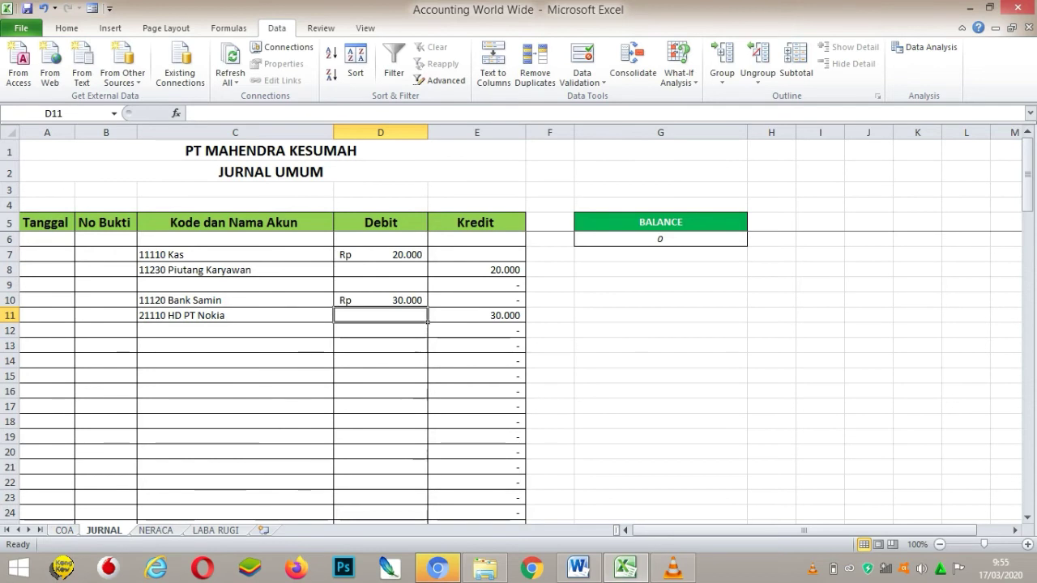
left_click(381, 300)
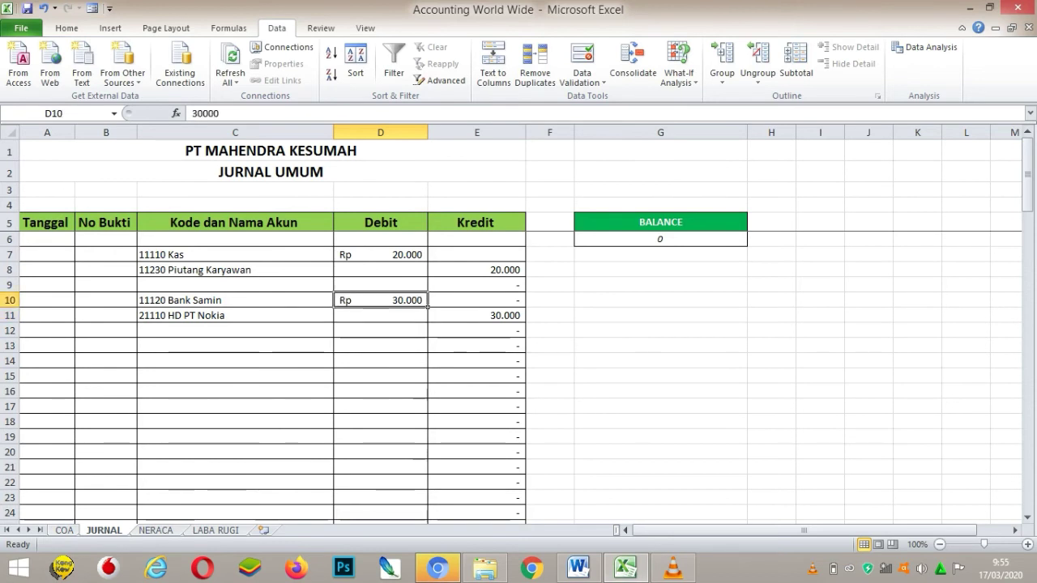
- Change the Debit amount for Bank Samin in D10 to 40000 and check the linked Kredit cell E11
type("4000")
key("Return")
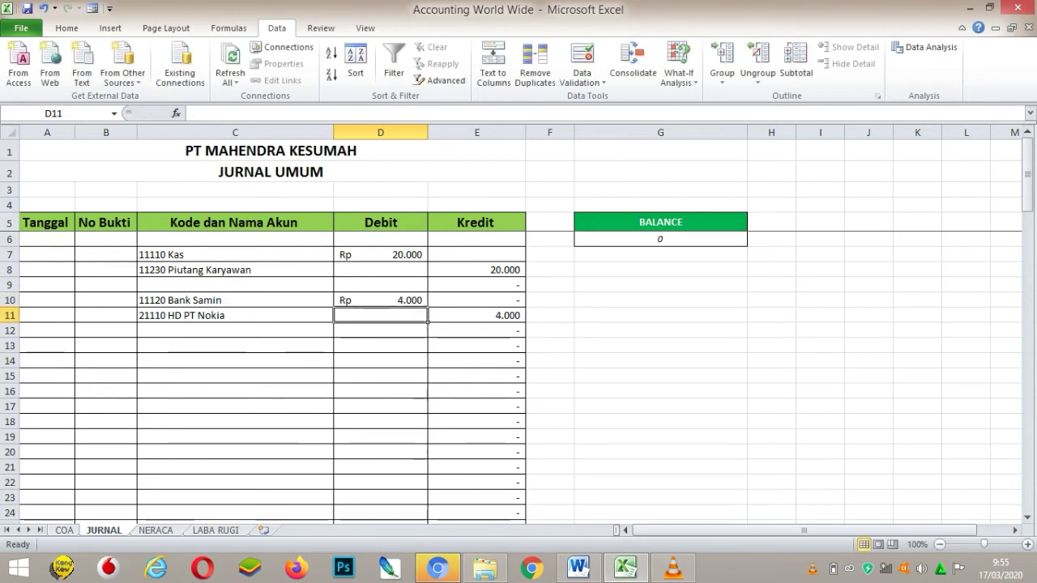
left_click(381, 300)
type("40000")
key("Return")
left_click(476, 316)
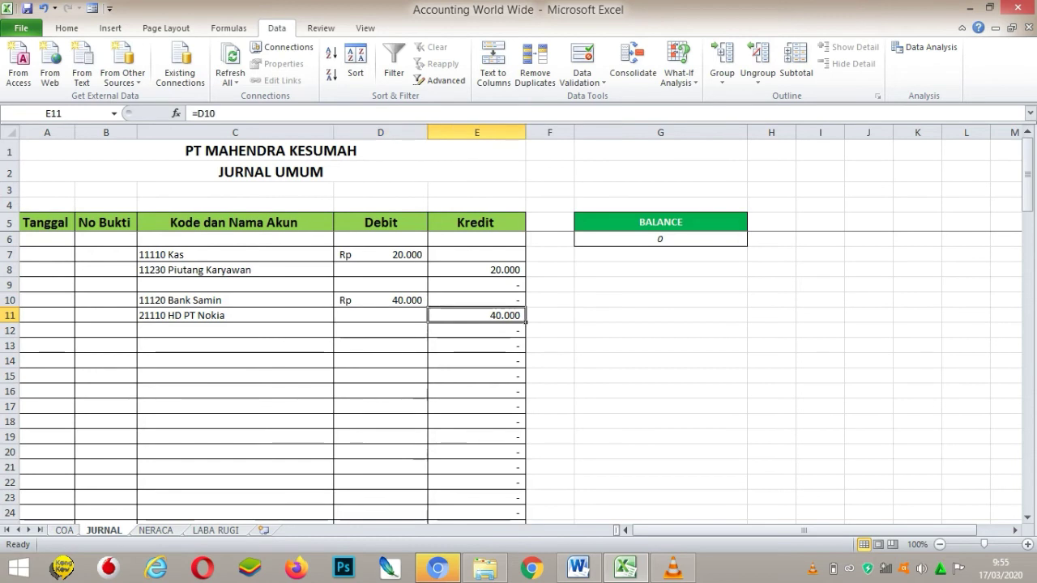
- Set the Debit amount for Kas in D7 to 25000
left_click(380, 255)
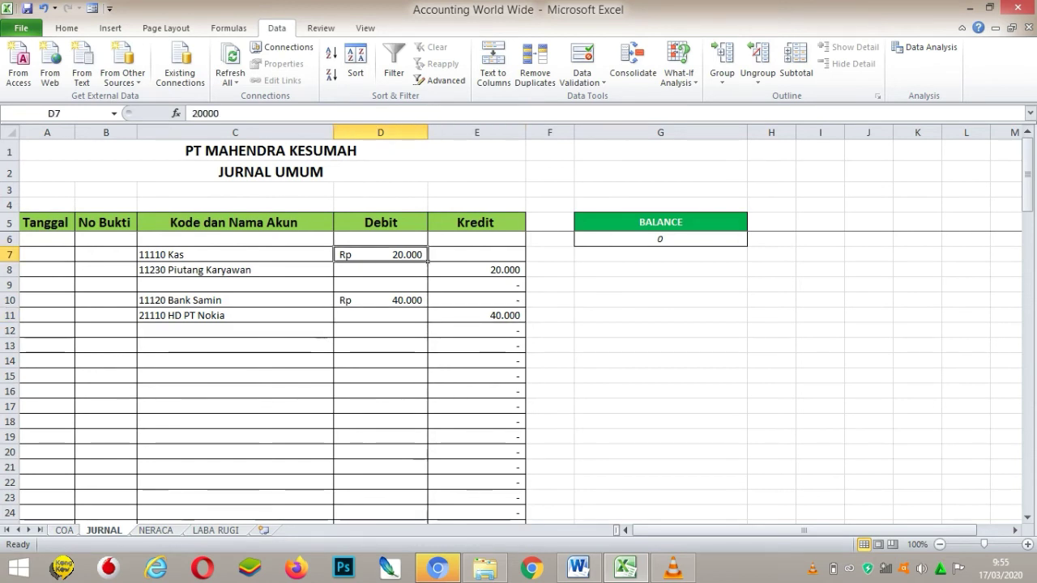
type("25000")
key("Return")
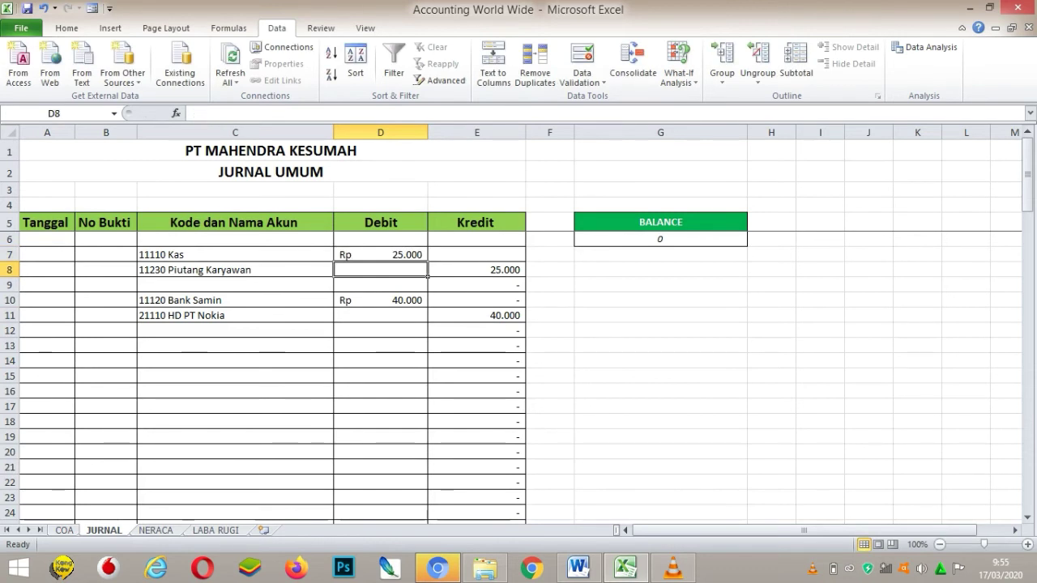
- Clear the sample Debit amounts in D7:D11 and the account names in C7:C11
left_click_drag(380, 254, 380, 316)
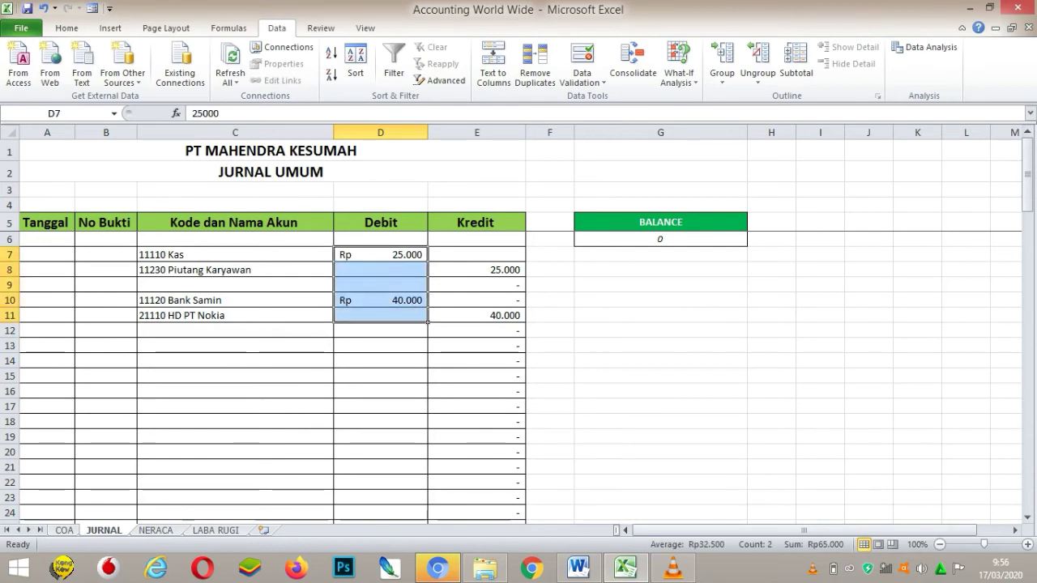
key("Delete")
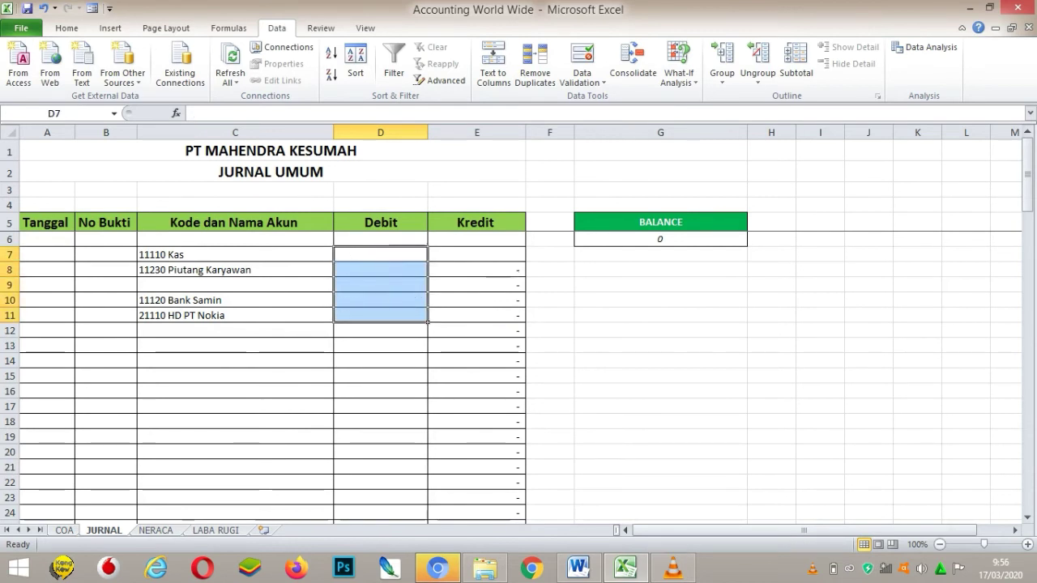
left_click_drag(235, 255, 235, 315)
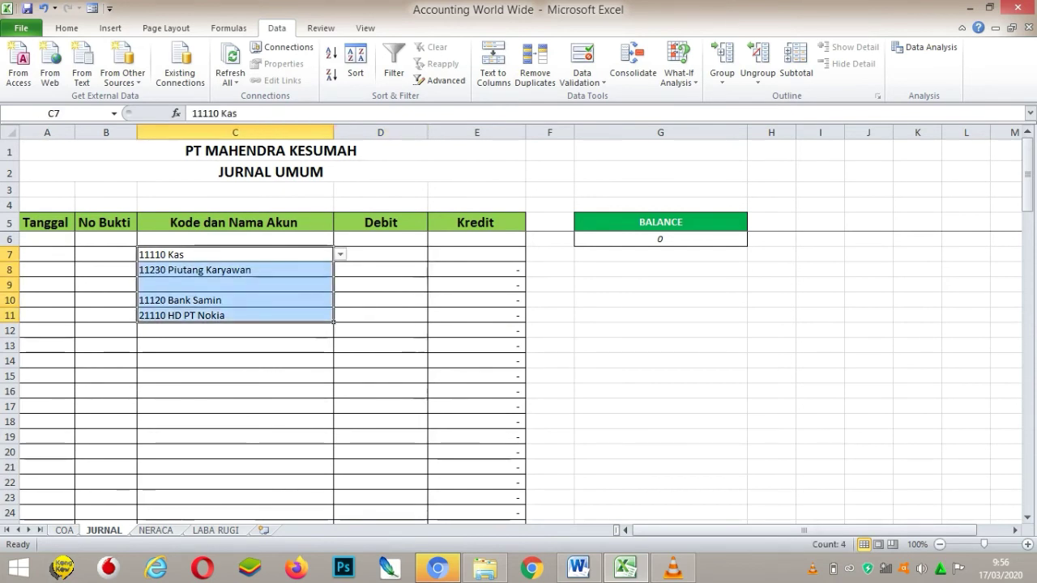
key("Delete")
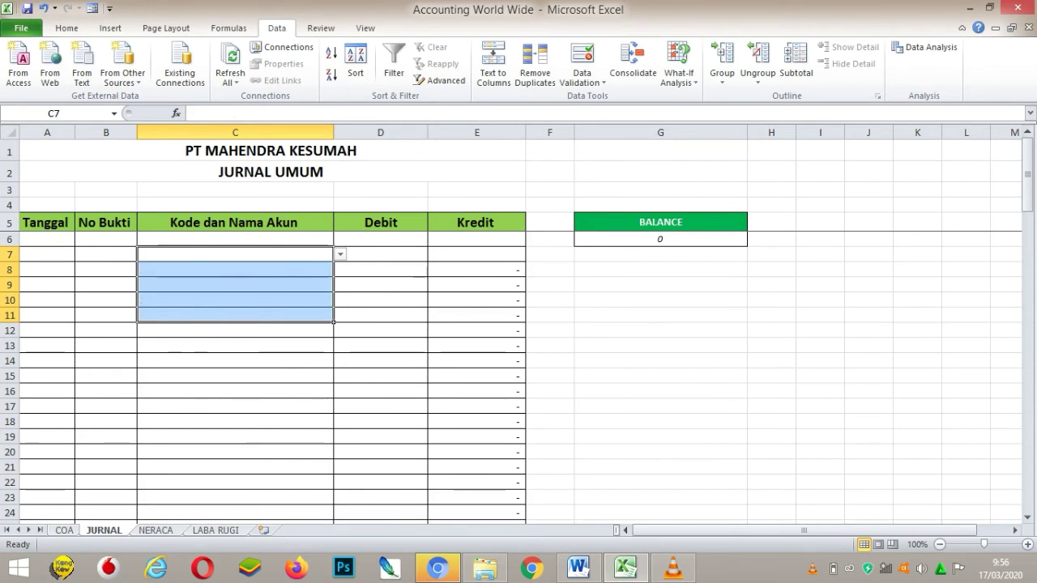
- Format the entire Debit and Kredit columns as Accounting with the Rp symbol
left_click(476, 269)
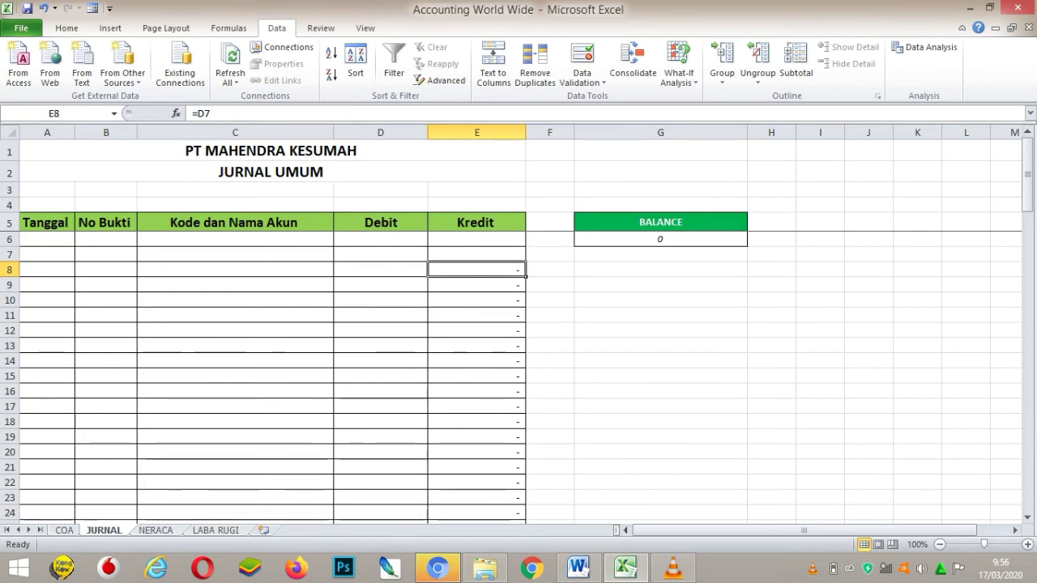
left_click_drag(380, 132, 477, 132)
left_click(66, 28)
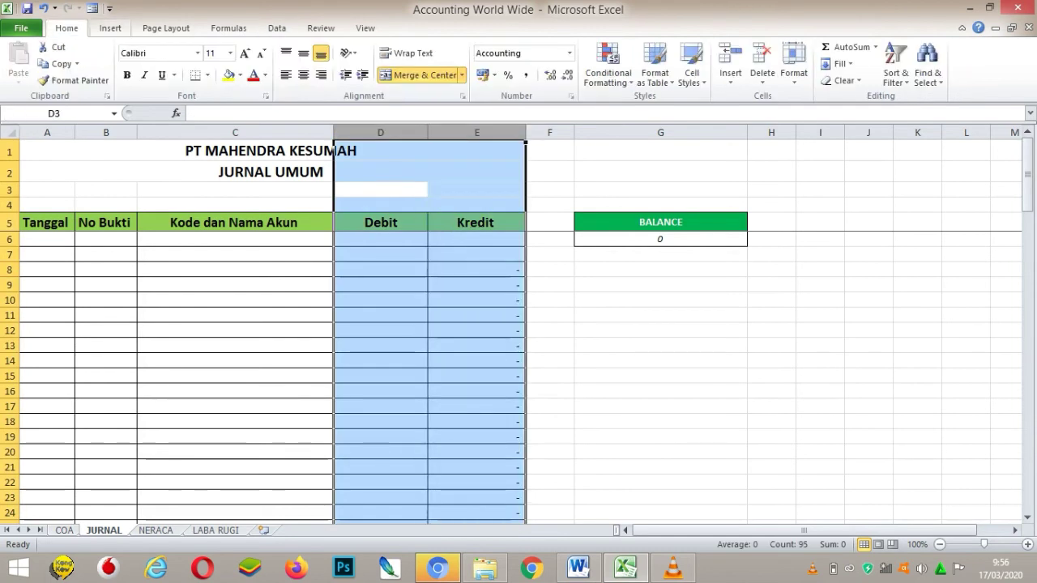
left_click(569, 53)
right_click(573, 51)
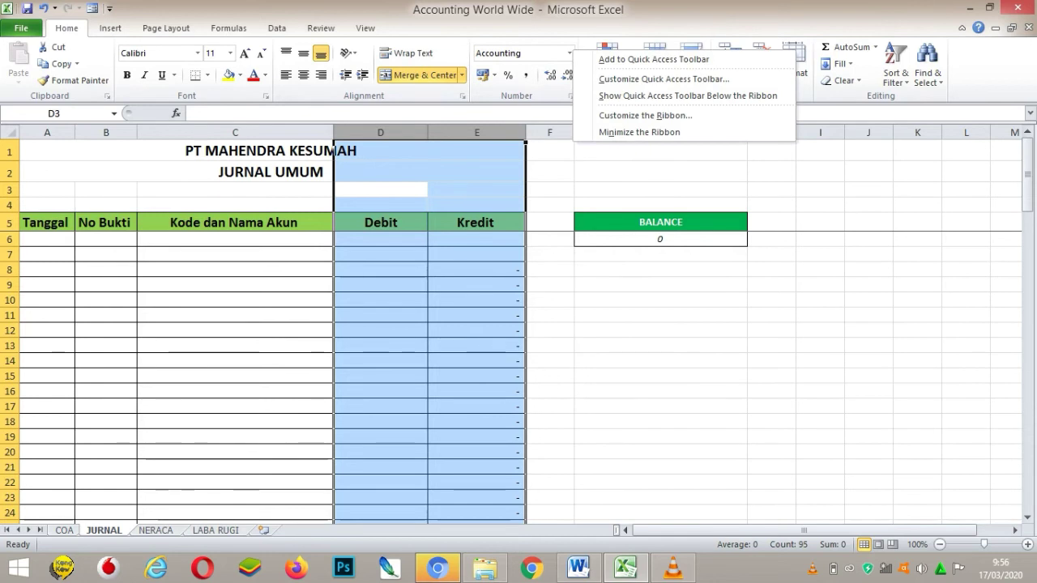
left_click(570, 52)
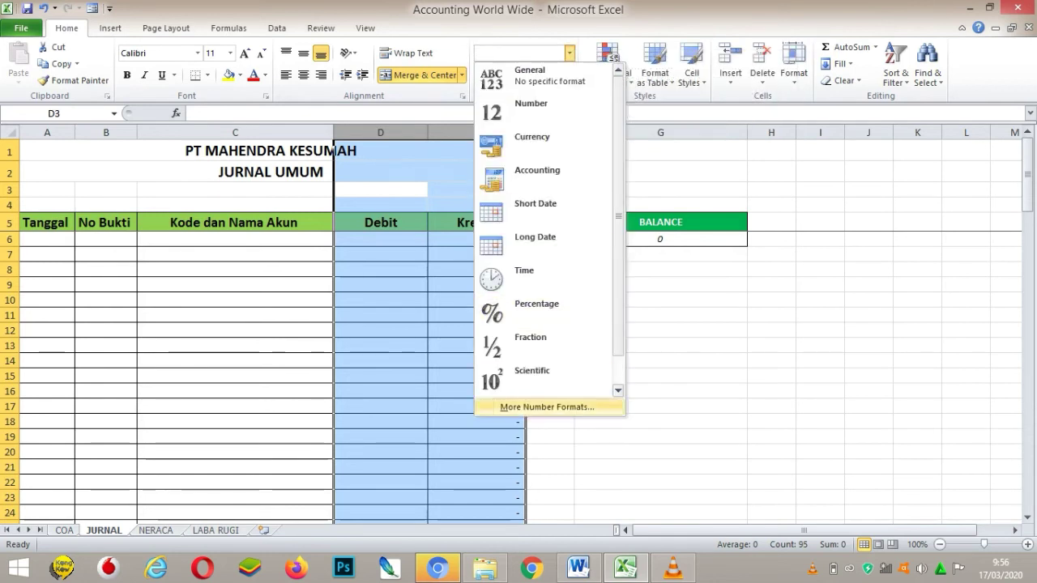
left_click(547, 407)
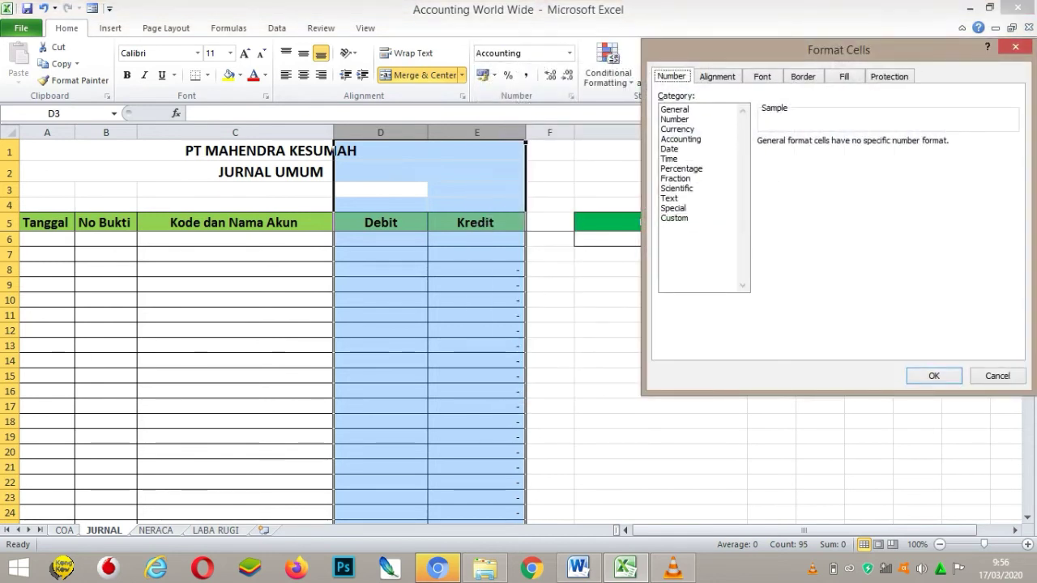
left_click(680, 139)
left_click(1013, 161)
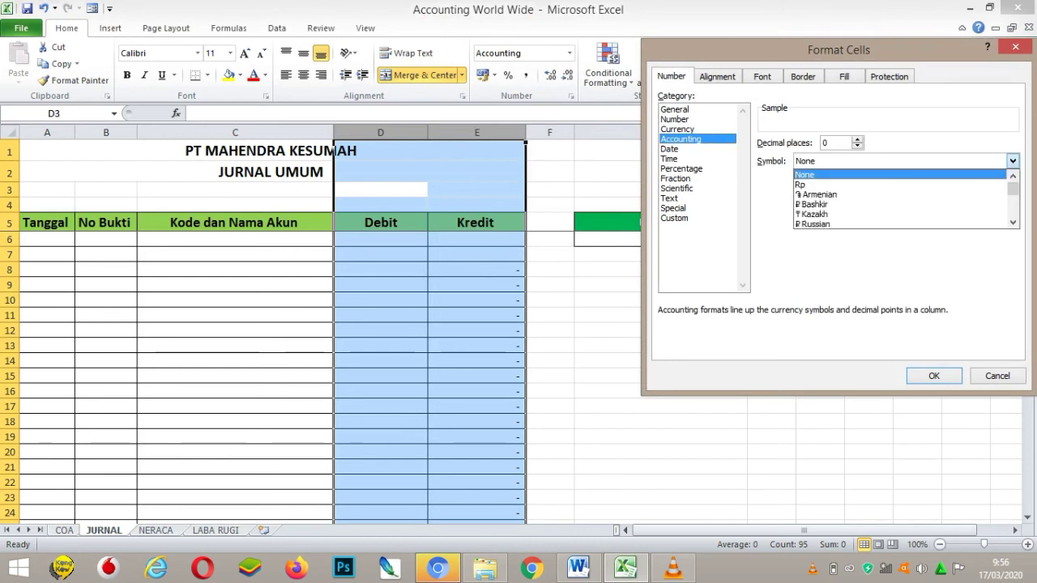
key("Down")
key("Down")
key("Down")
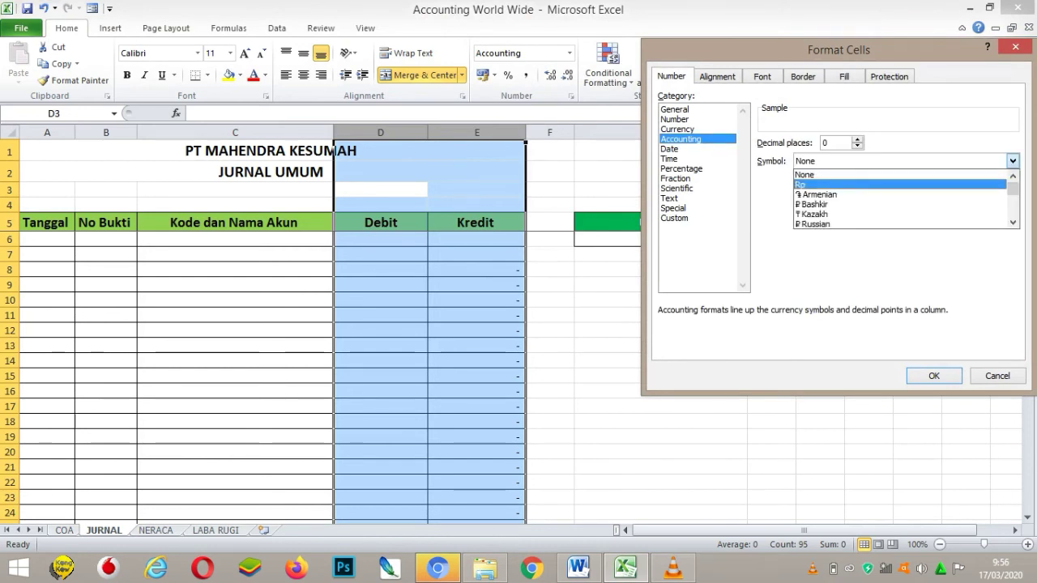
key("Up")
key("Up")
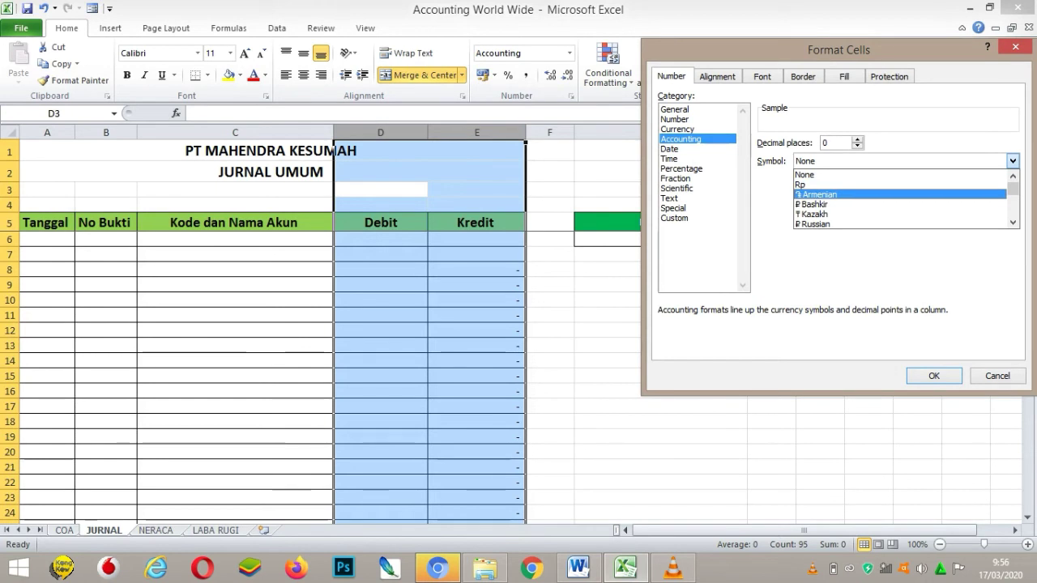
key("Return")
key("Return")
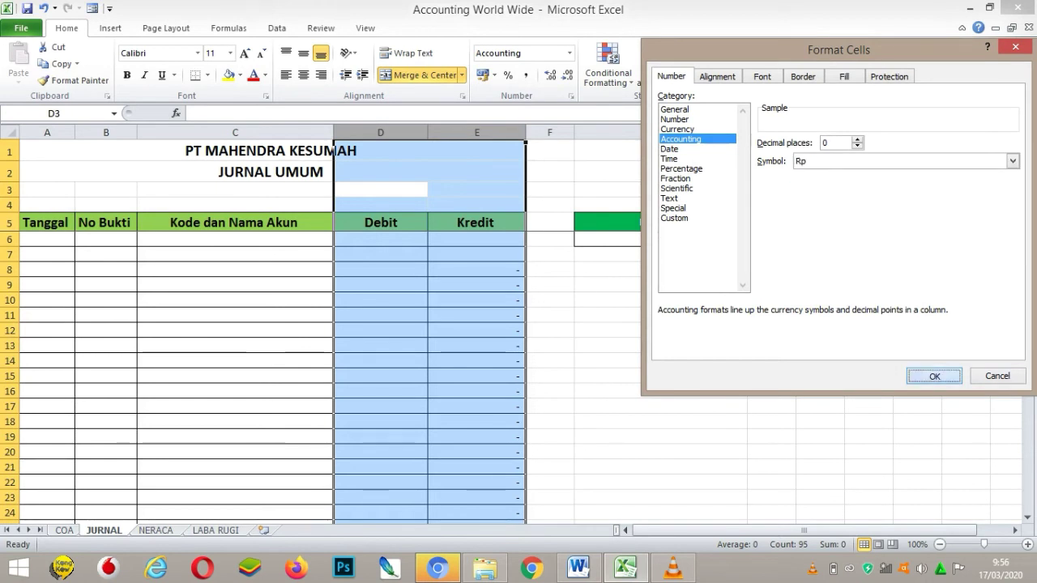
- Apply the comma style to the entire Debit and Kredit columns so amounts carry no currency symbol
left_click(381, 284)
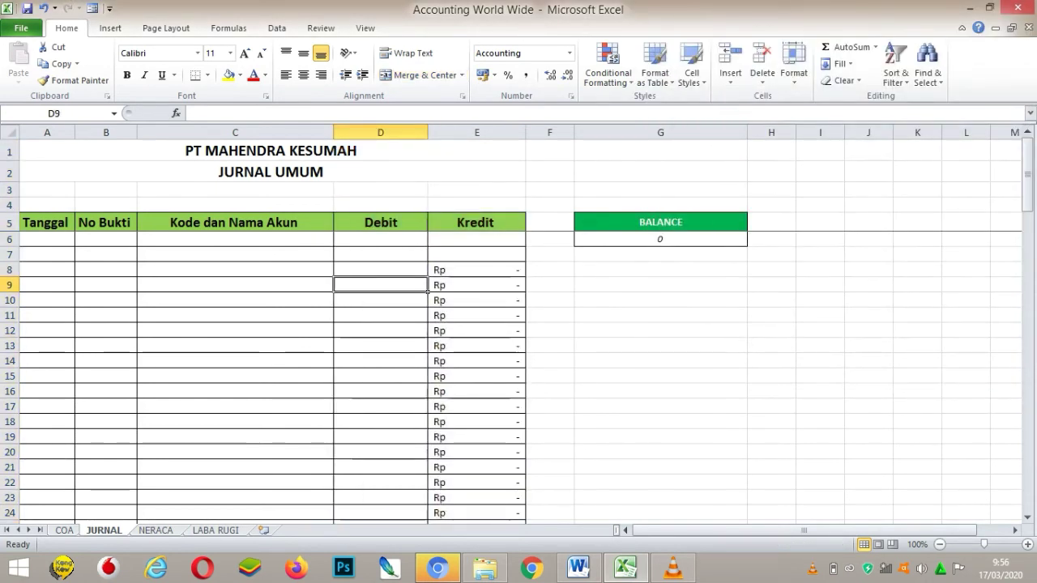
left_click_drag(381, 132, 476, 132)
left_click(525, 75)
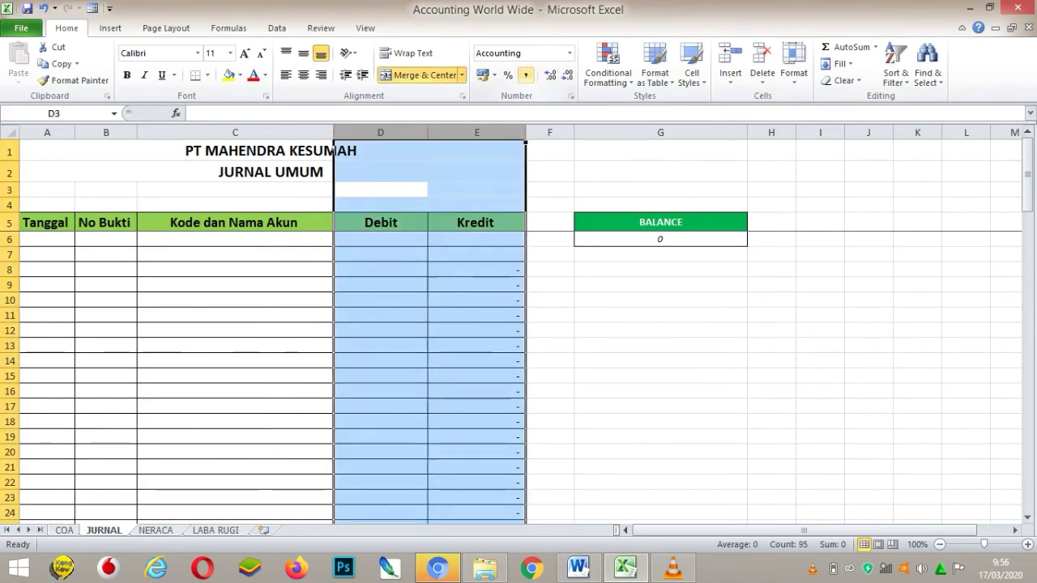
- Enter 20000 as a sample Debit amount in D7
left_click(381, 254)
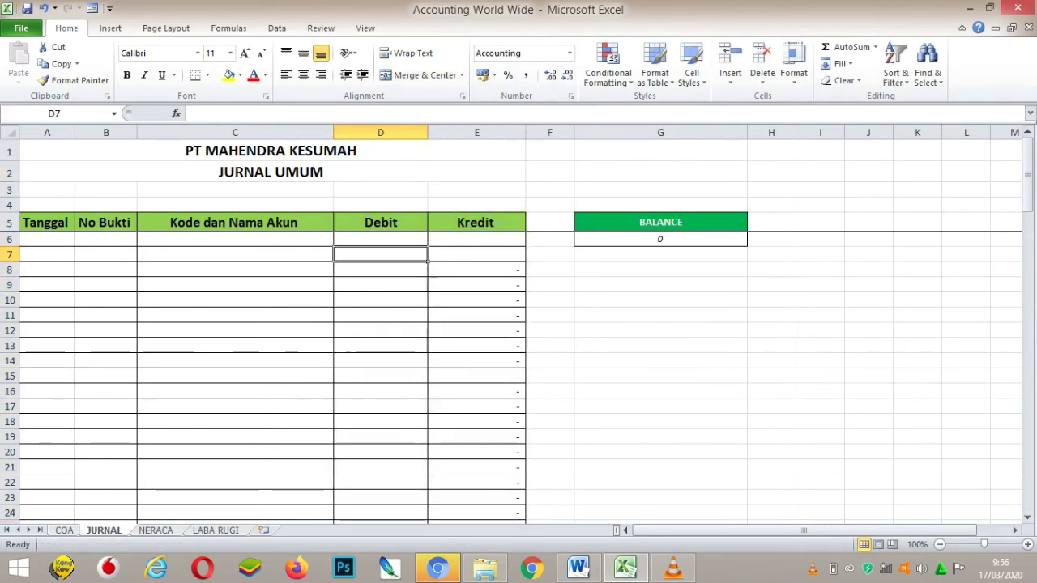
type("20000")
key("Return")
- Try the Accounting format with Rp on D7:E8 and return the cells to comma style
left_click_drag(381, 255, 476, 270)
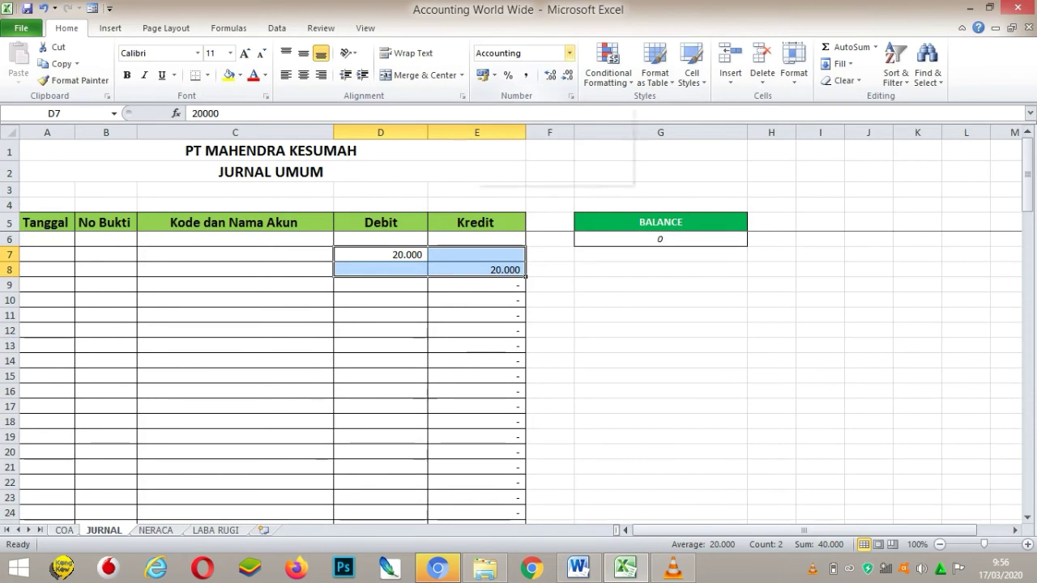
left_click(570, 53)
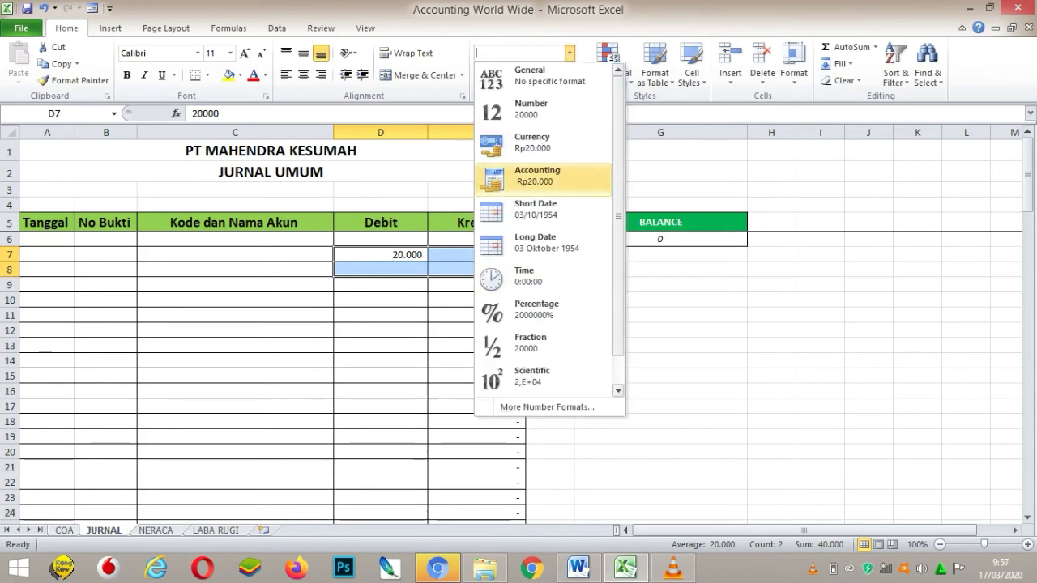
left_click(537, 176)
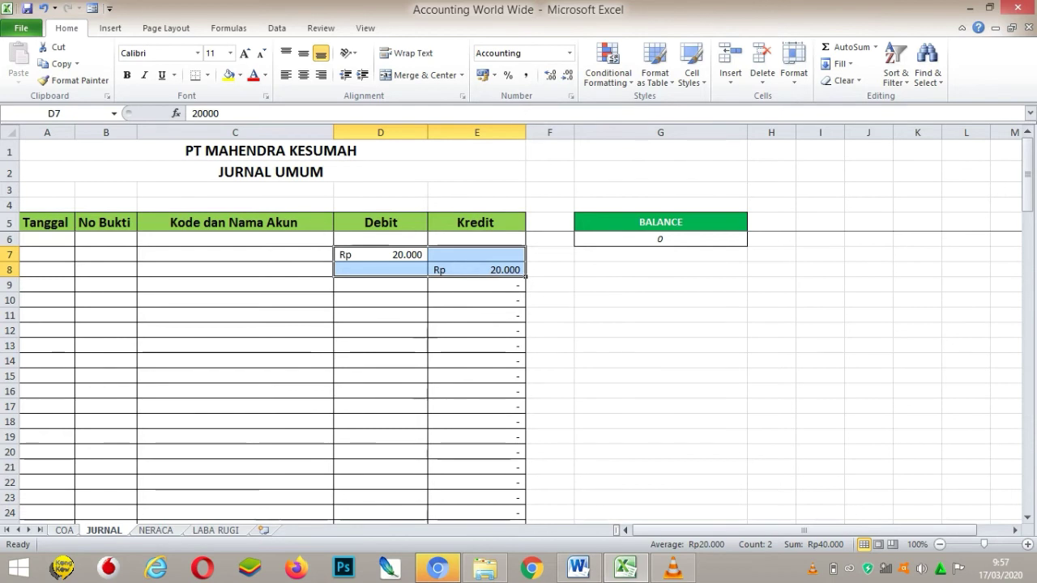
left_click(525, 75)
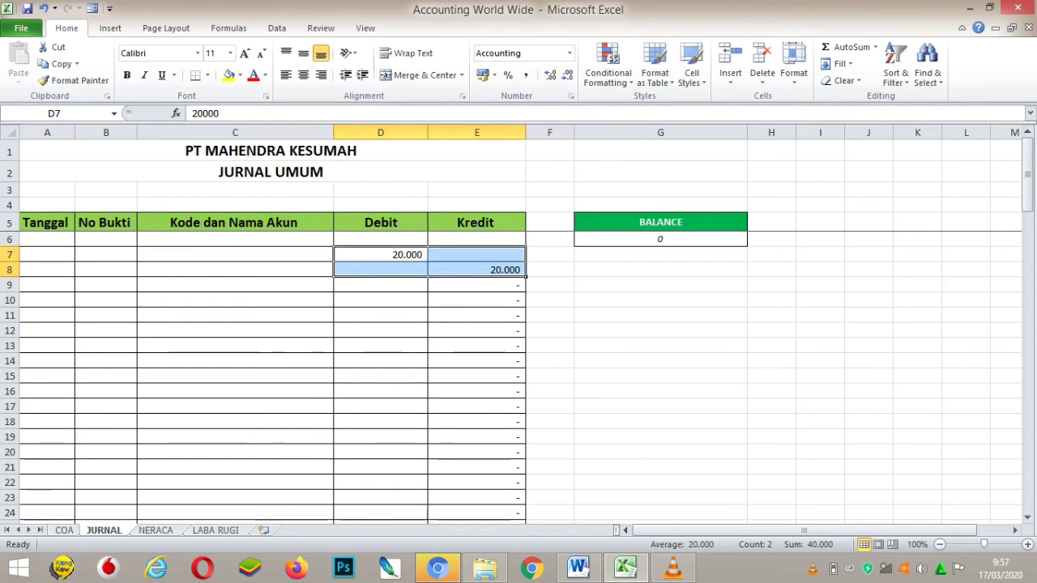
- Clear the sample Debit amount in D7
left_click(235, 239)
left_click(380, 254)
key("Delete")
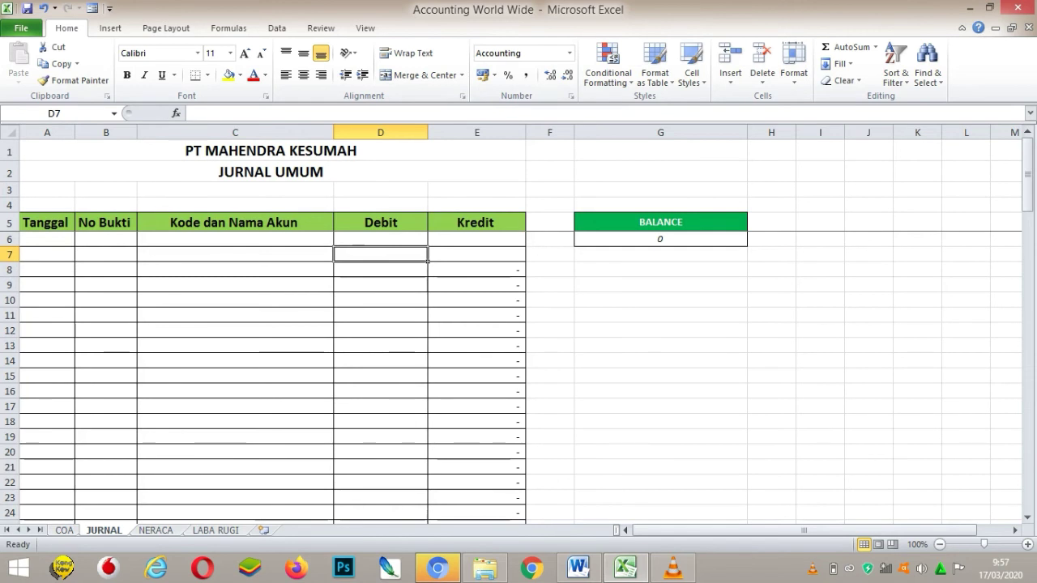
- Enter 20000 as the Debit amount in D7 to test the balance check in G5:G6
left_click_drag(661, 222, 742, 243)
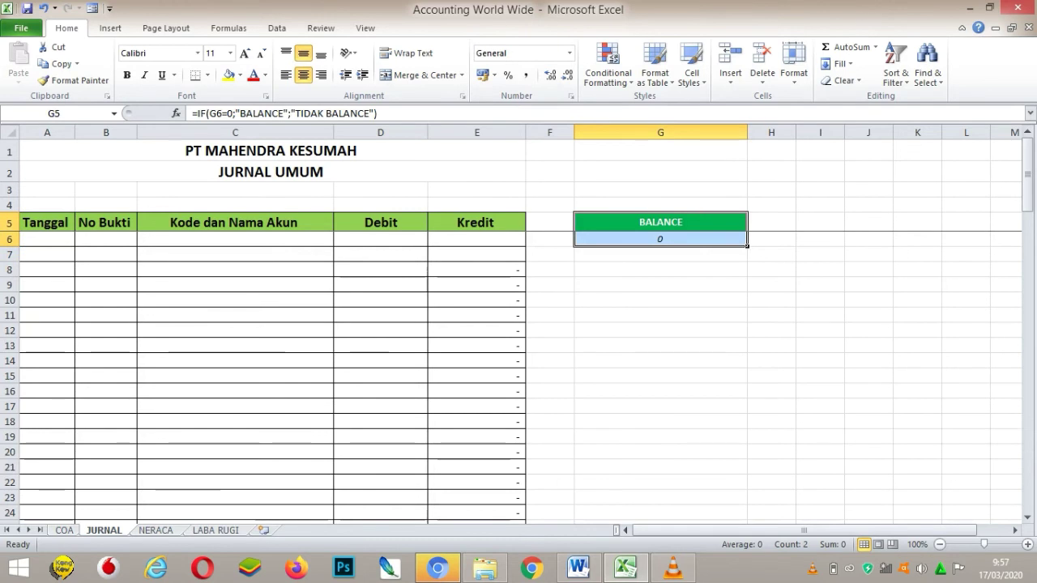
left_click(661, 222)
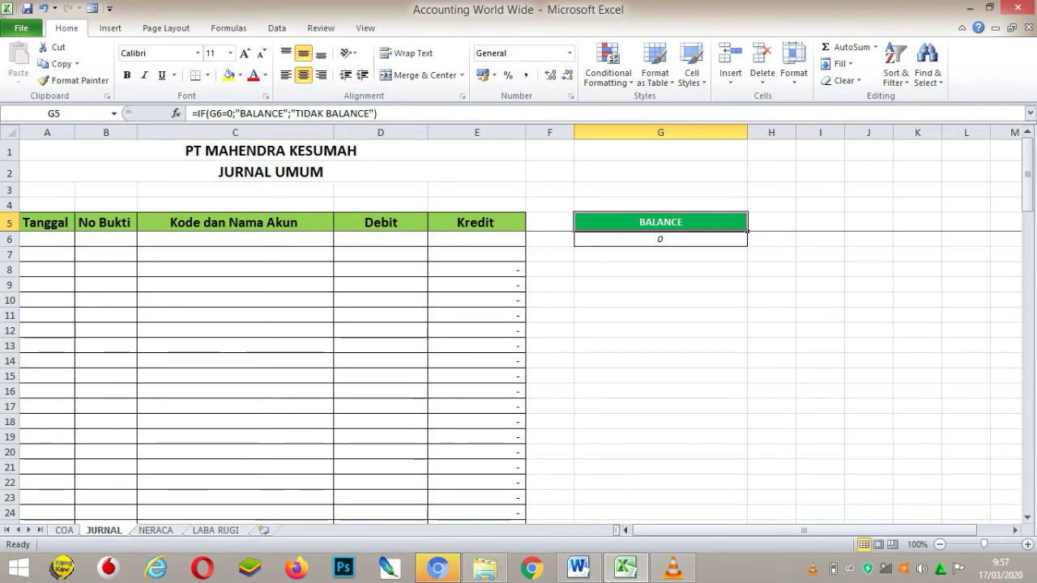
left_click(423, 257)
type("2000")
key("Return")
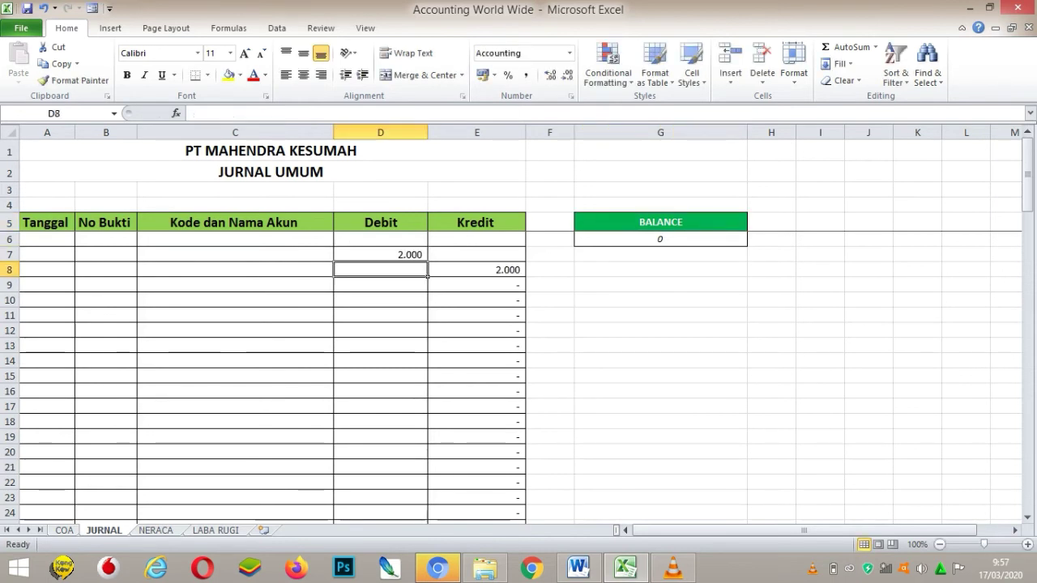
left_click(423, 255)
key("F2")
key("BackSpace")
type("00")
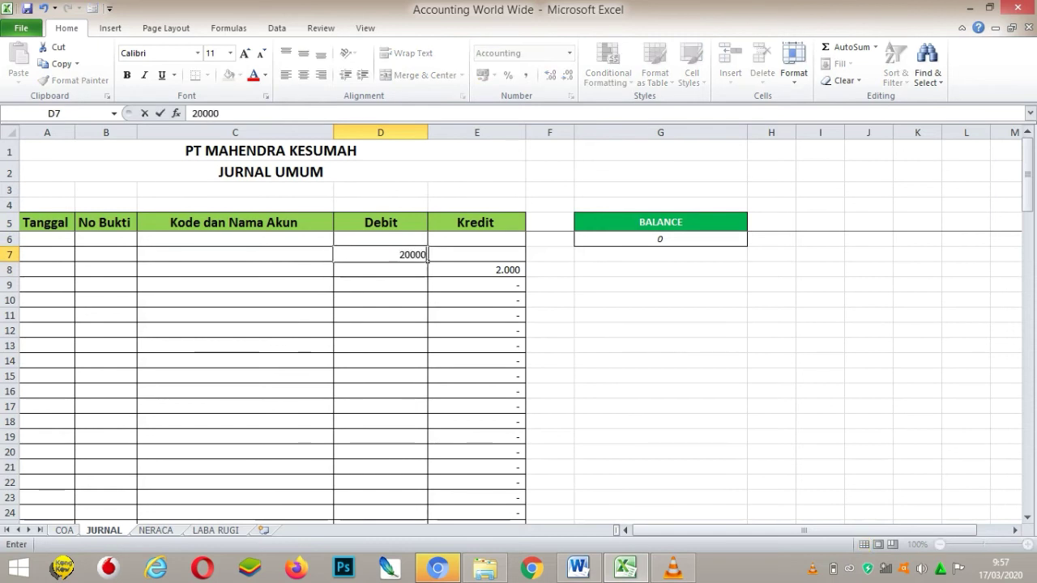
key("Return")
- Replace the Kredit formula in E8 with the fixed amount 25000
key("Right")
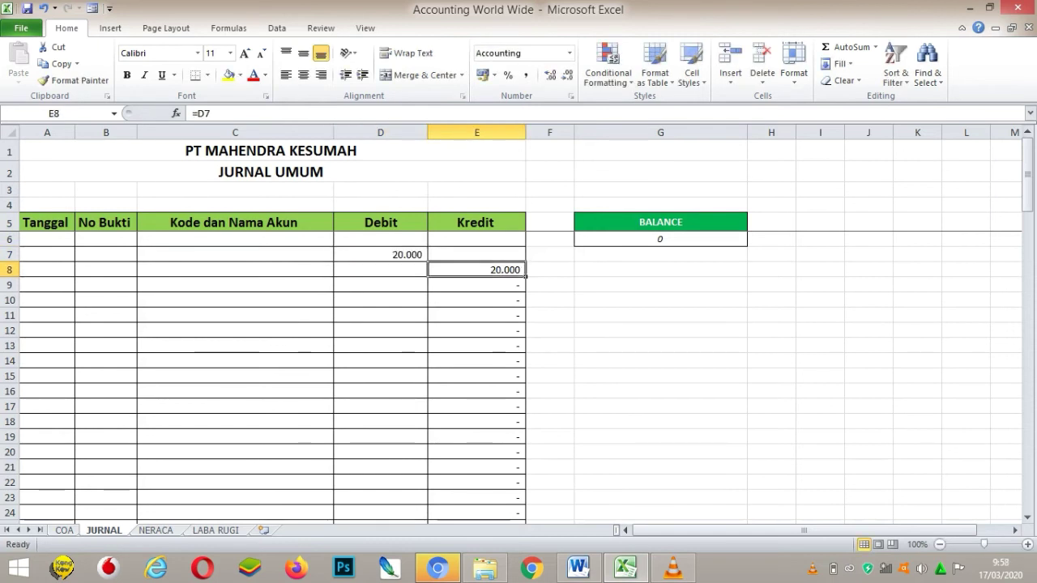
key("F2")
key("BackSpace")
key("BackSpace")
key("BackSpace")
type("25000")
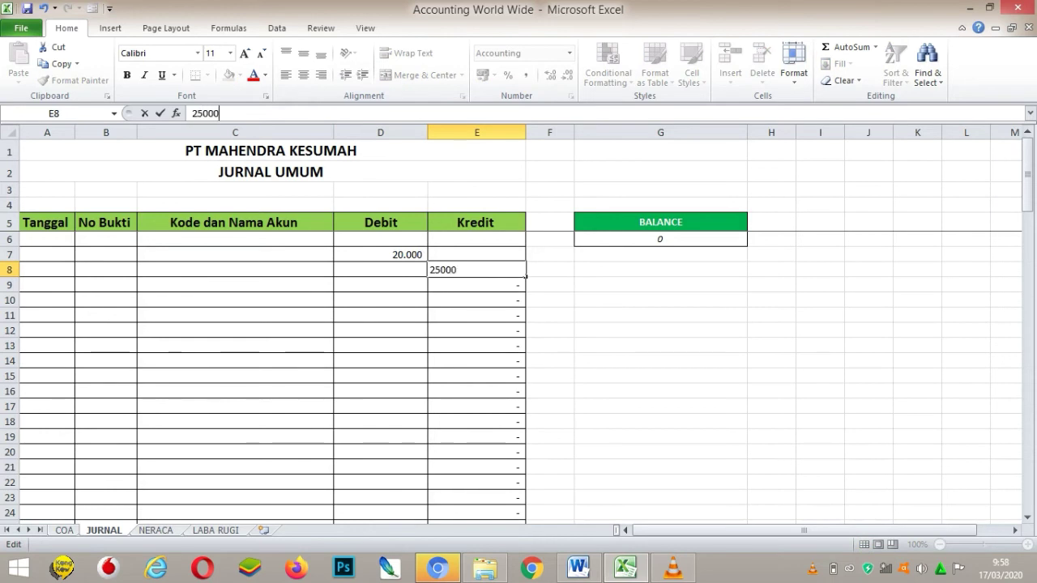
key("Return")
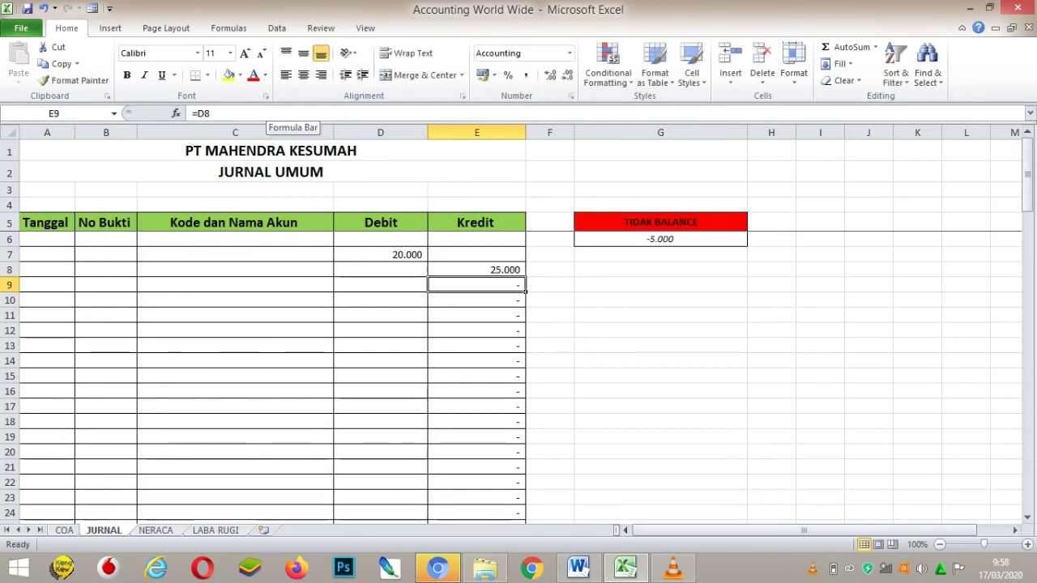
- Inspect the balance status formula in G5 and the debit-credit difference formula in G6
left_click(660, 221)
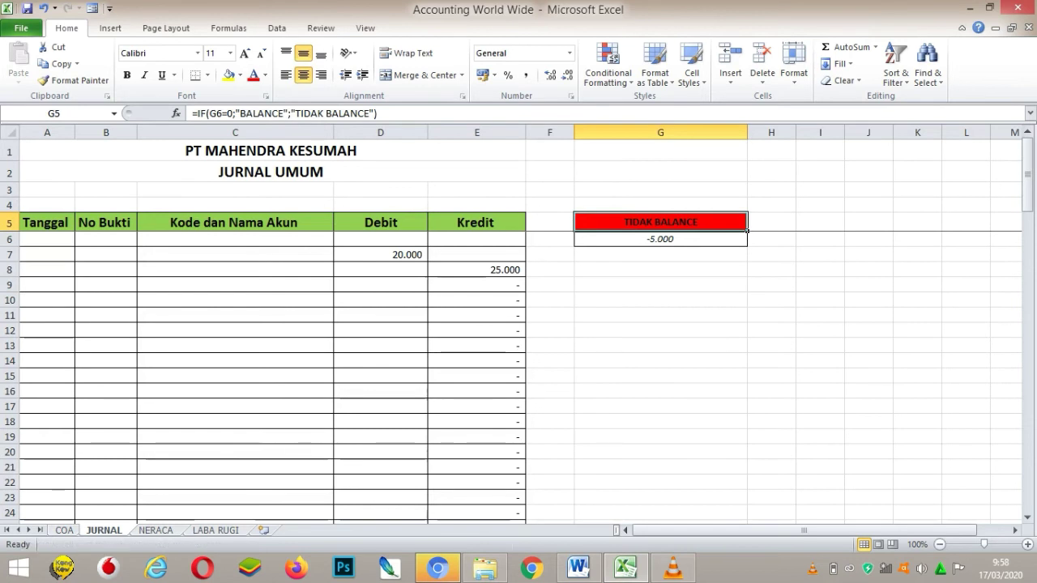
key("Down")
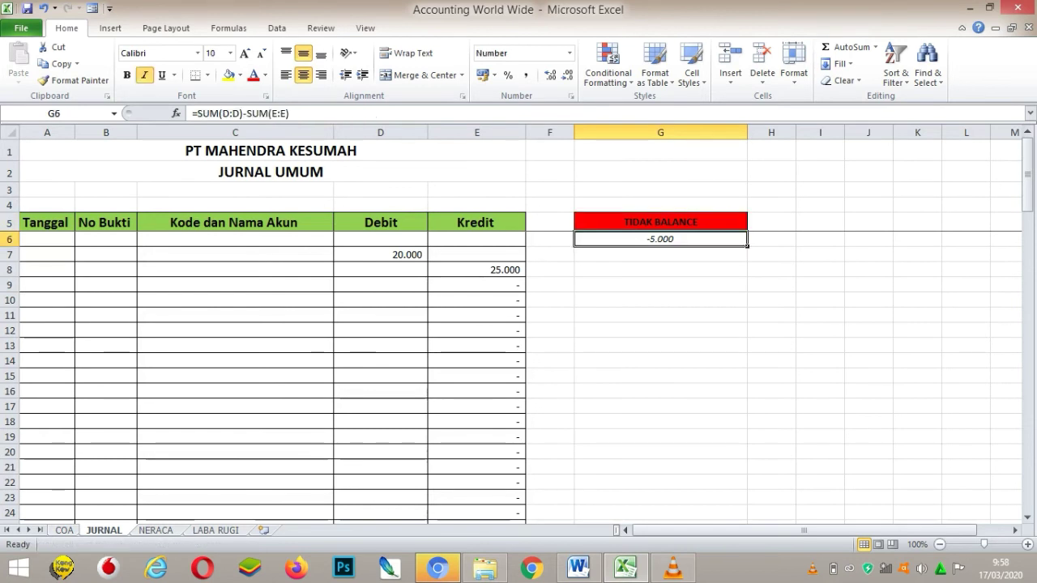
left_click(1028, 544)
left_click(1027, 545)
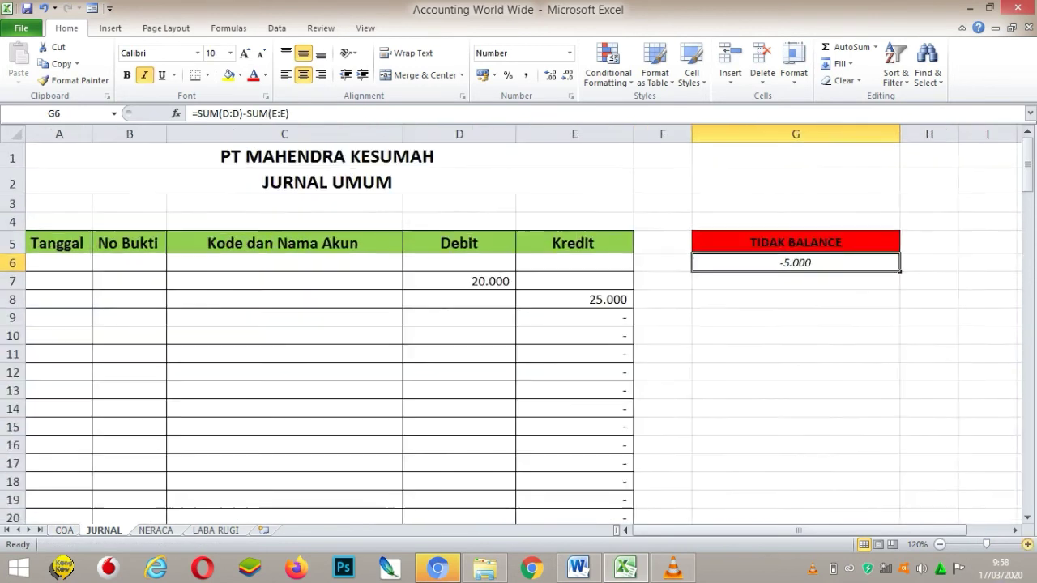
- Compare the Debit amount in D7 with the balance status formula in G5
left_click(1027, 544)
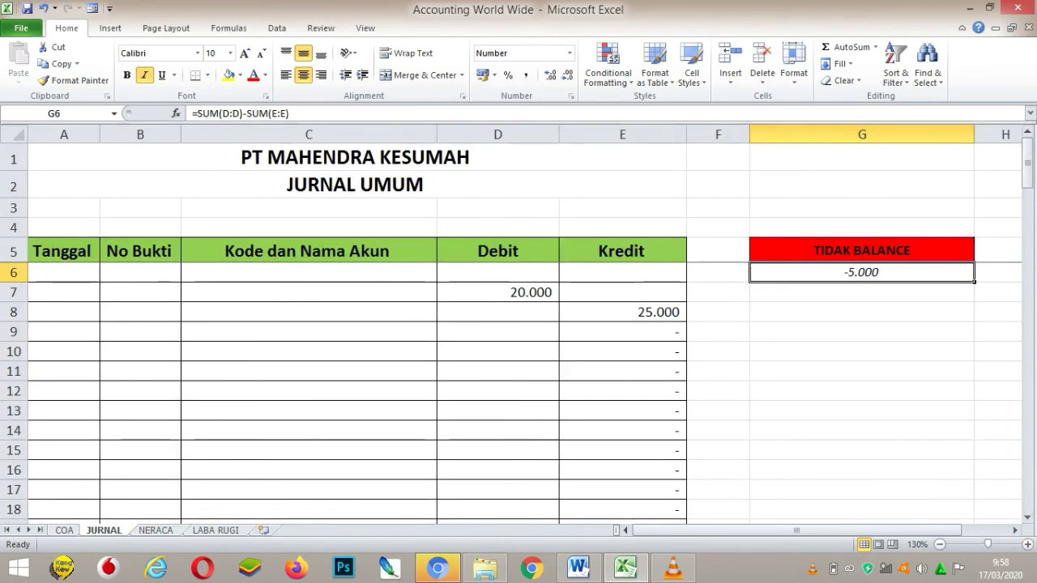
left_click(862, 250)
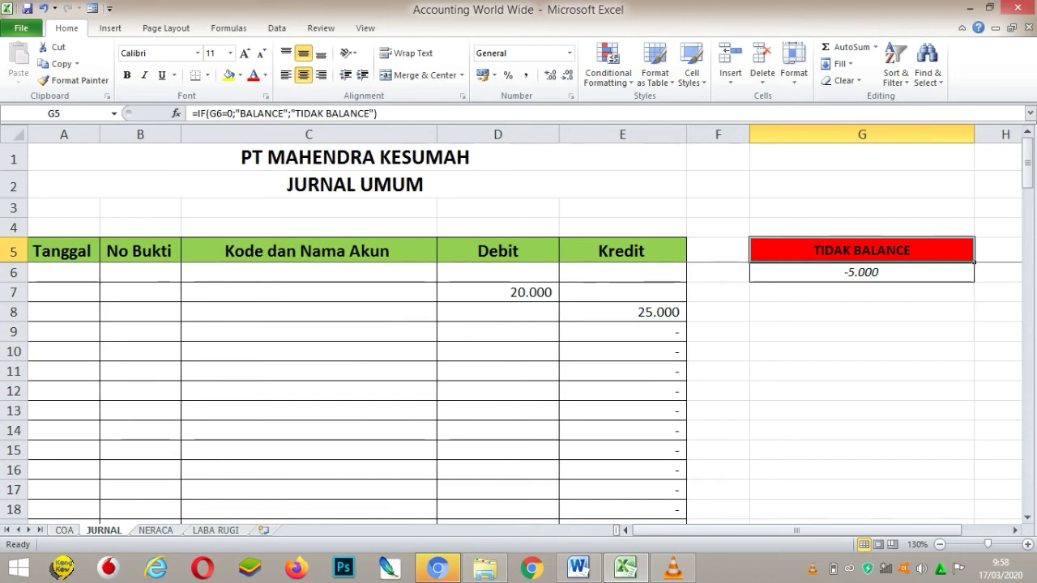
left_click(497, 272)
left_click(498, 291)
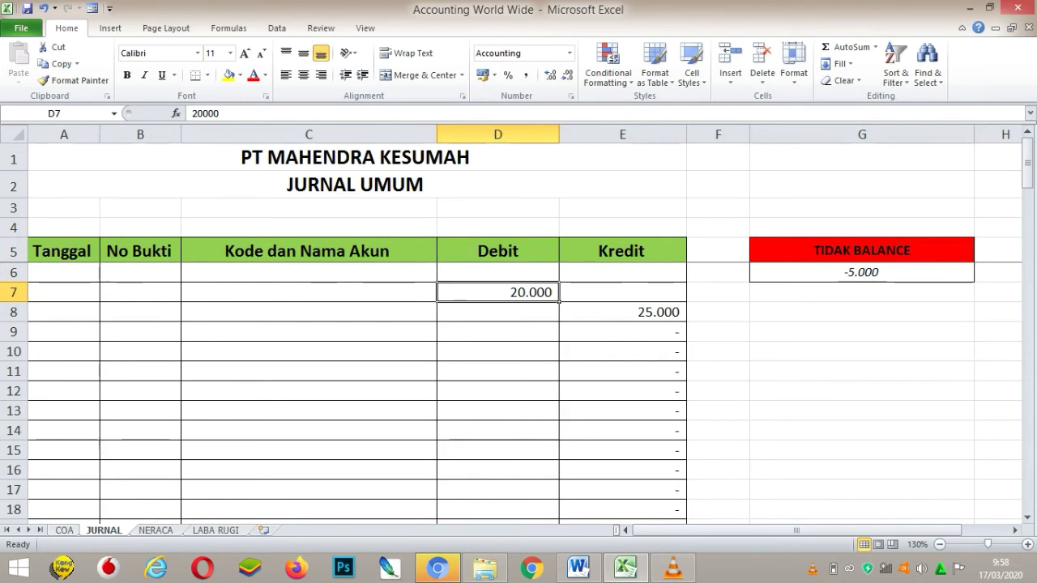
left_click(862, 250)
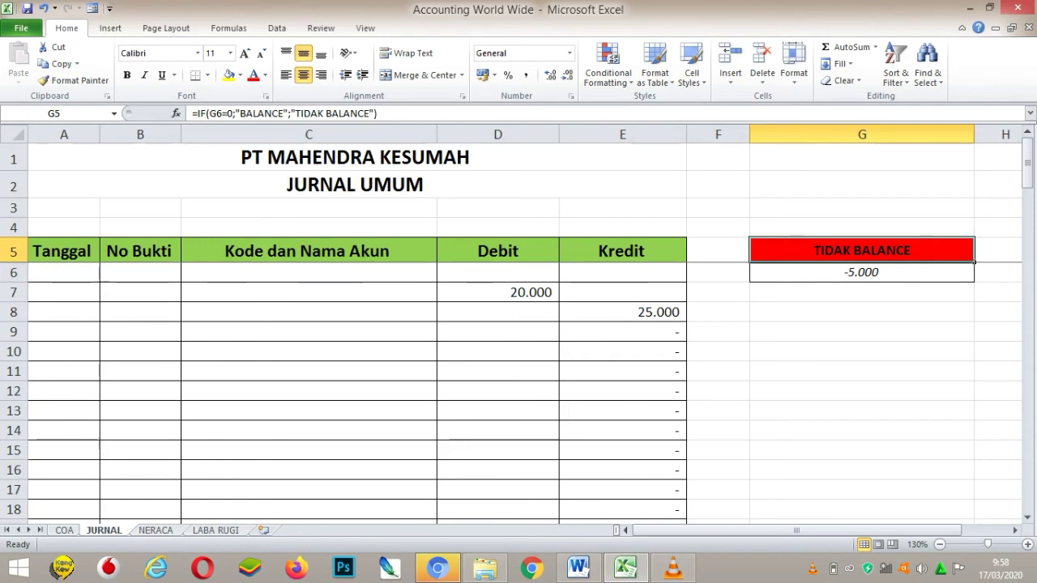
left_click(498, 292)
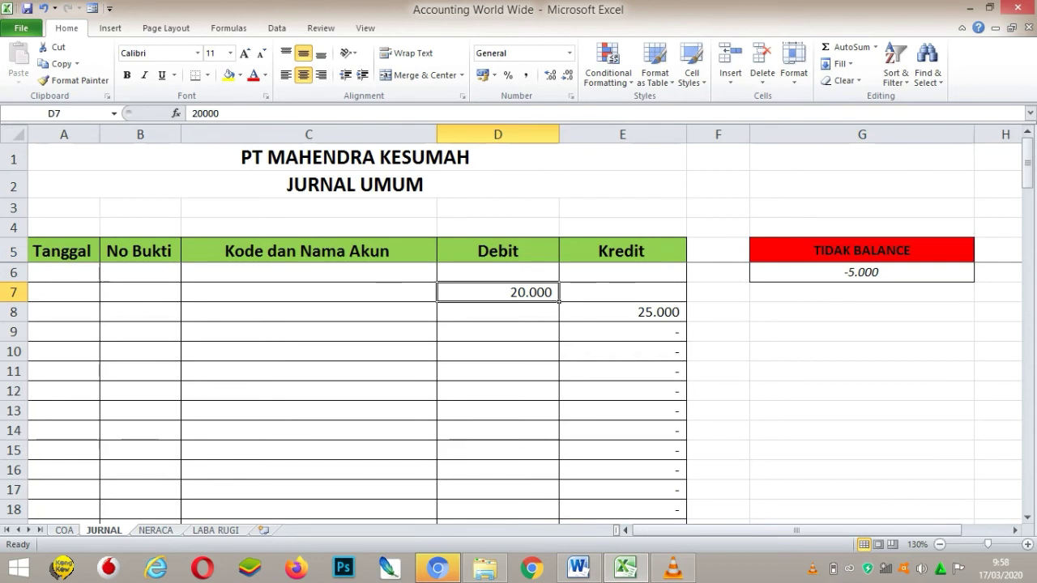
key("Delete")
left_click(623, 311)
key("ctrl+z")
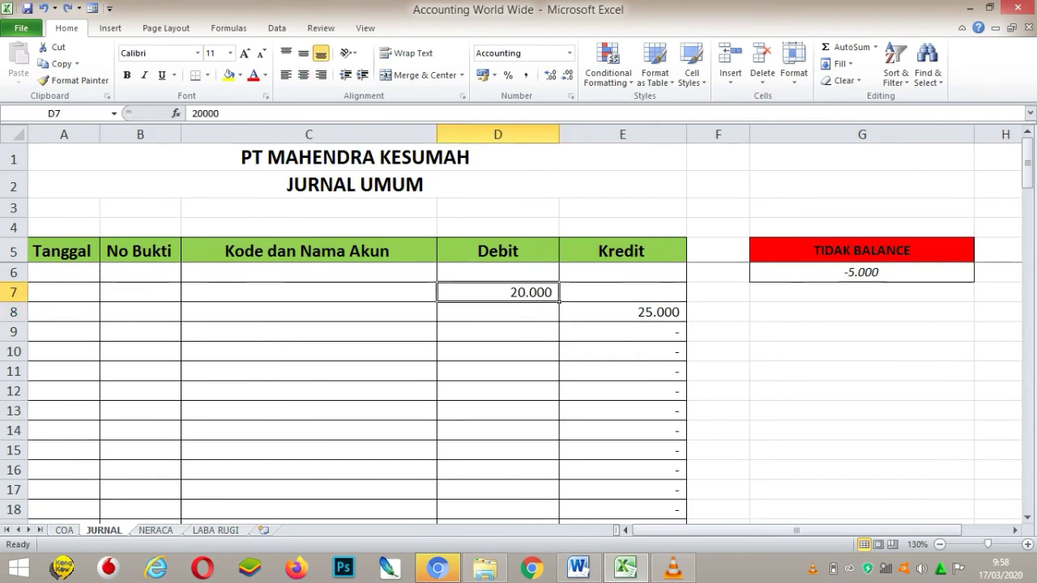
- Replace the fixed Kredit amount in E8 with the formula =D7, and clear the sample Debit amount in D7
scroll(519, 324, "down", 1)
left_click(796, 262)
left_click(574, 299)
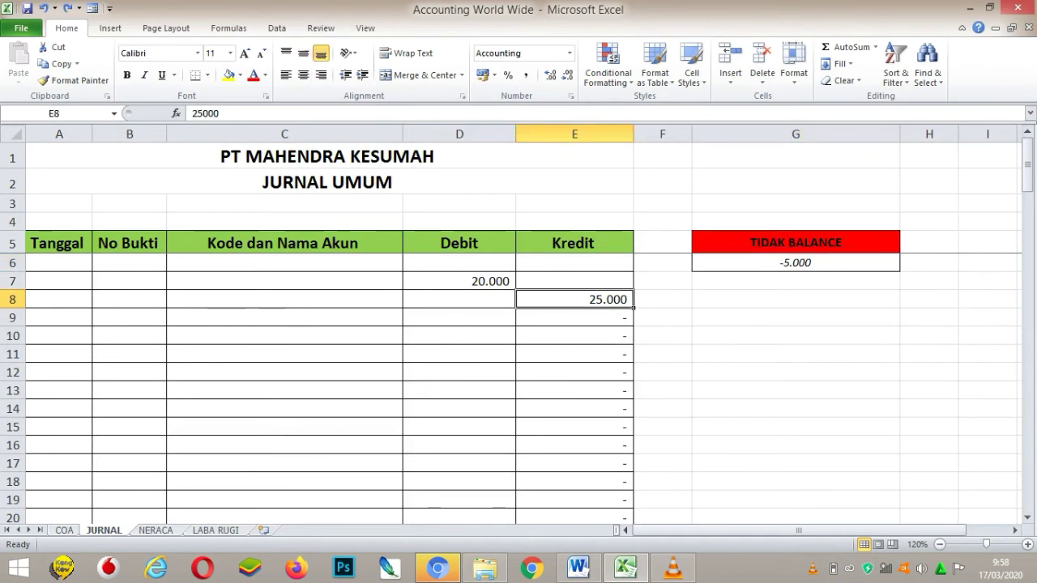
type("=")
key("Up")
key("Left")
key("Return")
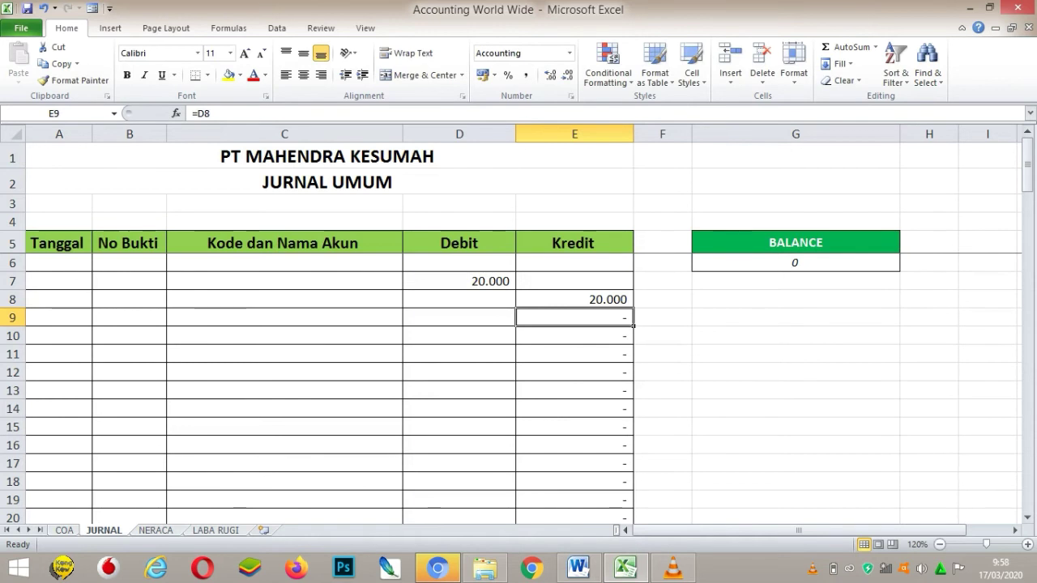
left_click(459, 281)
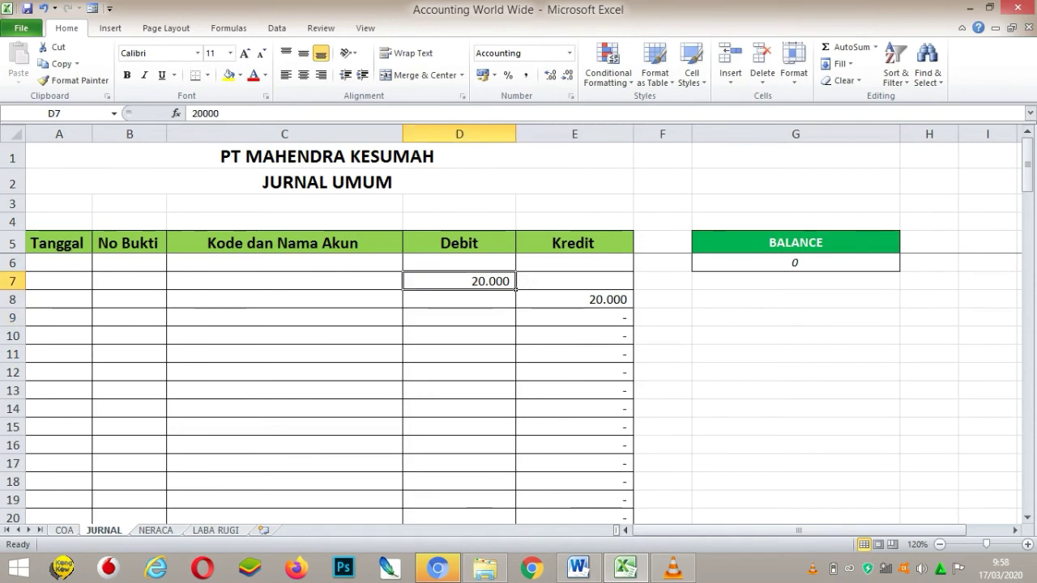
key("Delete")
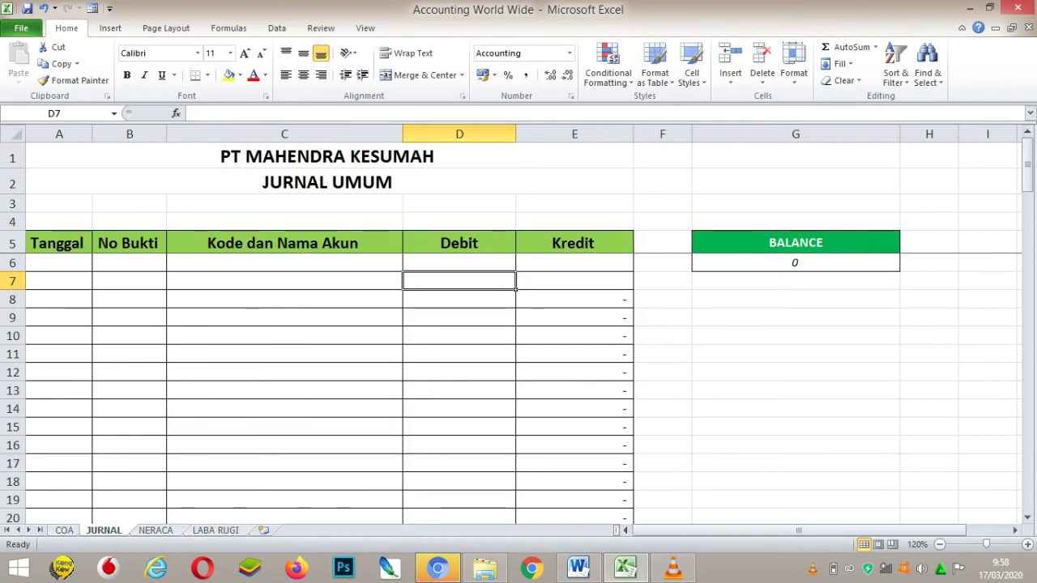
- Examine the IF formula behind the balance status in G5 and the debit-credit difference formula in G6
left_click(796, 242)
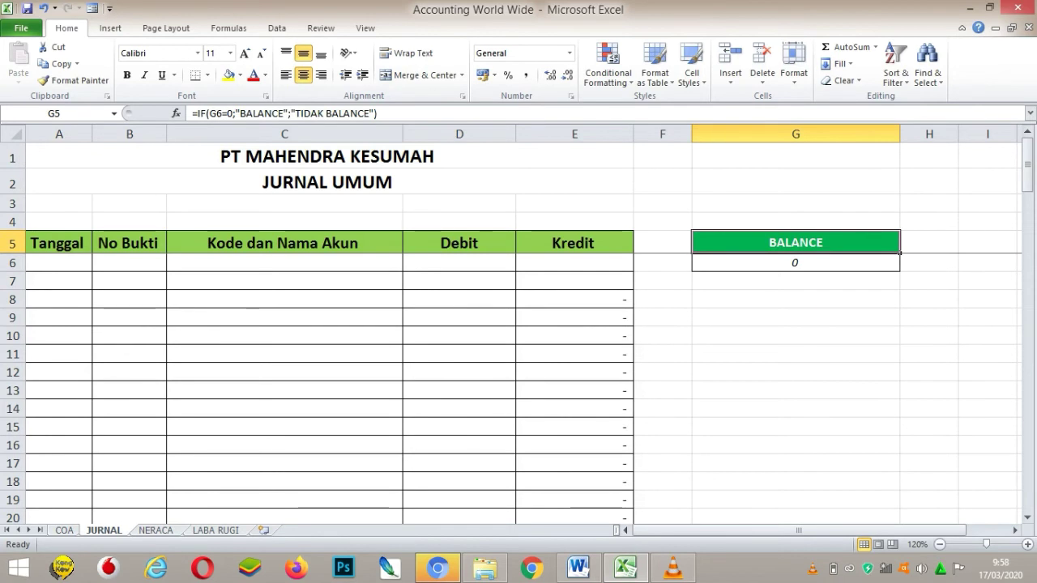
left_click_drag(899, 253, 907, 275)
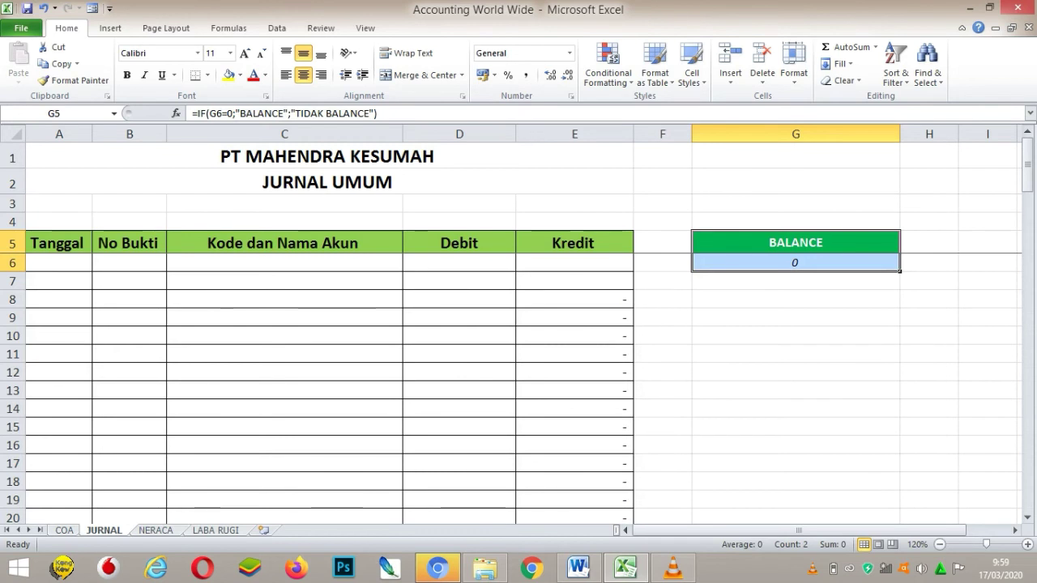
left_click_drag(907, 276, 901, 256)
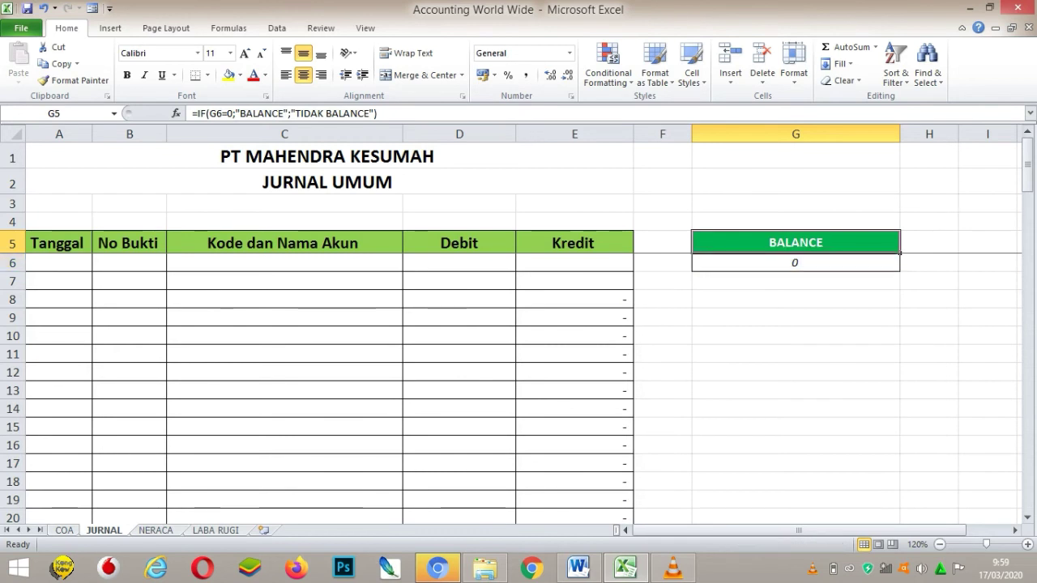
double_click(796, 242)
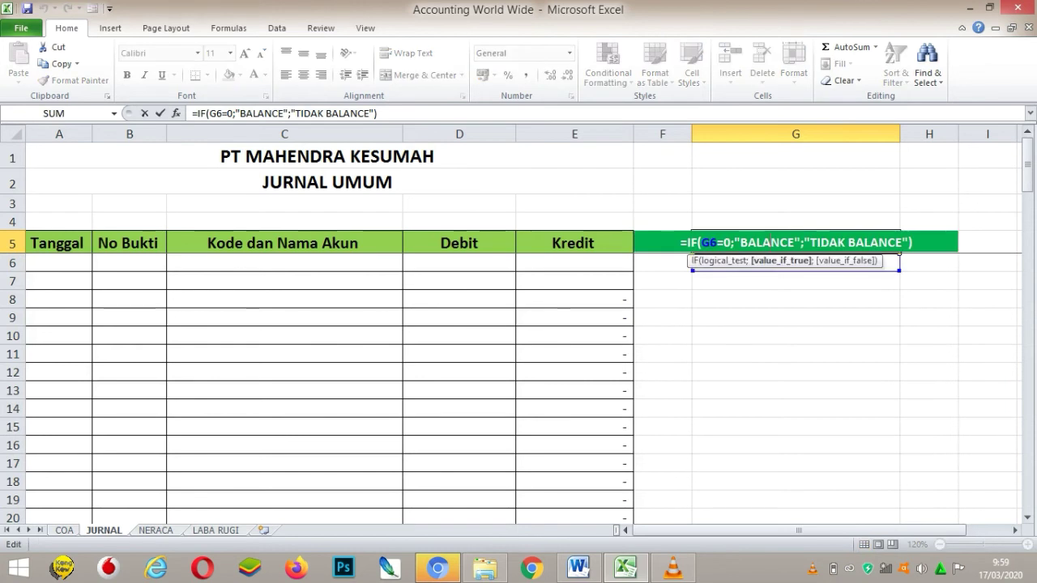
key("Return")
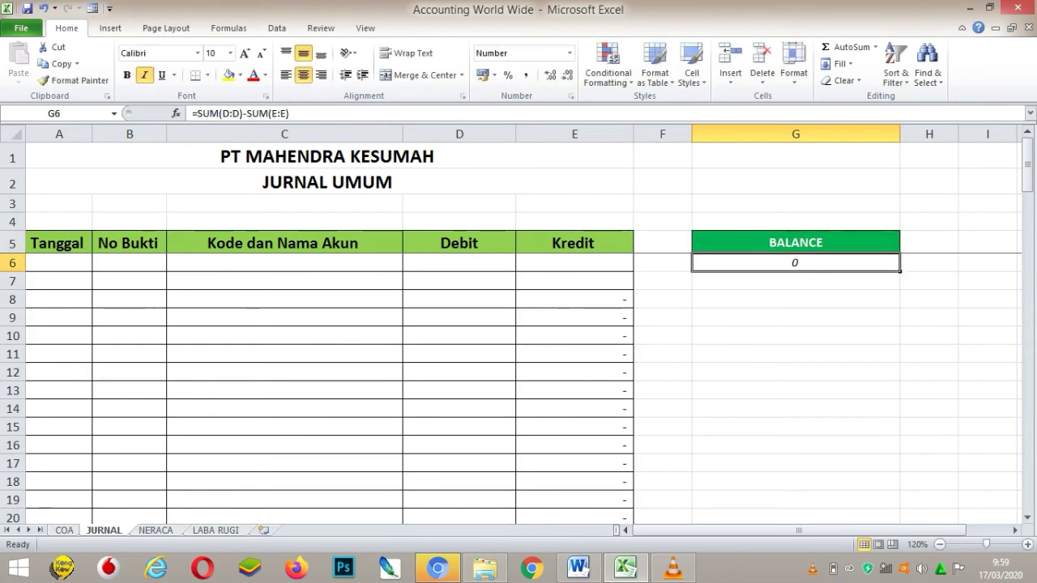
key("Up")
key("F2")
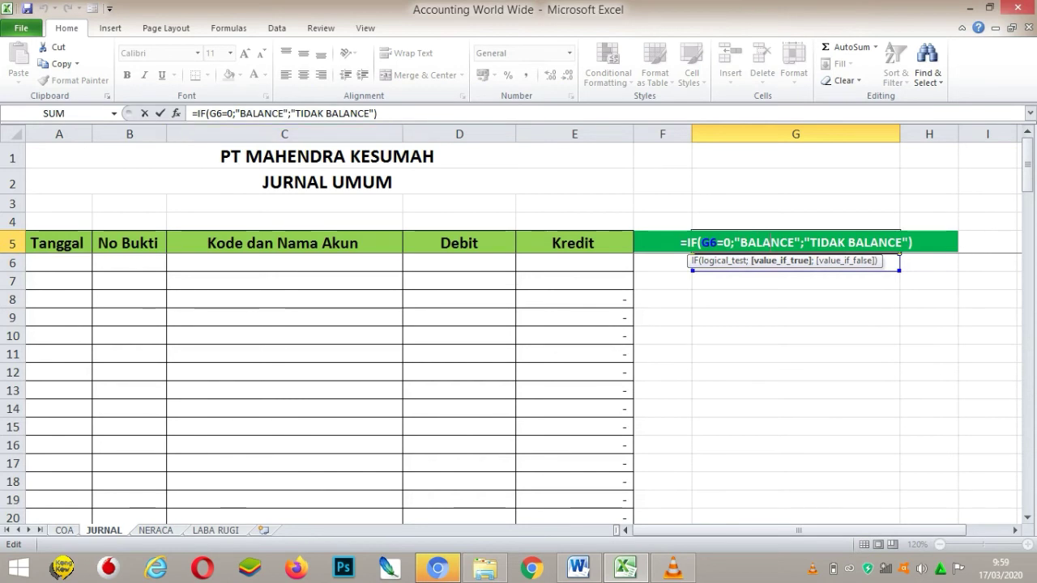
key("Return")
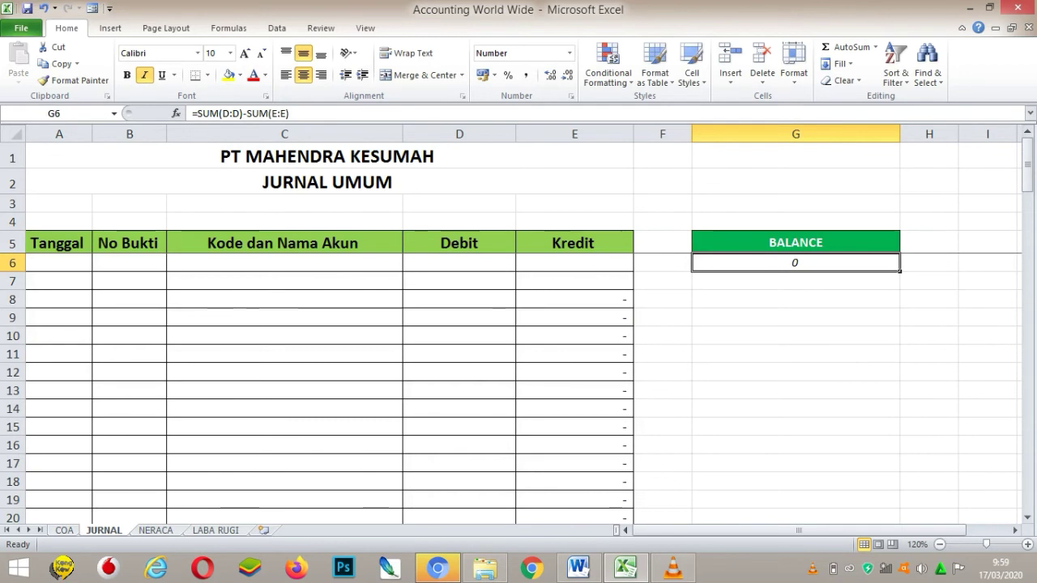
double_click(810, 242)
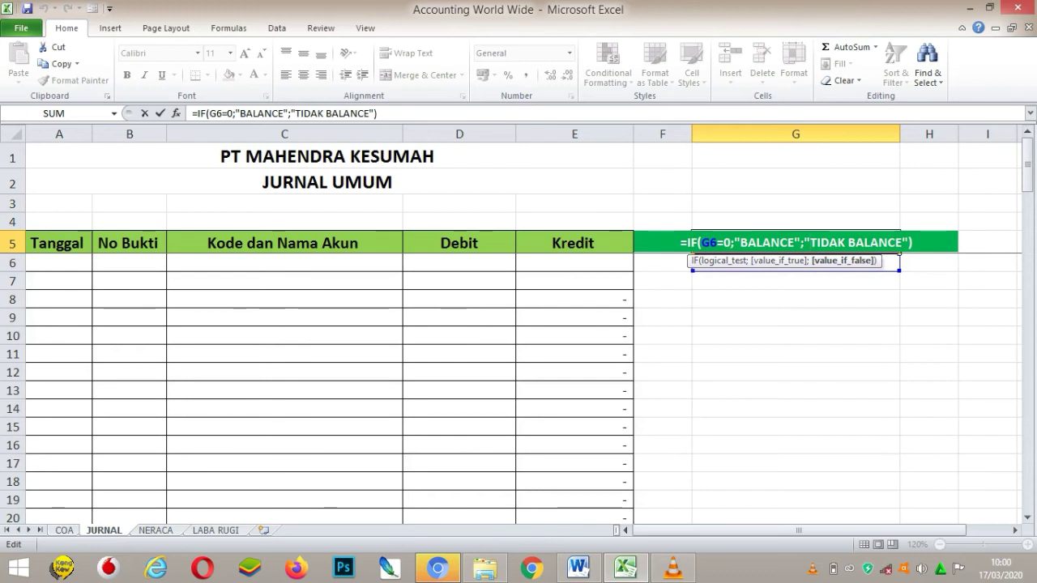
key("Return")
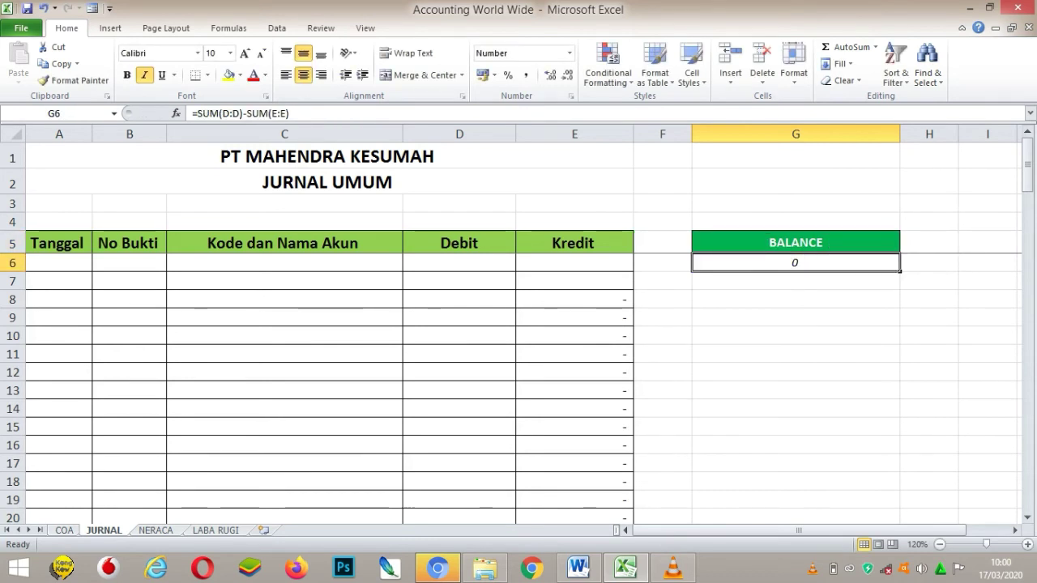
key("F2")
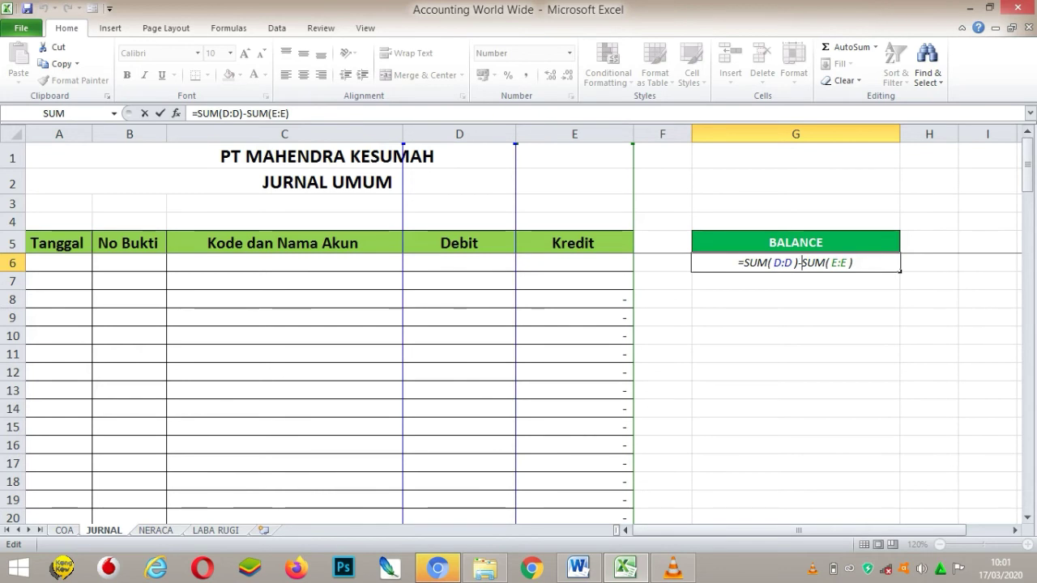
key("Return")
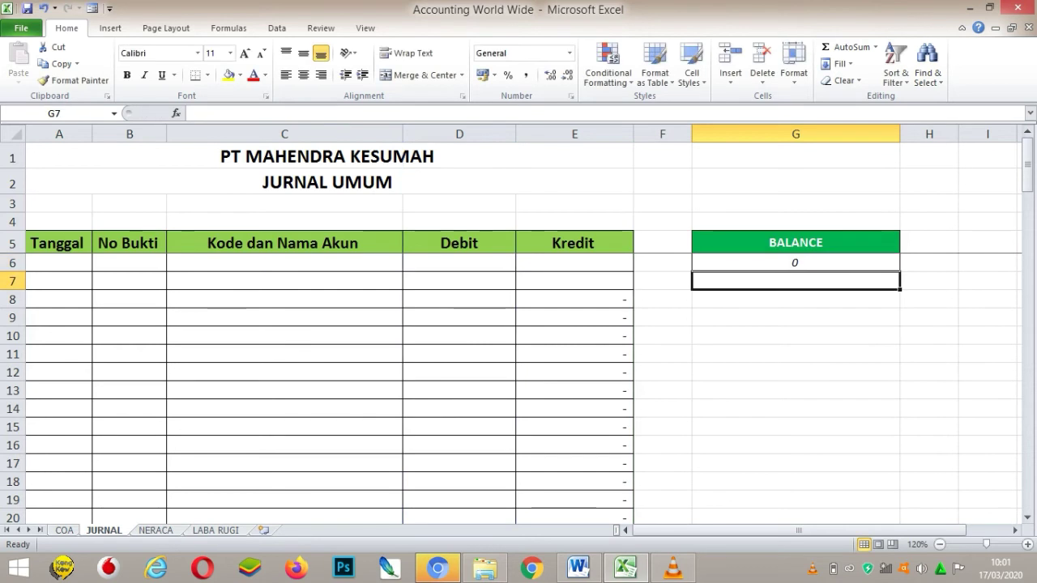
- Change the range of the first SUM in G6's difference formula to F:F
key("Up")
key("F2")
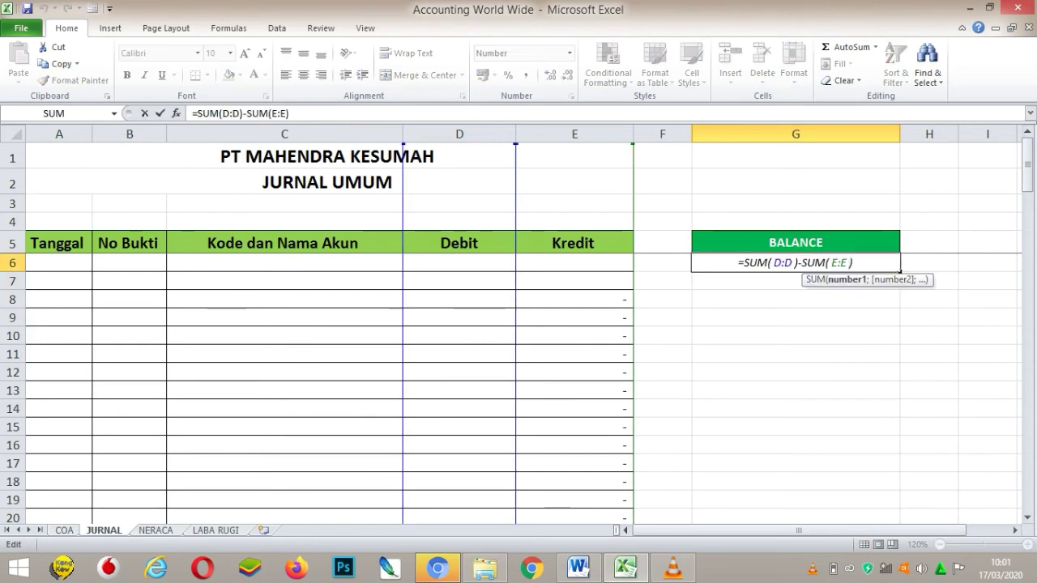
left_click_drag(799, 263, 774, 263)
type("F:F")
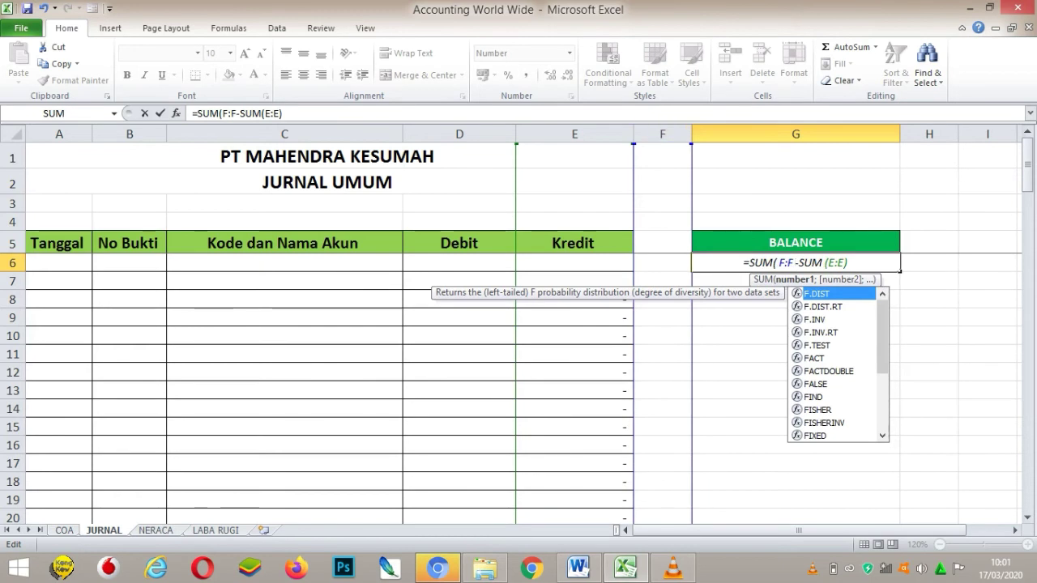
type(")")
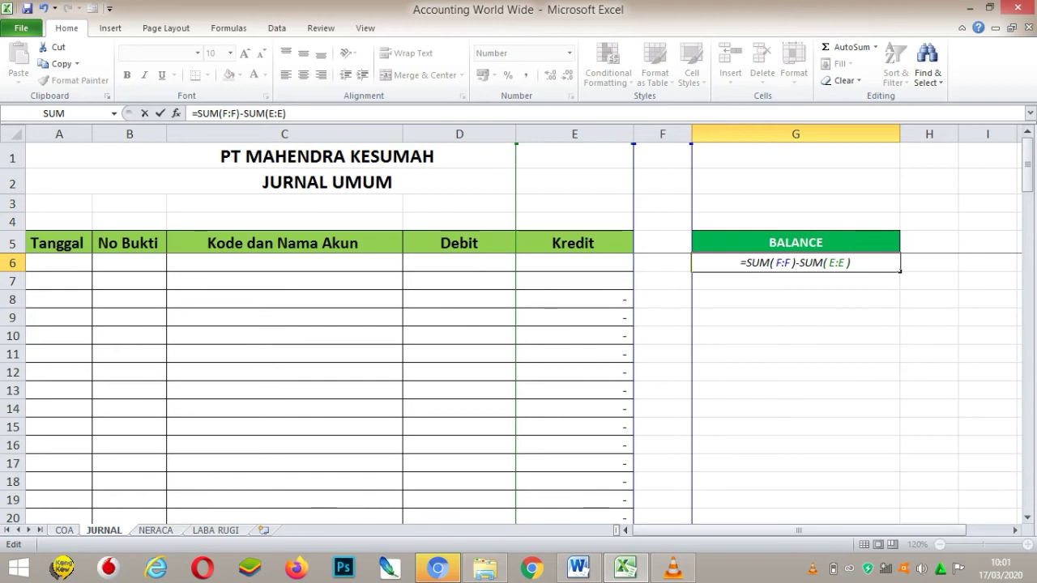
- Set the first SUM range in G6 to the Debit column D:D so the formula reads =SUM(D:D)-SUM(E:E)
key("Left")
key("Left")
key("Left")
key("BackSpace")
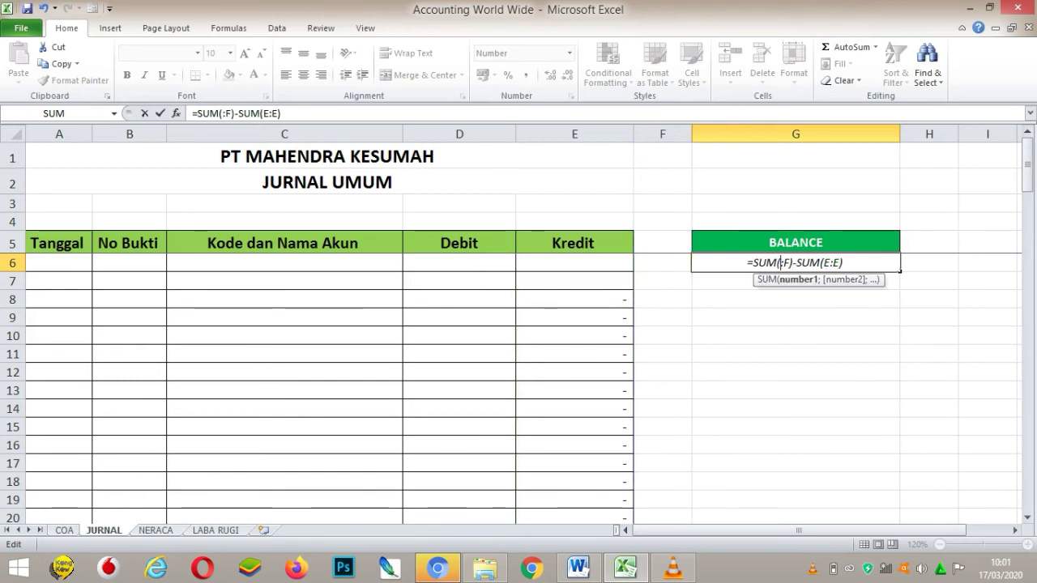
type("D")
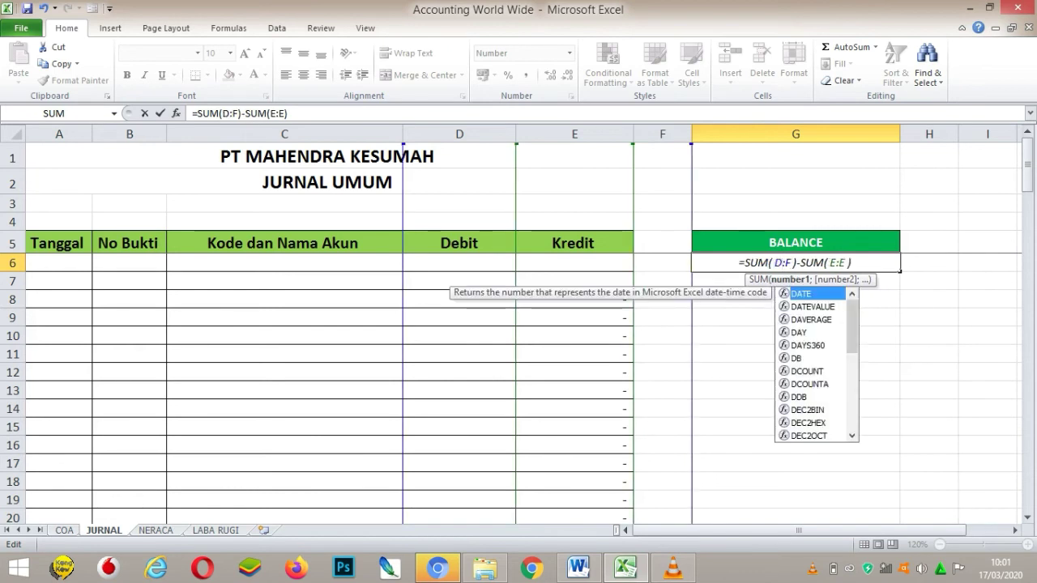
key("Right")
key("Right")
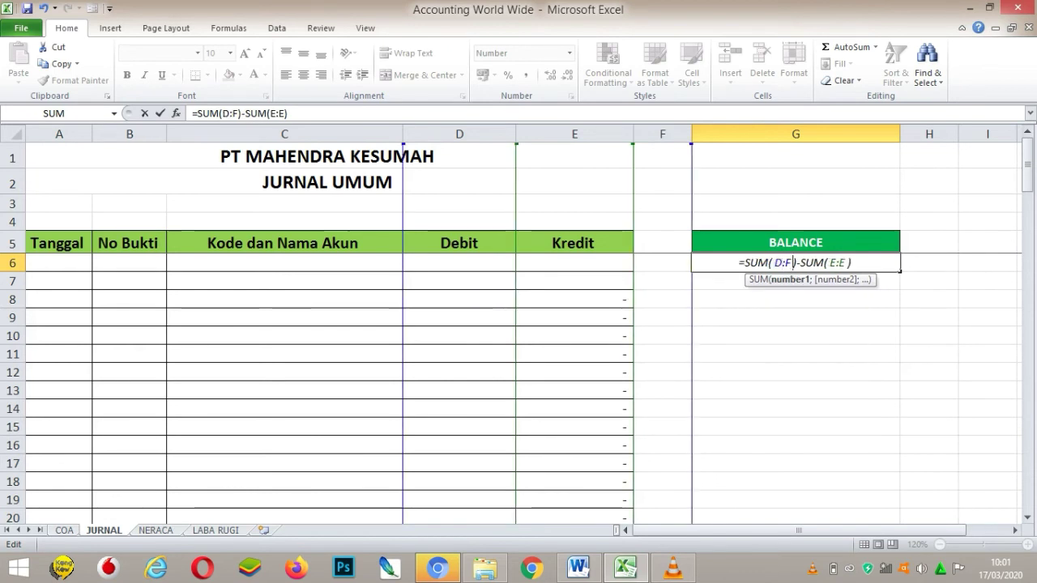
key("BackSpace")
type("D")
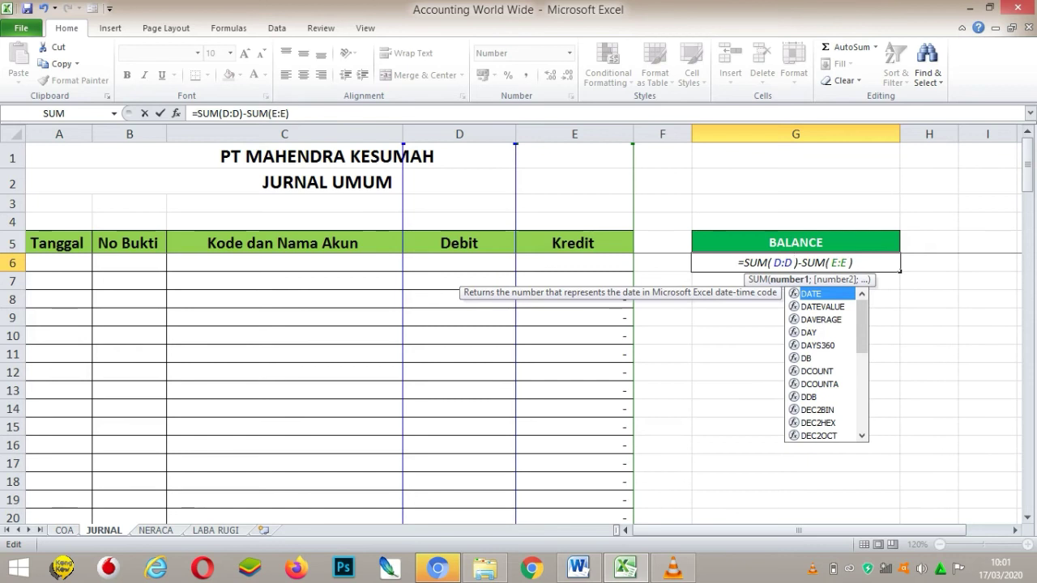
key("Return")
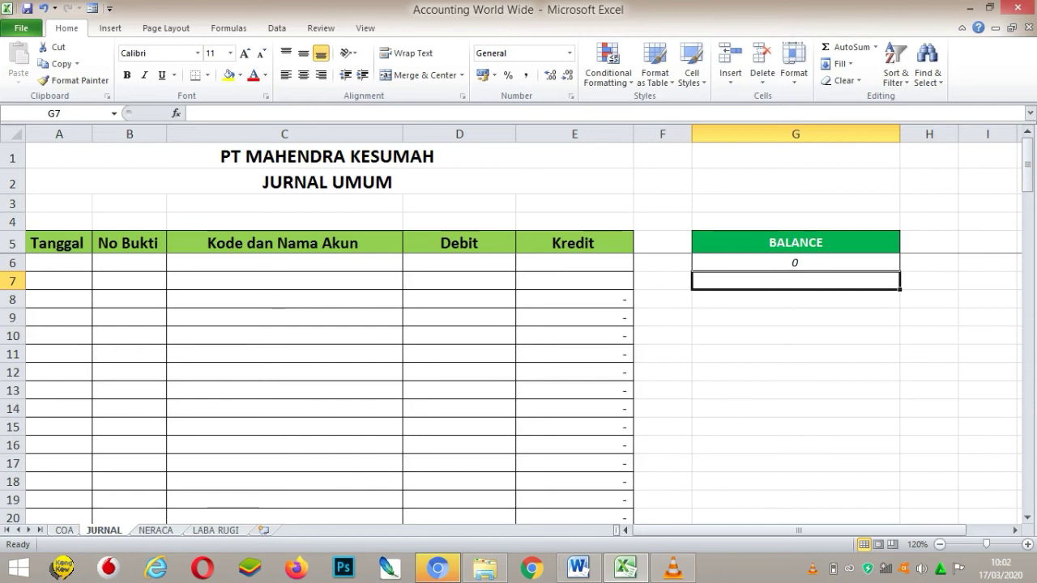
- Enter the first transaction's date, 1/12/2004, in the Tanggal cell A6
left_click(60, 263)
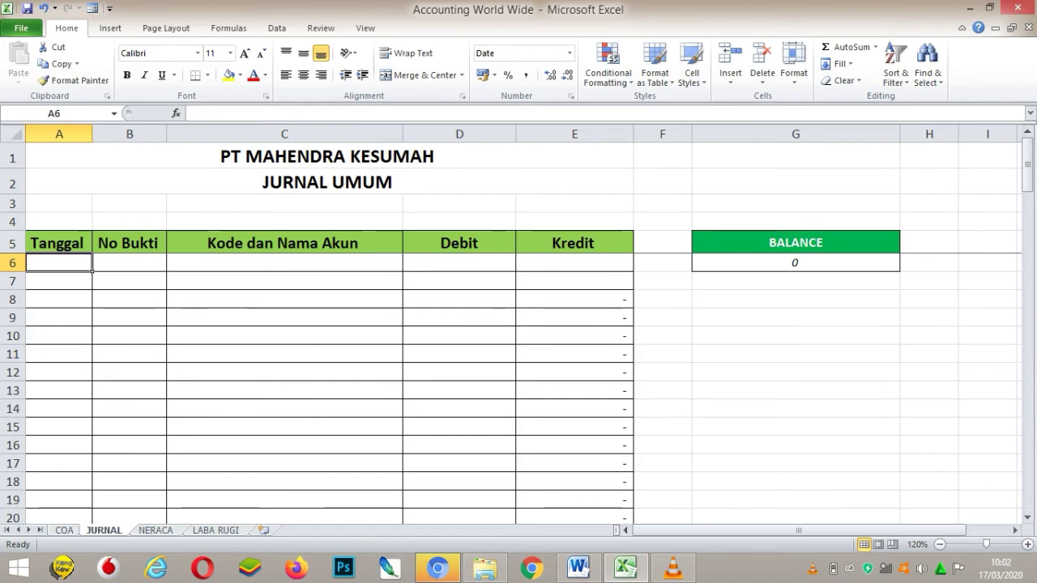
type("1/12")
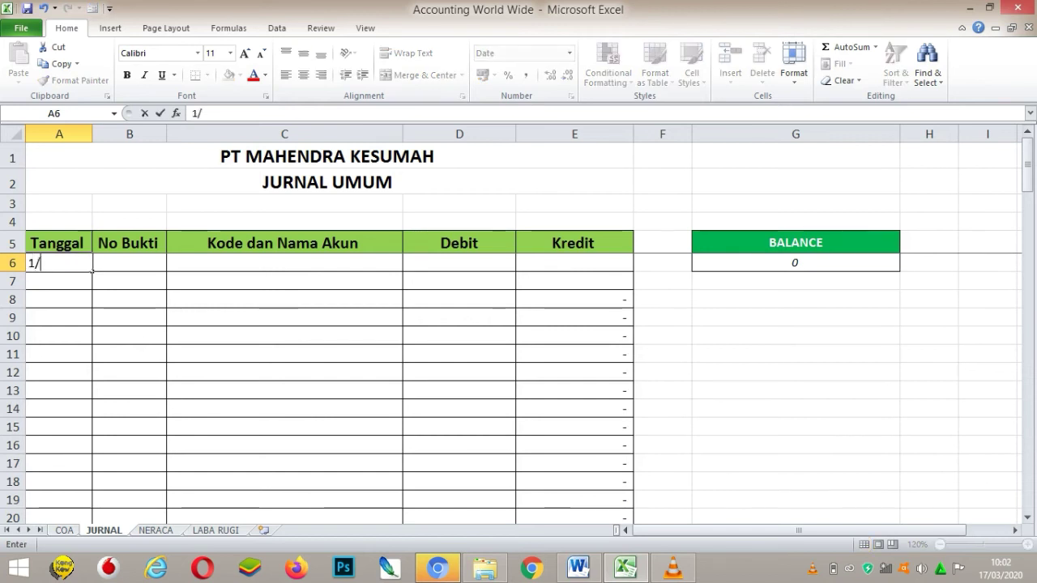
key("BackSpace")
key("BackSpace")
key("BackSpace")
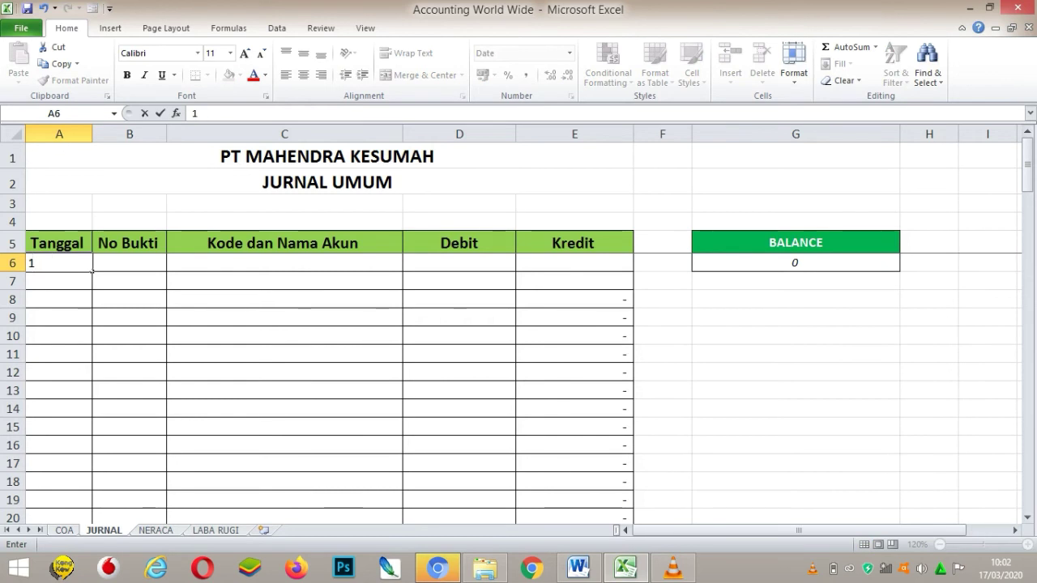
type("/12/2")
key("BackSpace")
type("2001")
key("BackSpace")
type("4")
key("Tab")
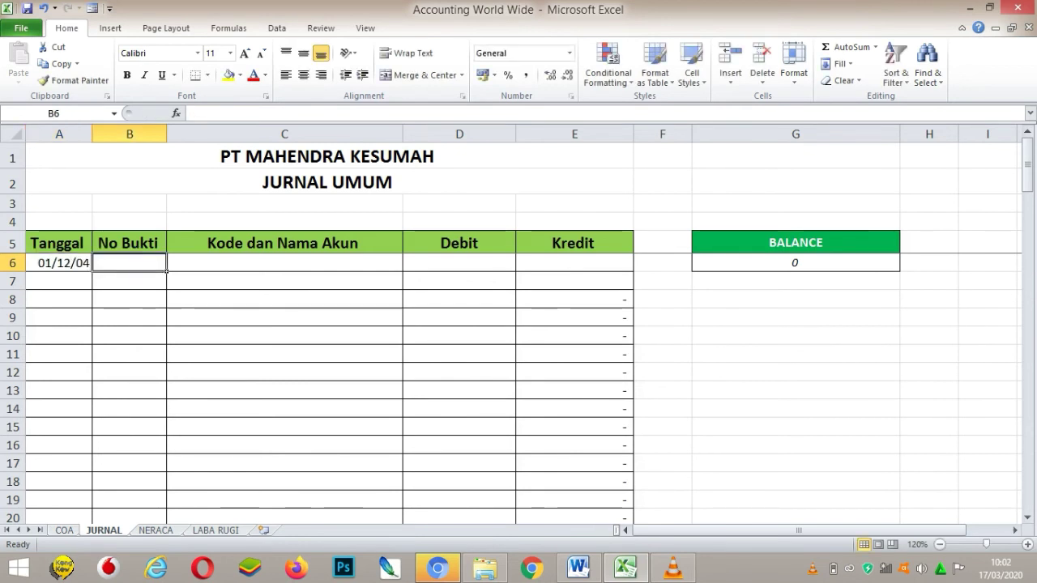
- Enter the voucher number 000/BBK in the first transaction's No Bukti cell B6
type("000")
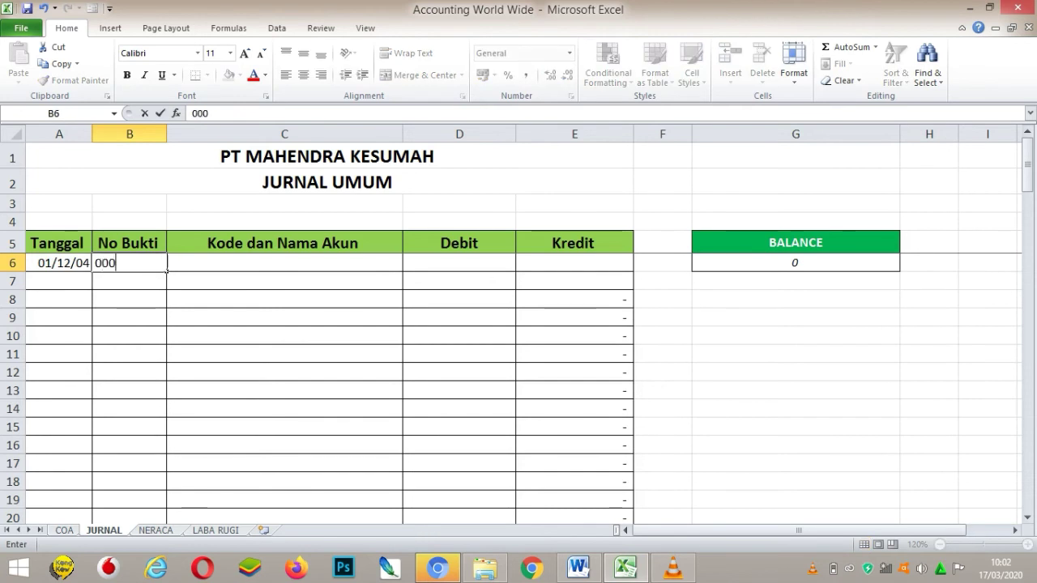
type("?BBK")
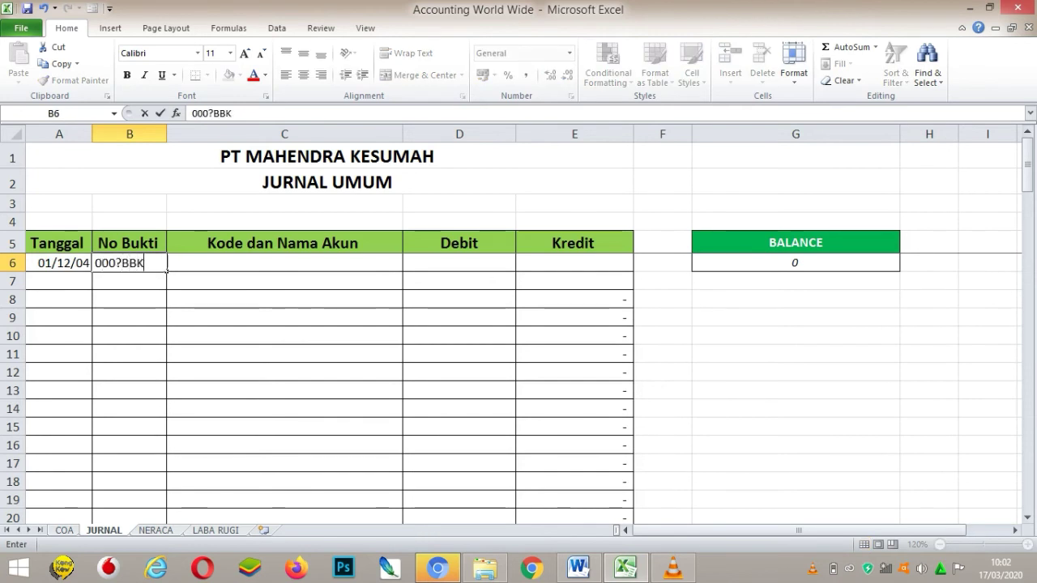
key("BackSpace")
key("BackSpace")
key("BackSpace")
key("BackSpace")
type("/BBK")
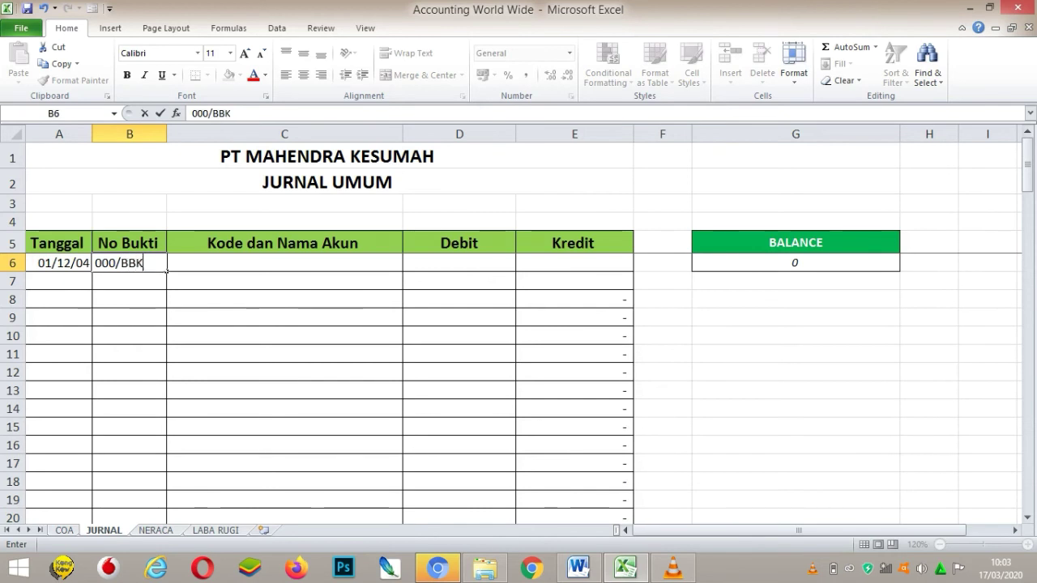
key("Tab")
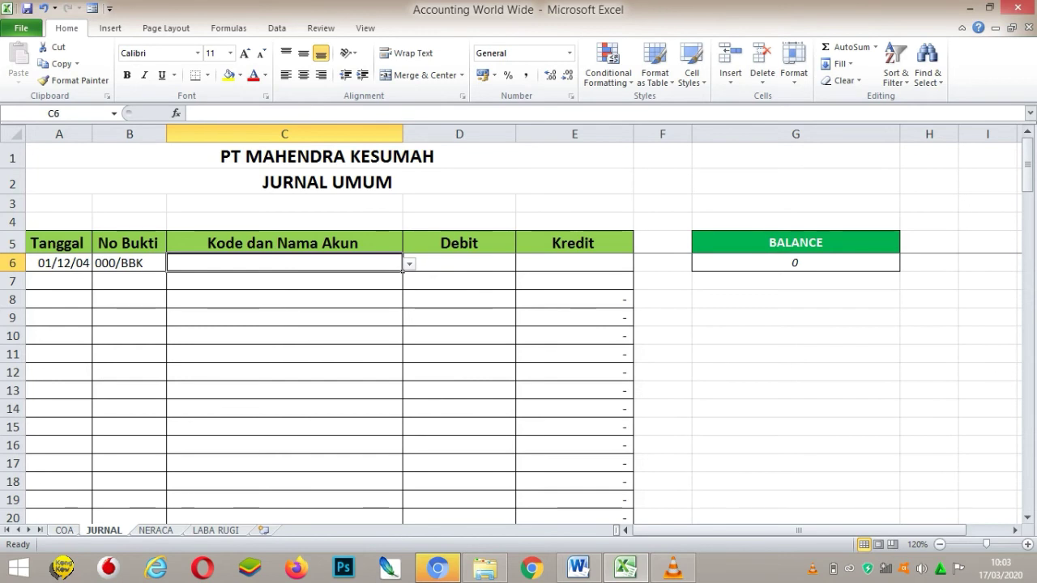
- Choose the account 11510 Sewa Dibayar Dimuka from the account list in C6
key("alt+Down")
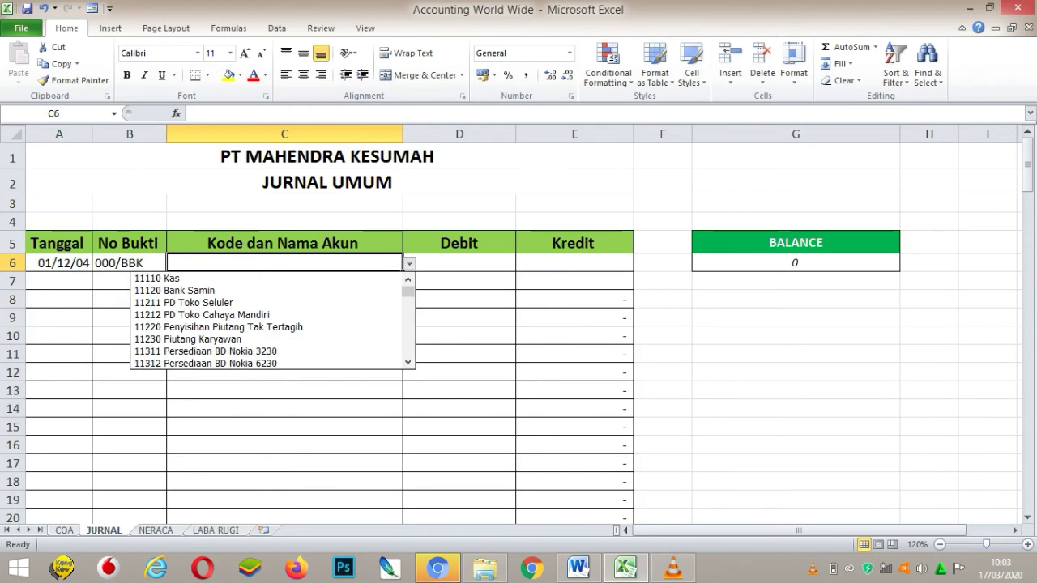
left_click_drag(408, 291, 407, 305)
key("Escape")
key("Right")
key("Left")
key("alt+Down")
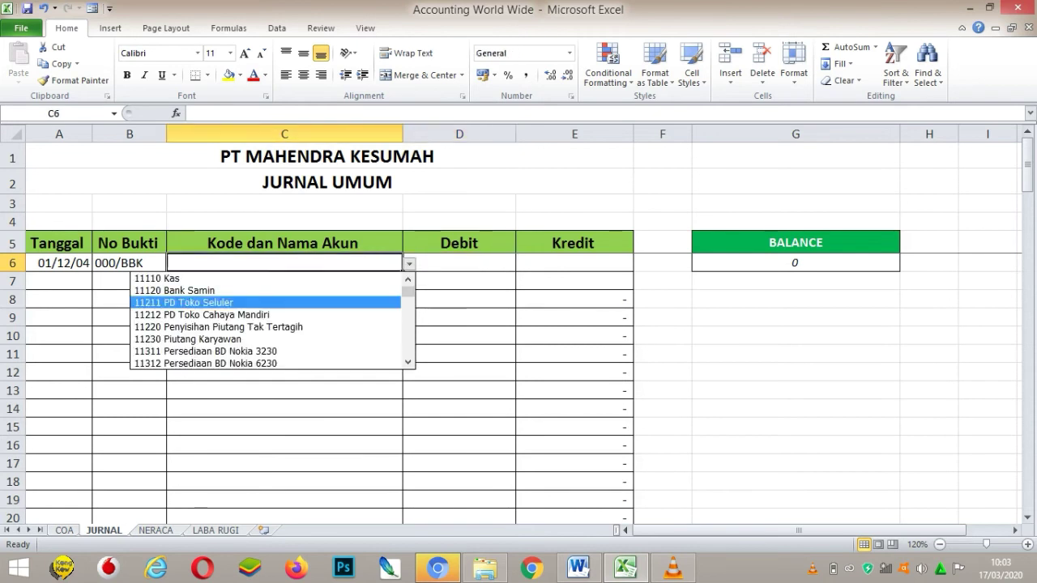
scroll(243, 327, "down", 3)
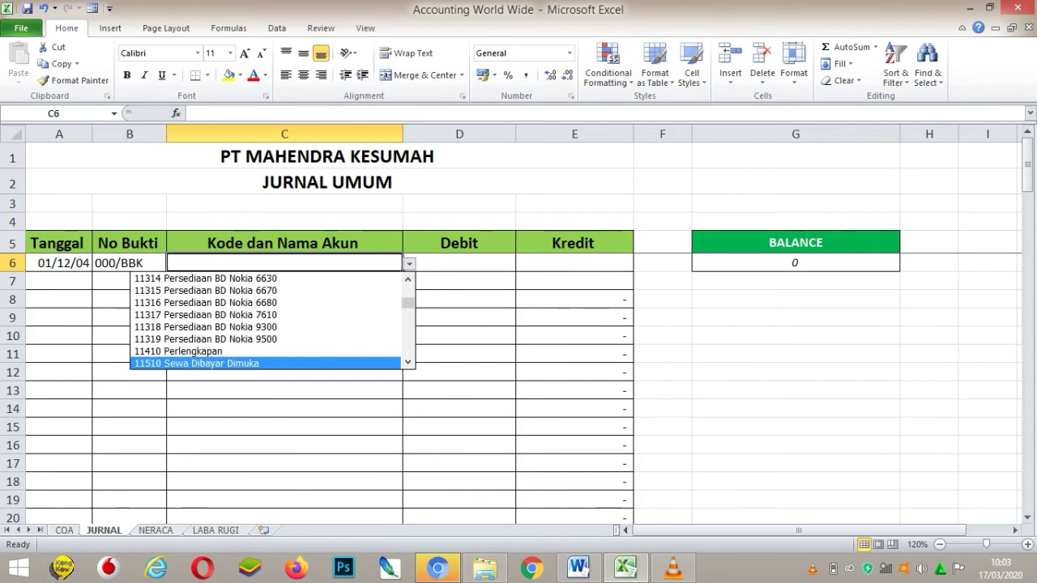
key("Return")
- Choose 11120 Bank Samin from the account list in C7 as the first transaction's credit account
left_click(284, 281)
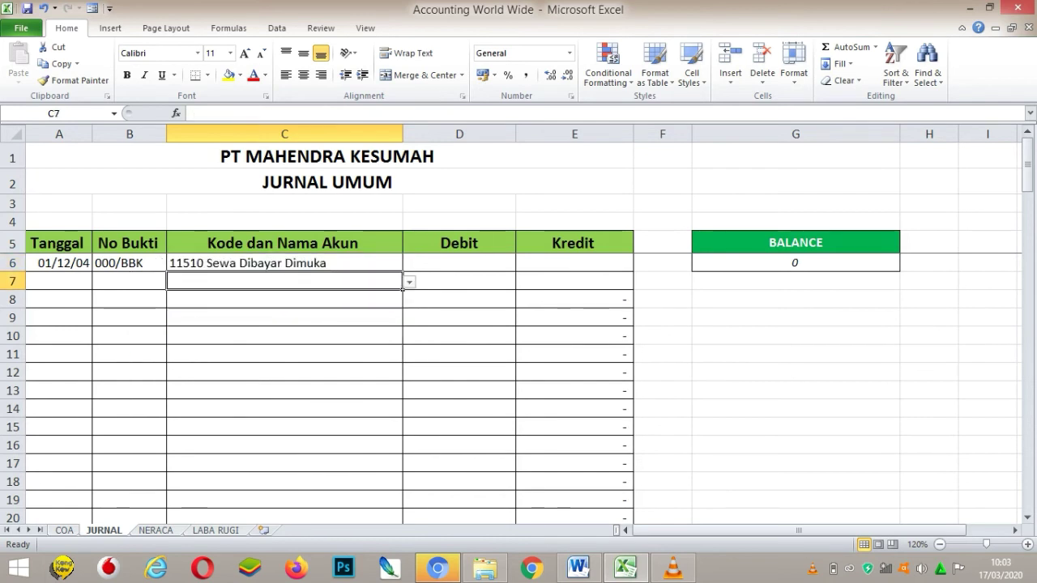
key("alt+Down")
key("Down")
key("Down")
key("Return")
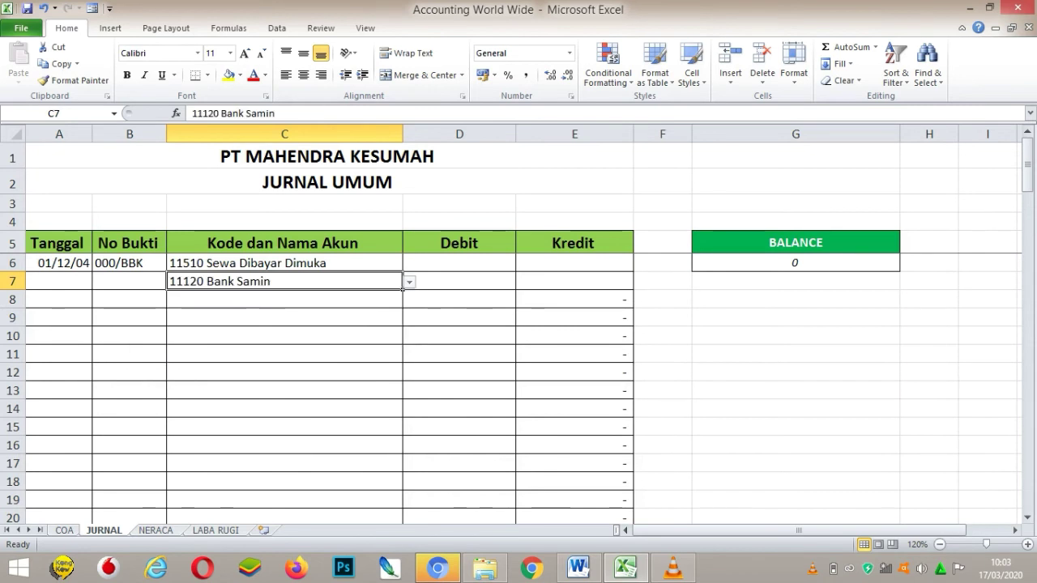
- Enter the formula =D6 in the Kredit cell E7 so it mirrors the debit amount of the row above
left_click(460, 263)
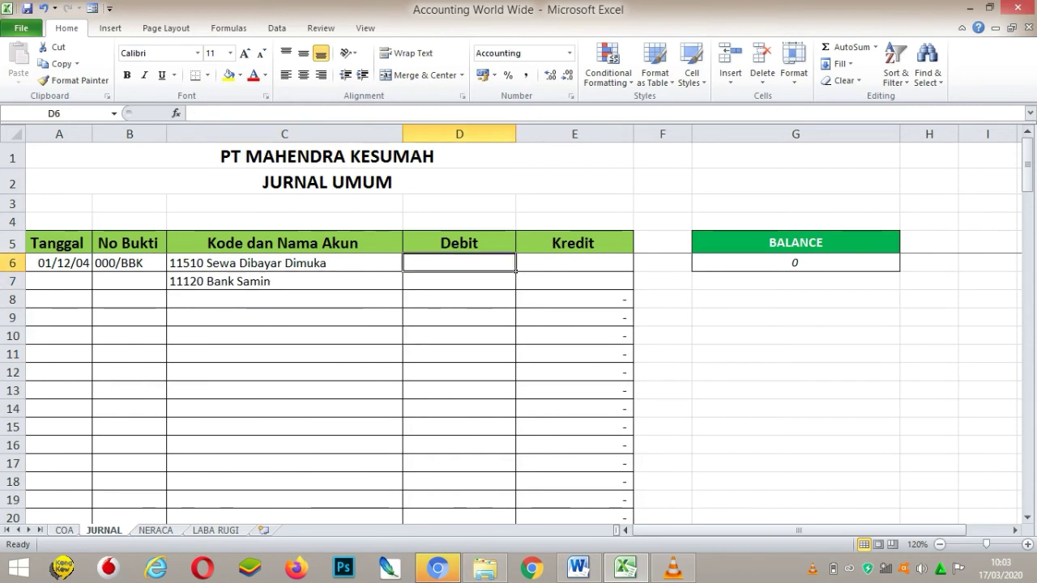
left_click(575, 281)
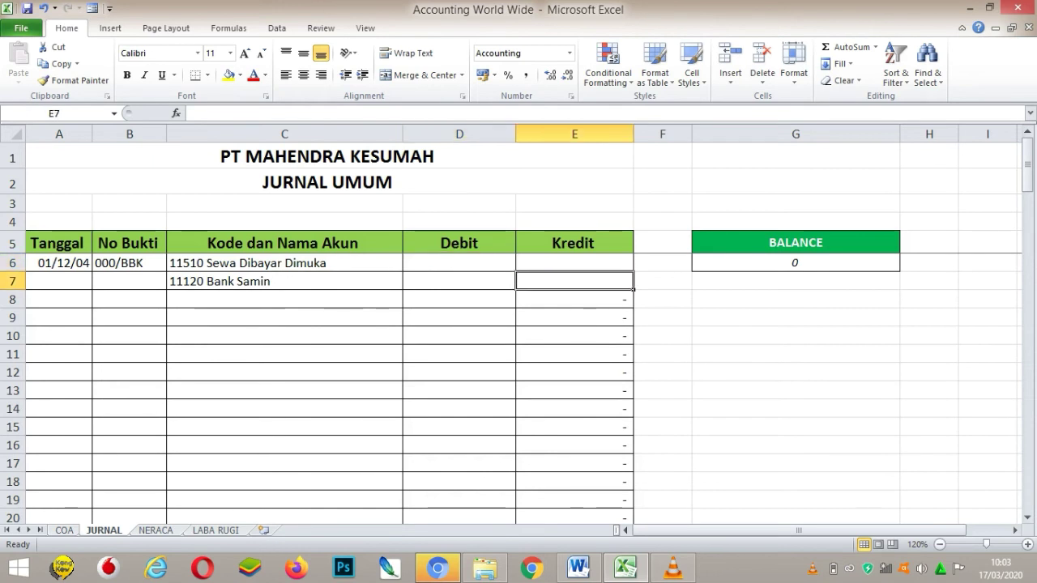
type("=")
left_click(459, 263)
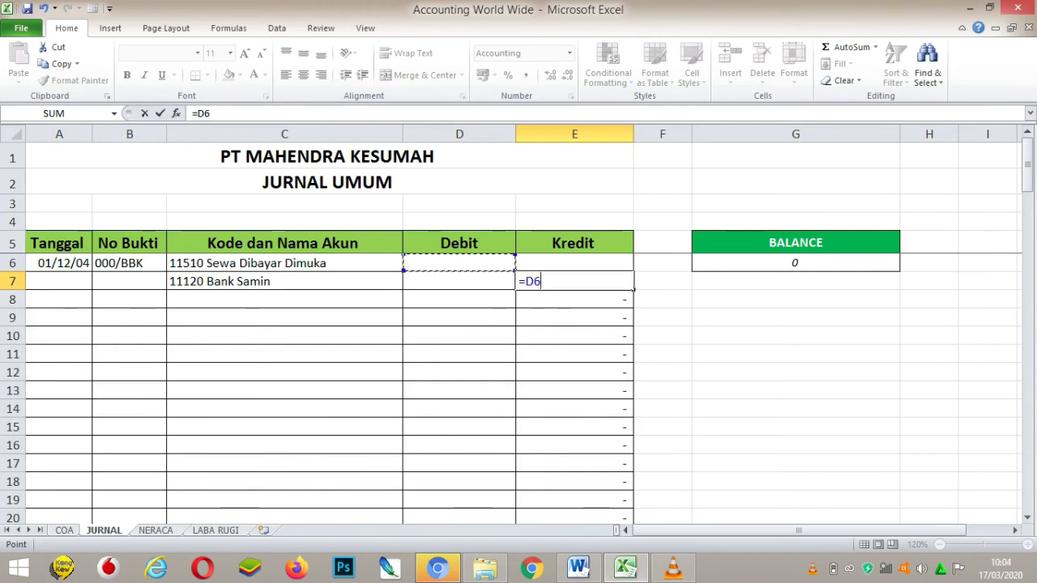
key("Return")
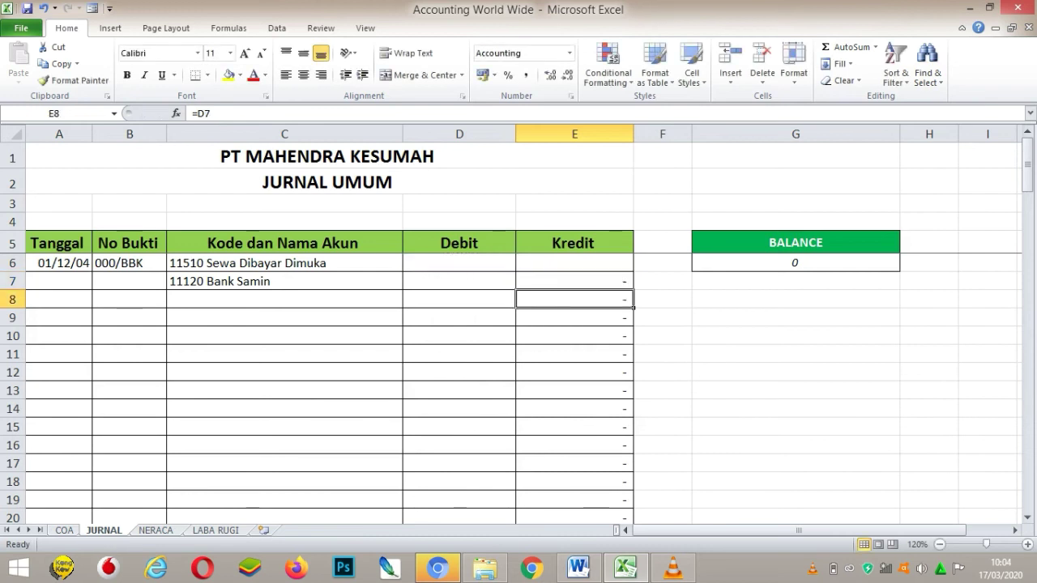
- Enter the debit amount 24.000.000 for Sewa Dibayar Dimuka in D6
left_click(459, 262)
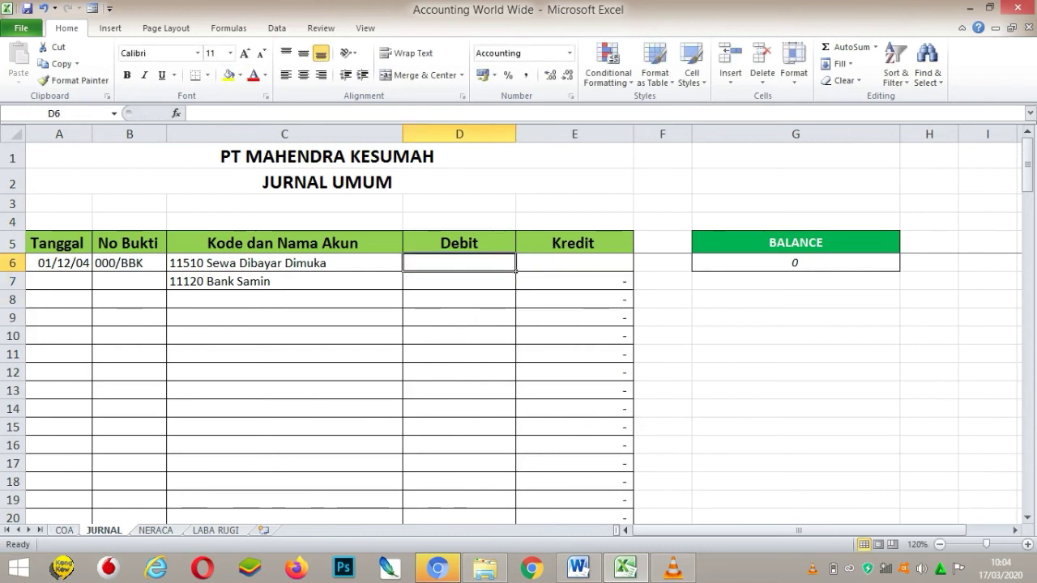
type("24.000.0")
type("00")
key("Return")
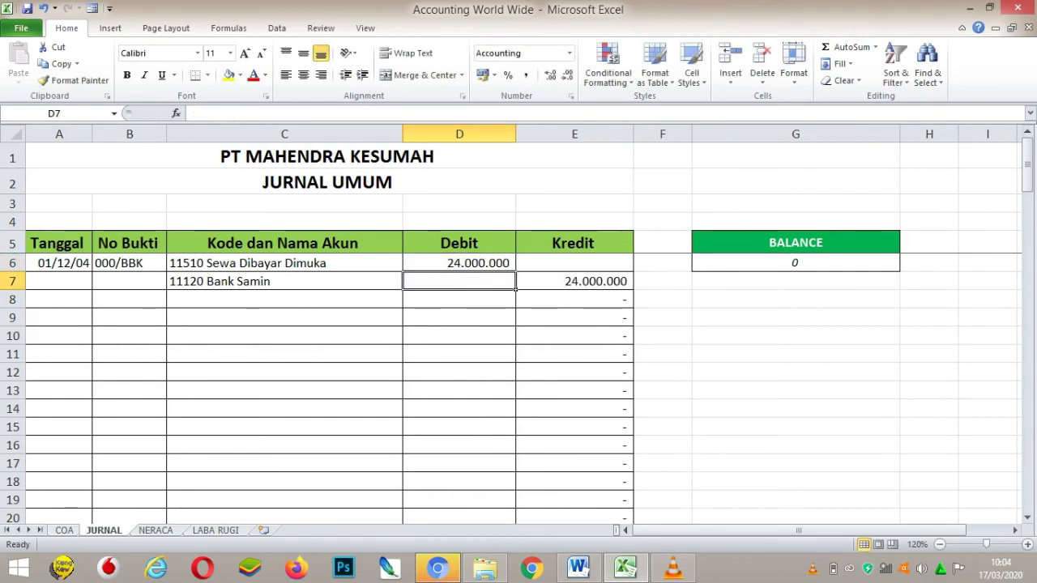
- Overwrite the Kredit formula in E7 with the fixed amount 24000000
left_click(574, 281)
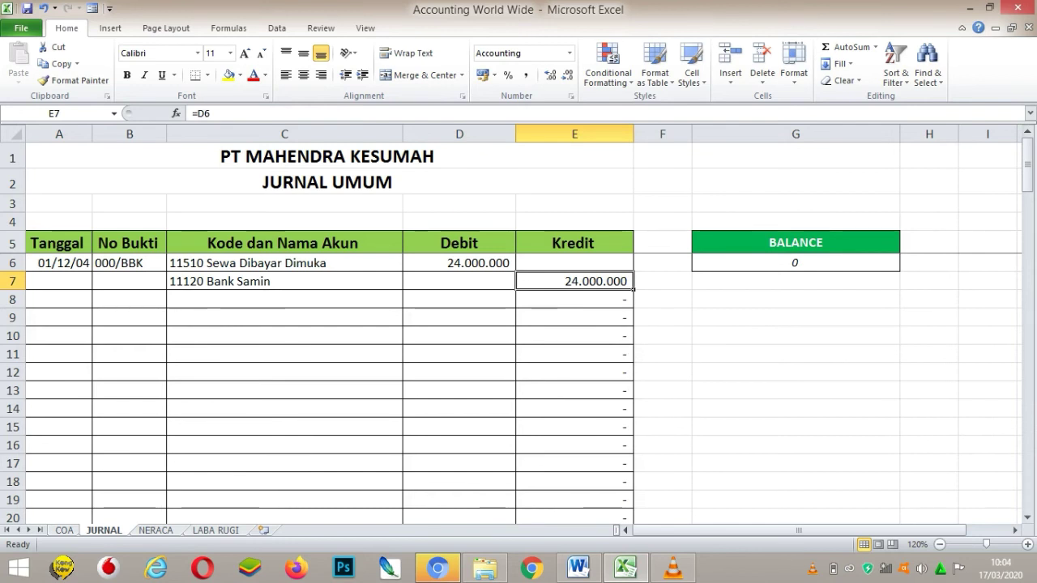
type("2400")
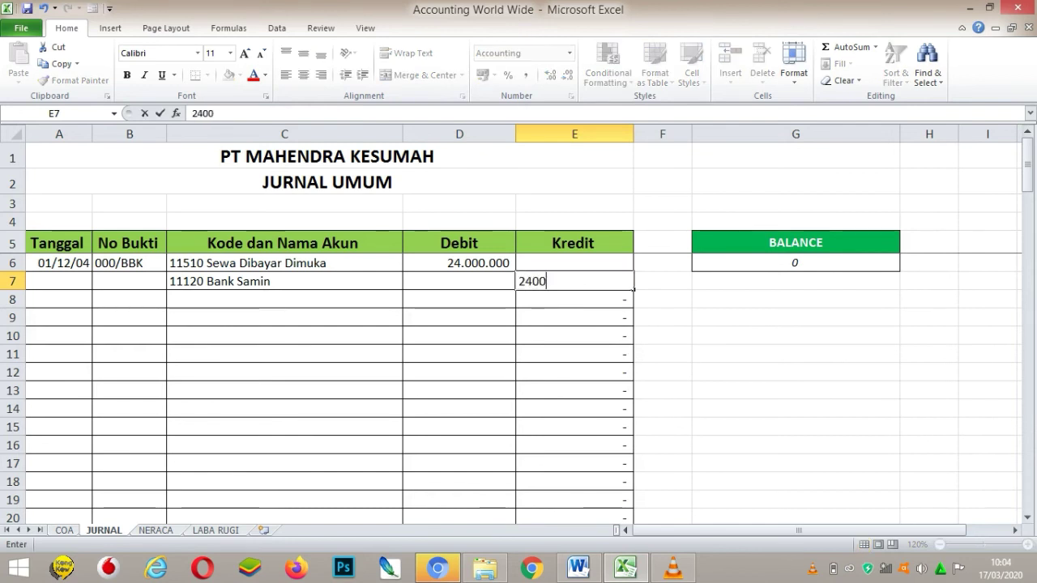
type("0000")
key("Return")
- Replace the fixed amount in E7 with the formula =D6 again
left_click(574, 281)
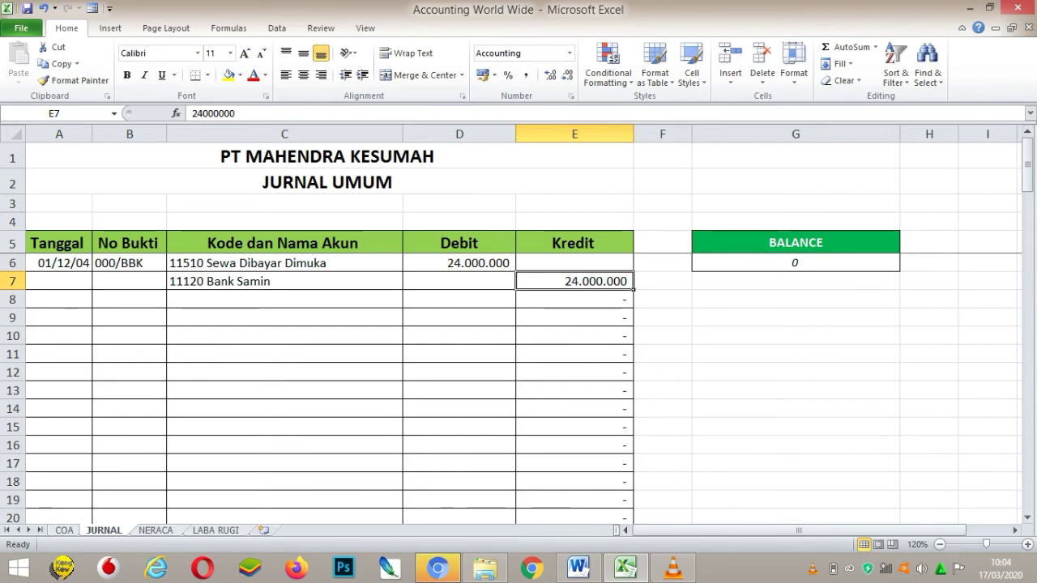
type("=")
key("Up")
key("Left")
key("Return")
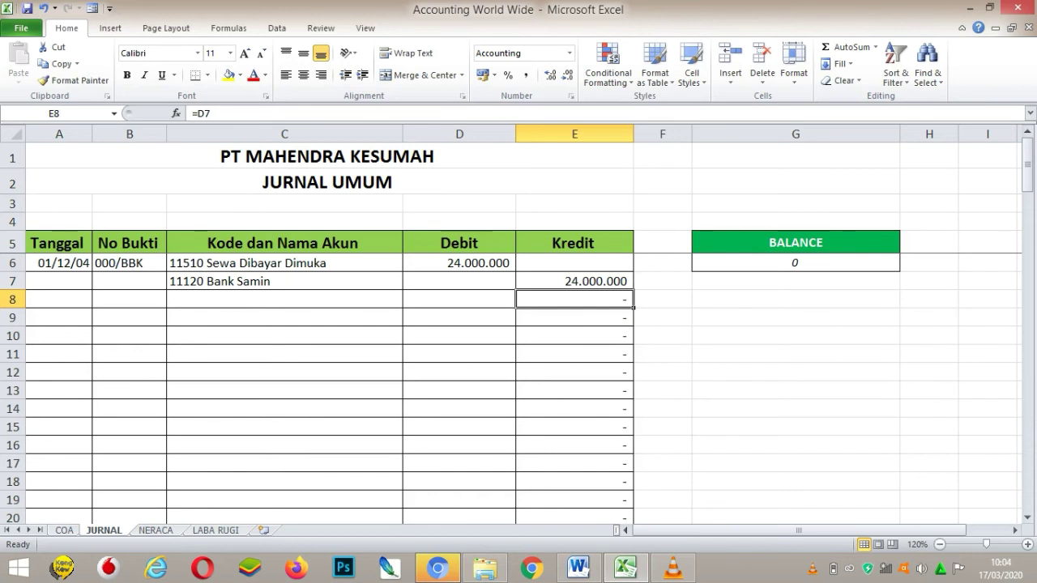
- Examine the debit-credit difference formula in G6 and the columns it sums, leaving it as it is
double_click(825, 264)
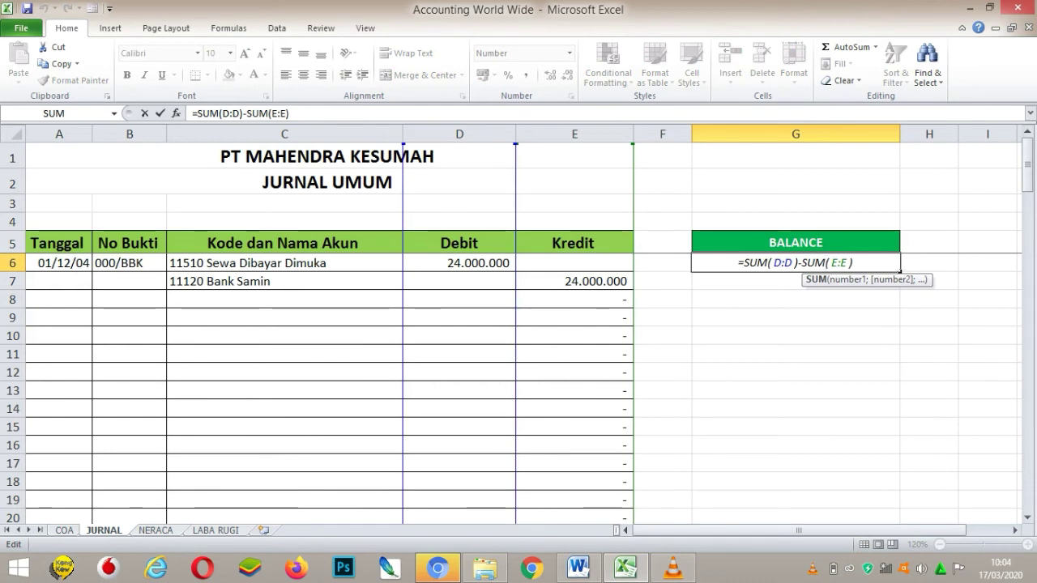
left_click(856, 262)
key("Return")
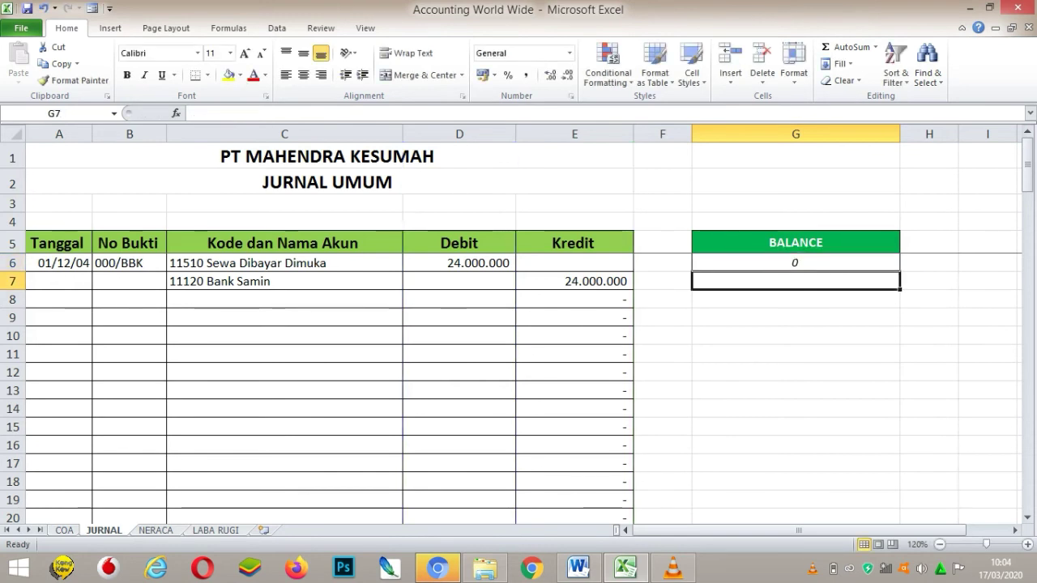
- Enter the second transaction's date, 01/12/2004, in the Tanggal cell A9, leaving row 8 blank as a separator
left_click(59, 299)
left_click(59, 317)
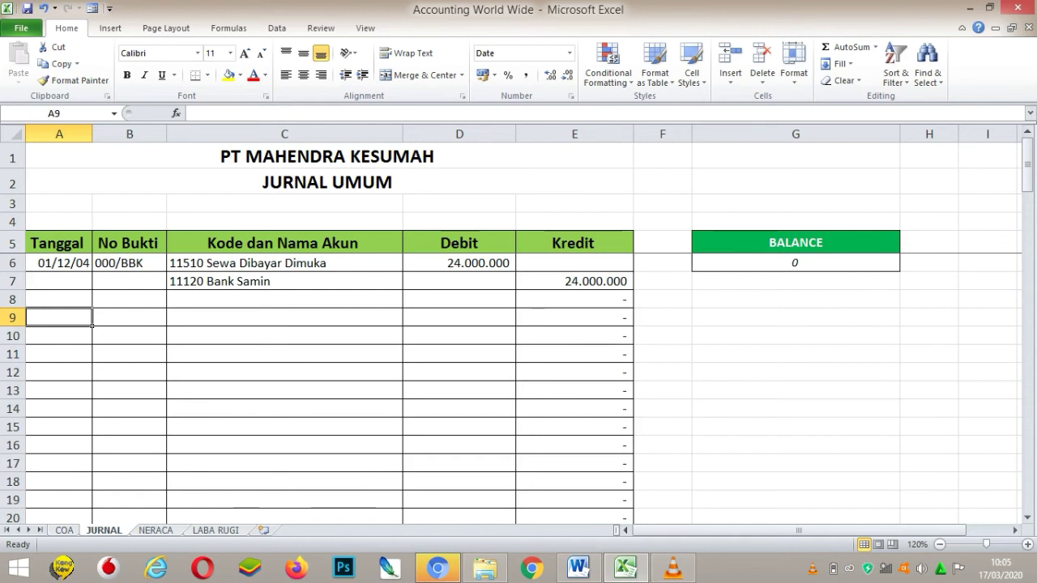
type("01/")
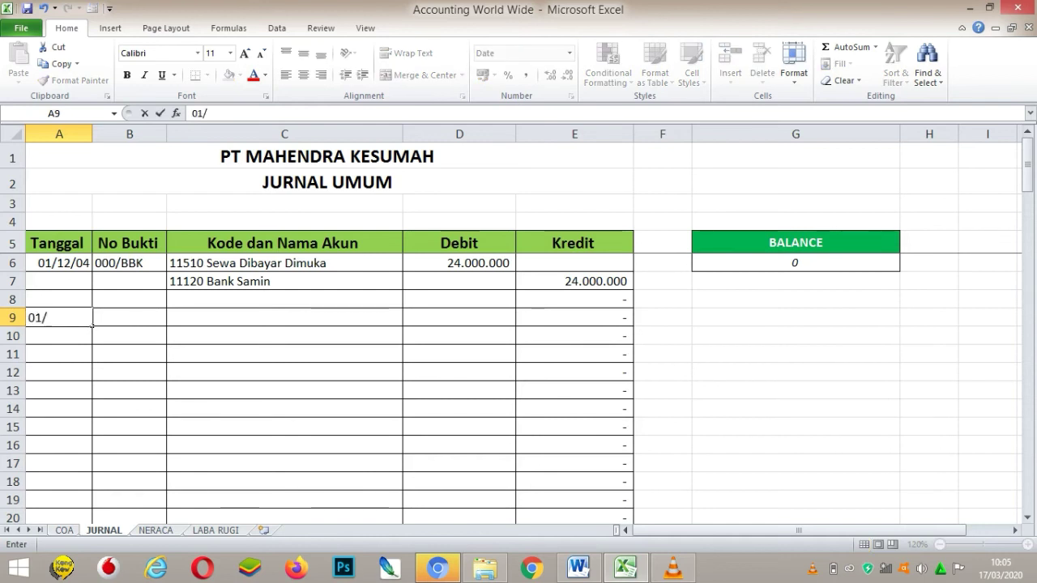
type("12/2004")
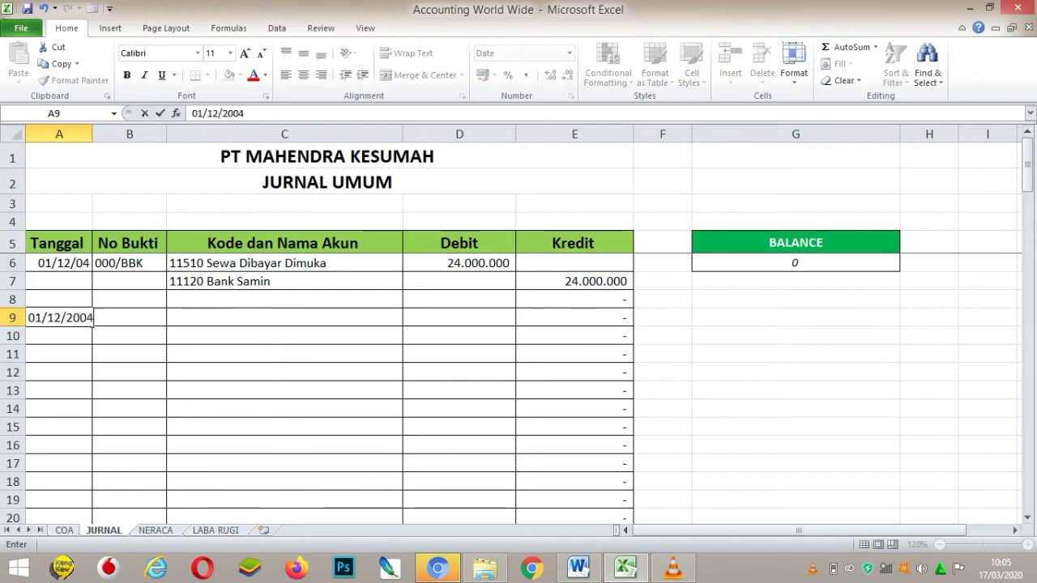
key("Tab")
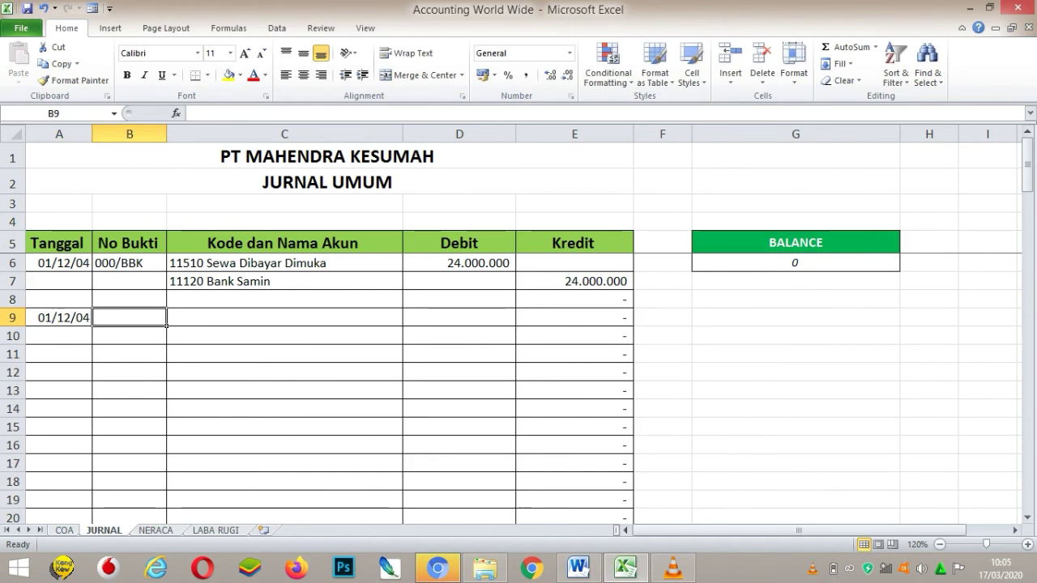
left_click(59, 317)
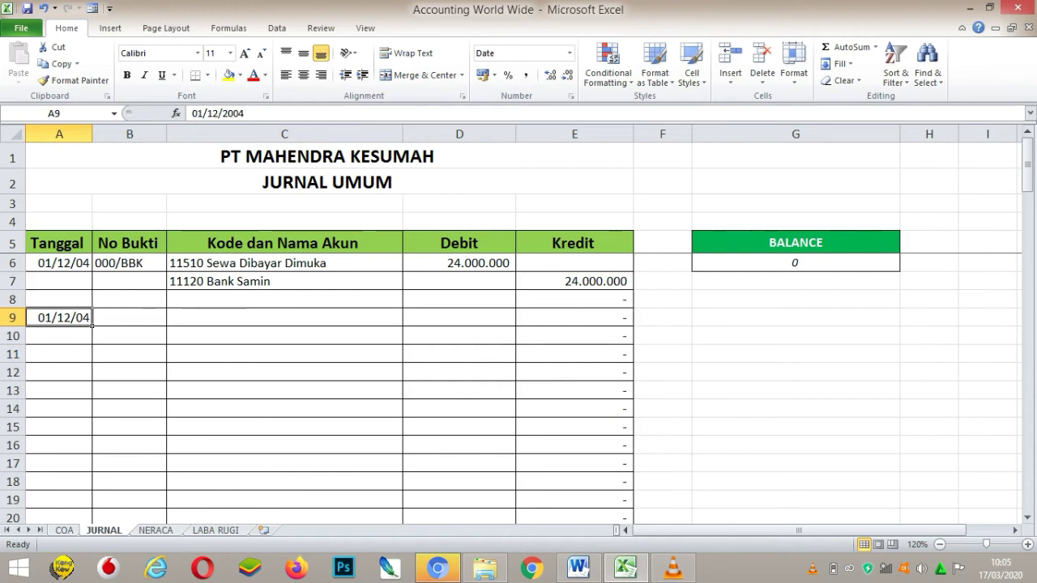
left_click(129, 317)
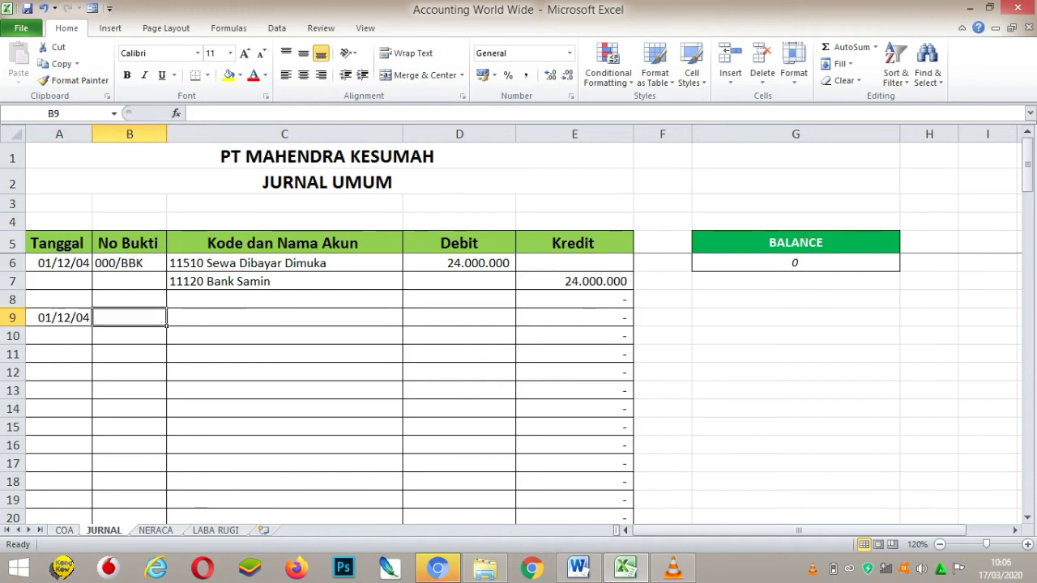
left_click(59, 317)
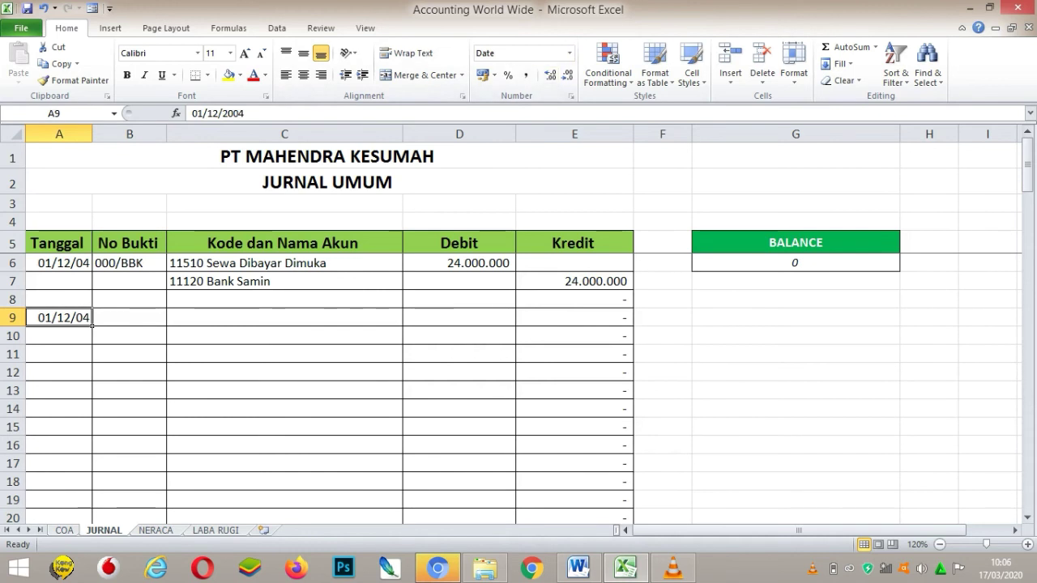
- Enter the voucher number 001/BBK in the second transaction's No Bukti cell B9
left_click(129, 318)
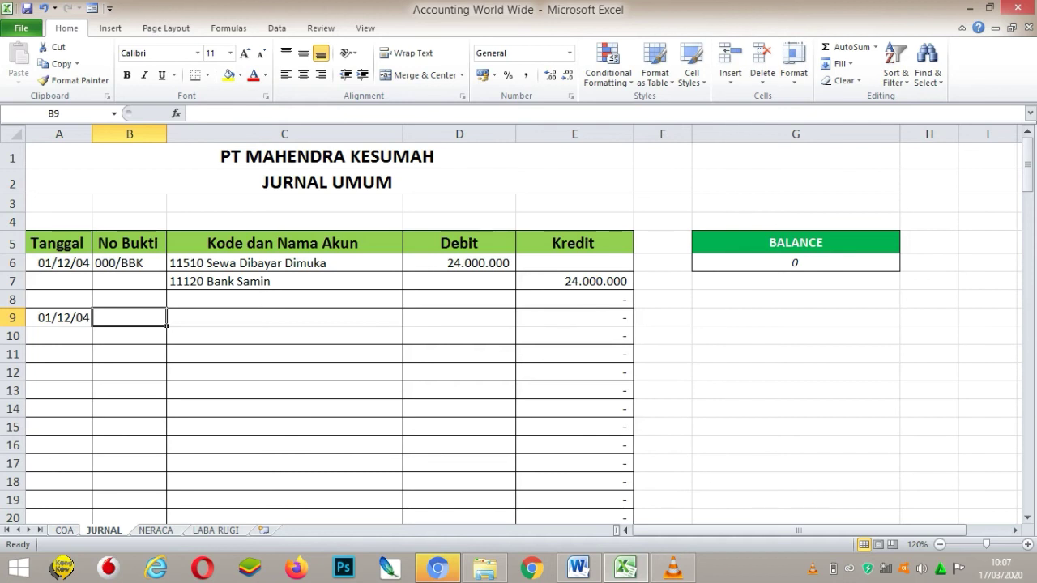
type("001")
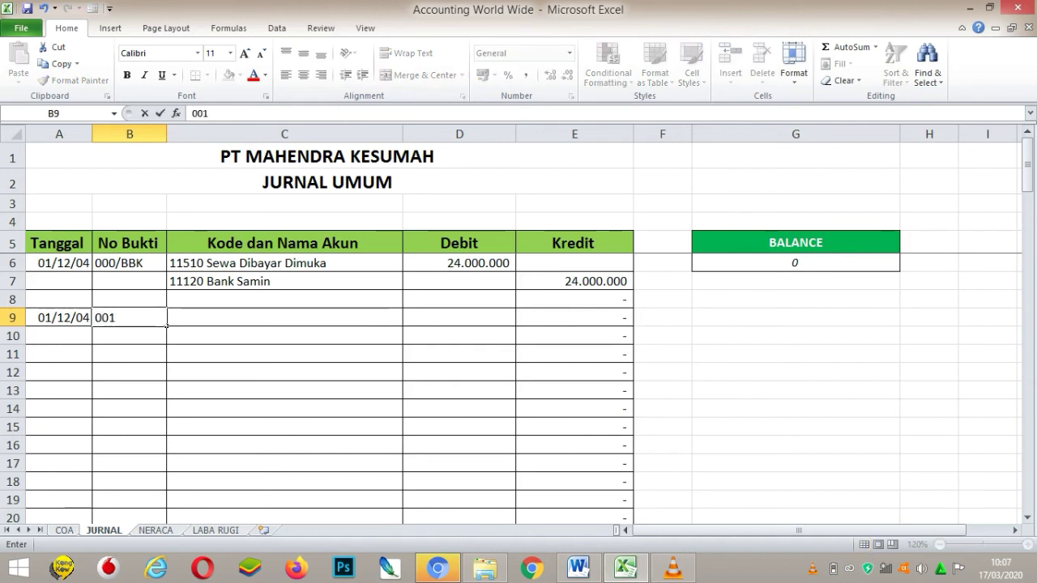
type("/bbk")
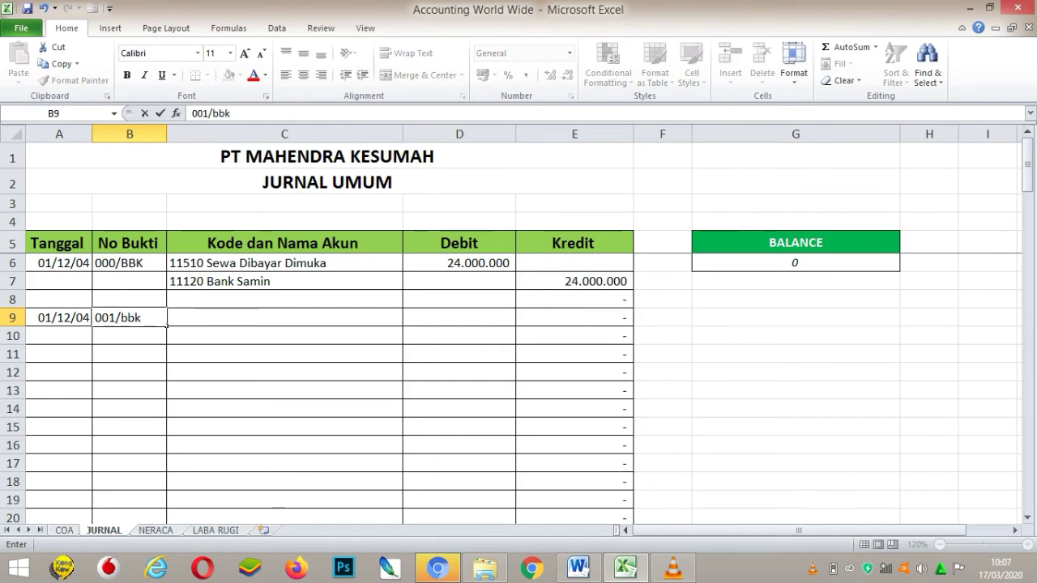
key("BackSpace")
key("BackSpace")
key("BackSpace")
type("BBK")
key("Tab")
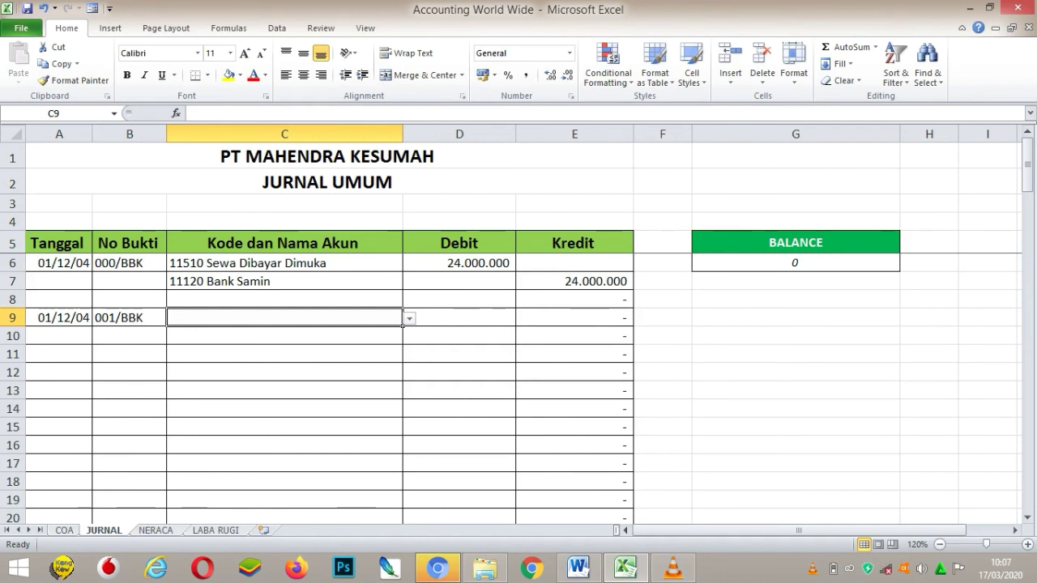
- Choose 53020 Biaya Telepon dan Listrik from the account list as the second transaction's debit account in C9
left_click(409, 318)
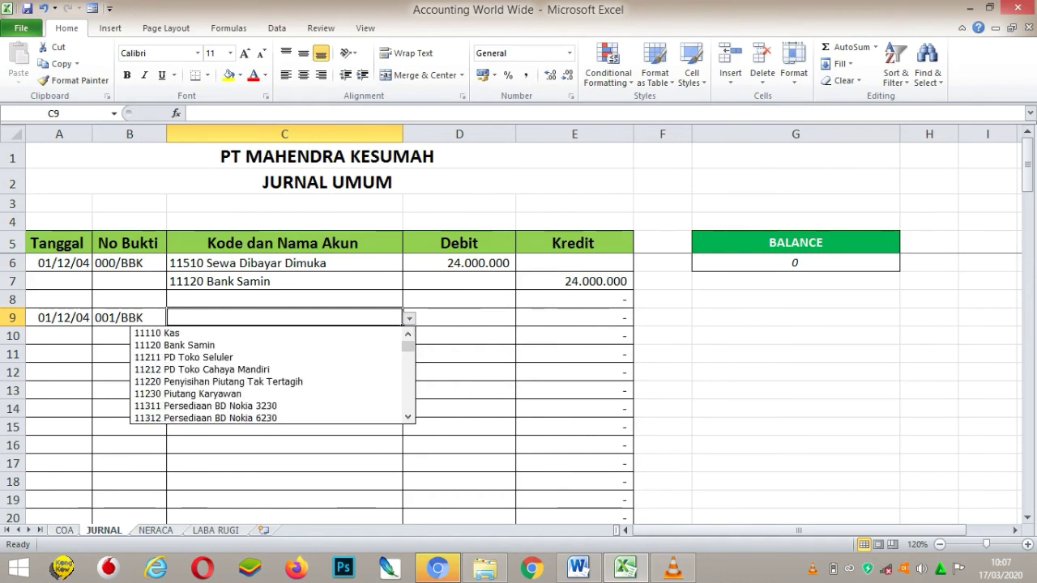
scroll(272, 375, "down", 15)
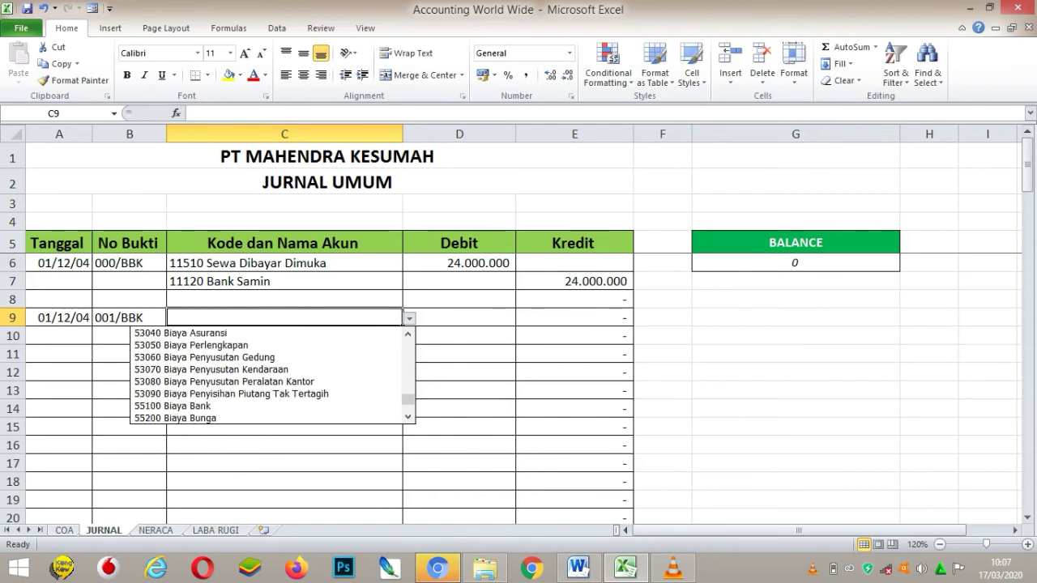
scroll(272, 375, "down", 1)
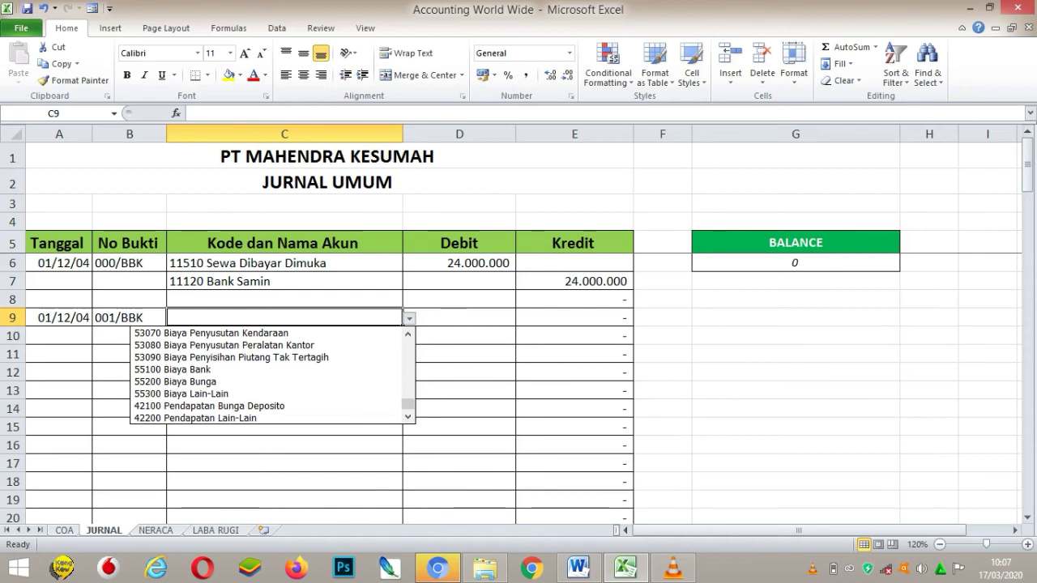
scroll(272, 375, "up", 1)
scroll(273, 375, "up", 1)
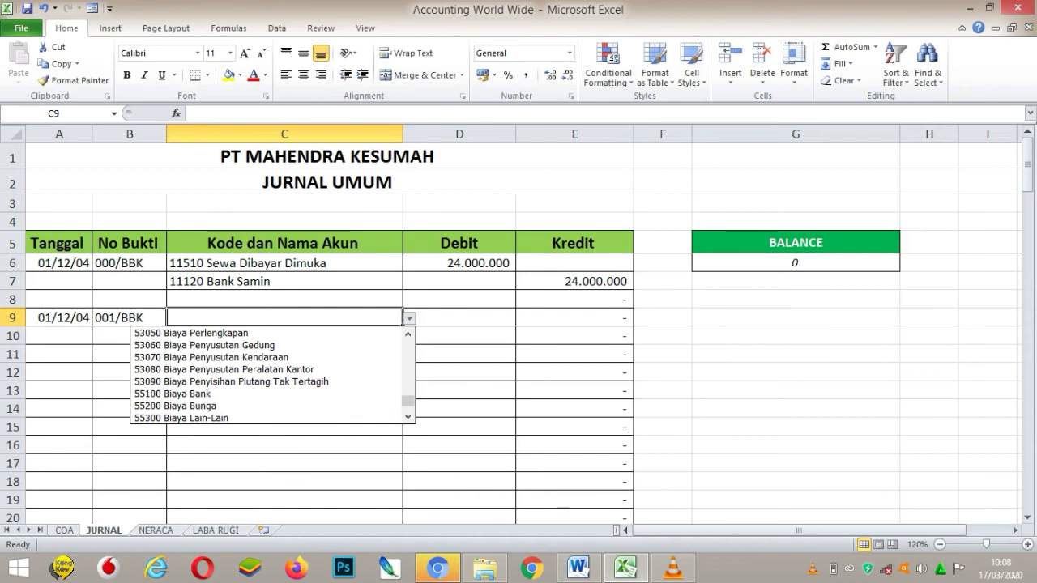
scroll(272, 375, "up", 1)
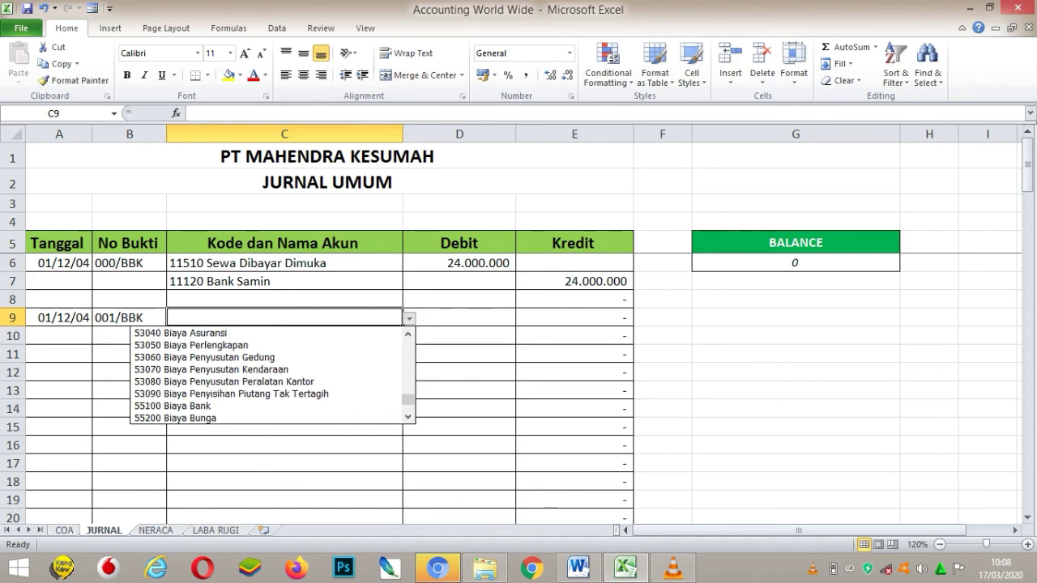
scroll(272, 375, "up", 1)
scroll(272, 376, "up", 1)
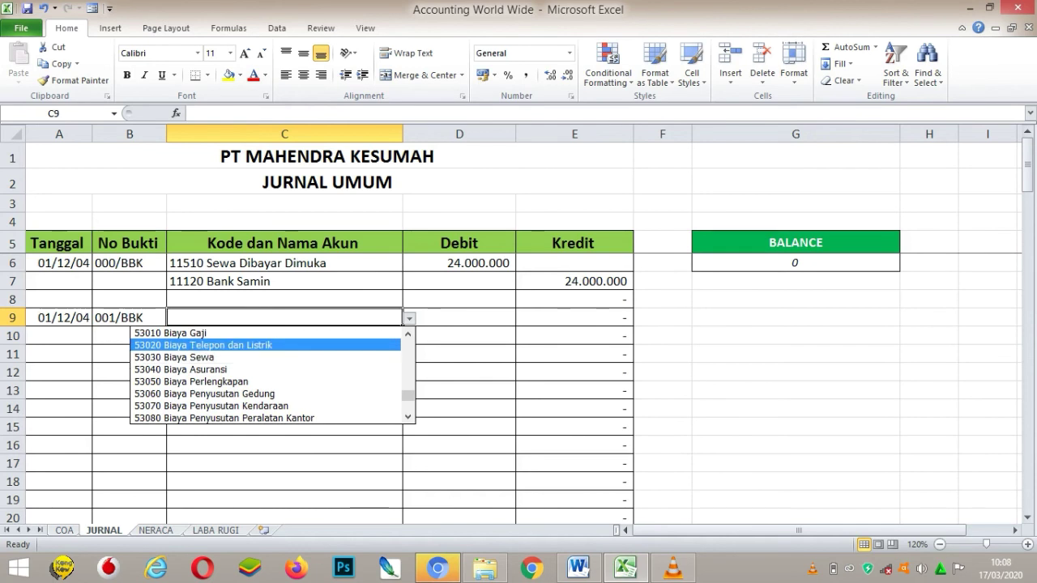
left_click(203, 345)
- Choose 11120 Bank Samin from the account list as the second transaction's credit account in C10
left_click(284, 337)
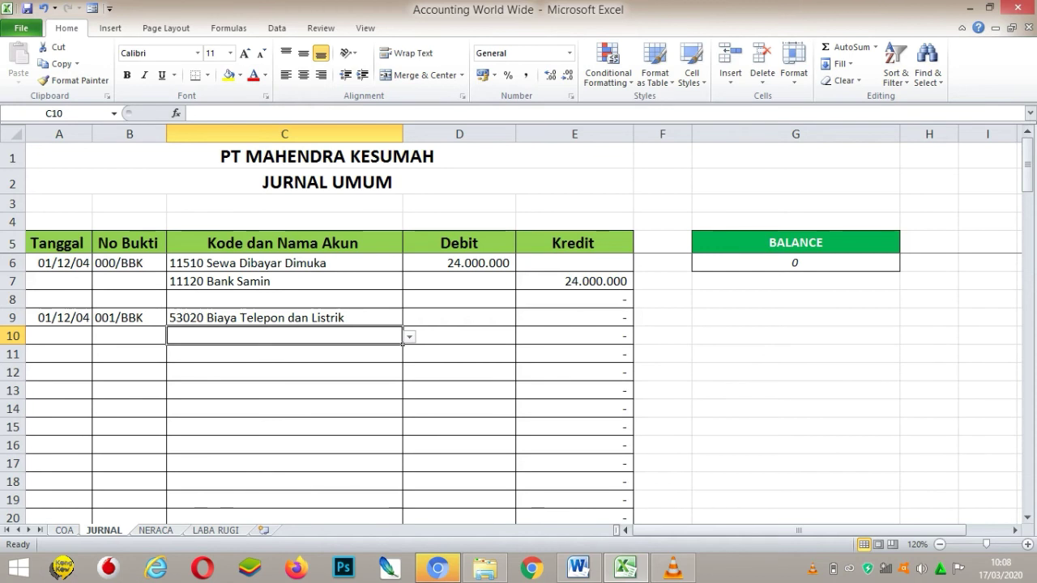
key("alt+Down")
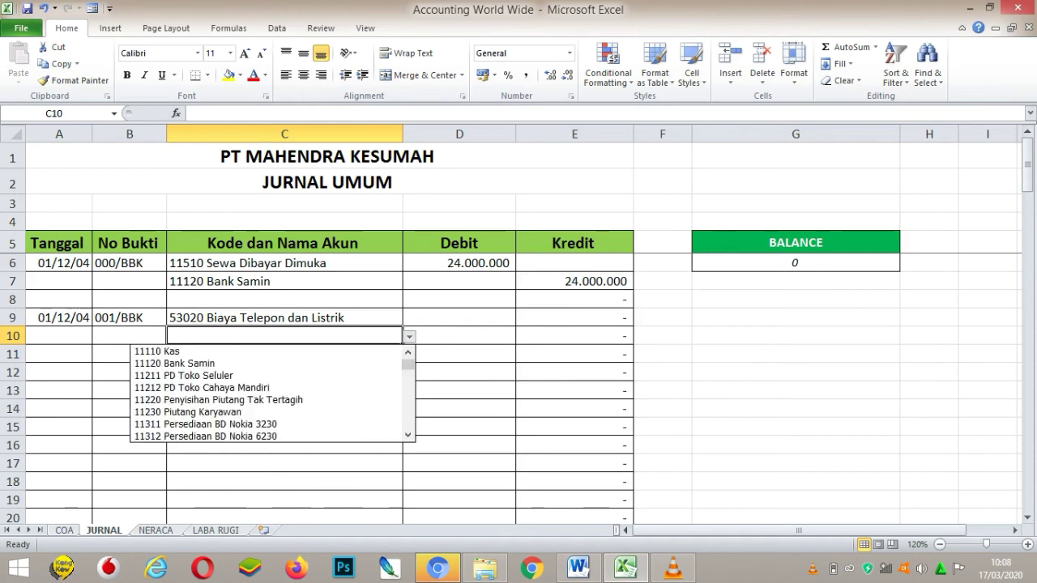
key("Down")
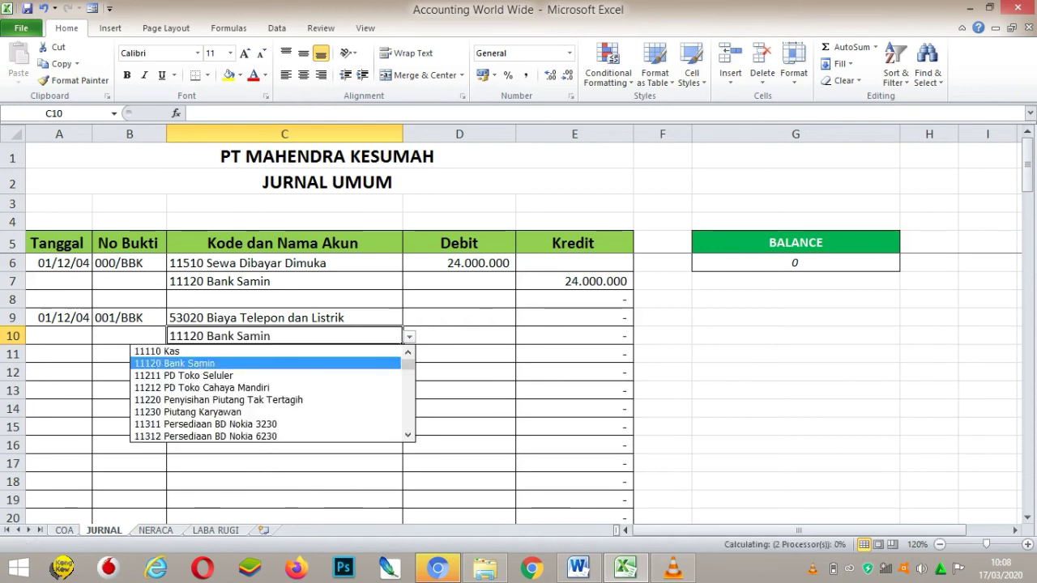
key("Return")
- Enter 1000000 as the Debit amount for Biaya Telepon dan Listrik in D9
left_click(460, 316)
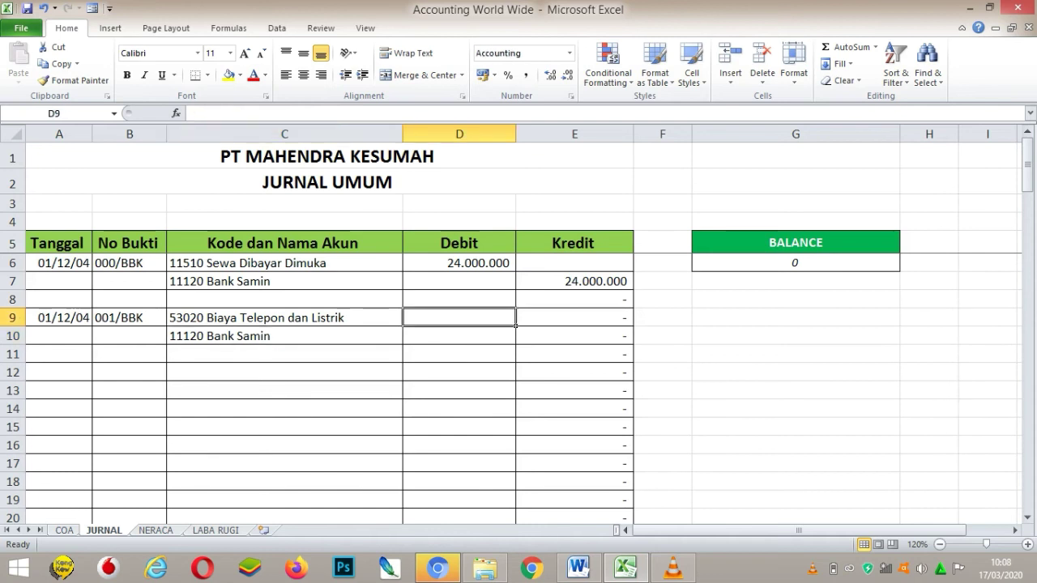
type("1000000")
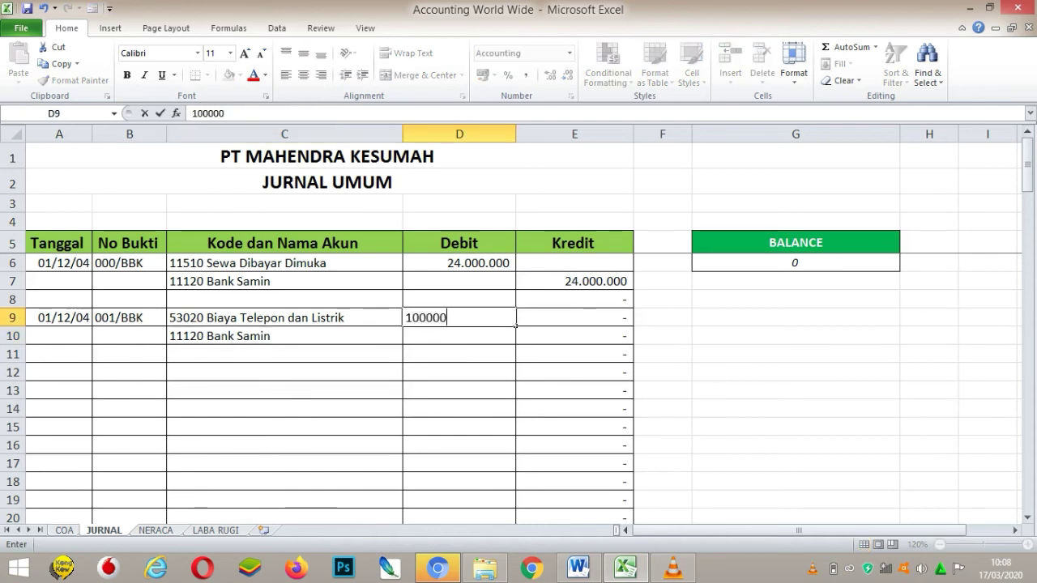
key("Return")
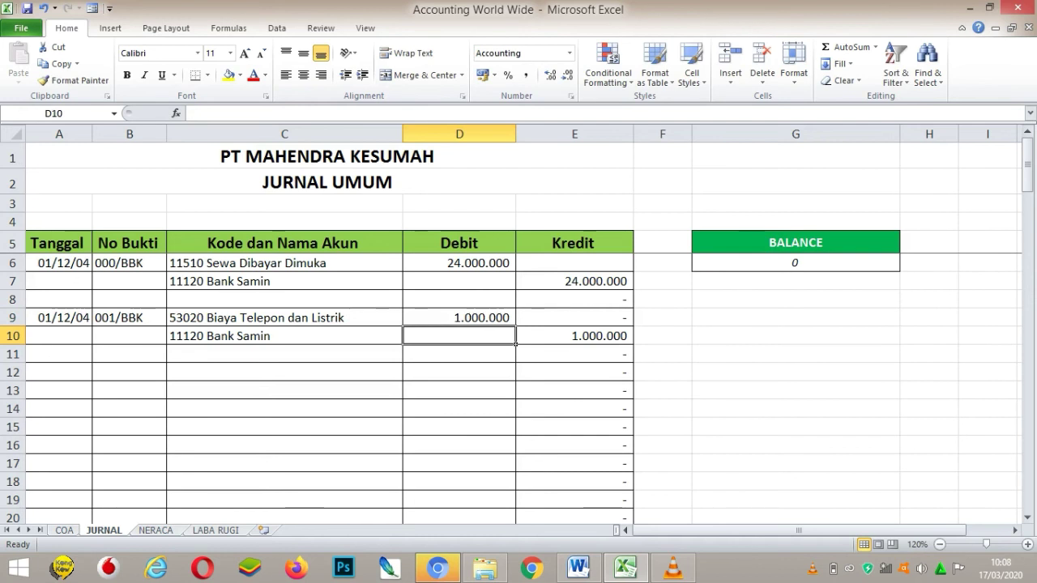
left_click(574, 354)
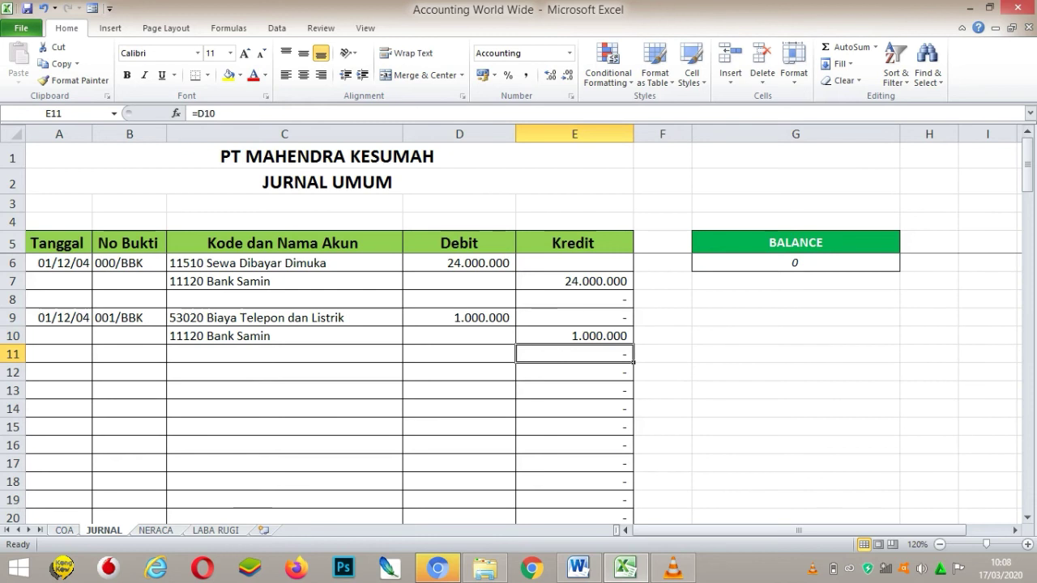
- Enter the third transaction's date, 01/12/2004, in the Tanggal cell A12, leaving row 11 blank as a separator
left_click(59, 372)
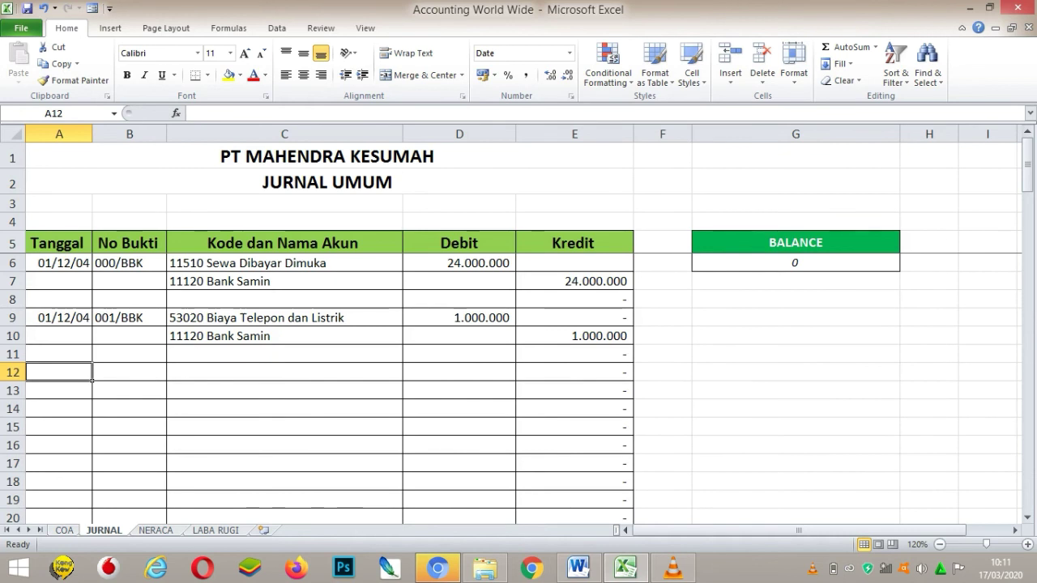
type("001")
key("BackSpace")
key("BackSpace")
key("BackSpace")
type("01/12/2004")
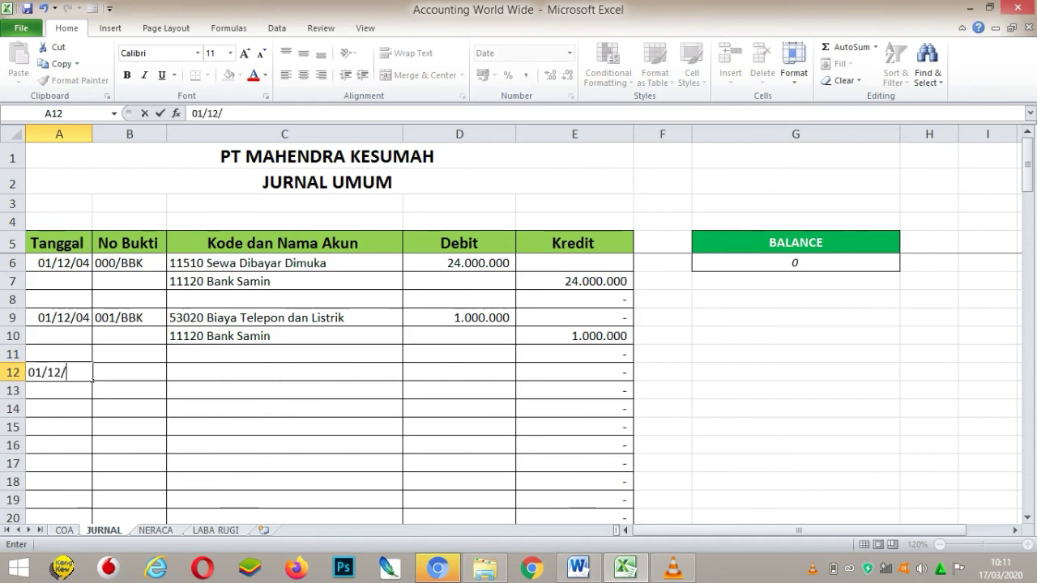
key("Tab")
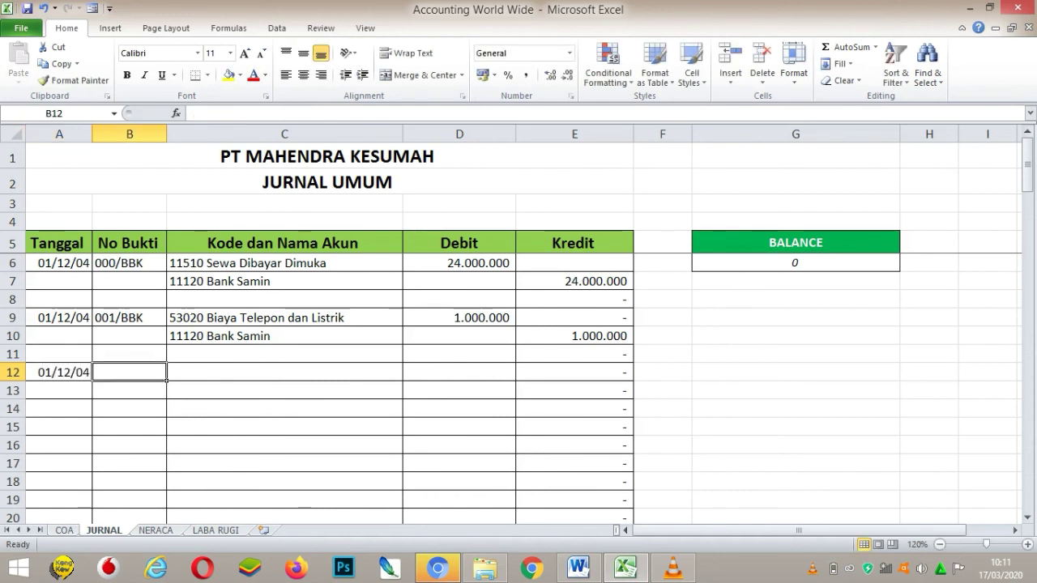
- Enter the voucher number 001/BKM in the third transaction's No Bukti cell B12
type("001/")
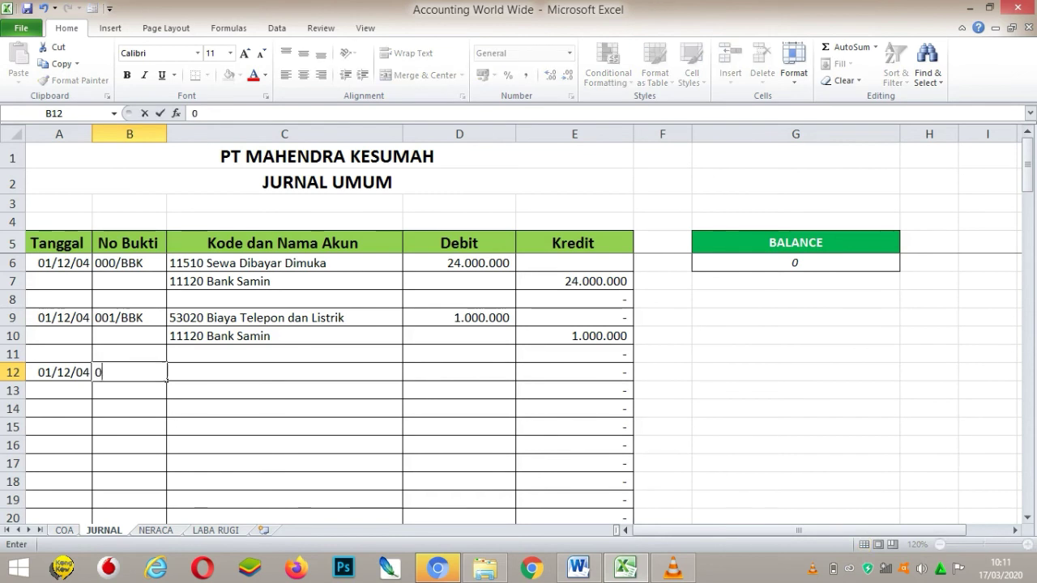
type("KM")
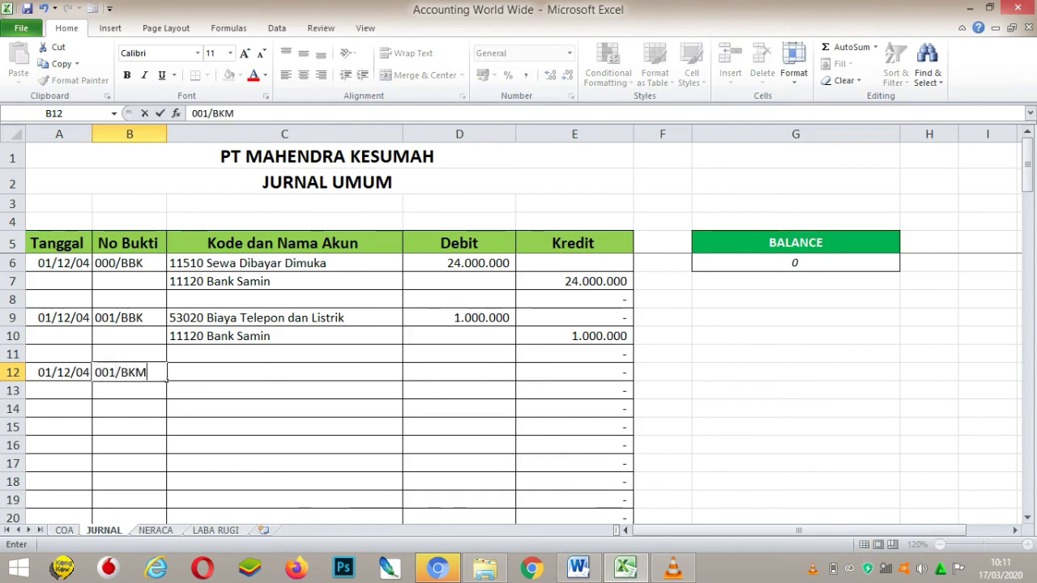
key("Tab")
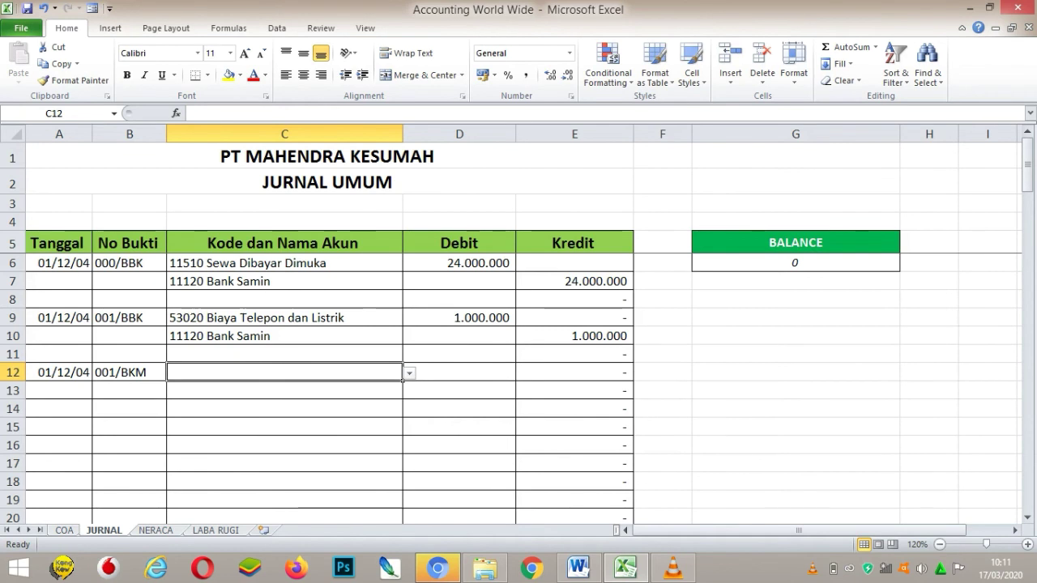
- Choose the third transaction's accounts from the account lists: 11110 Kas in C12 and 11120 Bank Samin in C13
key("alt+Down")
key("Down")
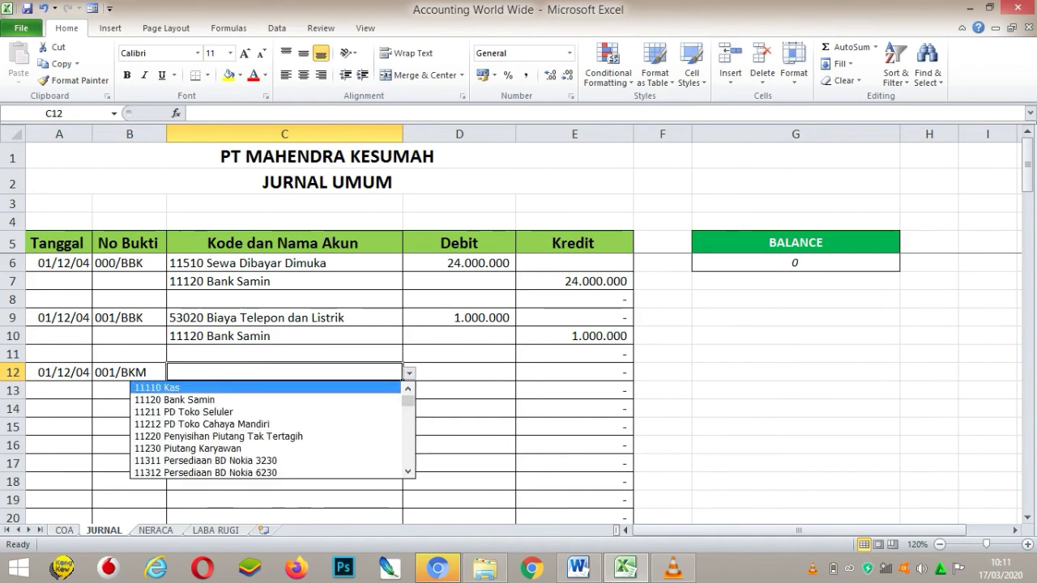
key("Return")
key("Down")
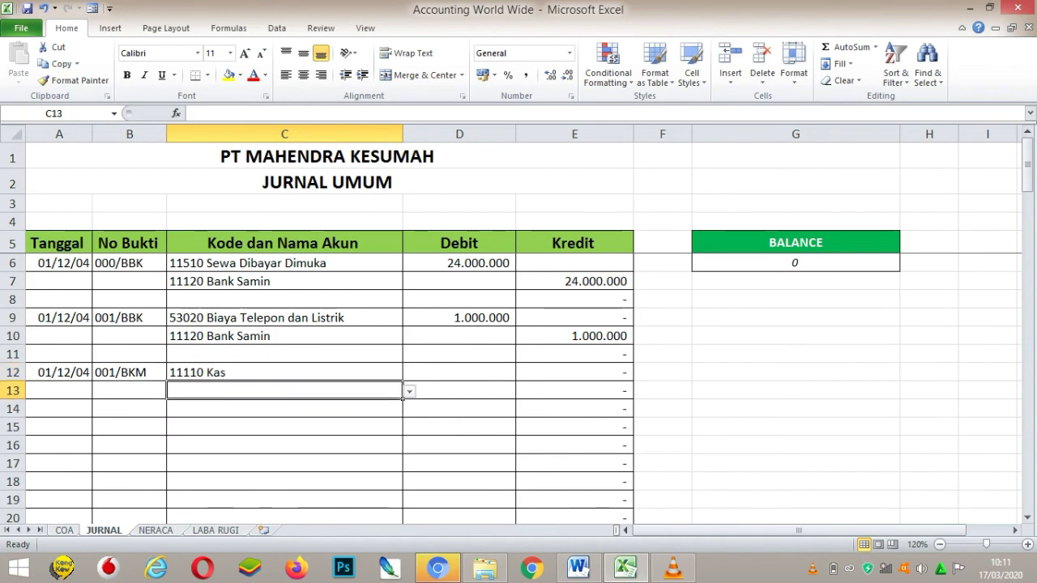
key("alt+Down")
key("Down")
key("Down")
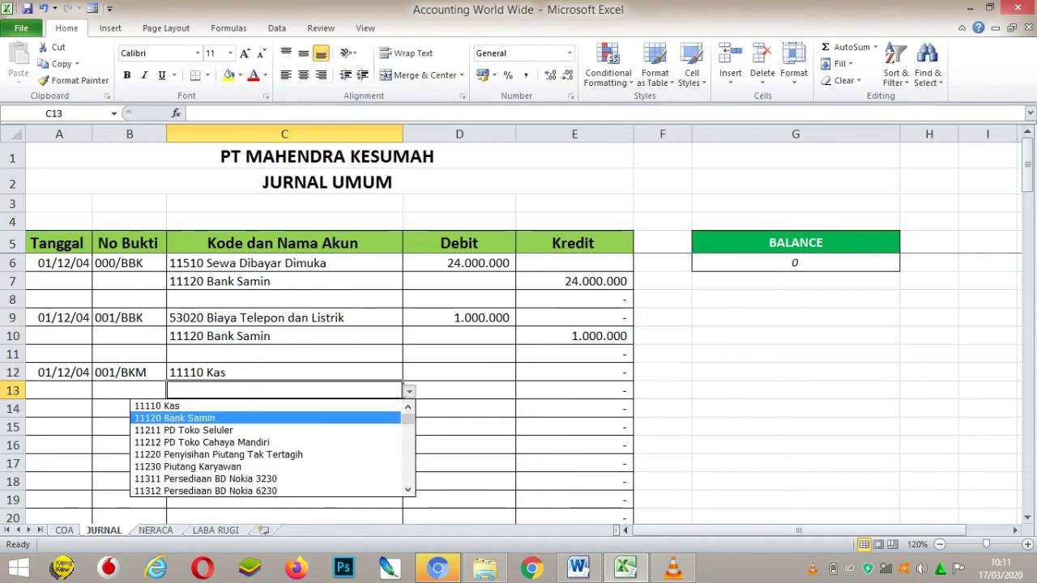
key("Return")
- Enter 5000000 as the Debit amount for Kas in D12
left_click(460, 372)
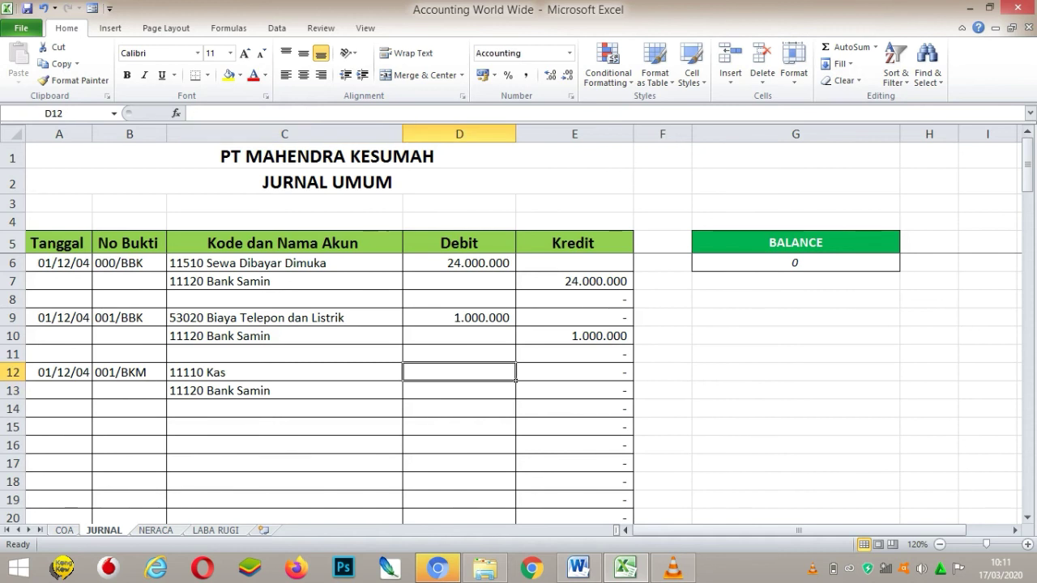
type("5000000")
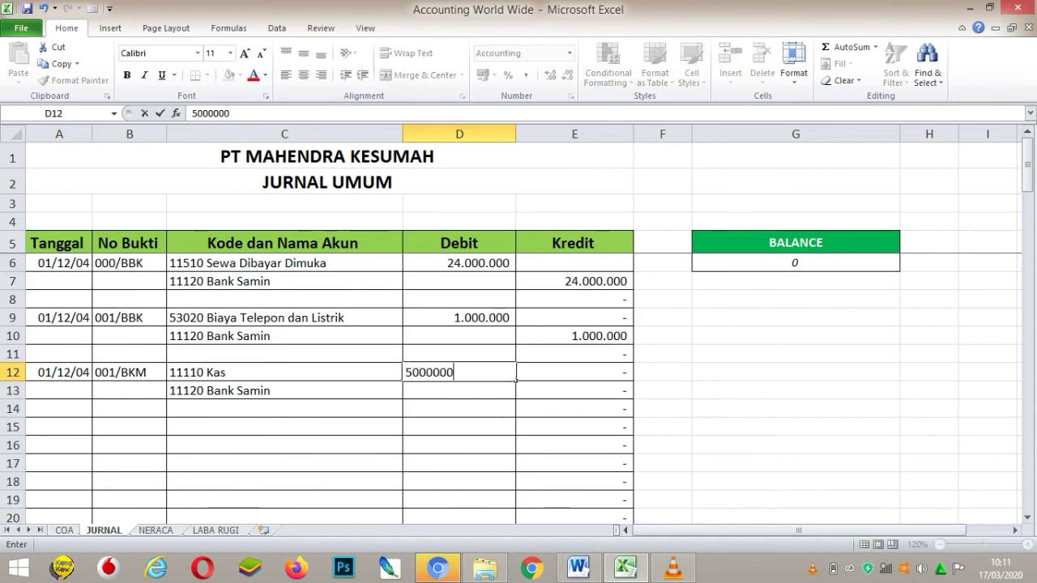
key("Return")
key("Return")
- Enter the fourth transaction's date, 01/12/2004, in the Tanggal cell A14, directly below the third transaction
left_click(283, 408)
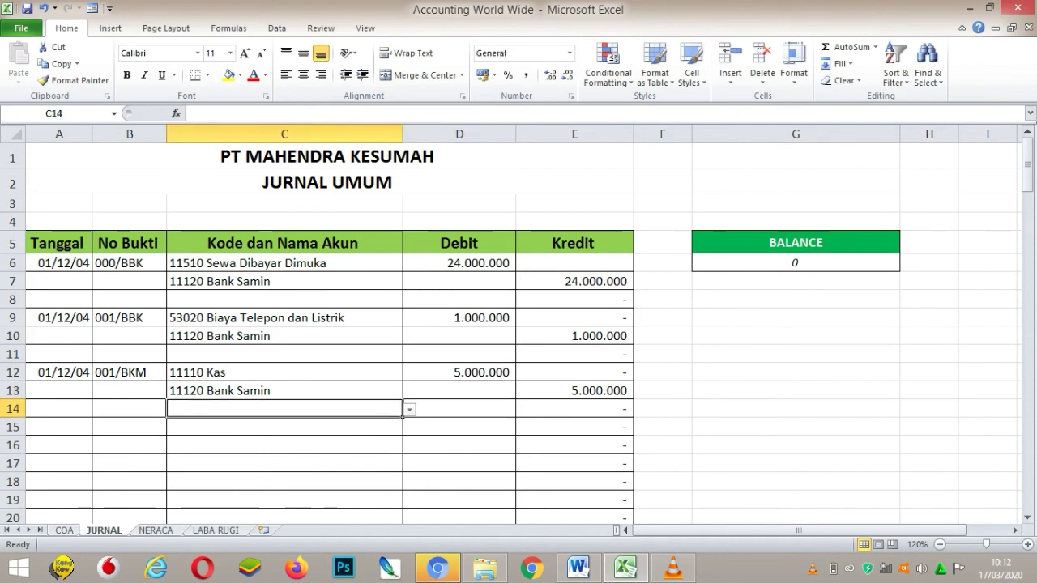
key("Left")
key("Left")
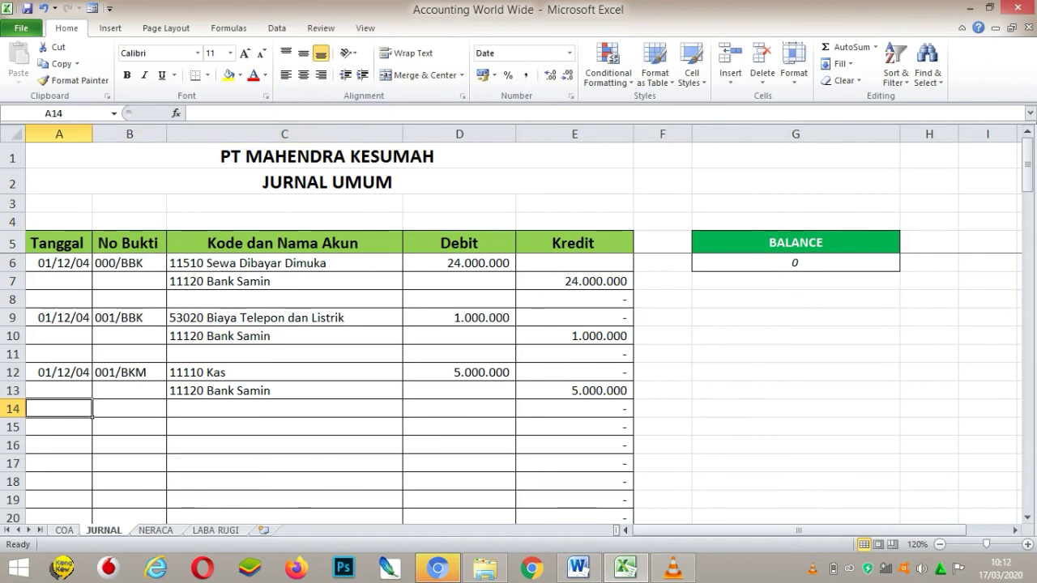
type("01/")
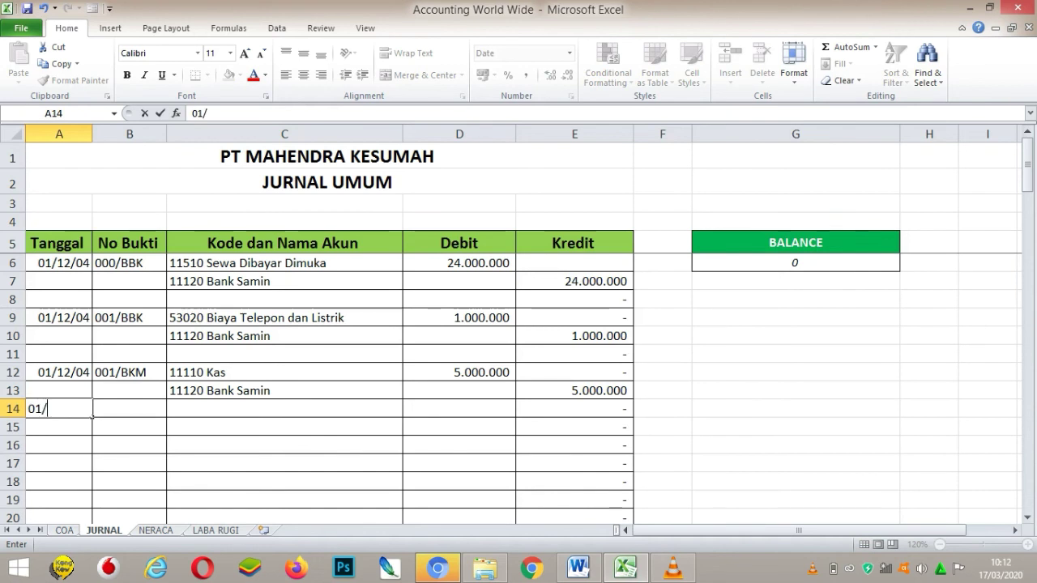
type("12/2")
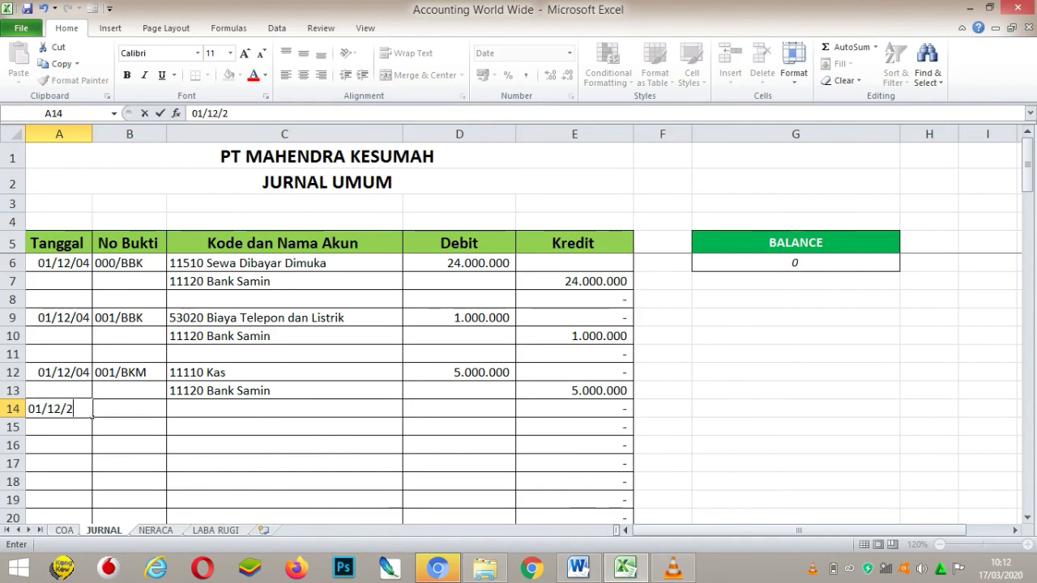
type("004")
key("Tab")
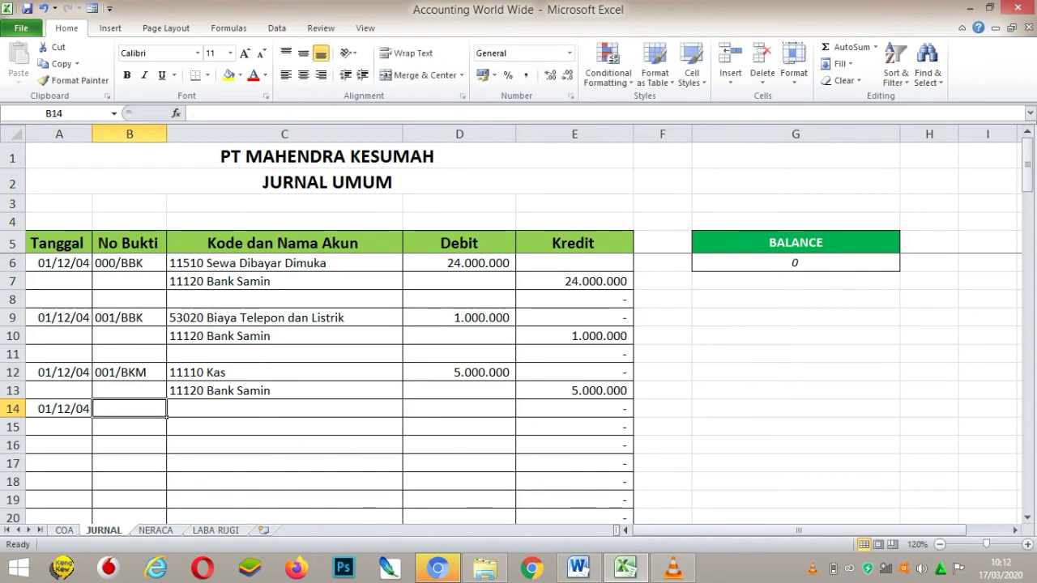
- Enter the voucher number 001/BBK in the fourth transaction's No Bukti cell B14
type("001/bbk")
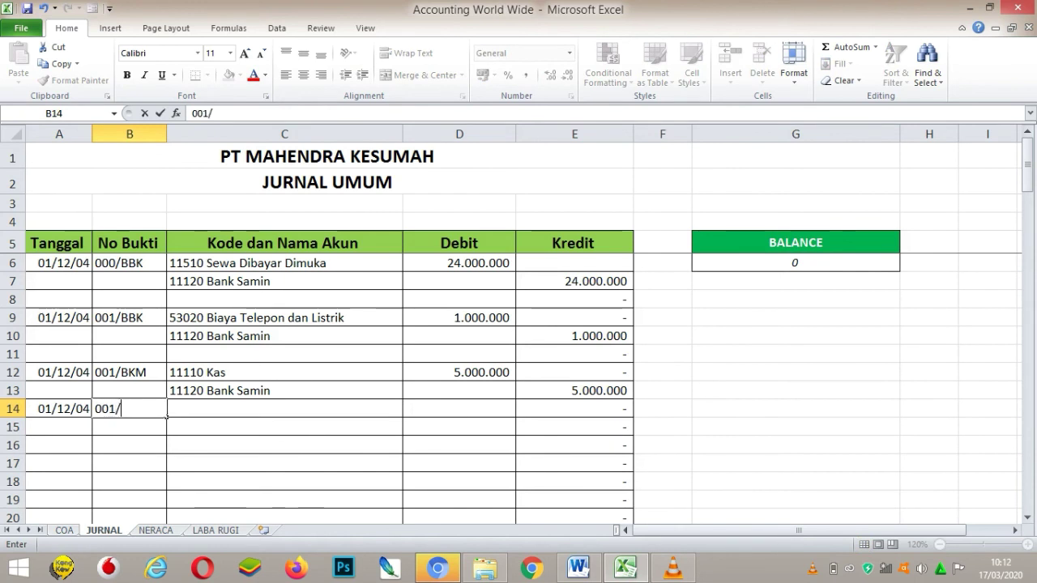
key("BackSpace")
key("BackSpace")
key("BackSpace")
type("BBK")
key("Tab")
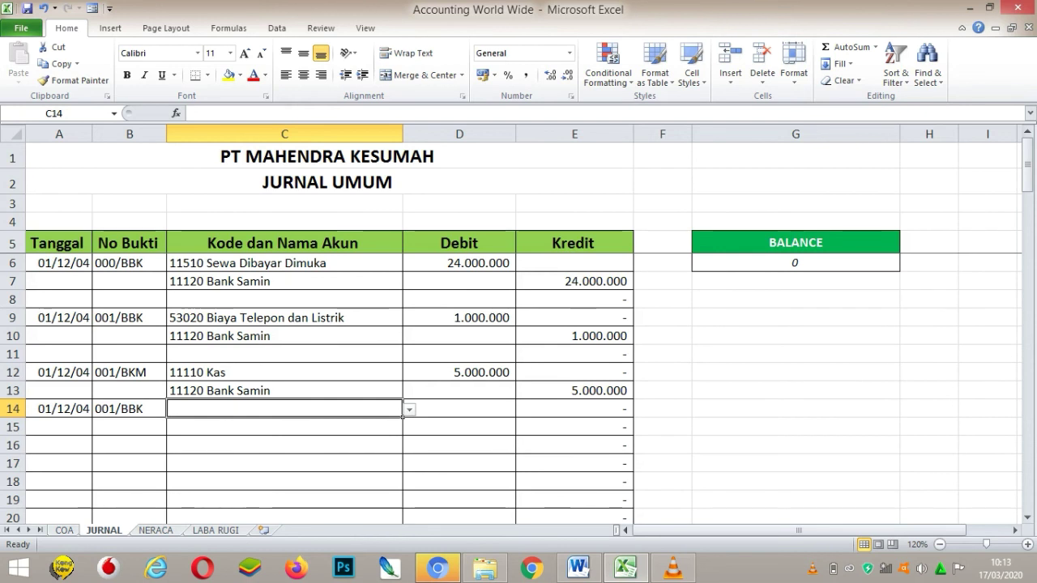
- Choose the fourth transaction's accounts from the account lists: 21200 Hutang Biaya in C14 and 11110 Kas in C15
left_click(410, 410)
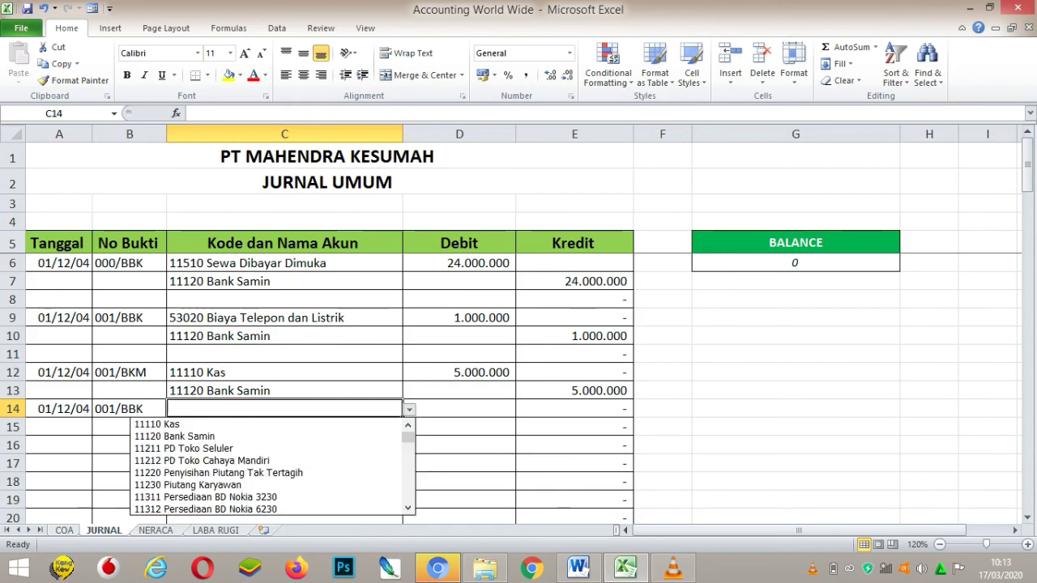
scroll(272, 467, "down", 4)
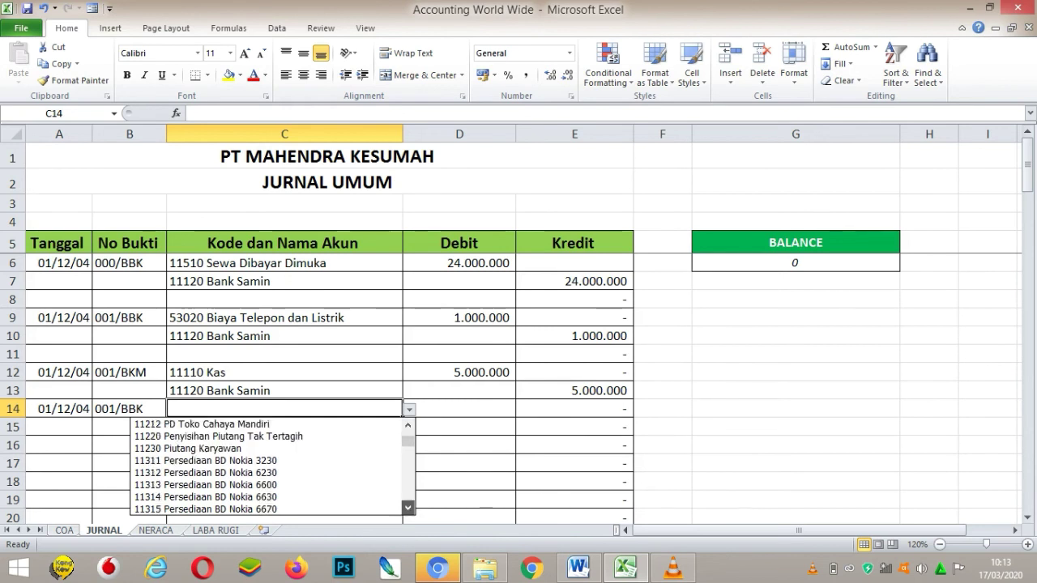
scroll(273, 467, "down", 3)
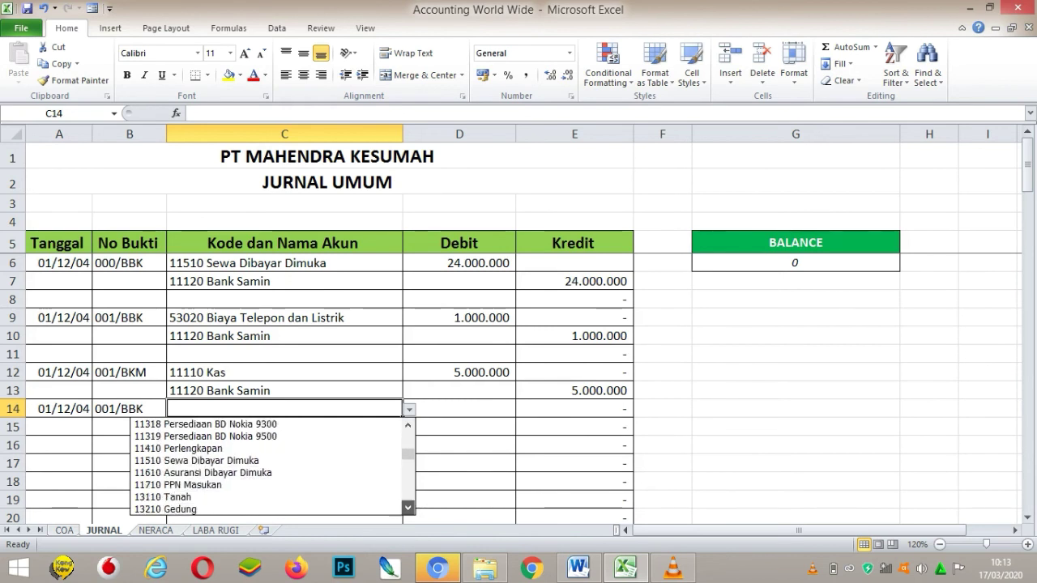
scroll(272, 484, "down", 3)
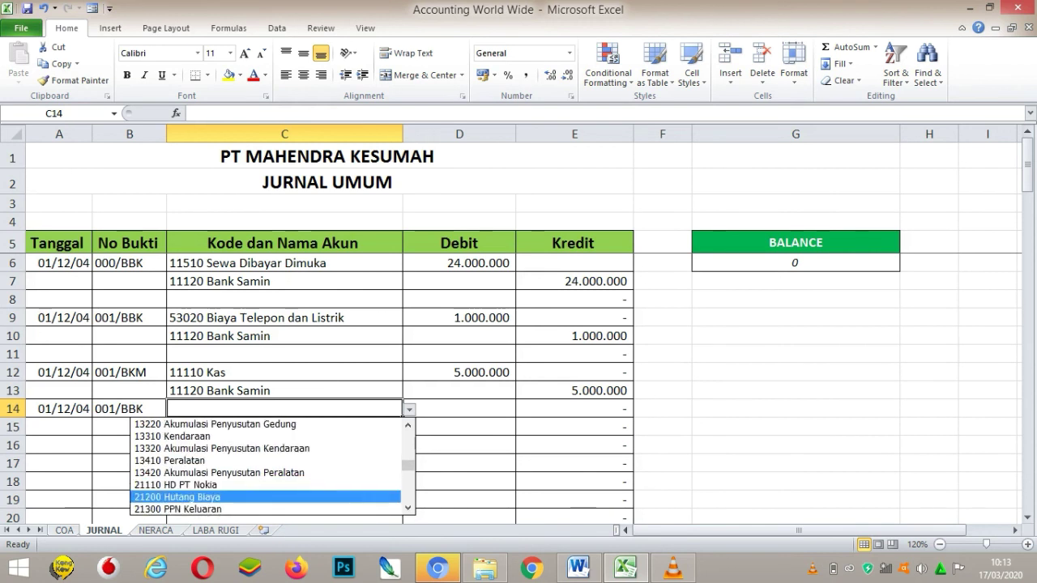
left_click(202, 496)
left_click(284, 427)
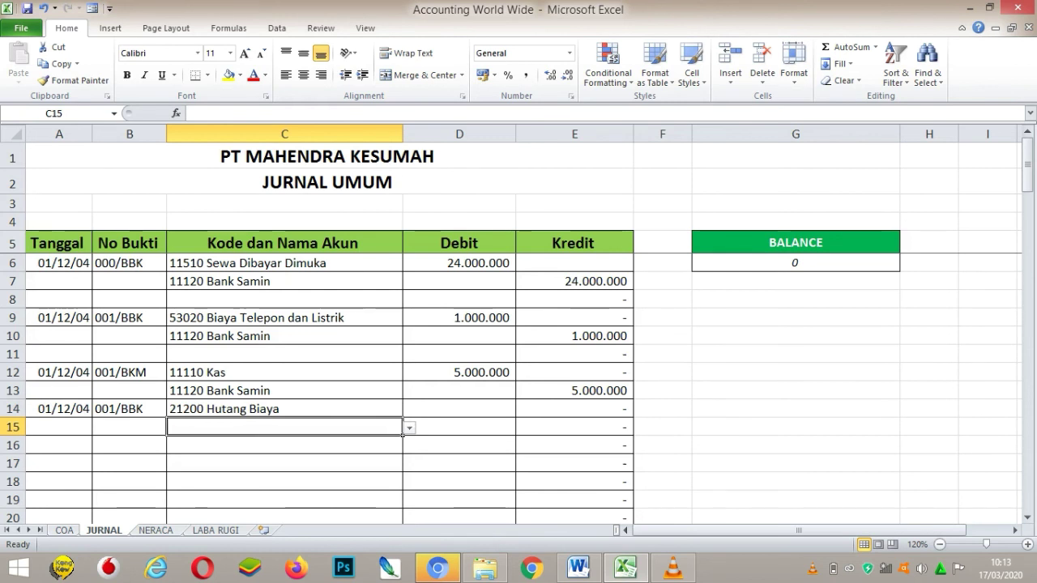
key("alt+Down")
key("Down")
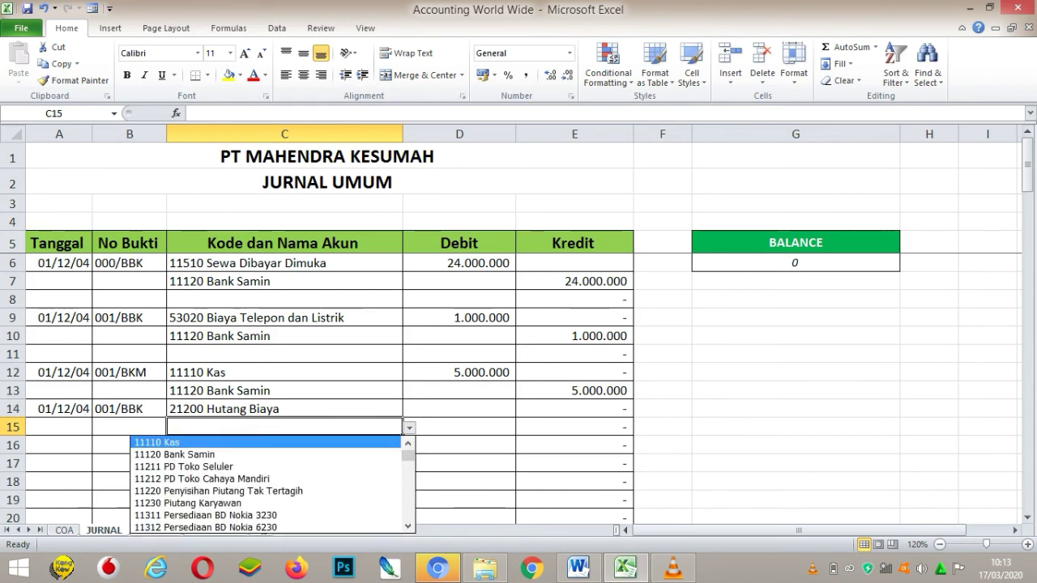
key("Return")
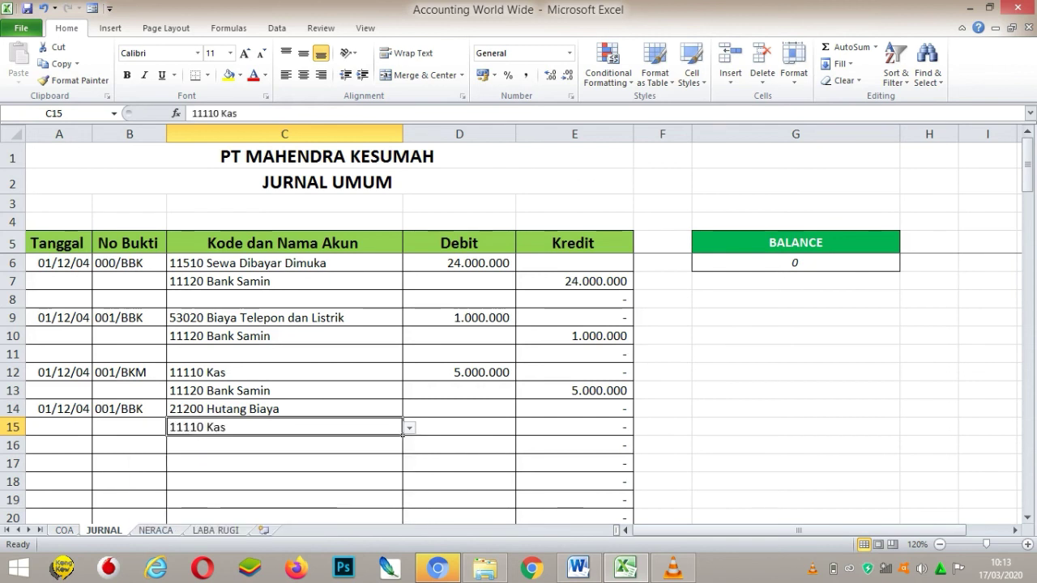
- Enter 5000000 as the Debit amount for Hutang Biaya in D14
left_click(459, 408)
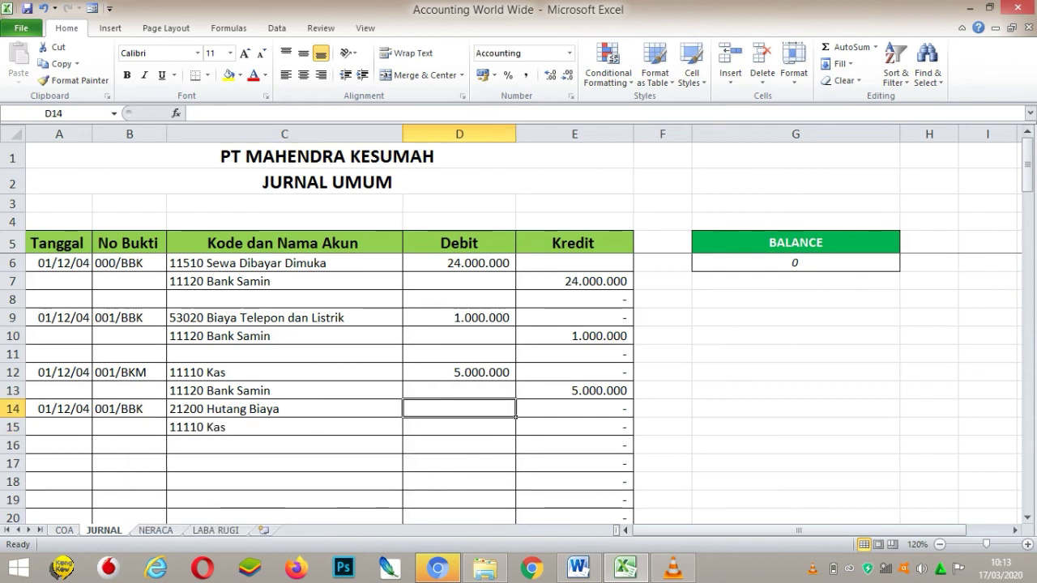
type("59")
key("BackSpace")
type("000.000")
key("Return")
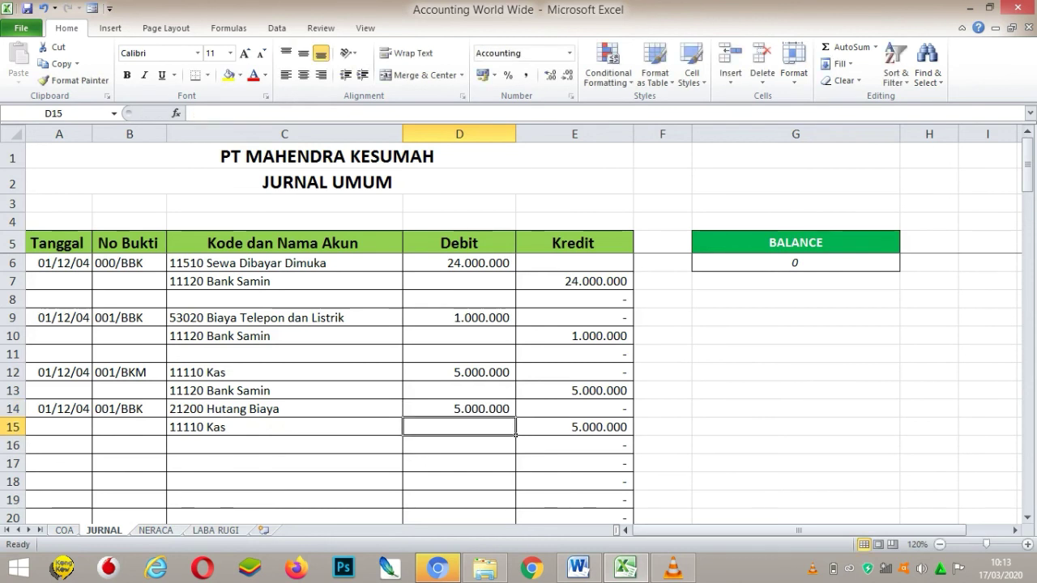
- Start the fifth transaction in row 17 with the date 2/12/2004 in A17 and the voucher number N101 in B17
left_click(89, 466)
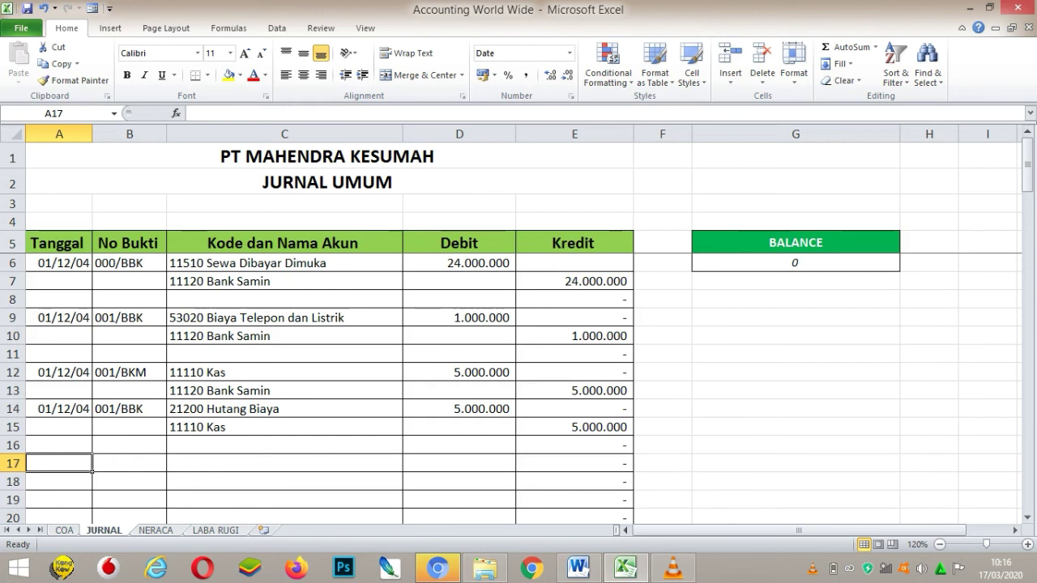
type("2/12/2004")
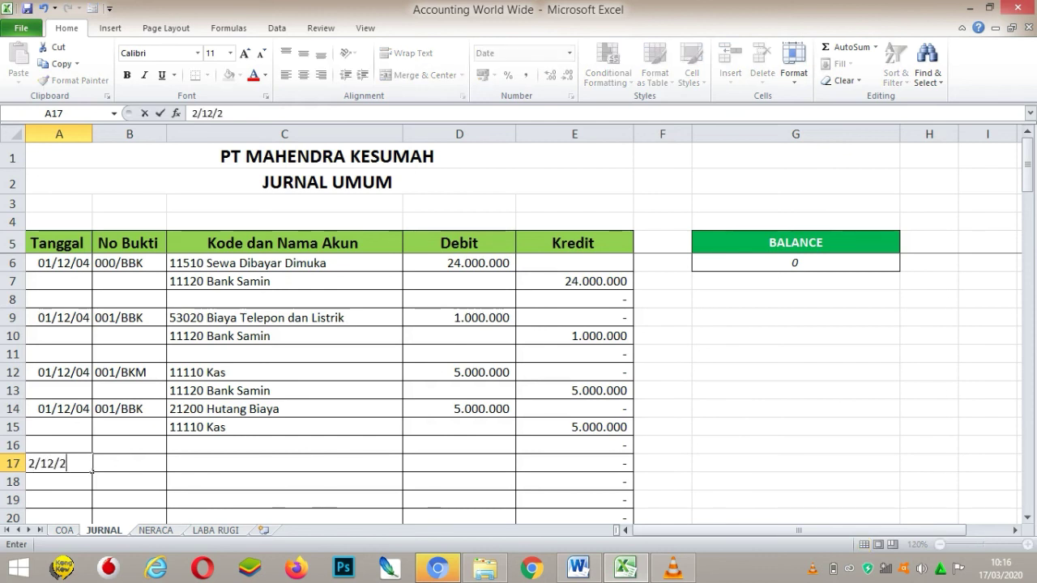
key("Tab")
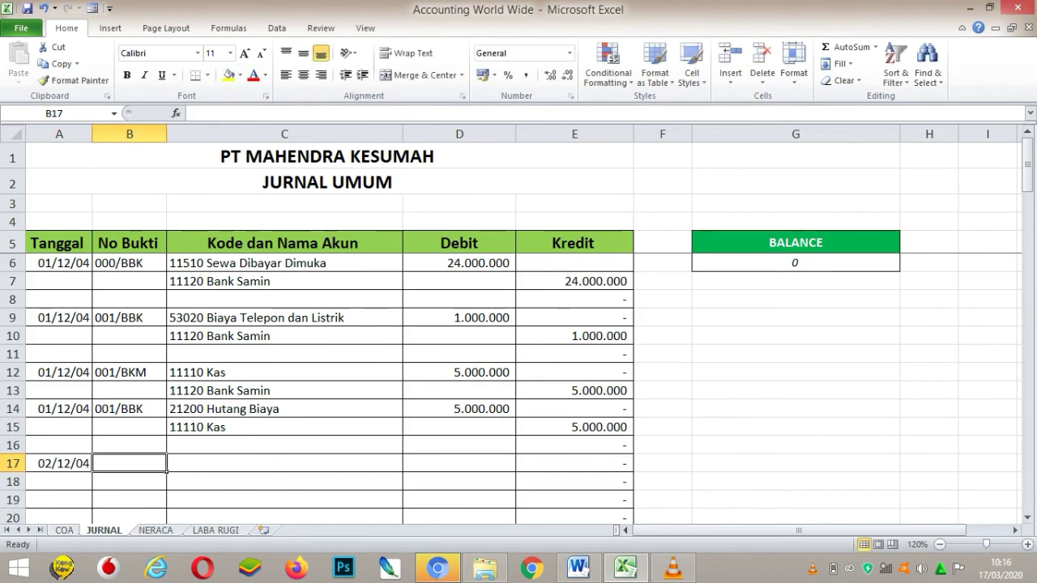
type("N191")
key("Tab")
key("shift+Tab")
type("N101")
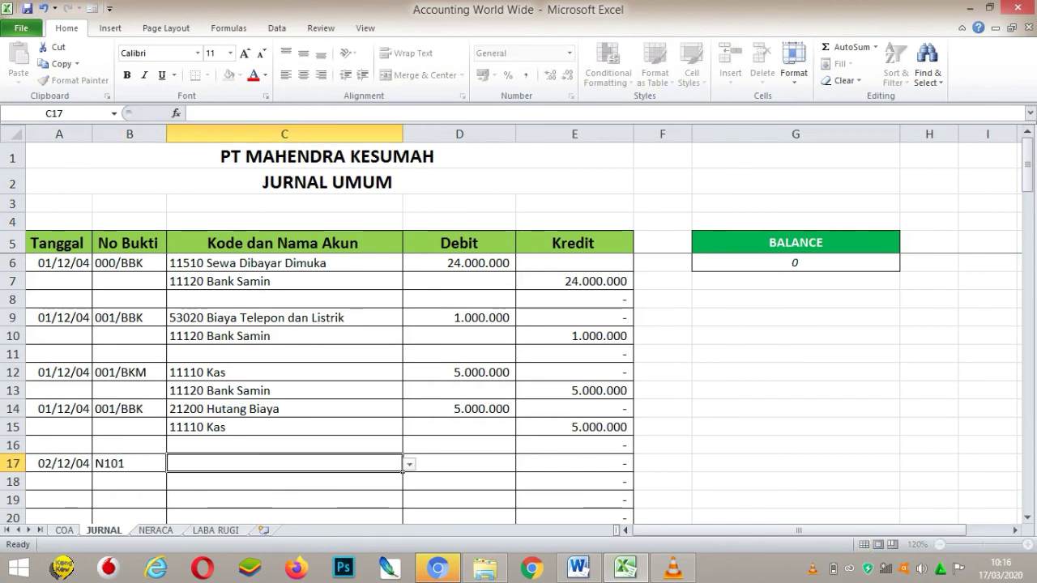
key("Tab")
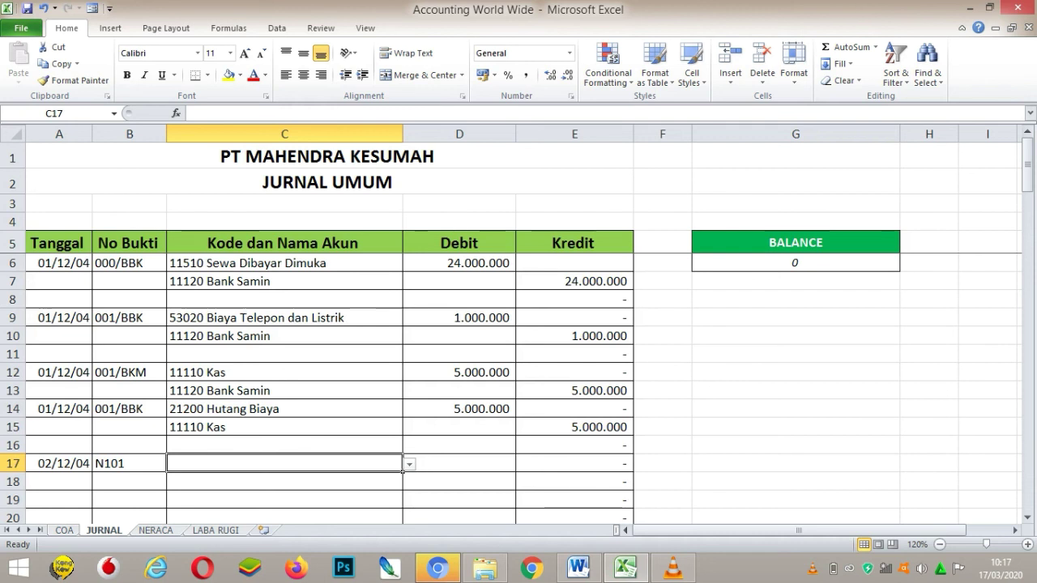
- Choose 11311 Persediaan BD Nokia 3230 from the account list in C17 as the fifth transaction's first account
key("alt+Down")
key("Down")
key("Down")
key("Down")
key("Down")
key("Down")
key("Down")
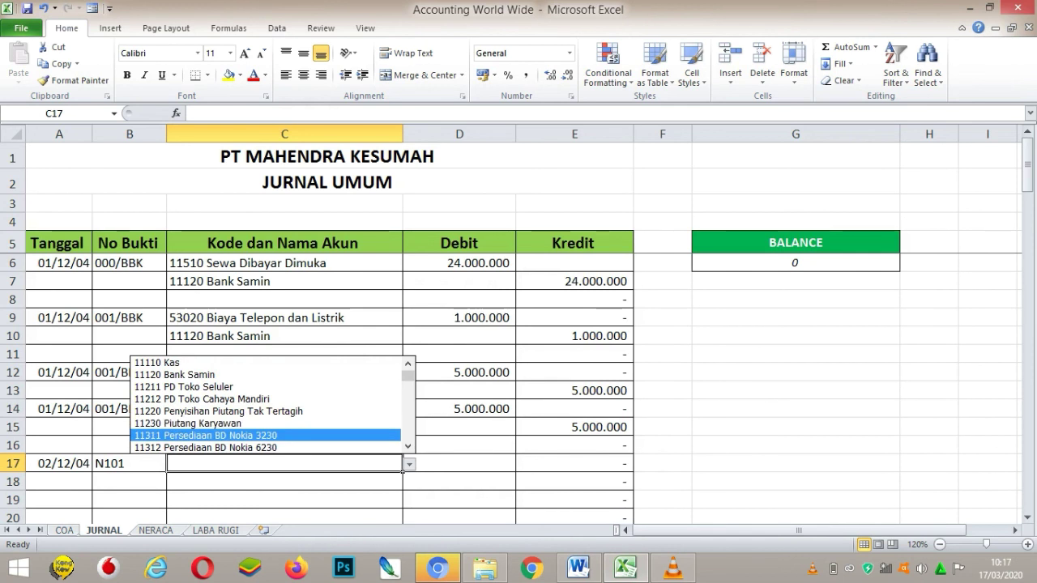
key("Return")
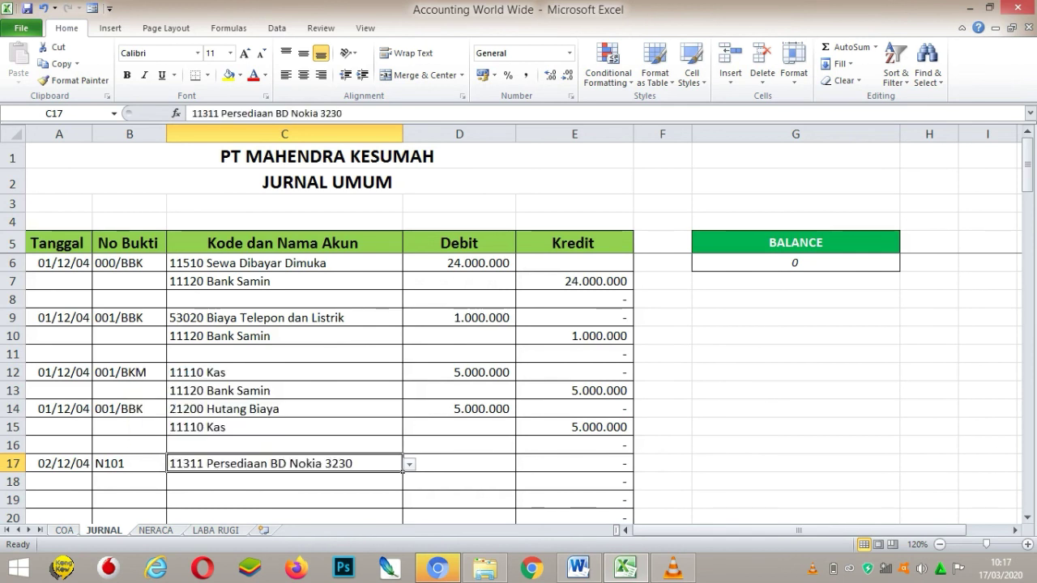
- Choose 11312 Persediaan BD Nokia 6230 from the account list in C18
left_click(128, 481)
left_click(284, 481)
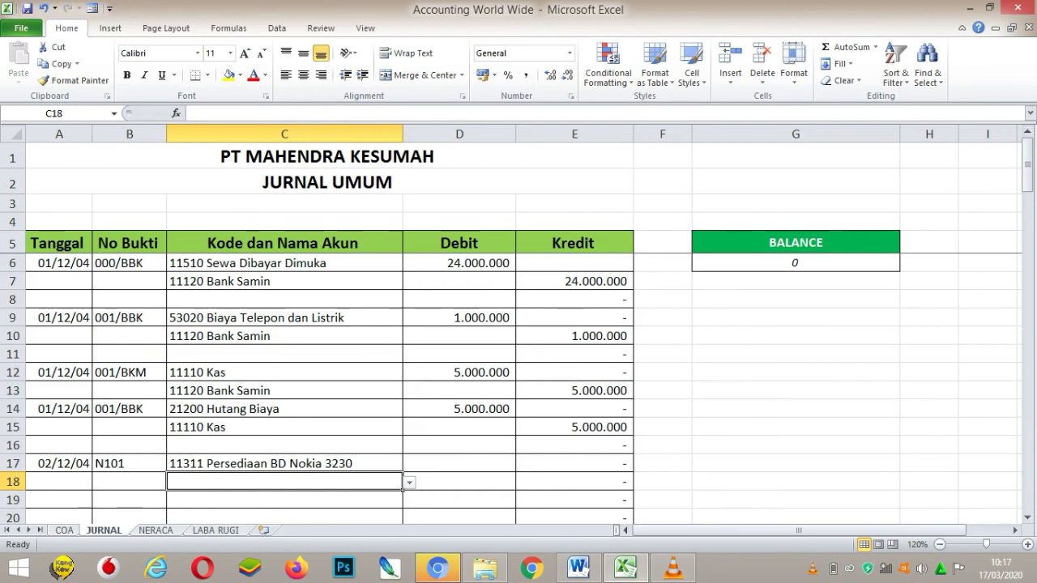
key("alt+Down")
scroll(273, 421, "down", 1)
key("Escape")
key("alt+Down")
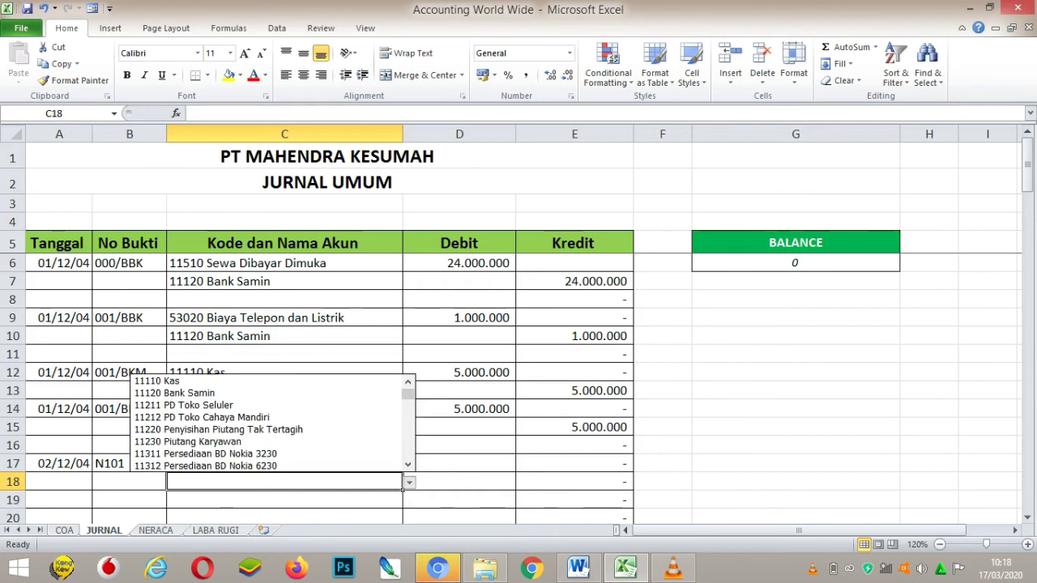
scroll(408, 465, "down", 5)
scroll(408, 464, "down", 1)
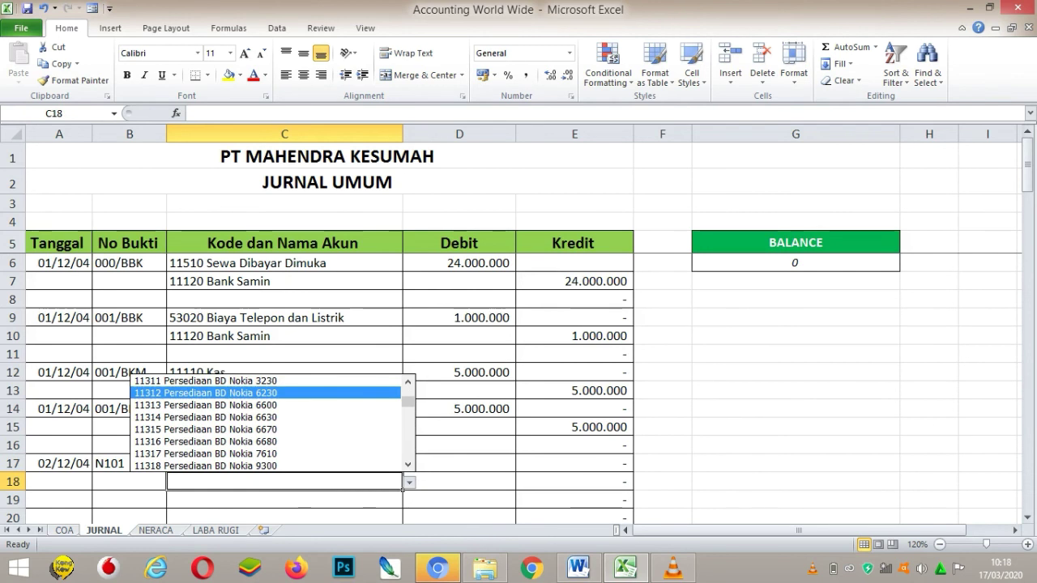
key("Return")
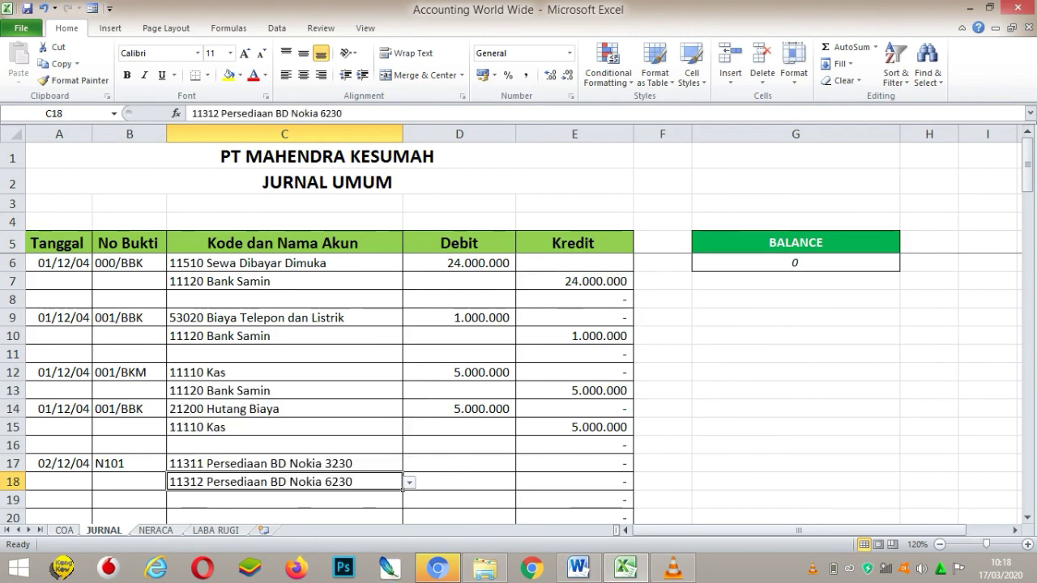
- Choose 11314 Persediaan BD Nokia 6630 from the account list in C19
key("Down")
key("Down")
key("Up")
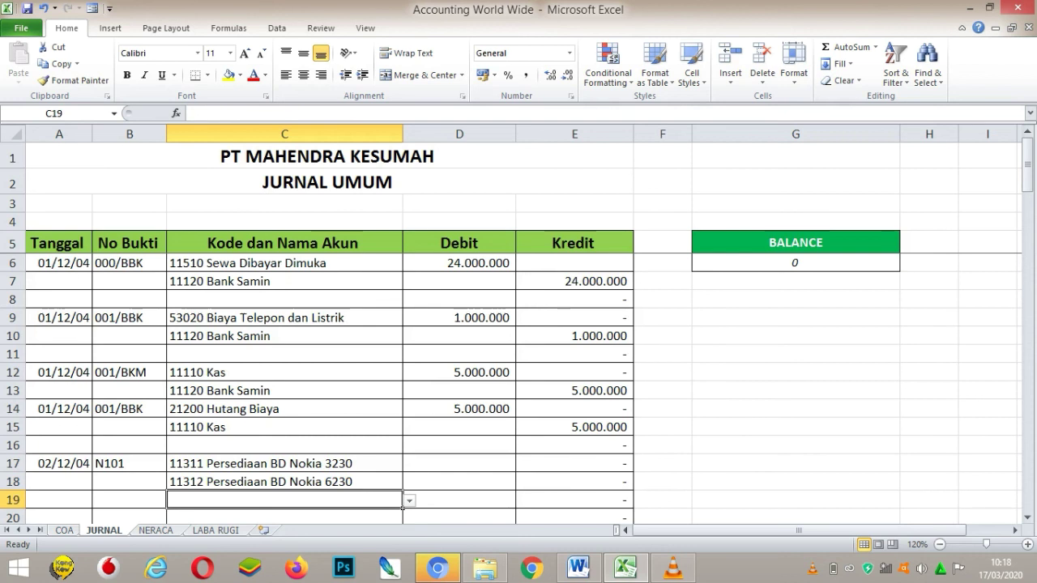
key("alt+Down")
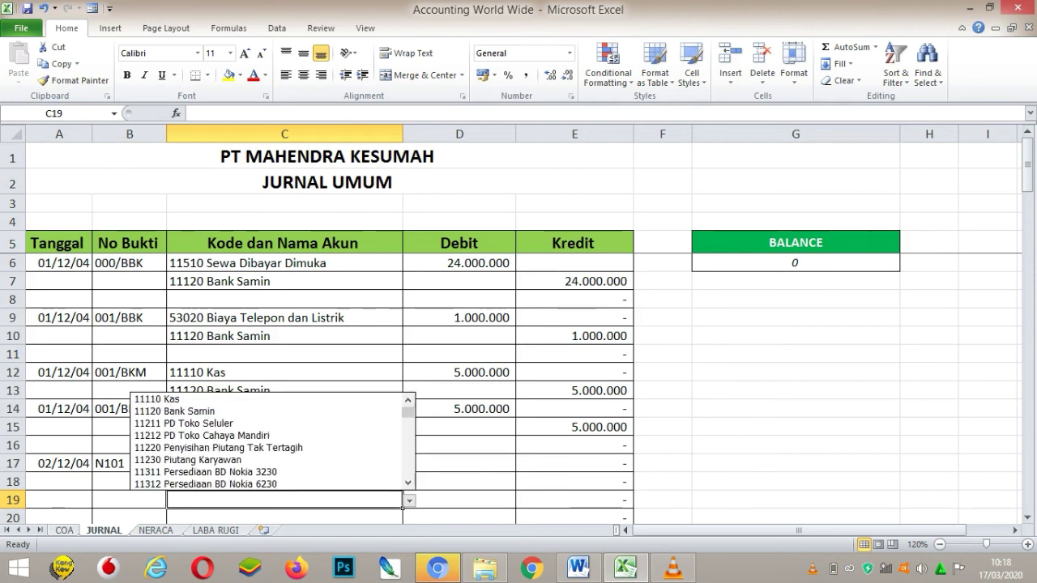
key("Down")
key("Down")
key("Down")
key("Down")
key("Down")
key("Down")
key("Down")
key("Down")
key("Down")
key("Down")
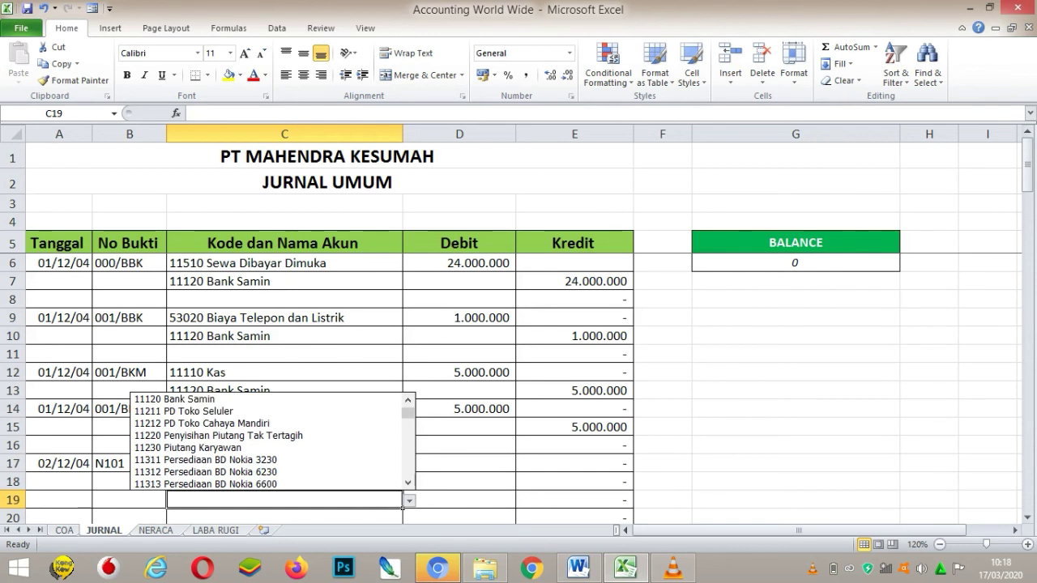
key("Return")
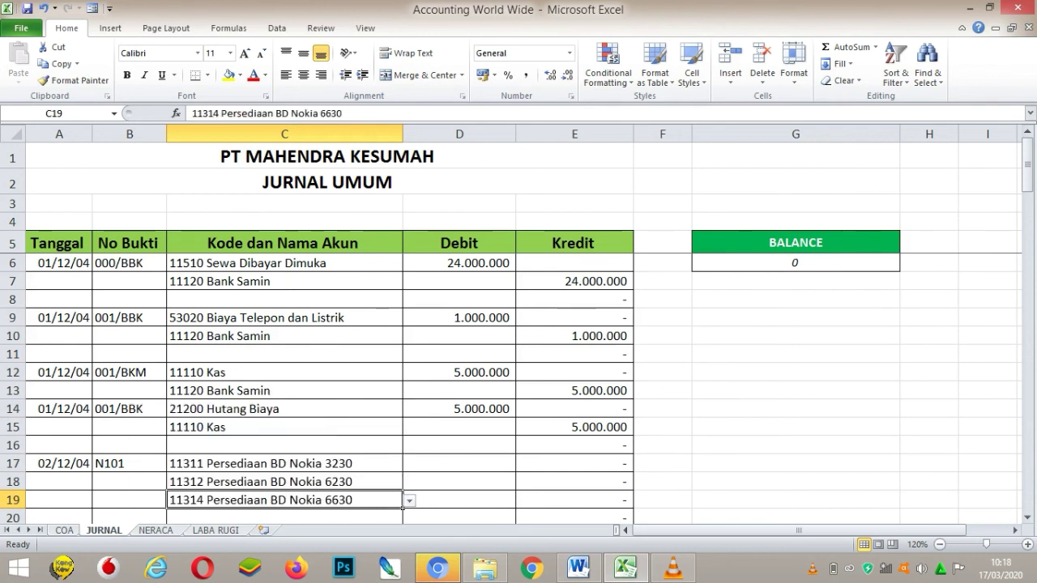
- Choose 11710 PPN Masukan from the account list in C20, directly below the three inventory accounts
key("Down")
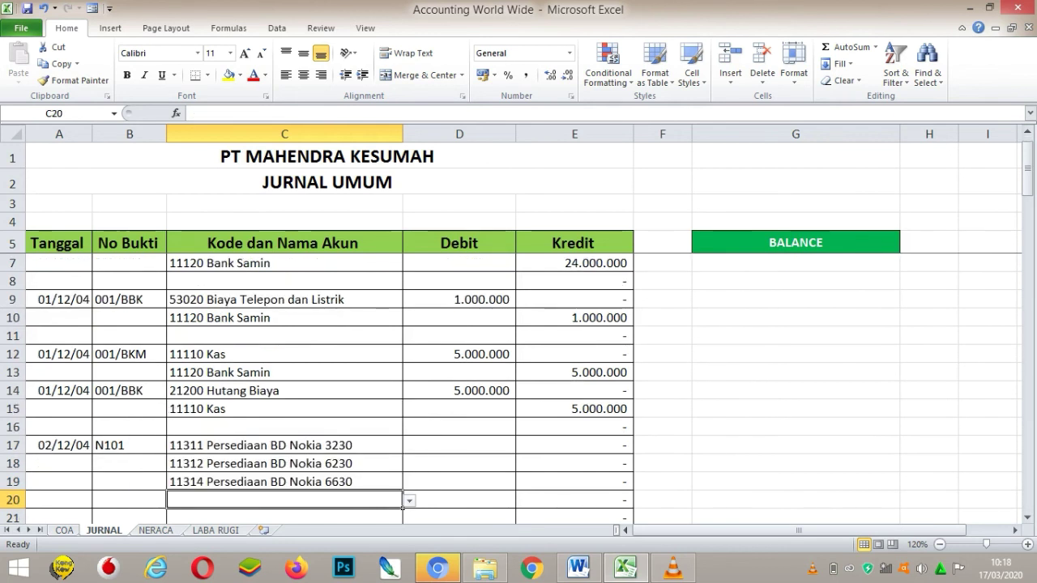
key("alt+Down")
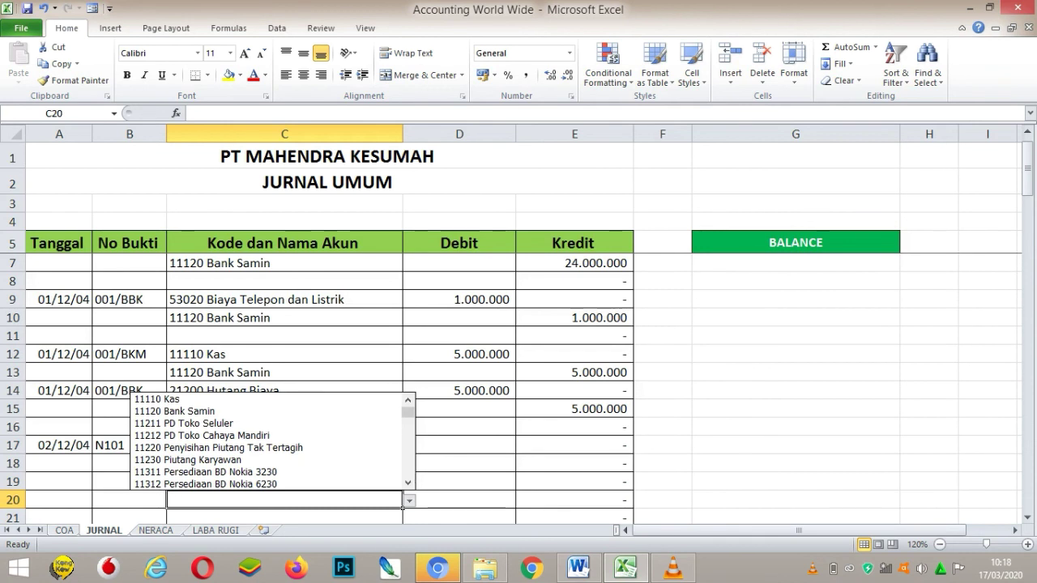
scroll(273, 442, "down", 3)
scroll(273, 453, "down", 2)
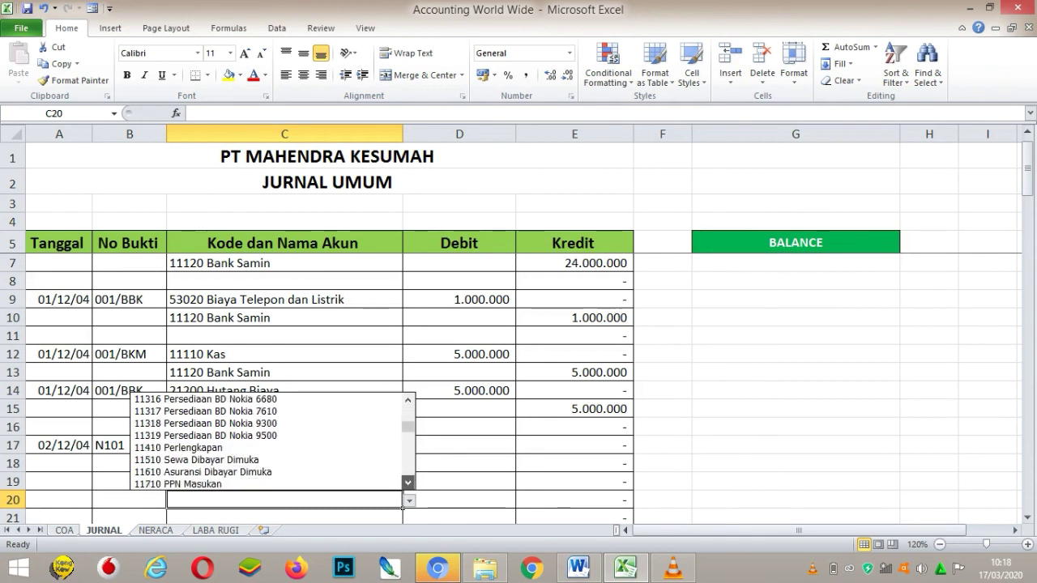
key("Return")
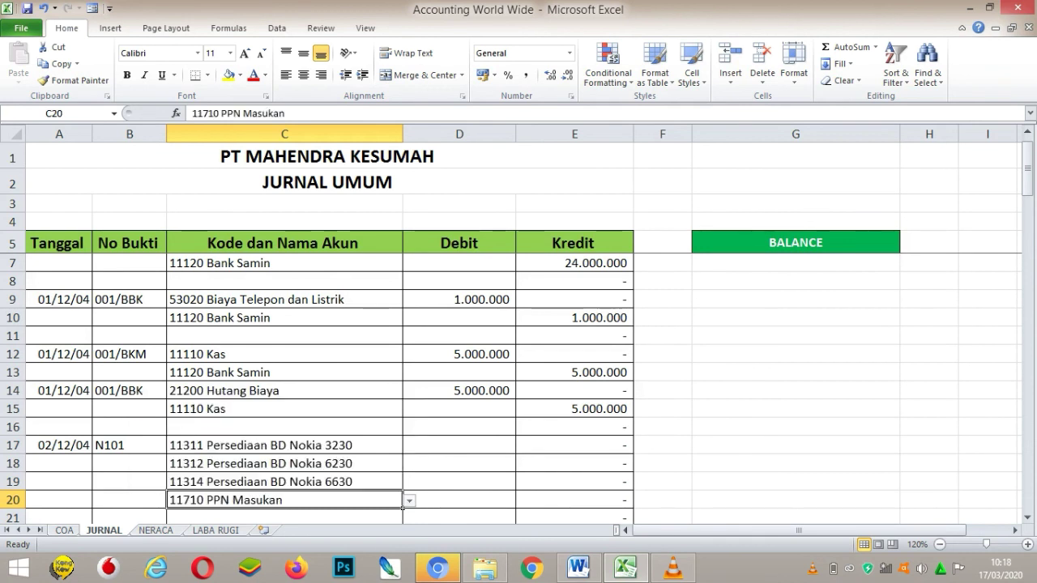
- Choose 21110 HD PT Nokia from the account list in C21 as the fifth transaction's last account
key("Return")
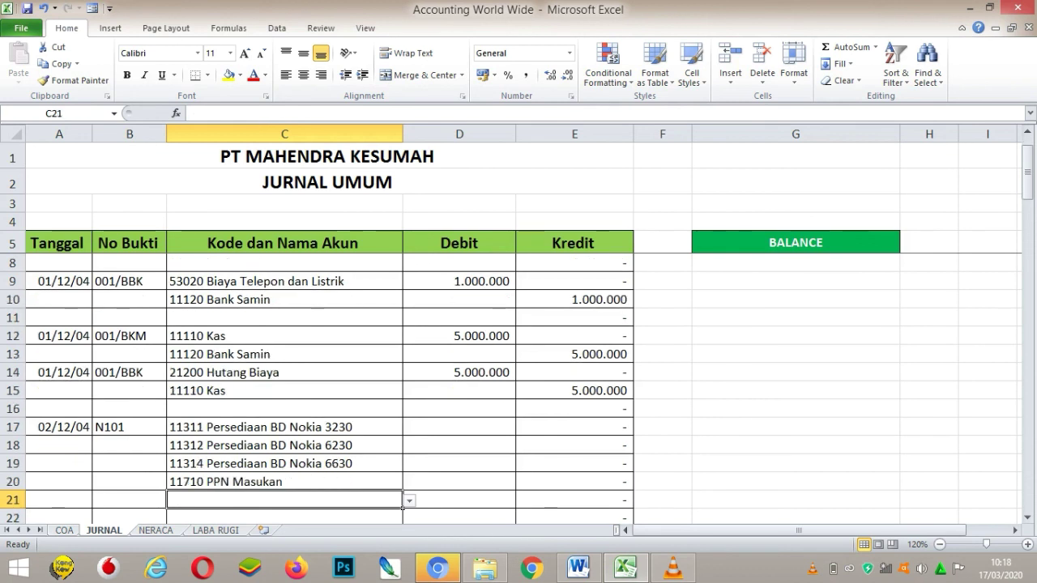
key("alt+Down")
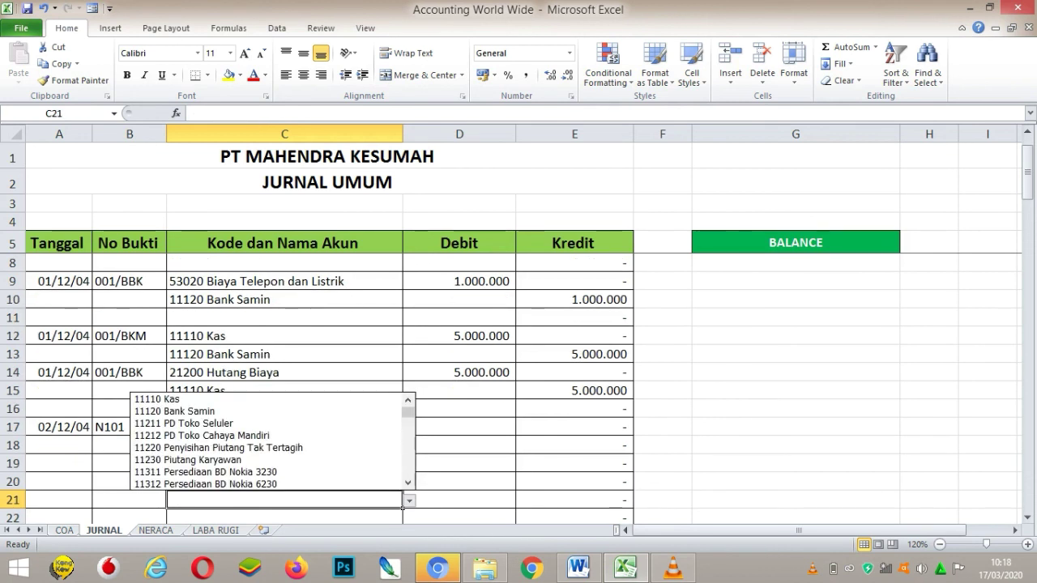
scroll(273, 442, "down", 5)
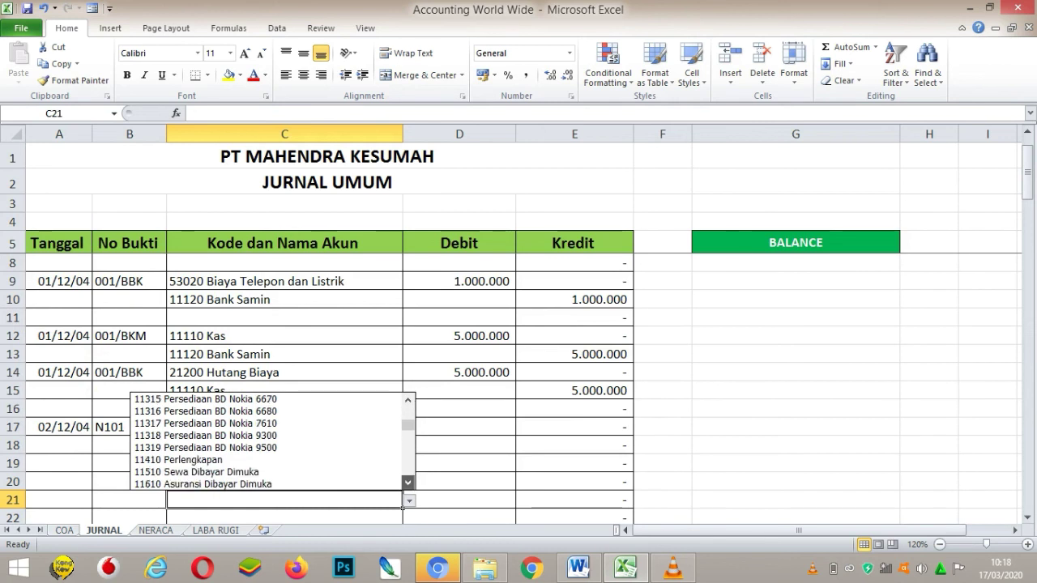
key("Down")
key("Down")
key("Down")
key("Down")
key("Down")
key("Down")
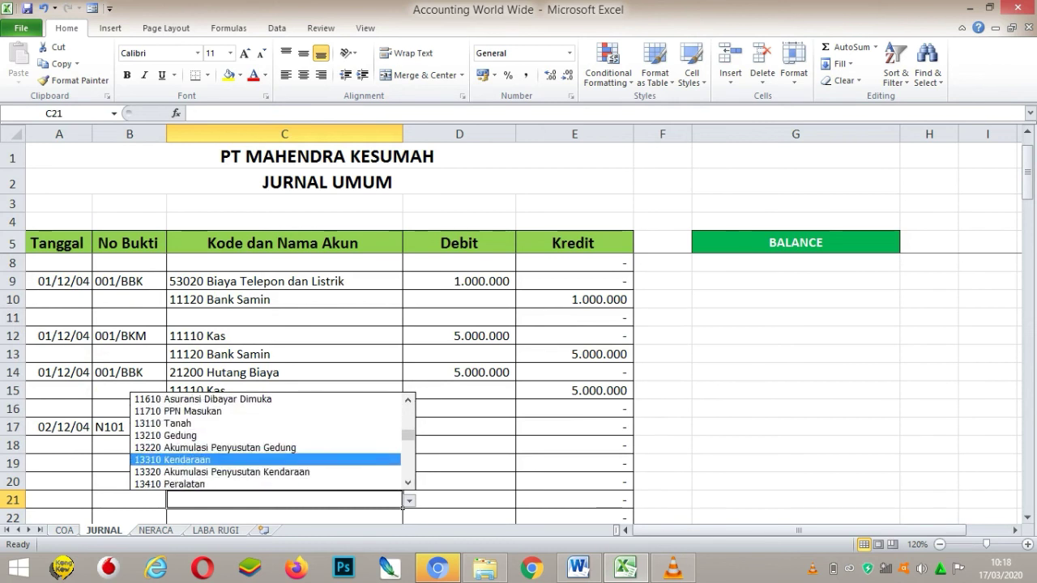
scroll(403, 507, "down", 3)
key("Down")
key("Down")
key("Return")
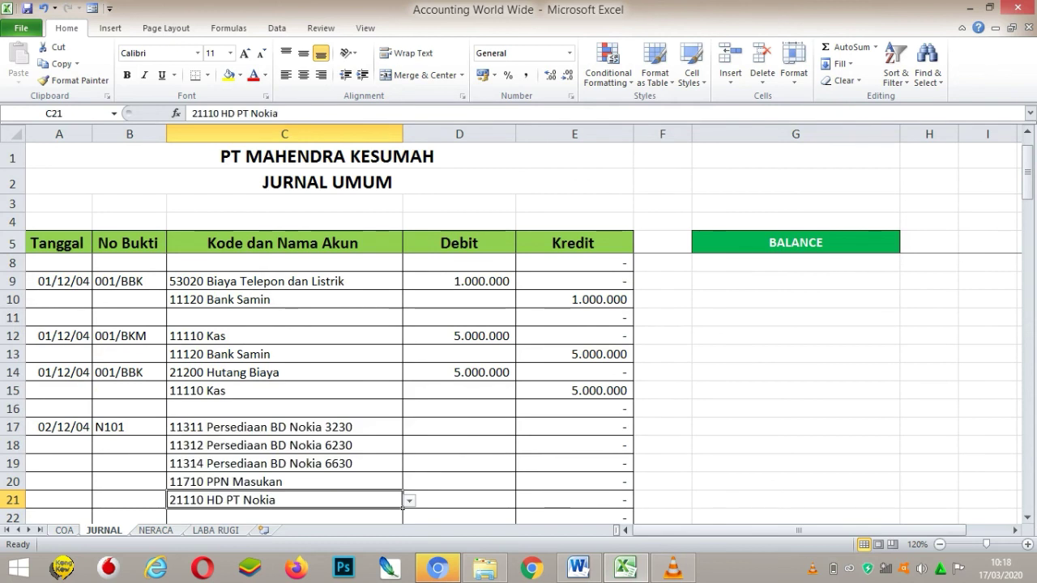
left_click(460, 409)
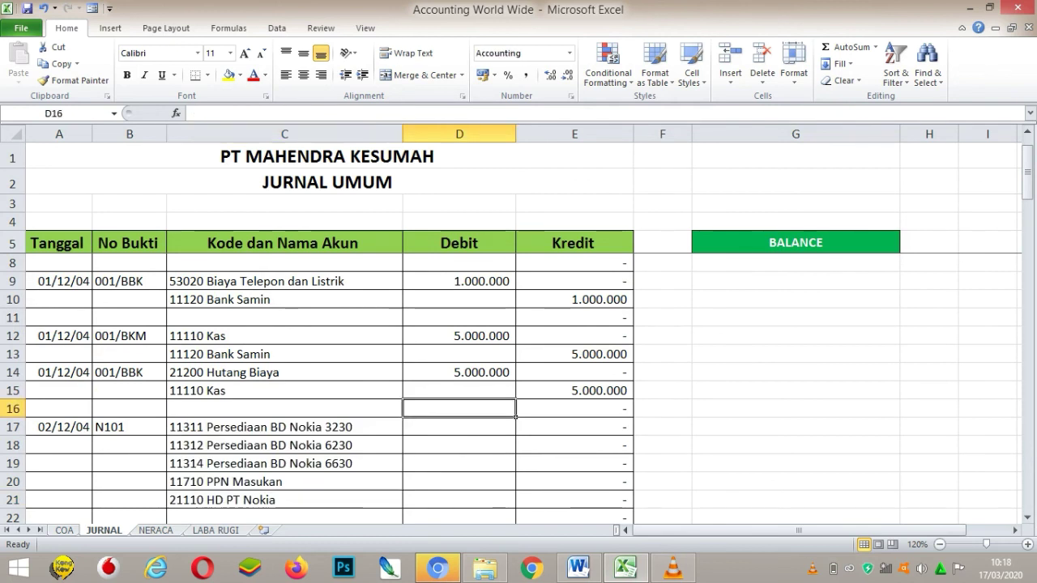
left_click(459, 427)
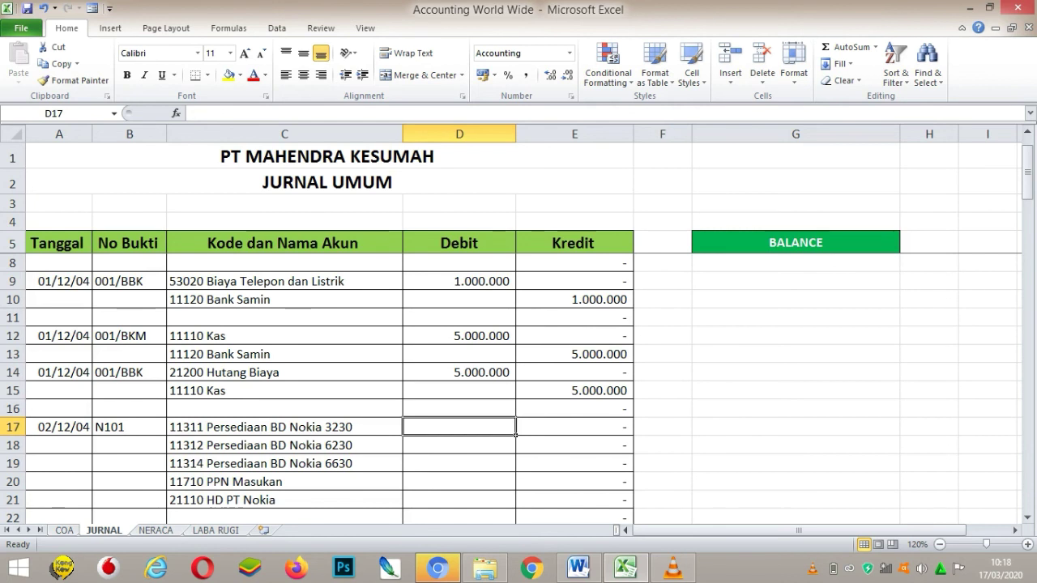
left_click(283, 336)
left_click_drag(284, 335, 284, 354)
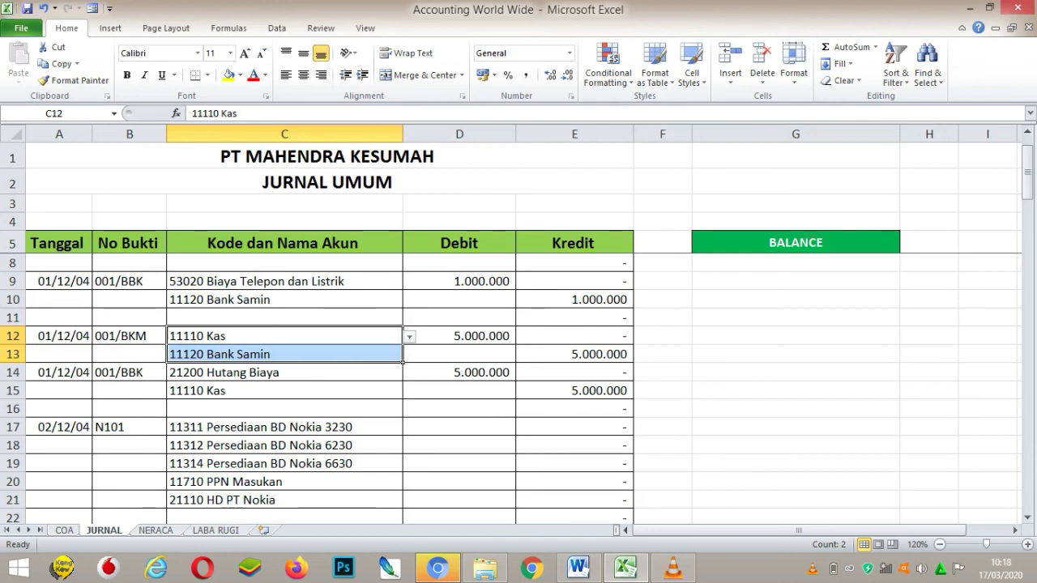
left_click_drag(284, 427, 283, 500)
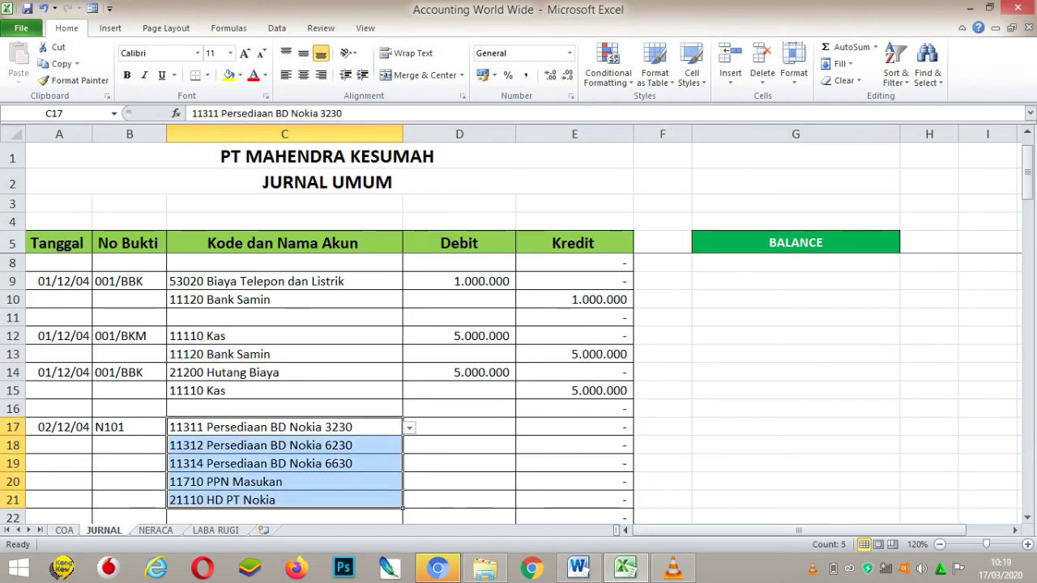
- Enter debit amounts of 25.000.000, 11.250.000 and 24.800.000 for the Nokia 3230, 6230 and 6630 inventory accounts in D17:D19
left_click(459, 427)
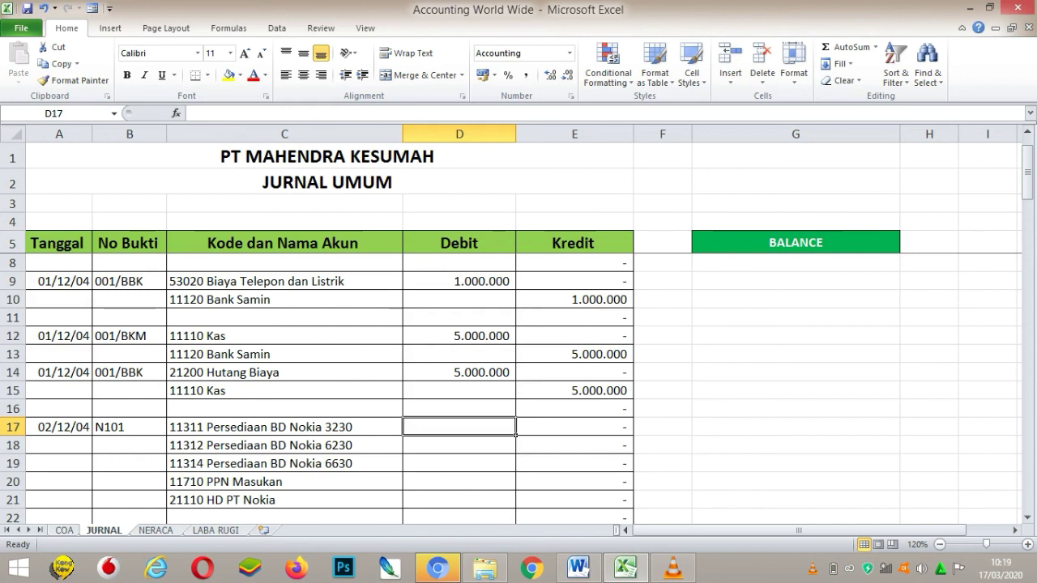
type("25000000")
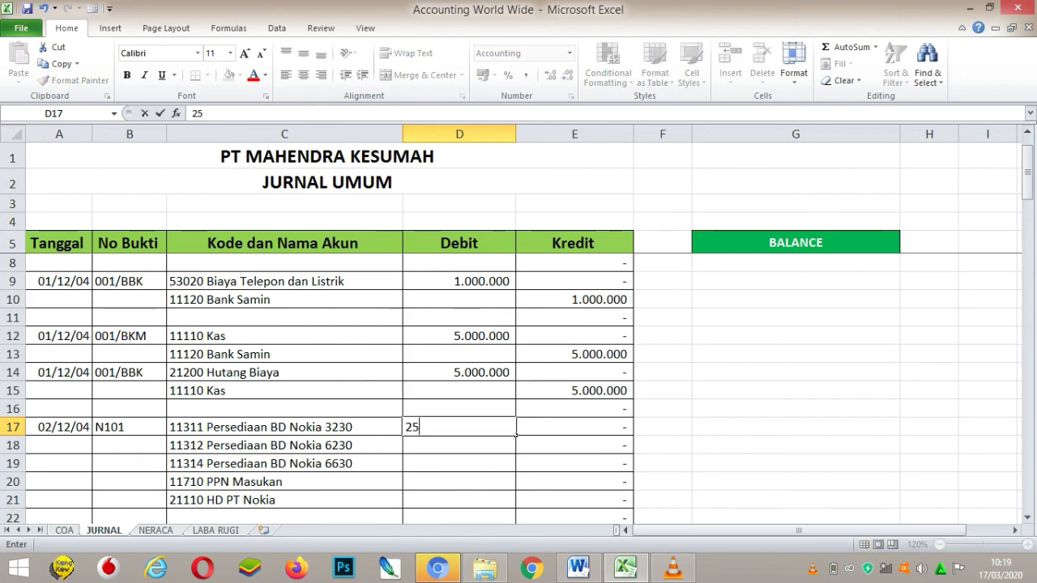
key("Return")
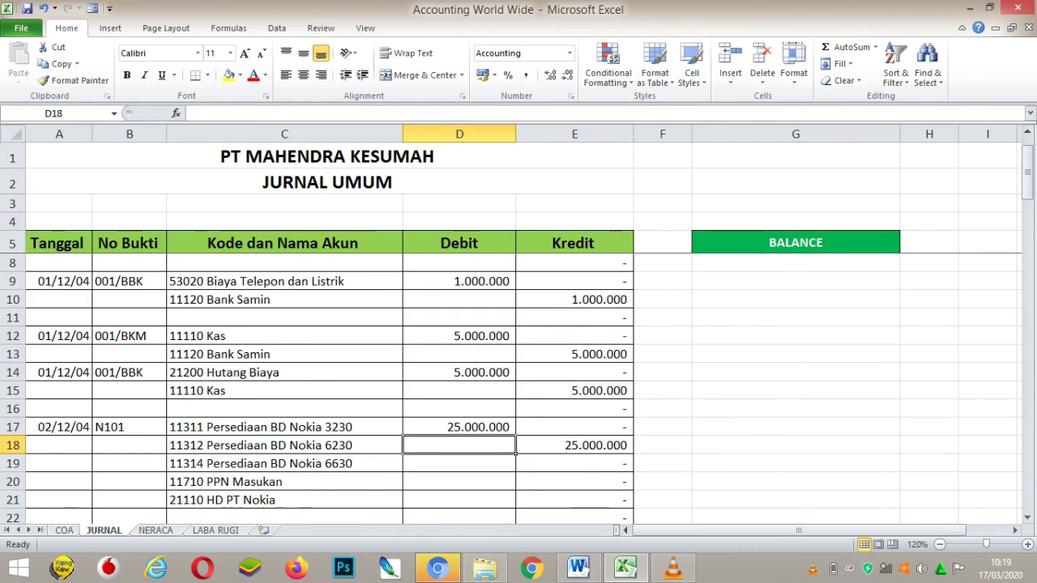
type("11250000")
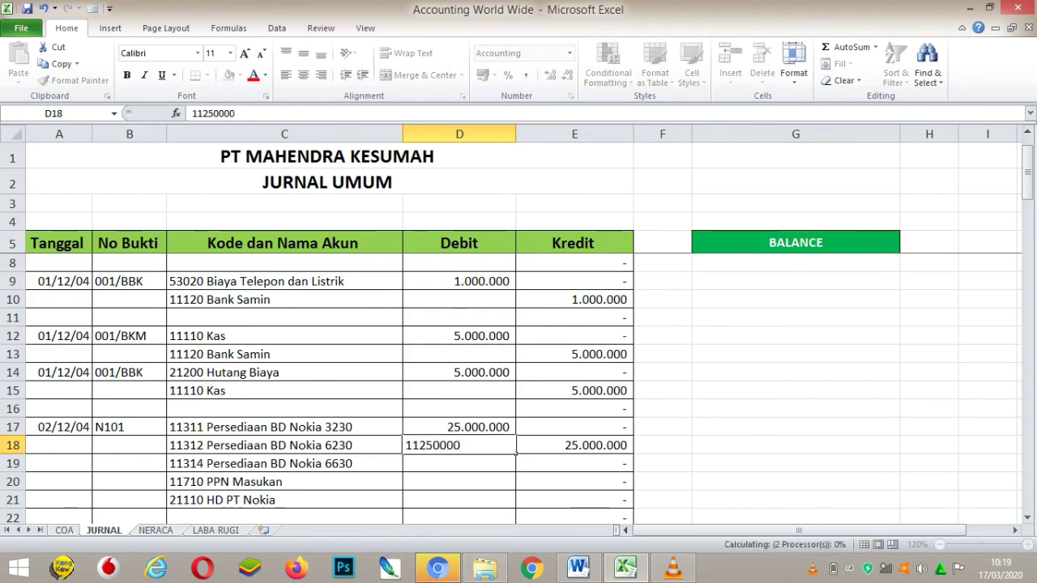
key("Return")
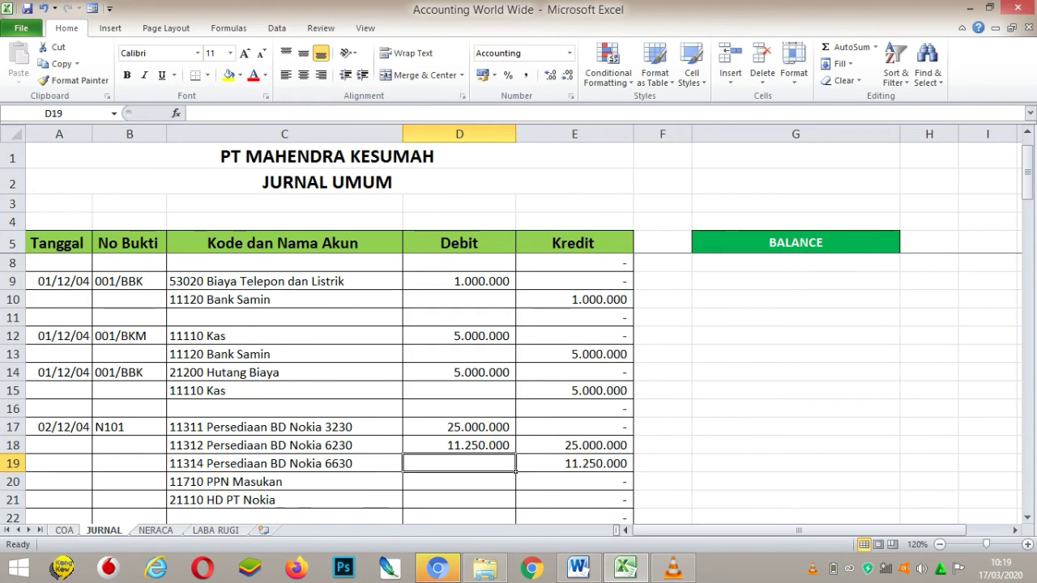
type("24")
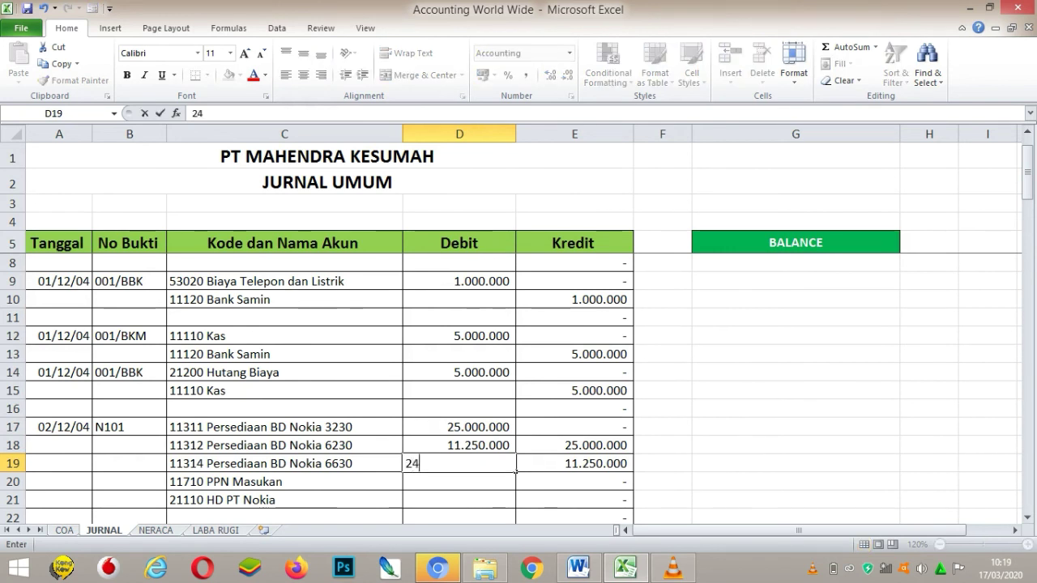
type(".800.00000")
key("Return")
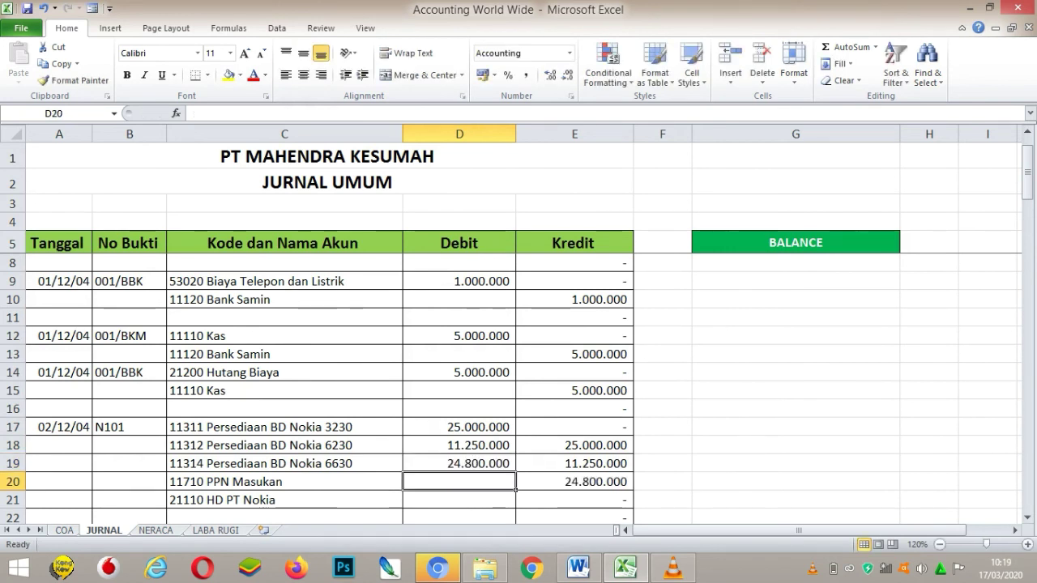
- Clear the automatic Kredit formulas in E18:E20 beside the Nokia 6230, Nokia 6630 and PPN Masukan accounts
left_click(574, 445)
key("shift+Down")
key("shift+Down")
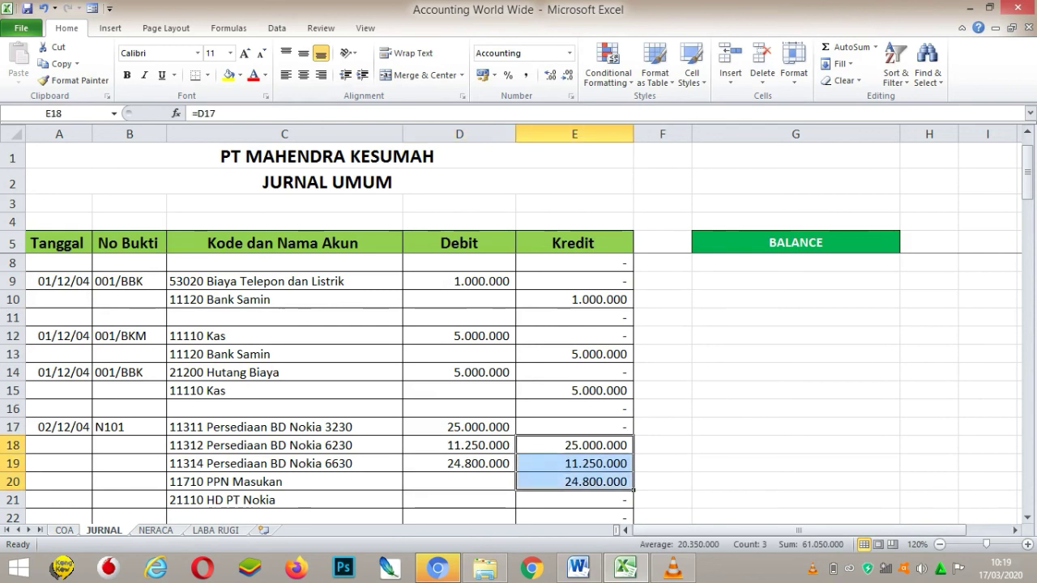
key("Delete")
- Enter a debit amount of 6.105.000 for 11710 PPN Masukan in D20
left_click(460, 482)
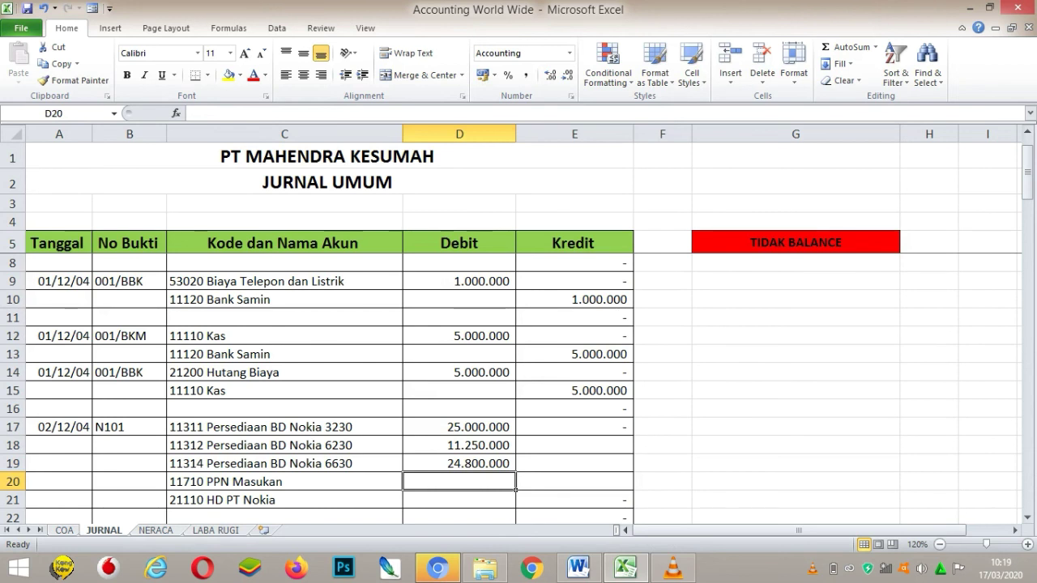
type("6.1")
type("05.000")
key("Return")
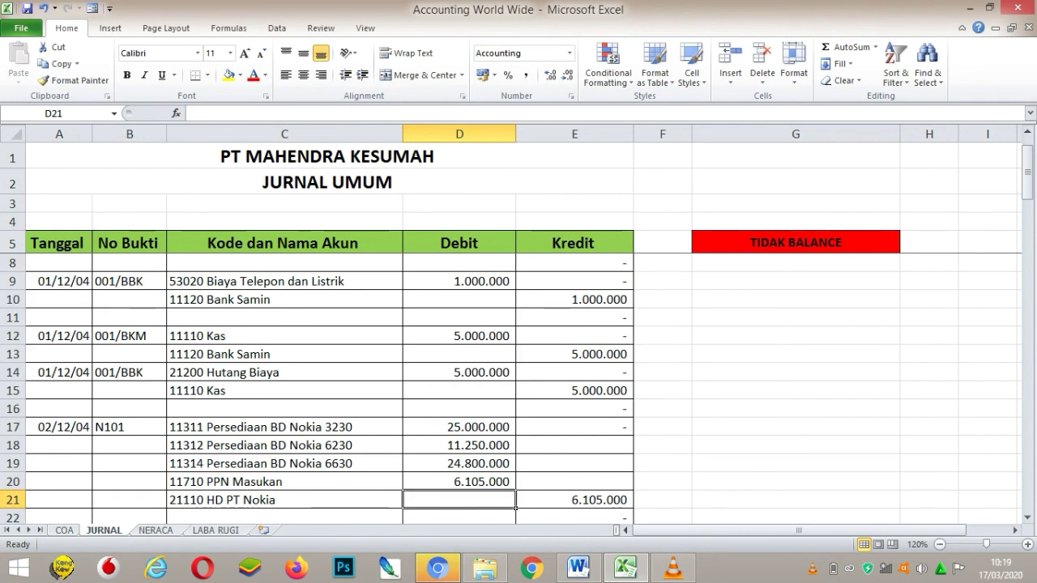
- Clear the automatic Kredit formula in E21 beside 21110 HD PT Nokia
left_click(796, 242)
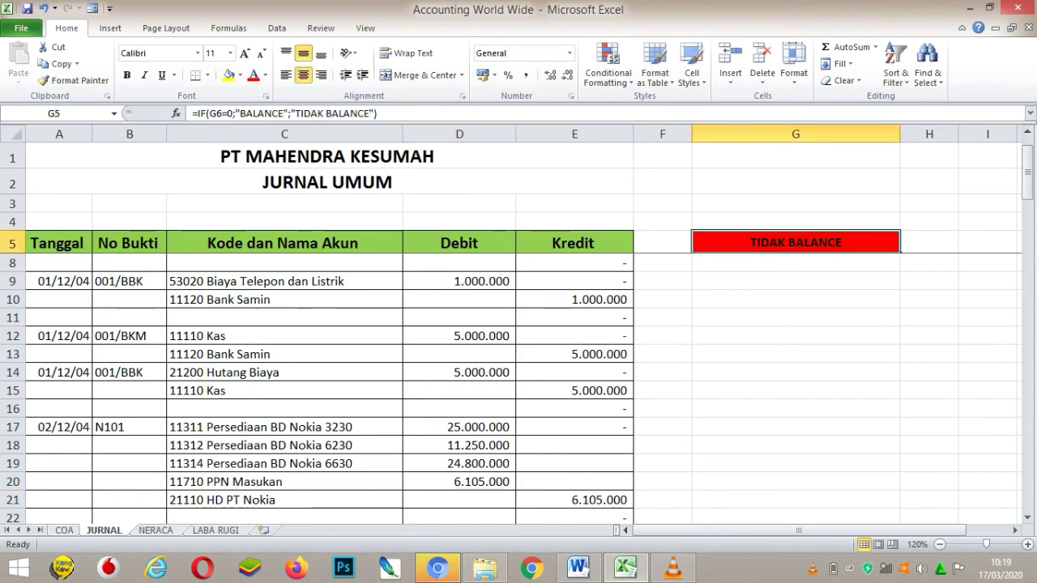
left_click(574, 500)
key("Delete")
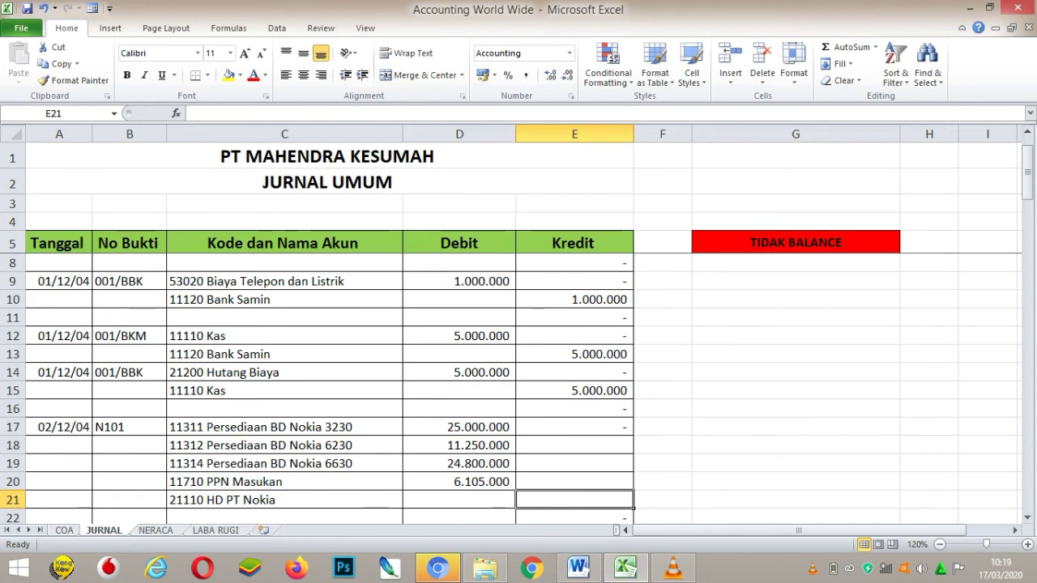
- Enter a SUM formula in E21 that credits 21110 HD PT Nokia with the total of debits D17:D20
left_click_drag(459, 427, 459, 481)
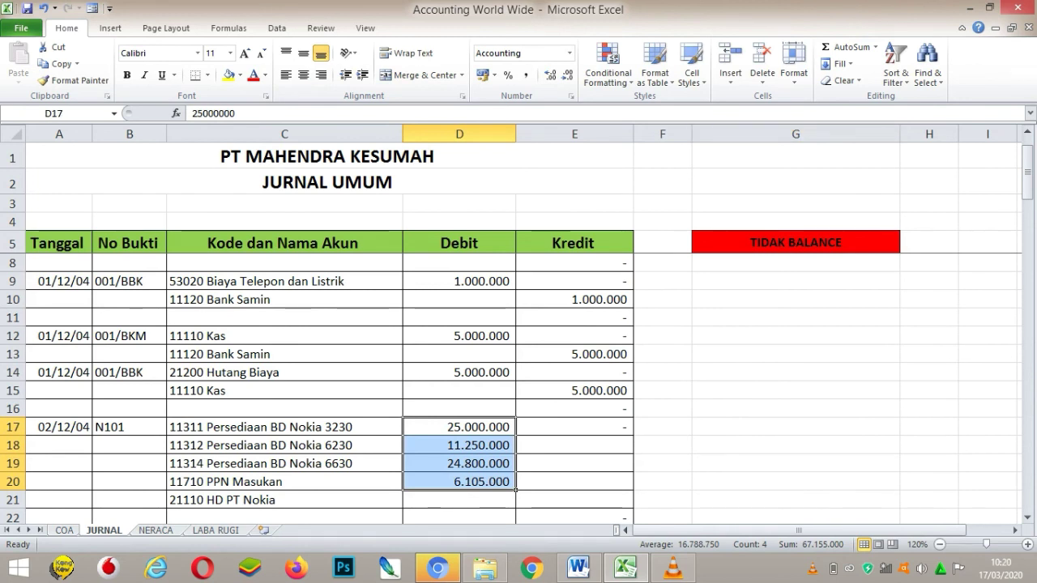
scroll(519, 389, "up", 1)
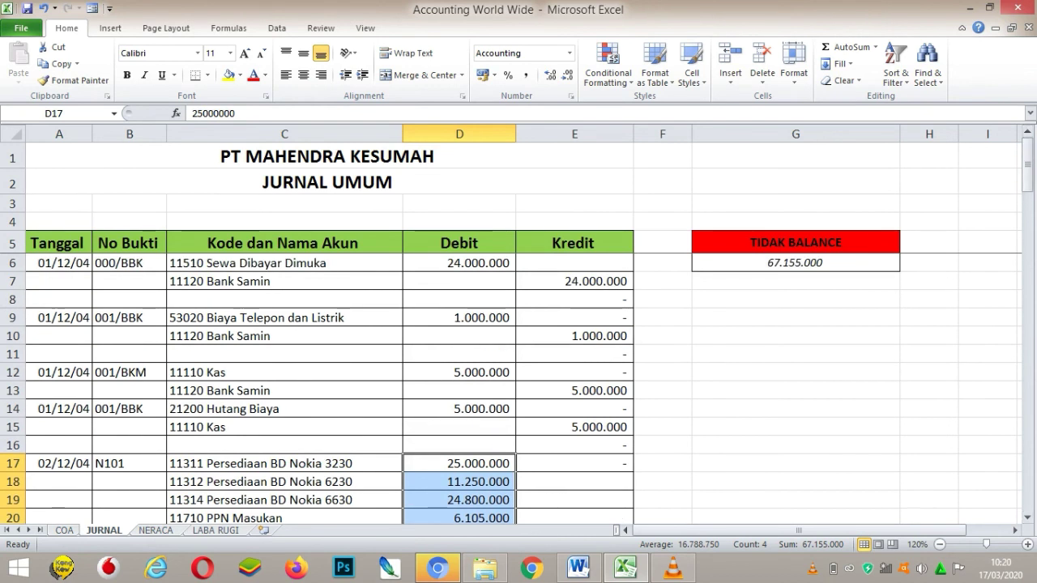
left_click_drag(1028, 166, 1028, 172)
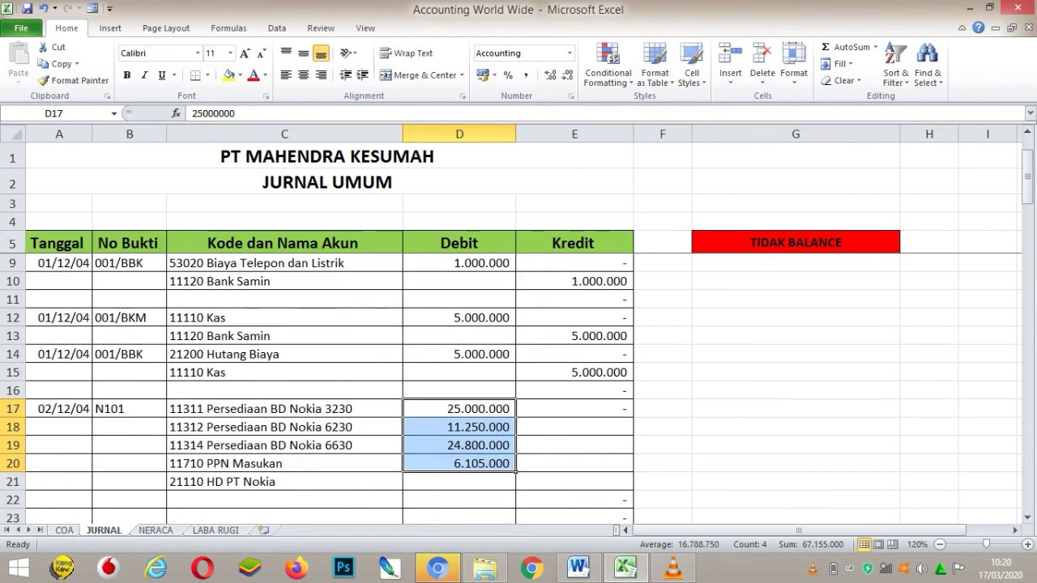
left_click(574, 481)
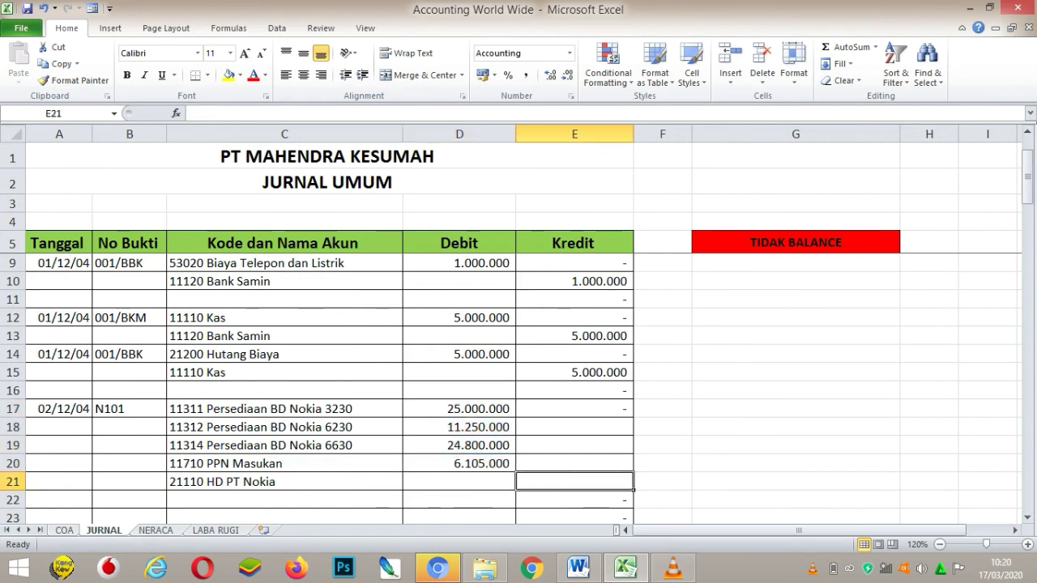
type("=")
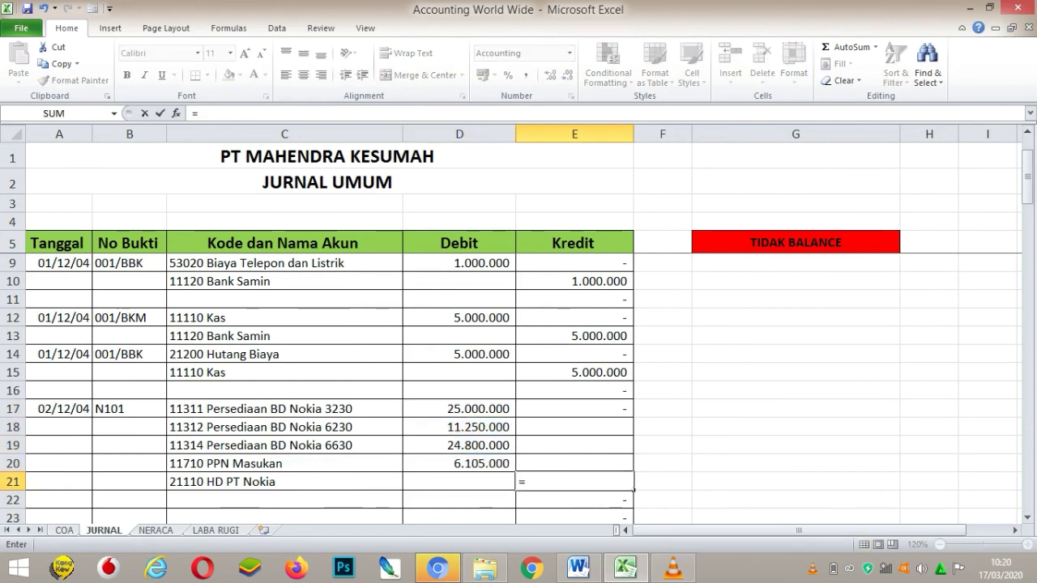
type("SUM(")
left_click(459, 463)
key("F8")
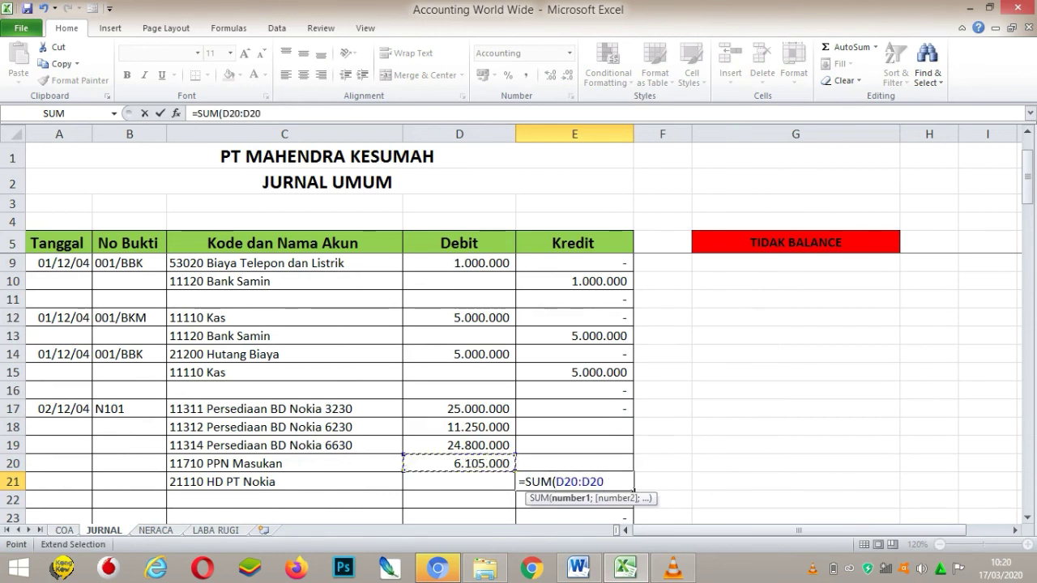
key("Up")
key("Up")
key("Up")
key("Up")
key("Down")
key("Return")
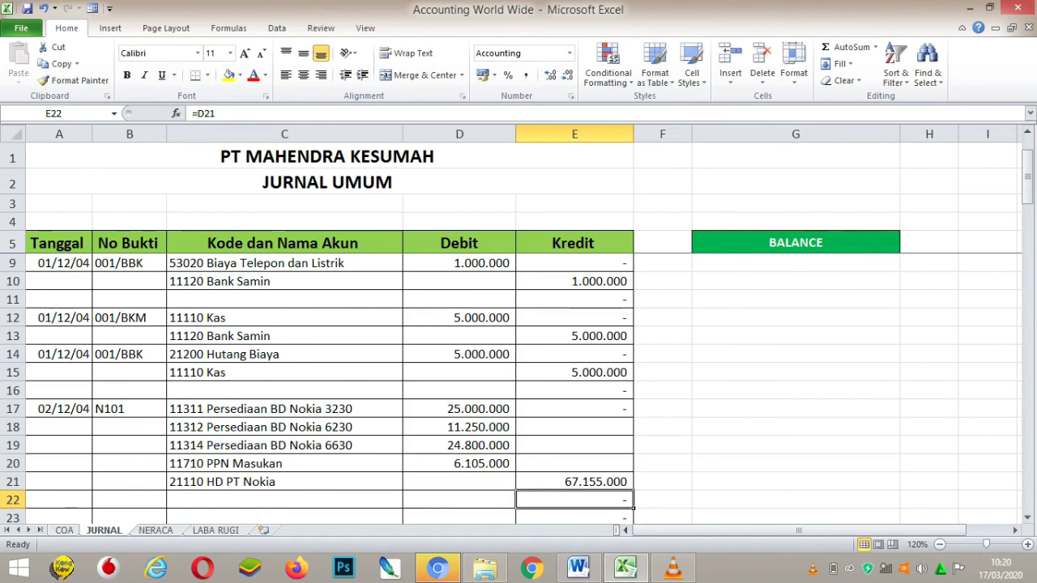
- Check the debit-credit difference and its formula in G6, directly under the balance status
left_click_drag(1027, 178, 1028, 170)
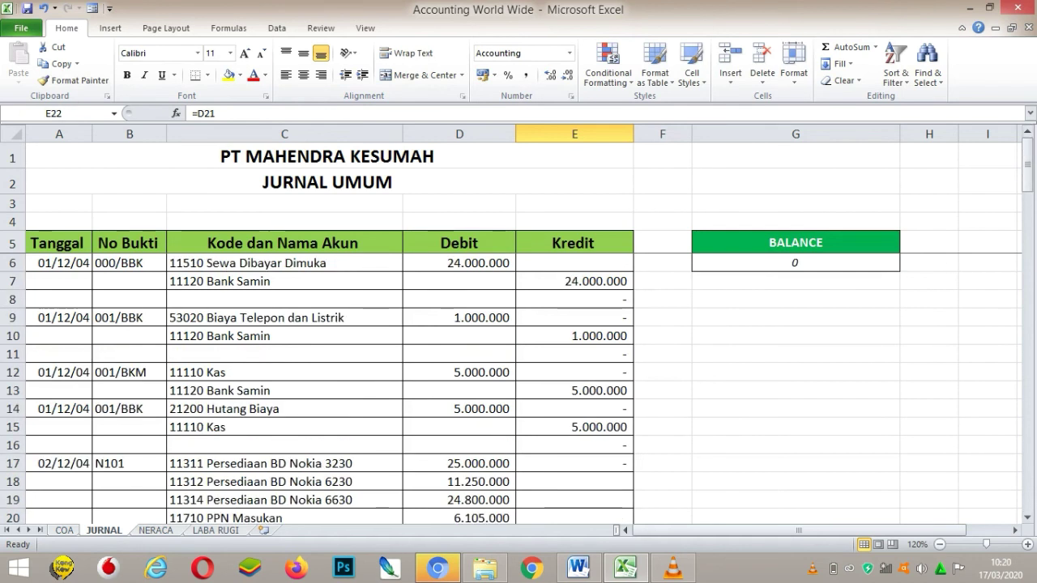
left_click(795, 263)
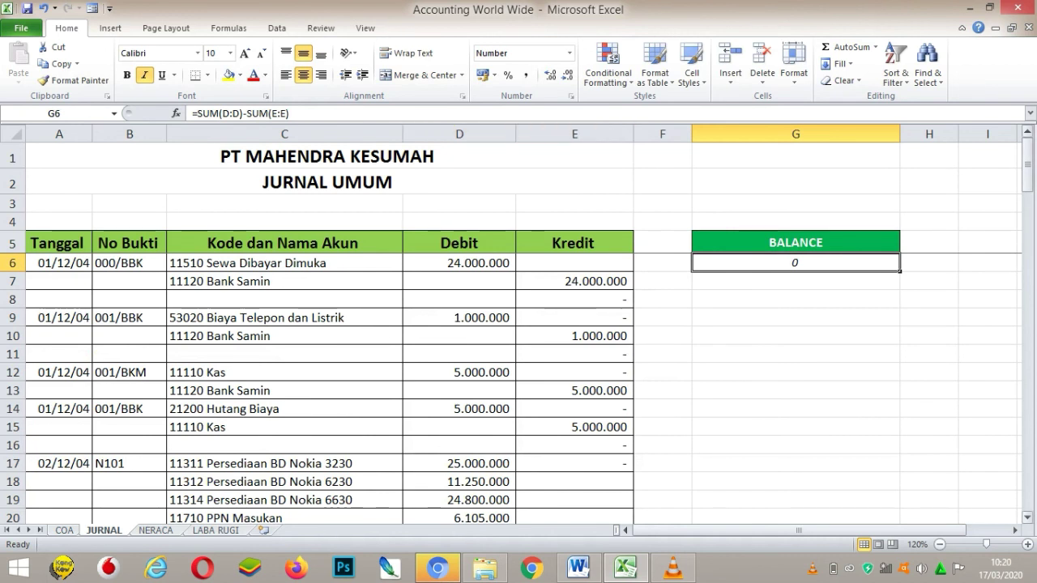
left_click_drag(1028, 175, 1027, 197)
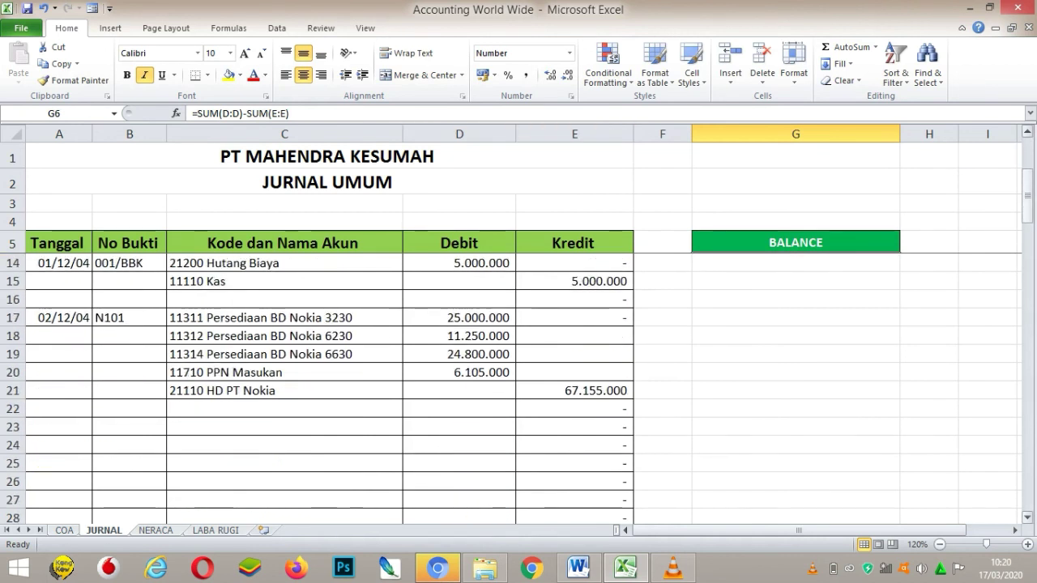
left_click(575, 372)
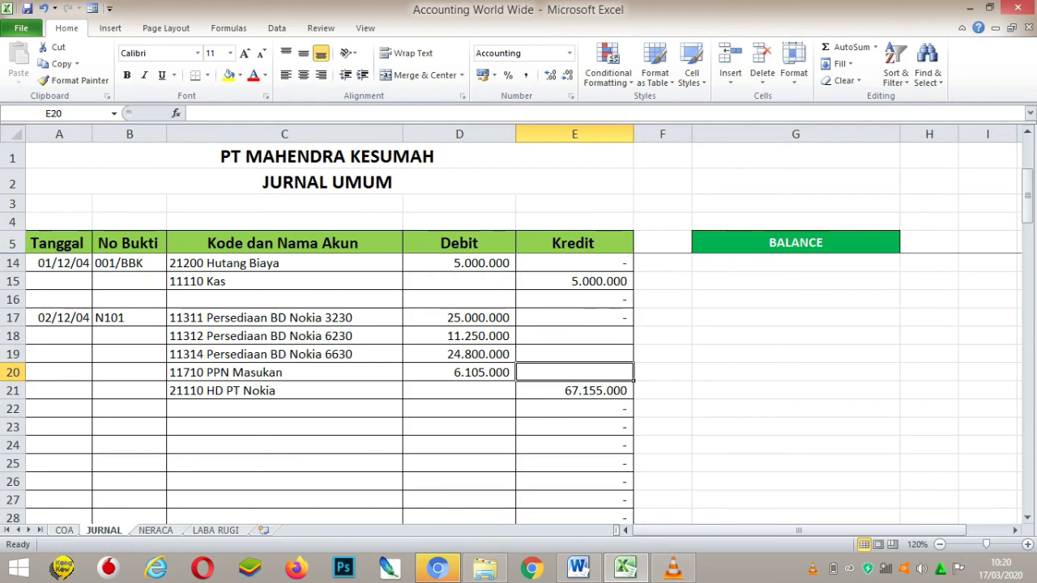
left_click(59, 427)
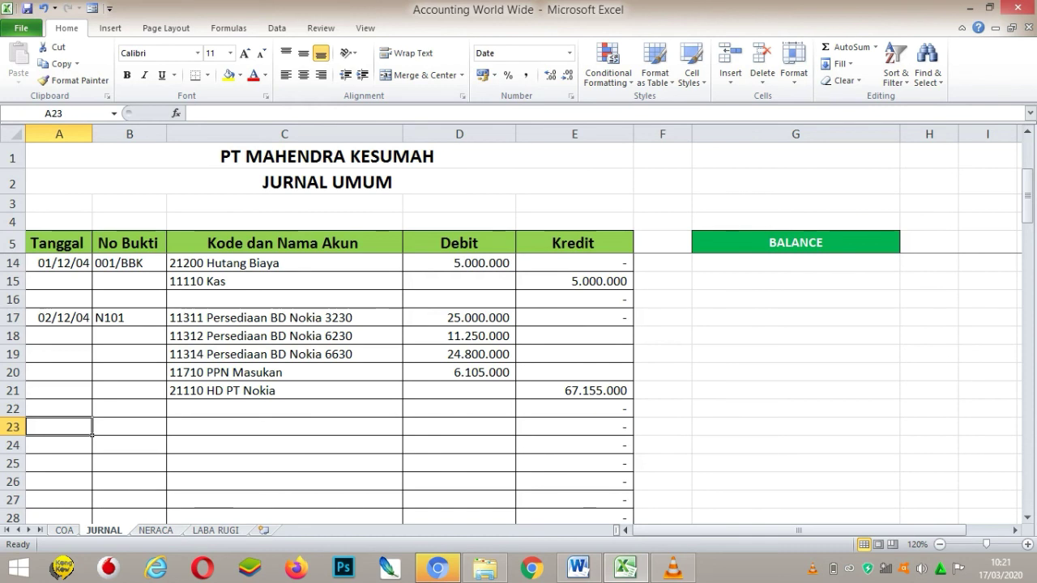
left_click(284, 409)
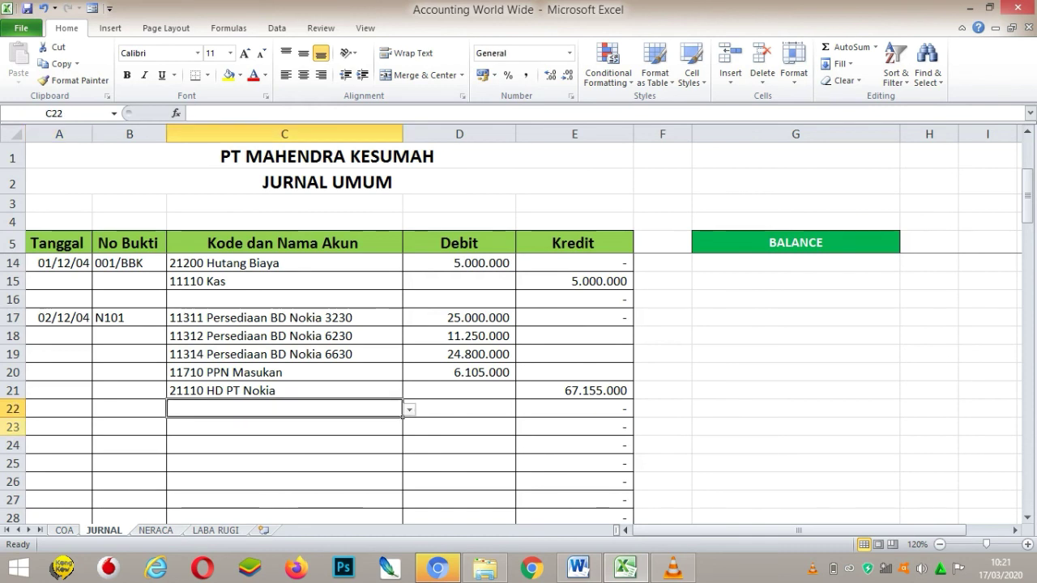
left_click(13, 427)
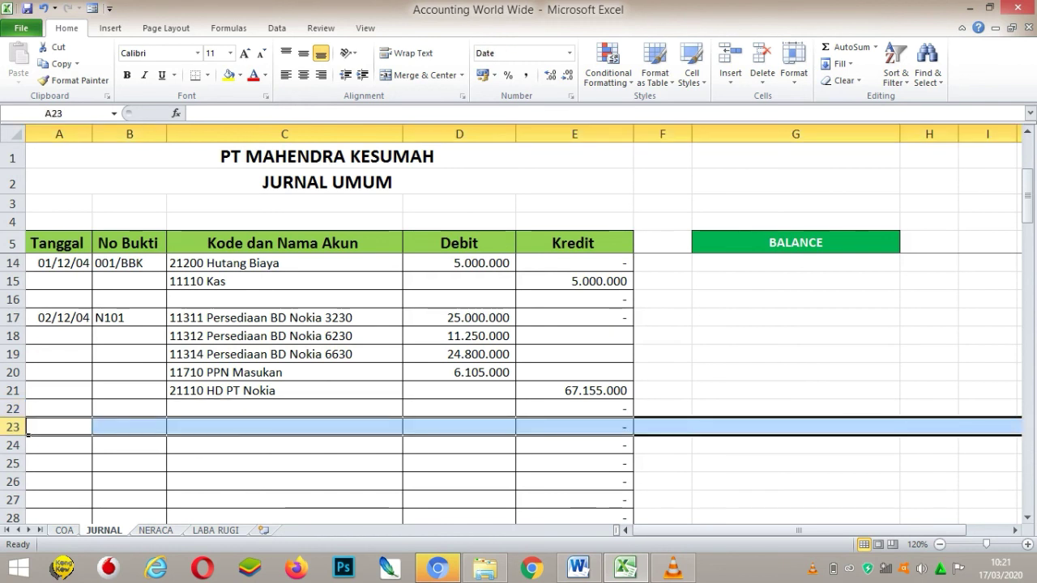